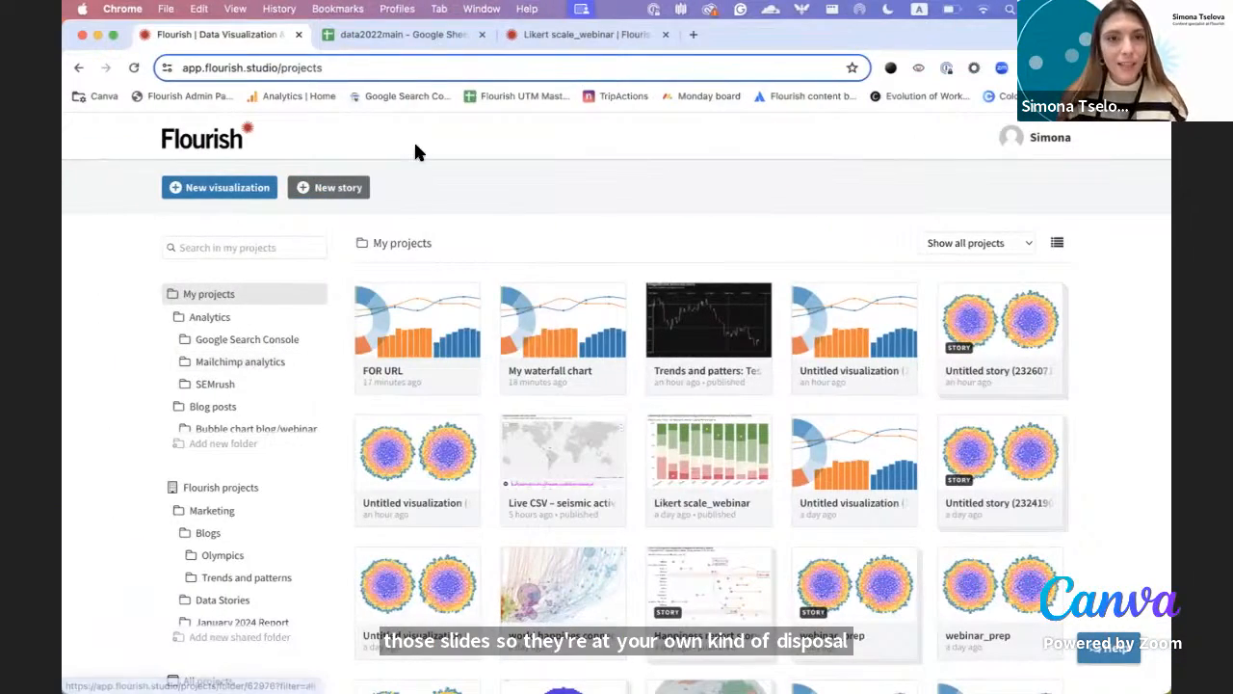
- Switch to the data2022main spreadsheet in Google Sheets and examine the range of survey question columns on the main data sheet
click(387, 33)
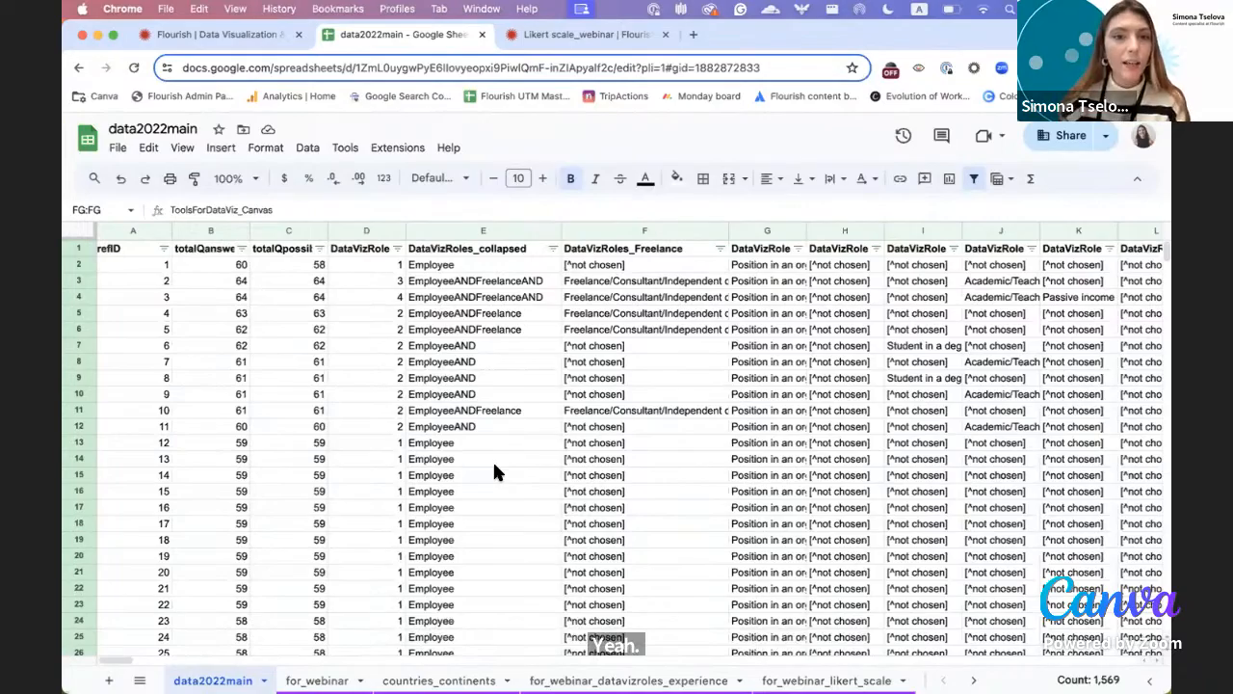
click(684, 408)
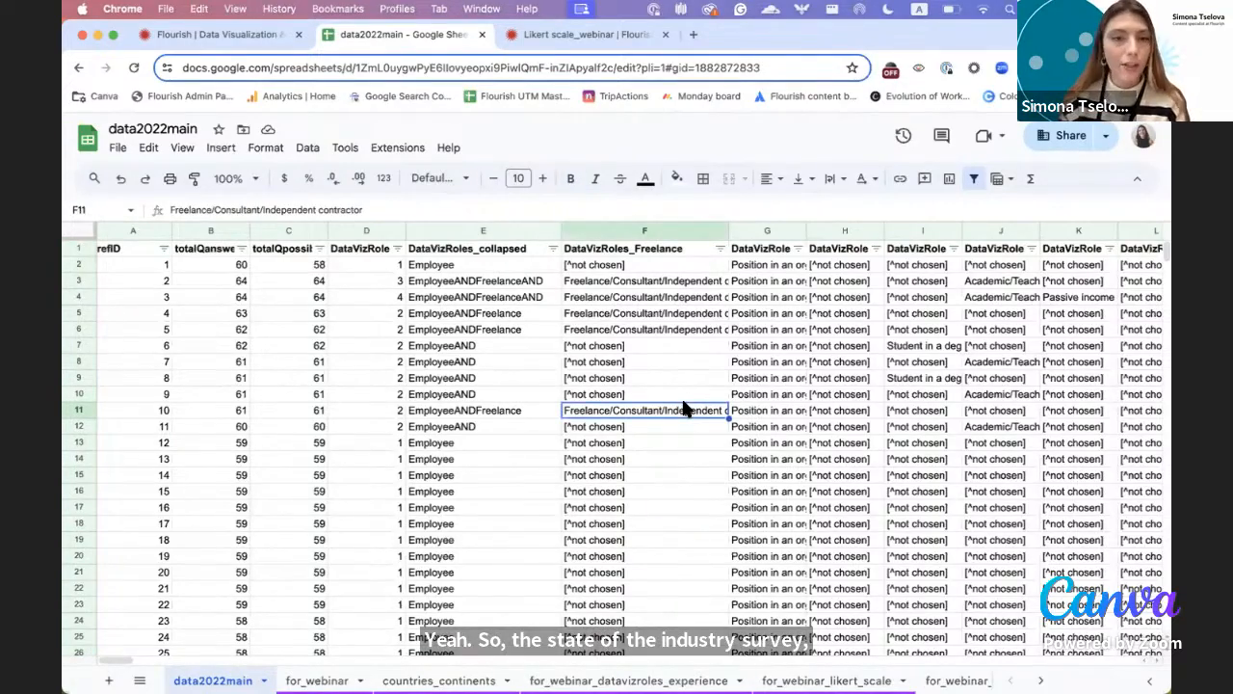
scroll(684, 408, right, 10)
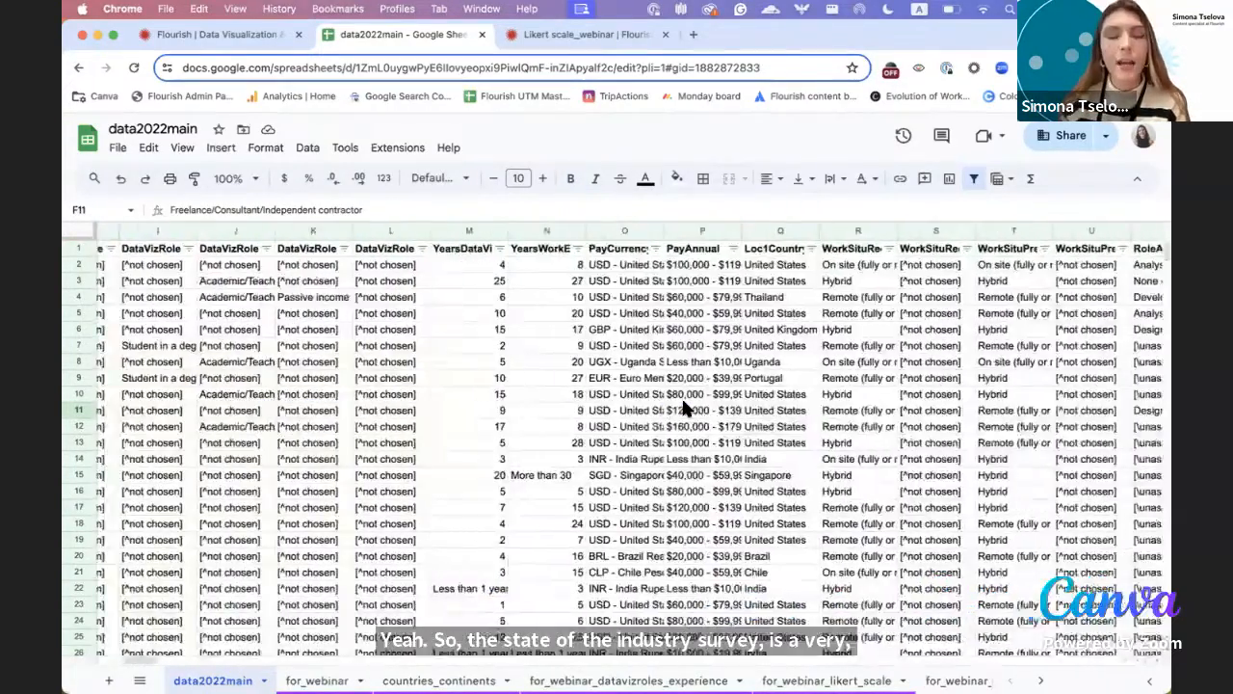
scroll(682, 409, right, 20)
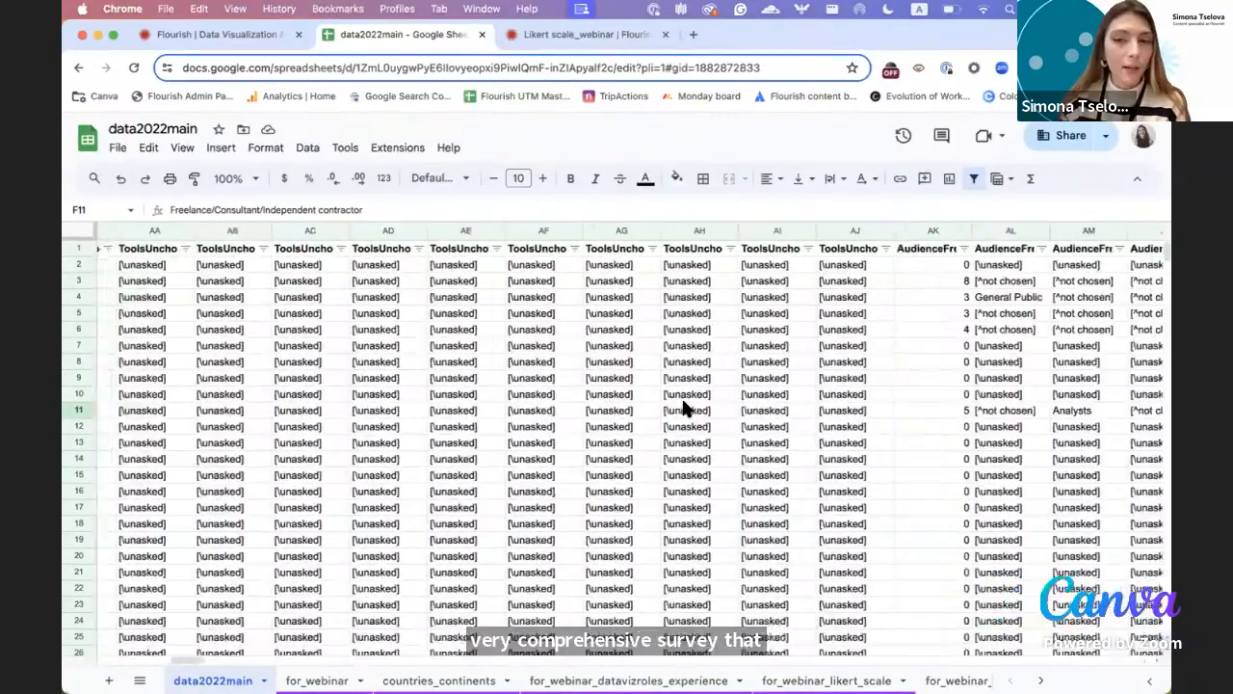
scroll(682, 409, right, 20)
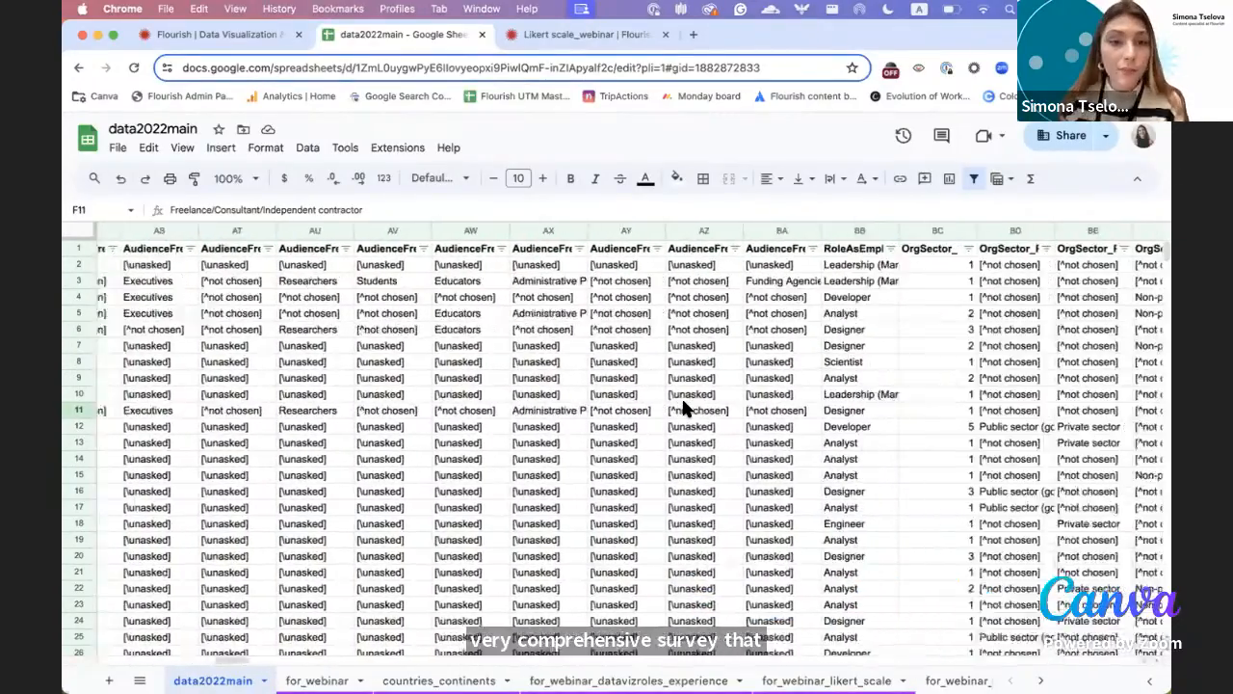
scroll(682, 409, right, 20)
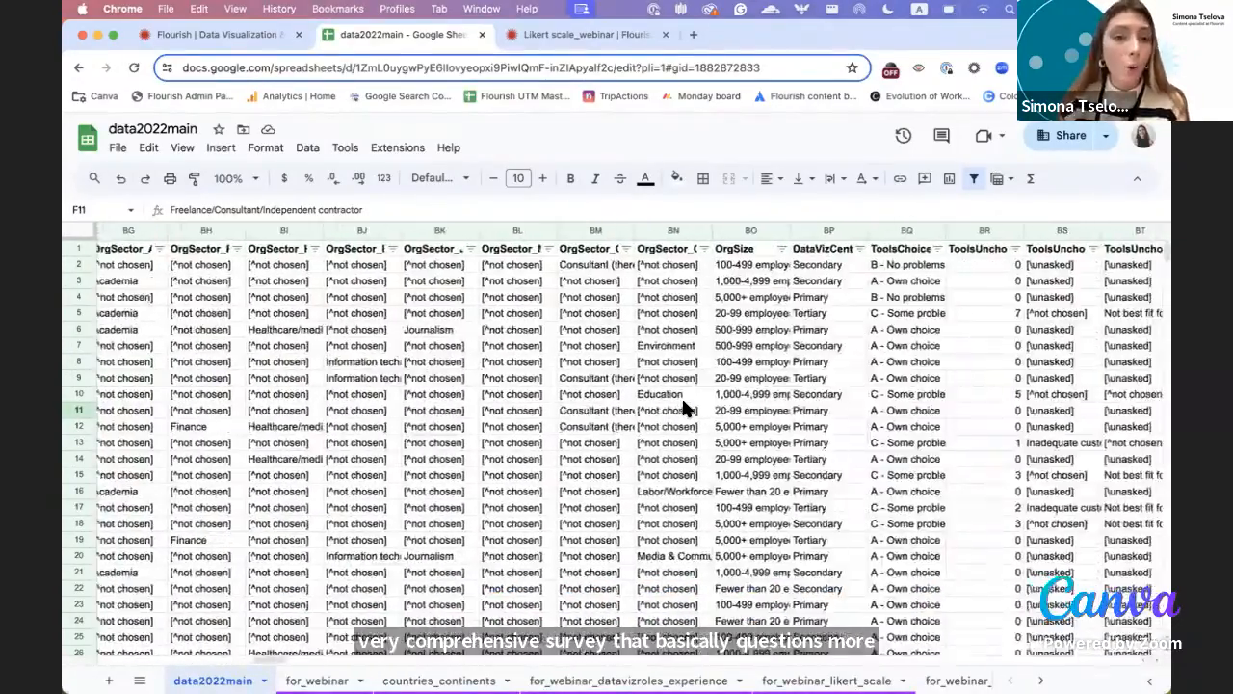
scroll(682, 409, right, 15)
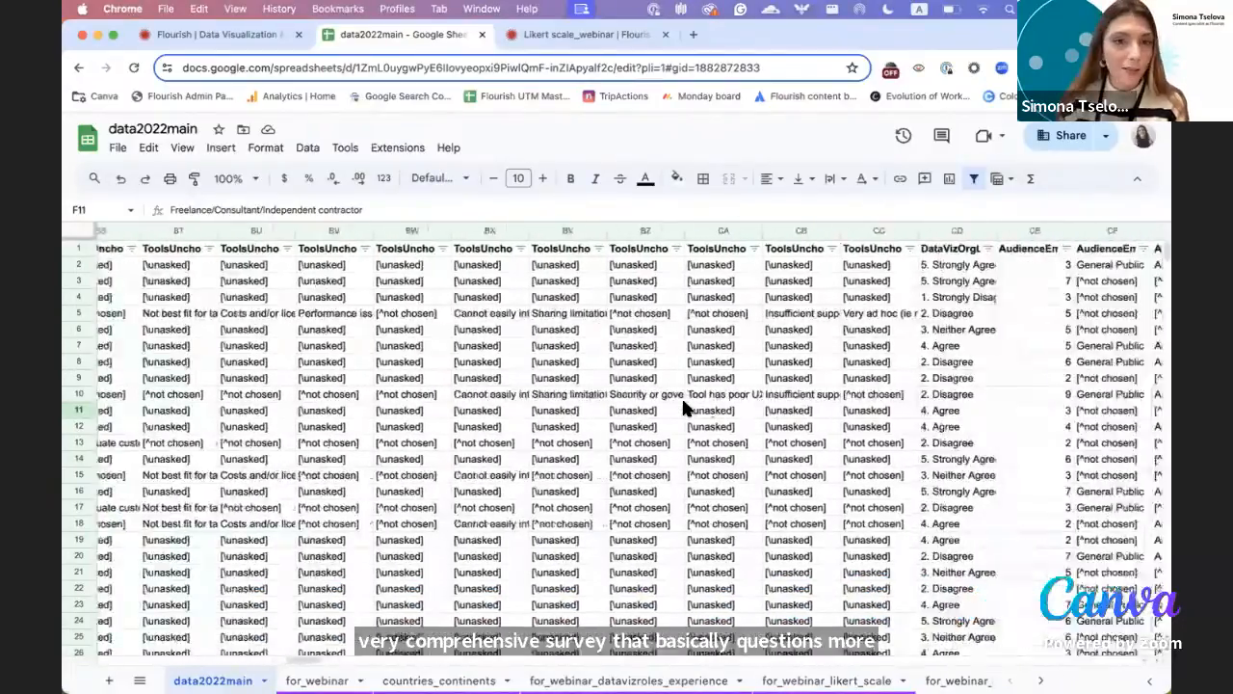
scroll(682, 408, right, 15)
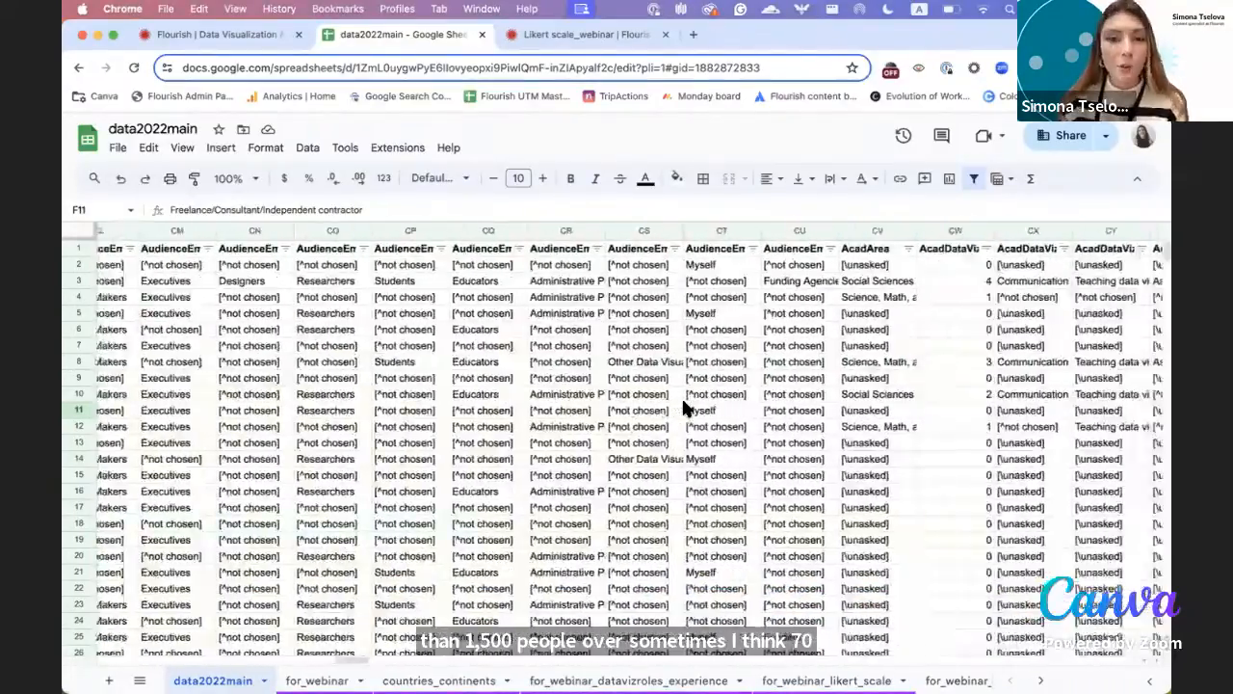
scroll(682, 409, right, 20)
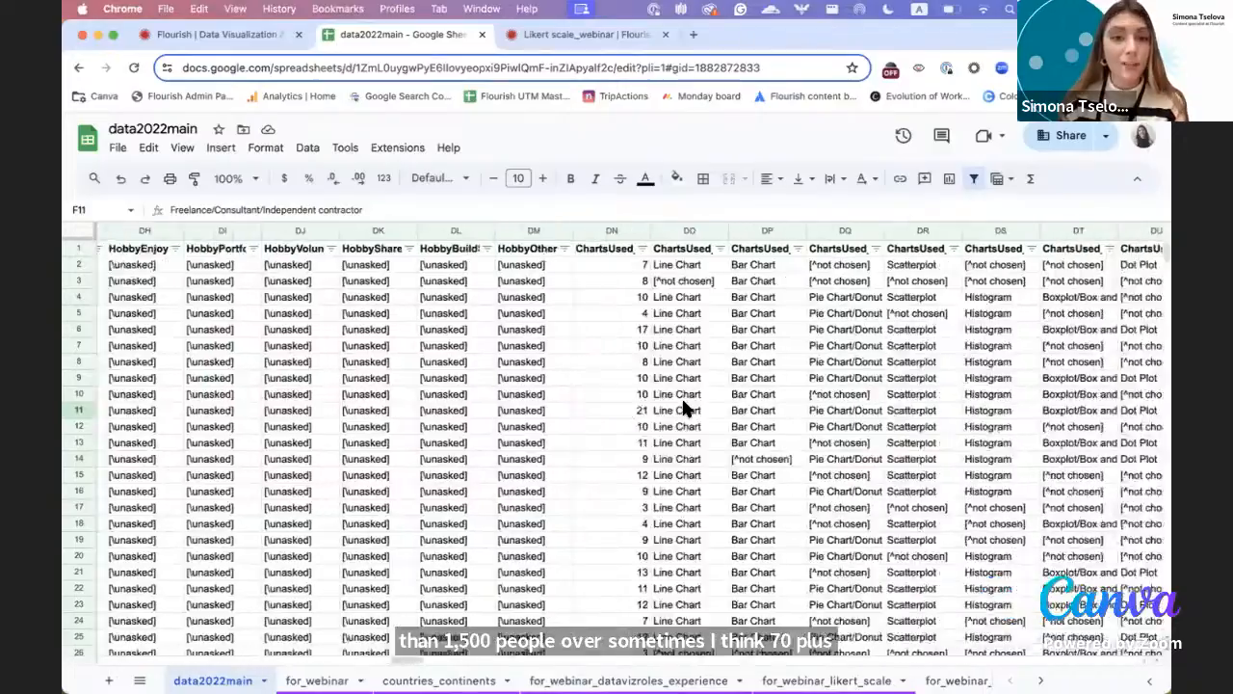
scroll(684, 408, right, 20)
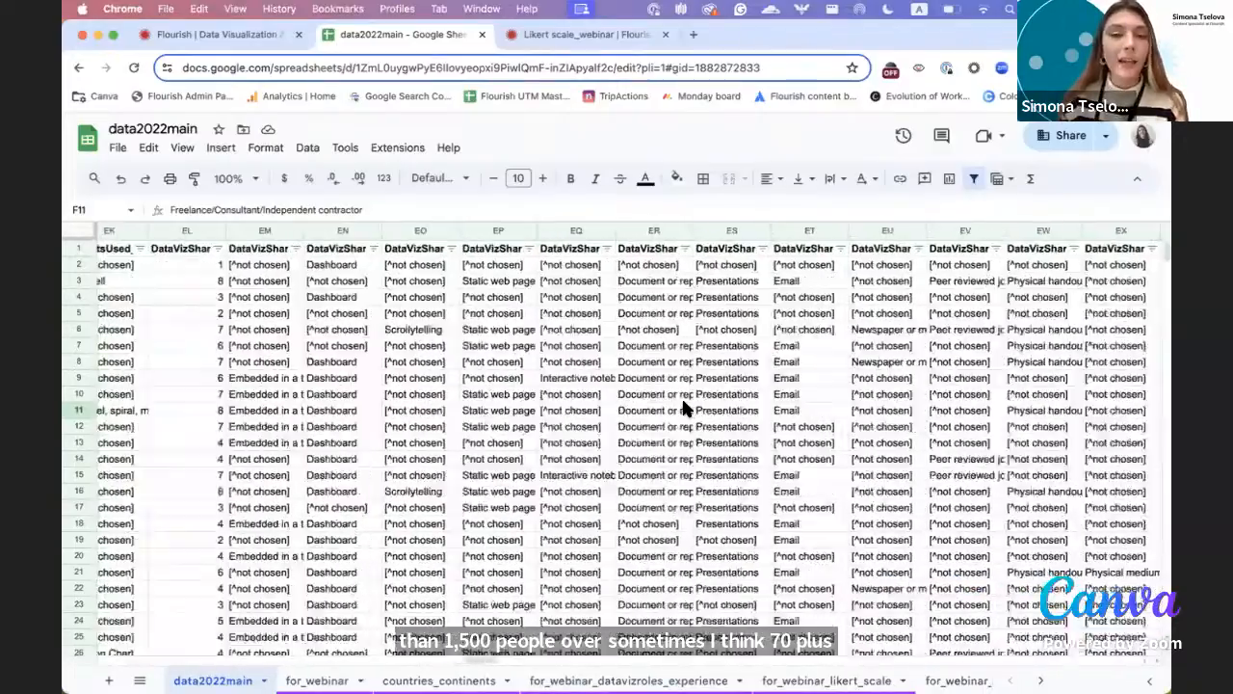
scroll(684, 408, right, 15)
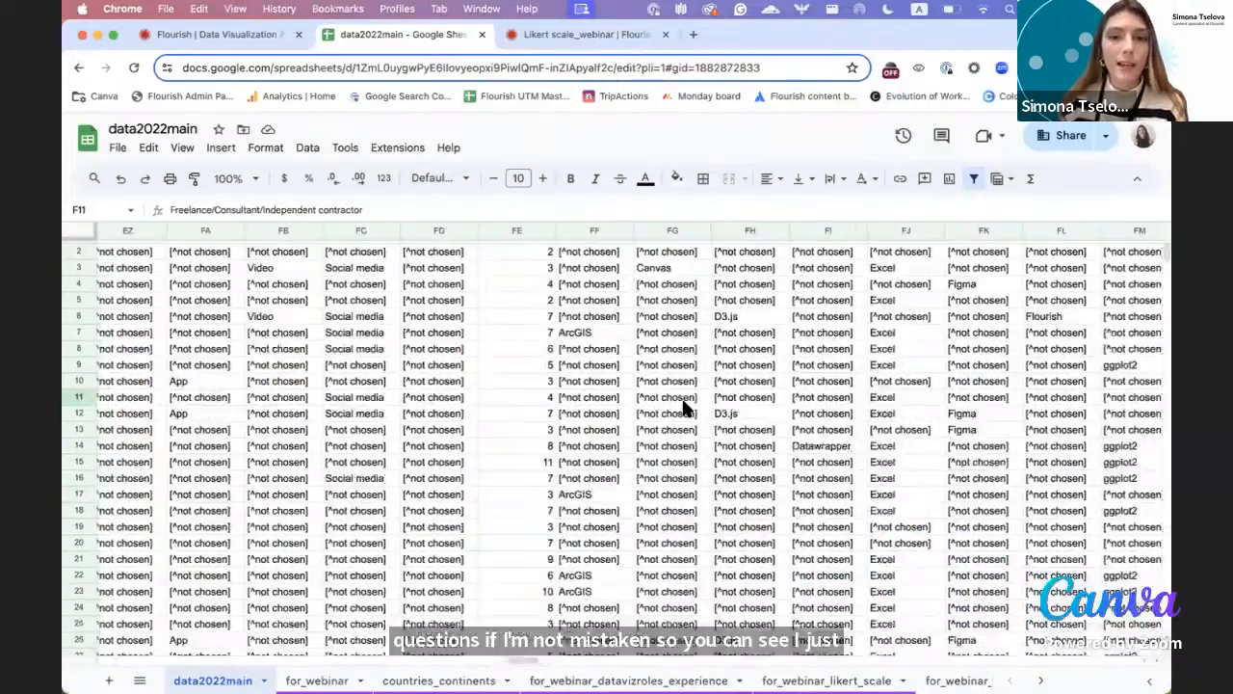
scroll(684, 409, left, 20)
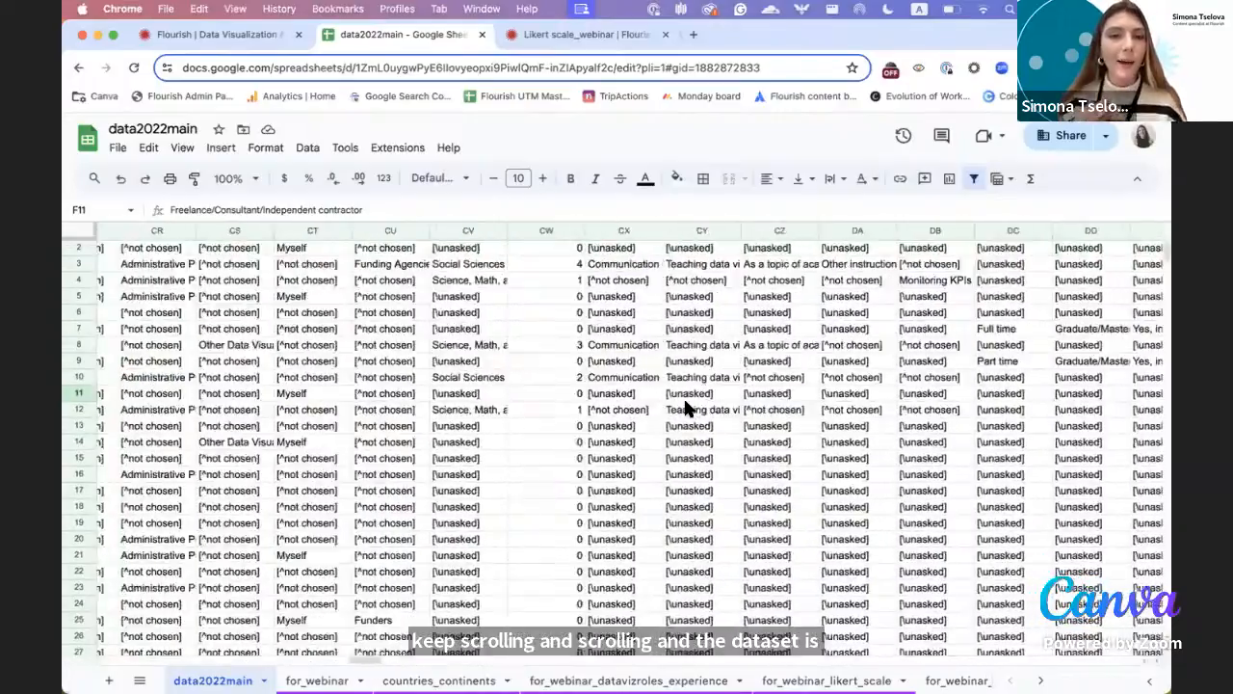
scroll(684, 408, left, 20)
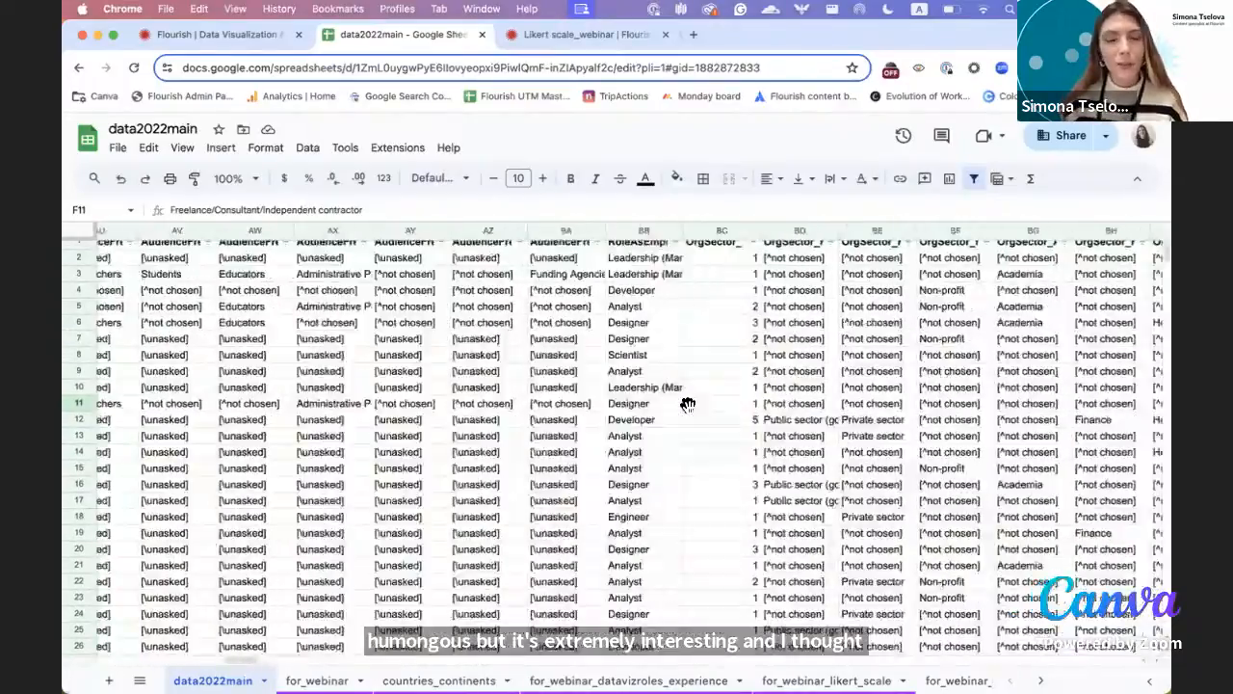
scroll(687, 403, left, 20)
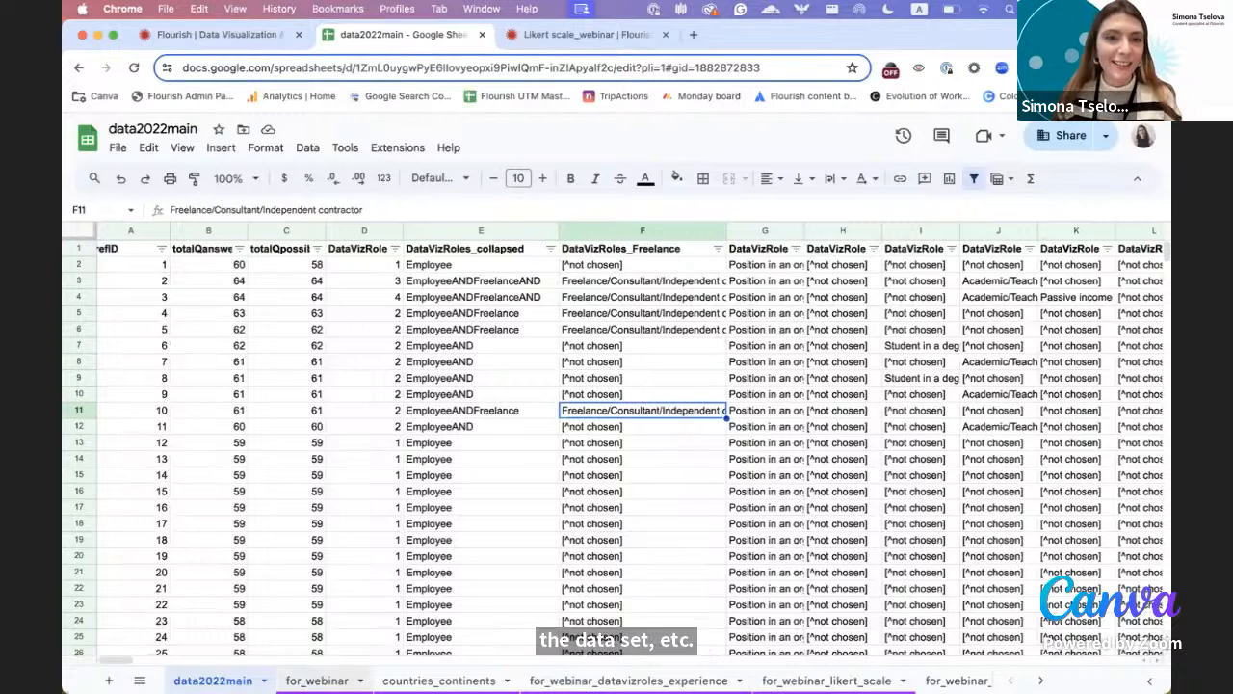
- Review the Loc1Country through RoleAsEmployee columns on the for_webinar sheet and download that sheet as a CSV file
click(317, 680)
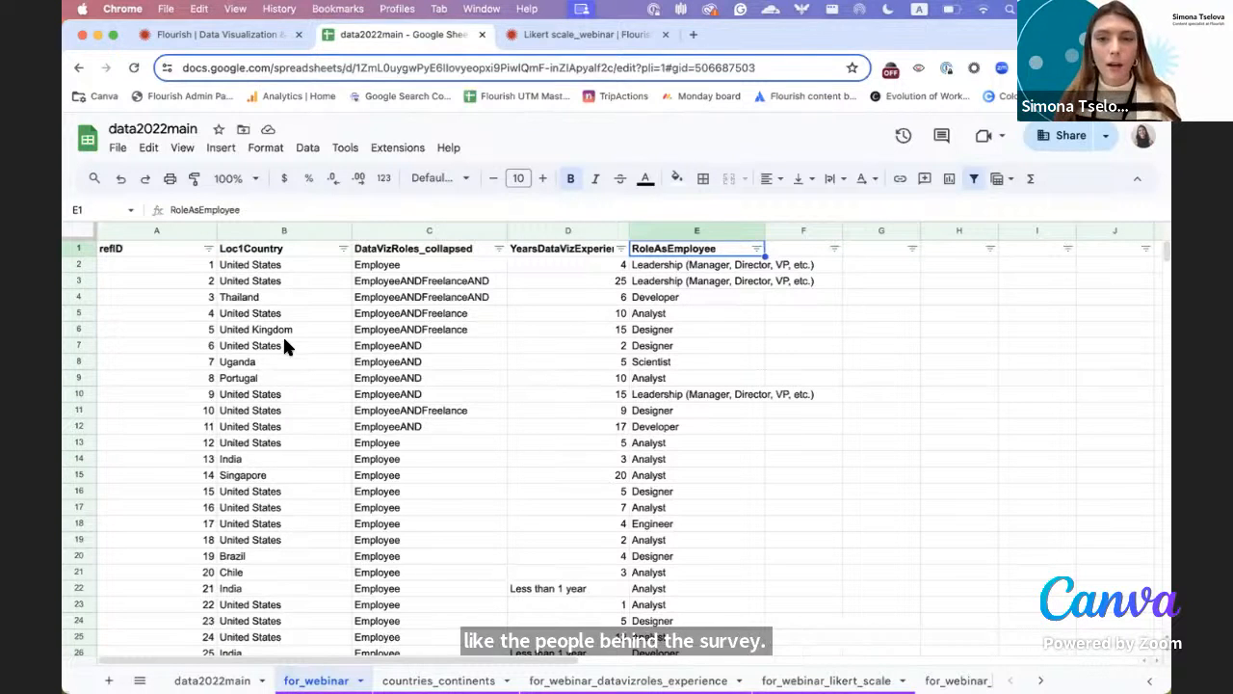
click(275, 229)
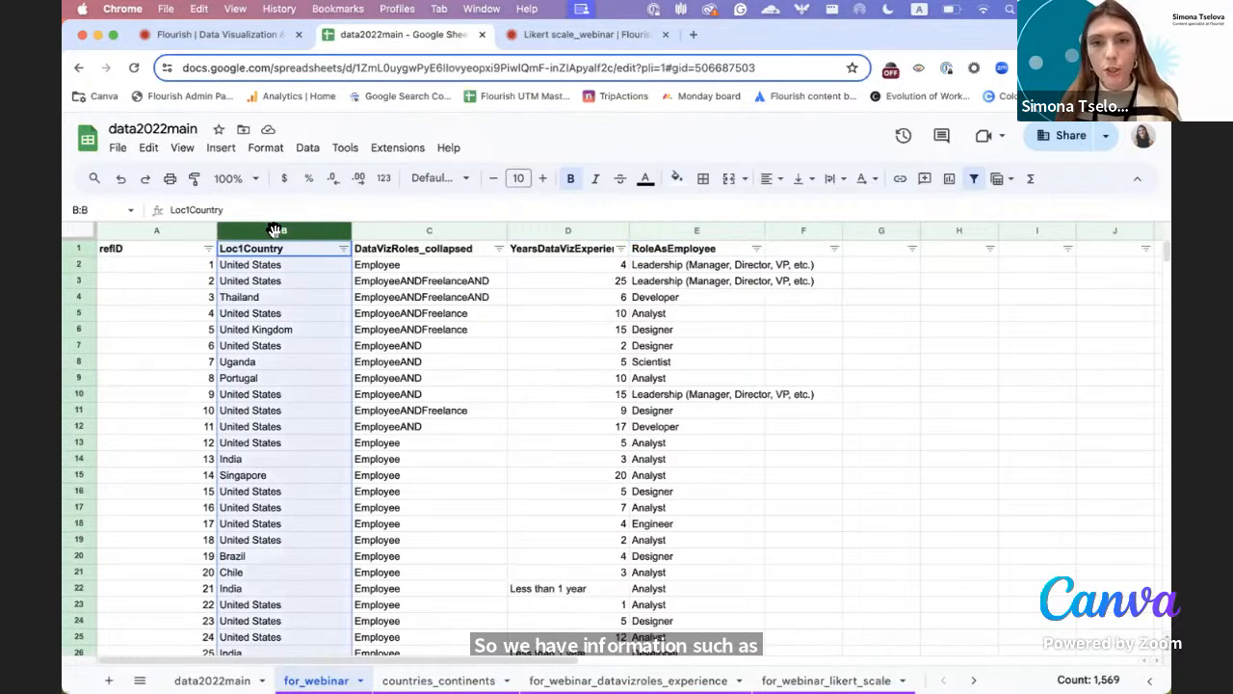
key(Right)
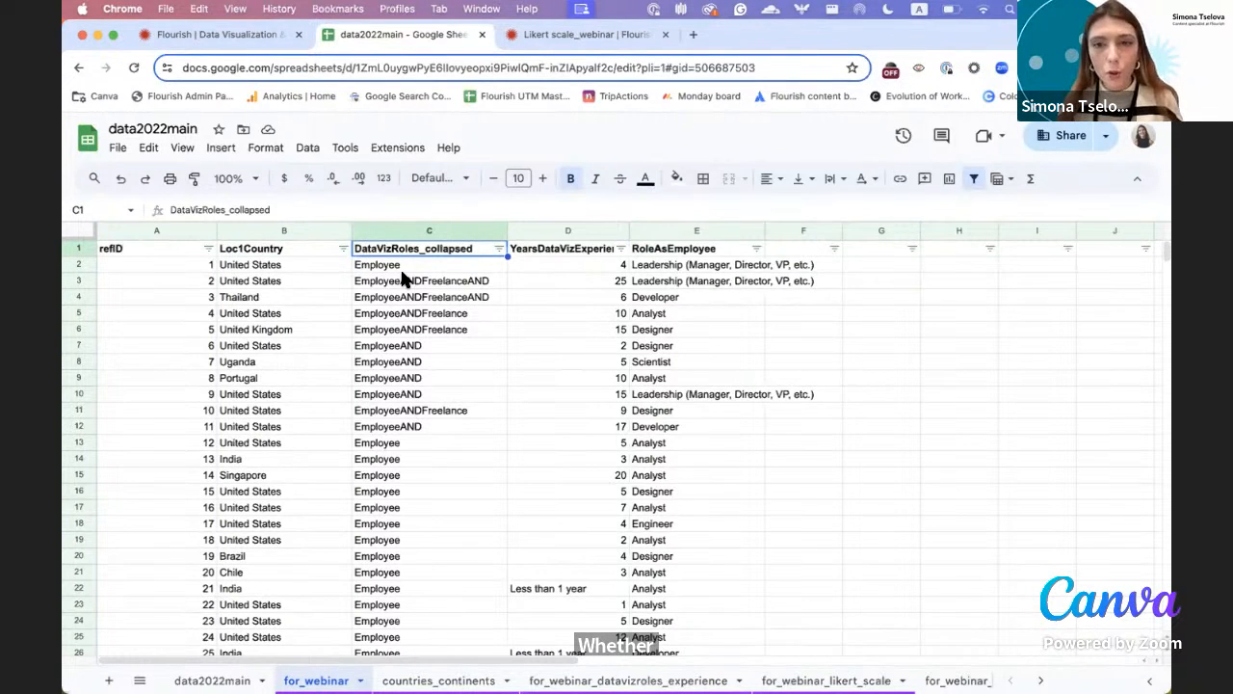
key(Right)
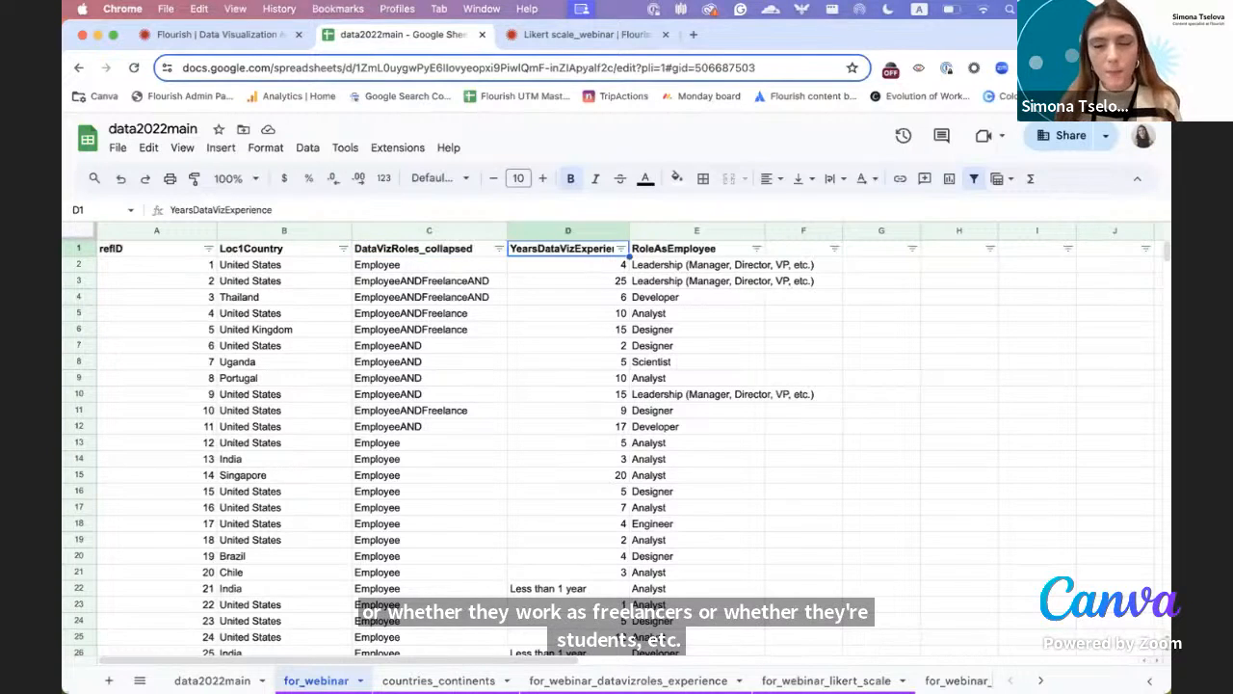
key(Right)
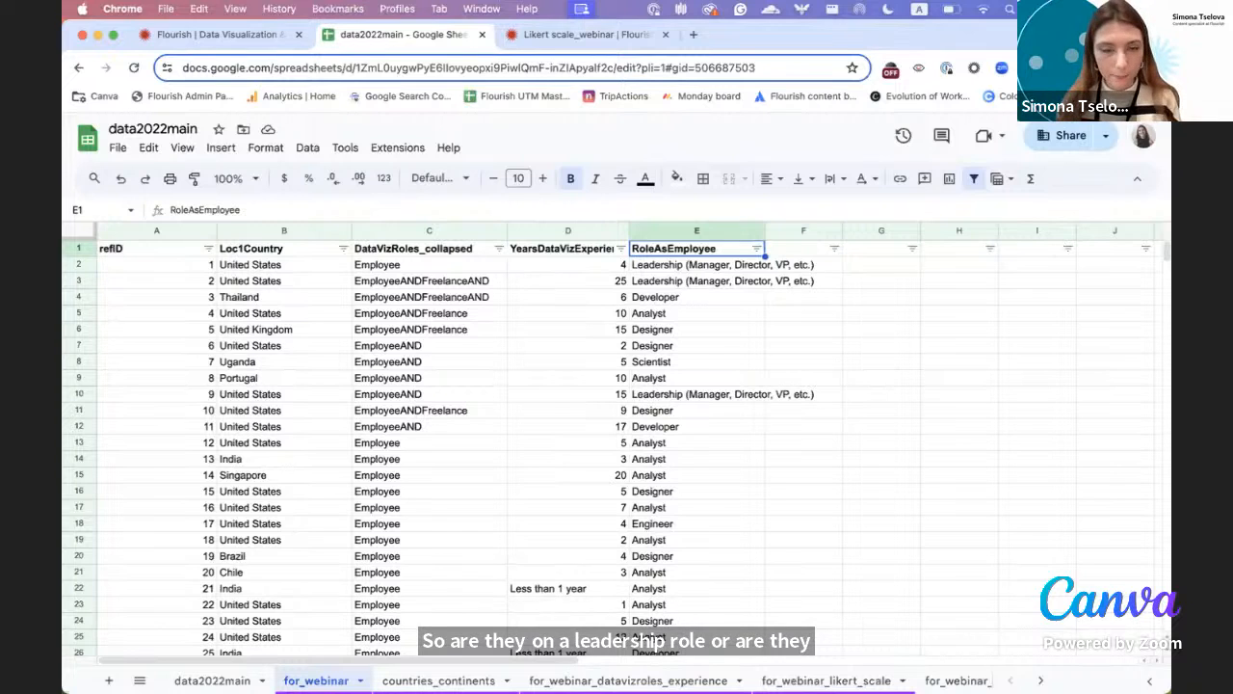
click(117, 150)
mouse_move(231, 339)
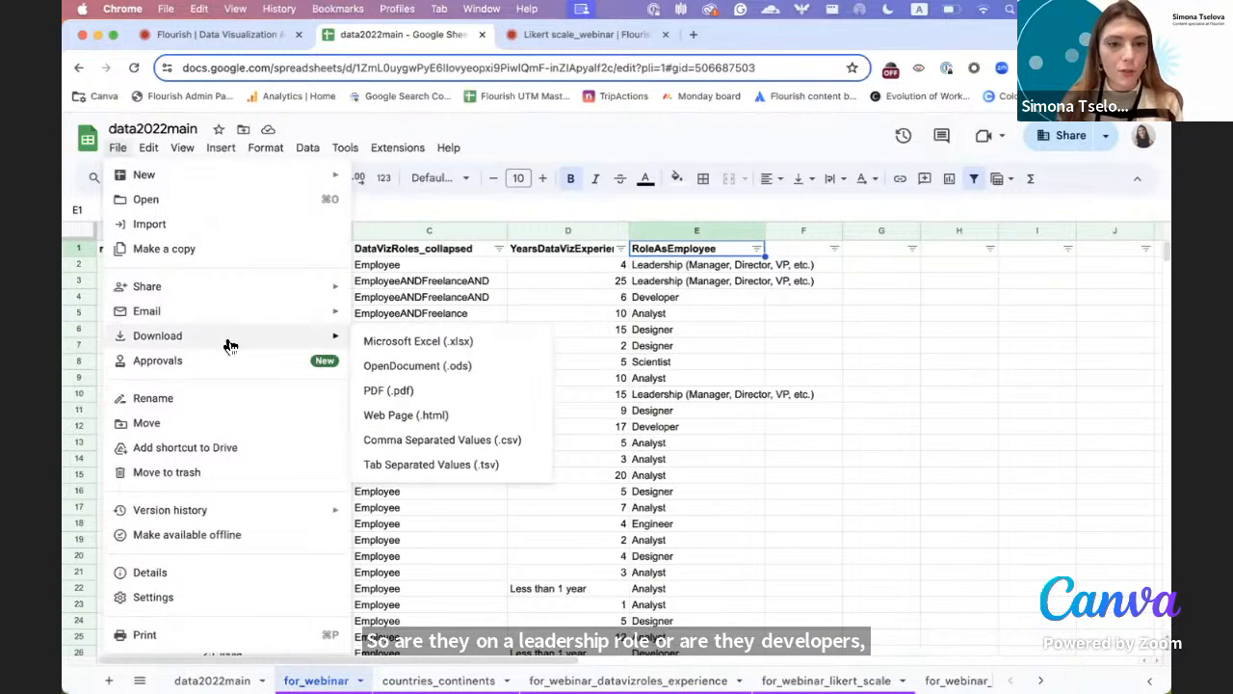
click(441, 441)
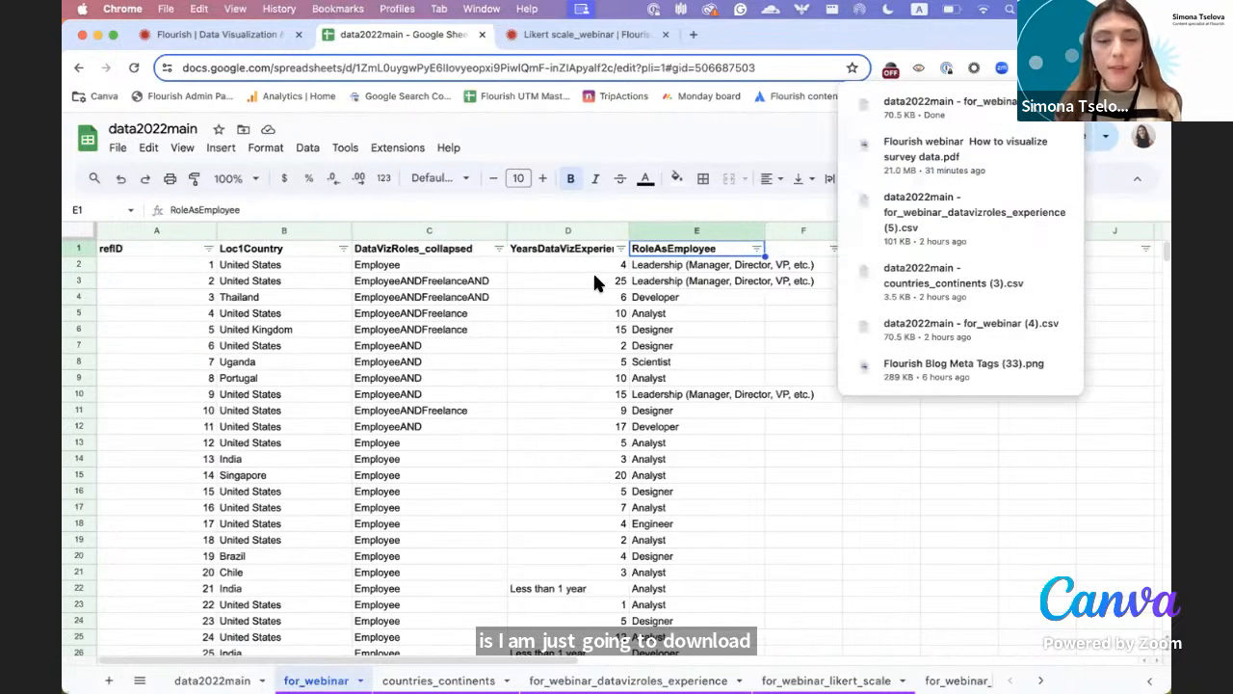
- Switch to Flourish and create a new visualization from the Survey template's "With map" starting point
click(267, 39)
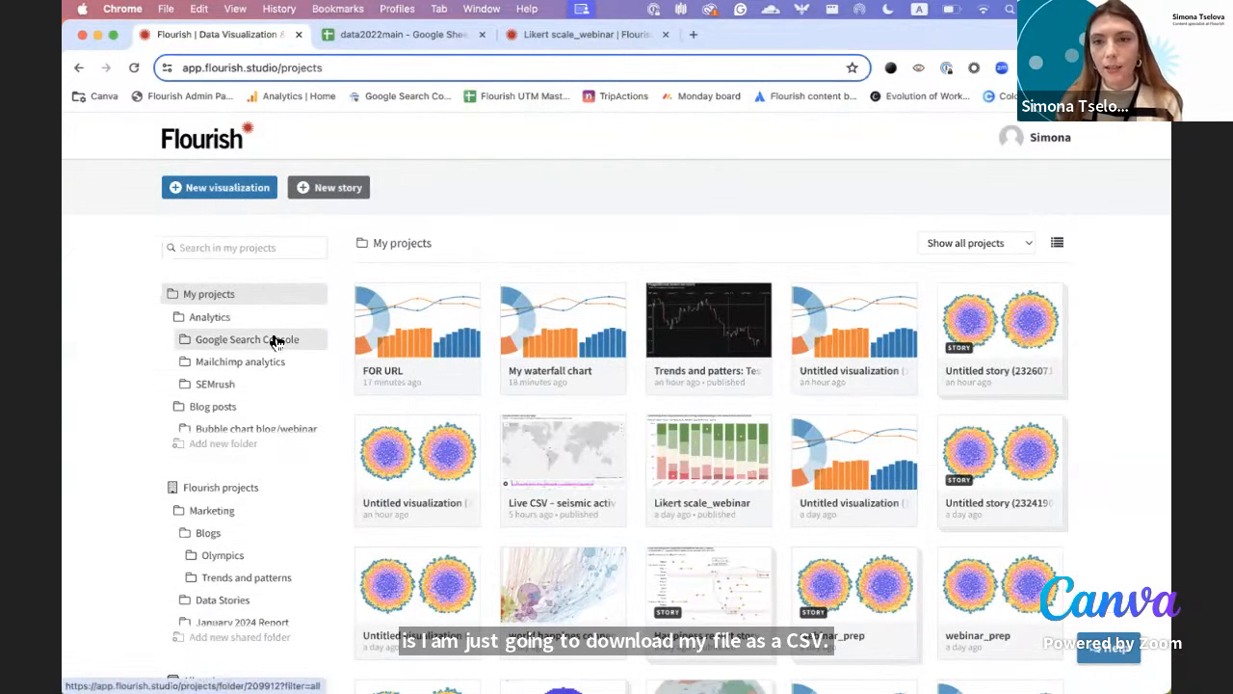
click(204, 211)
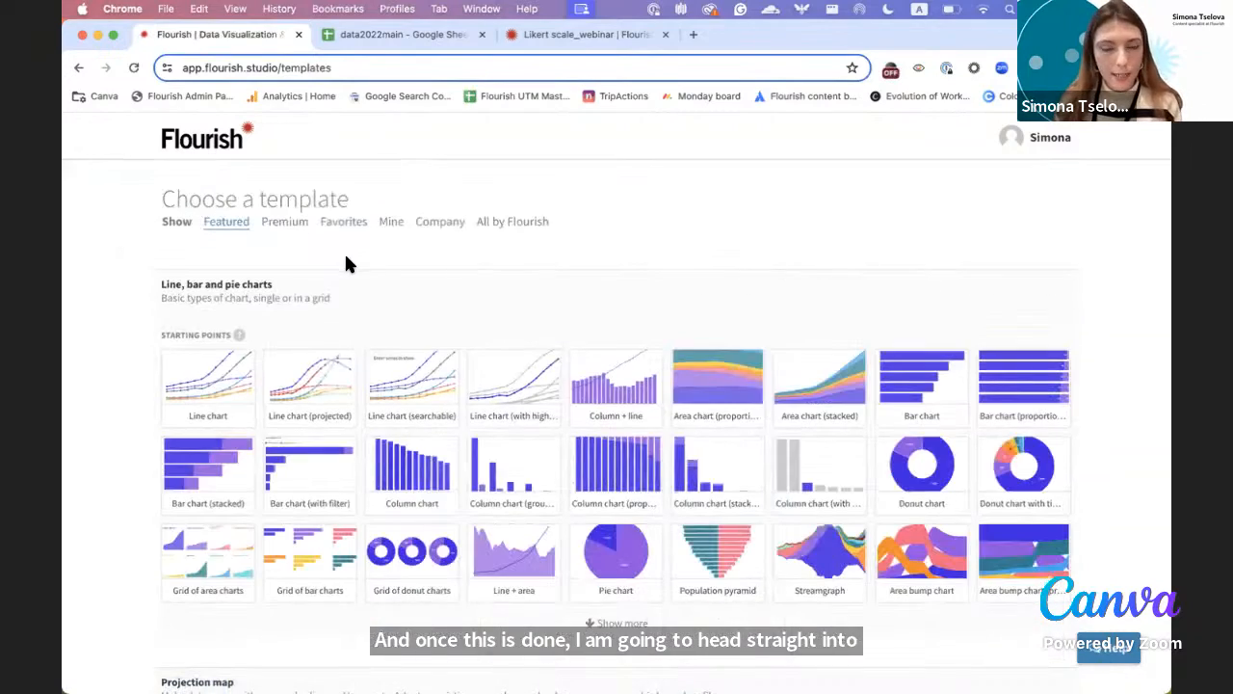
scroll(604, 325, down, 1)
scroll(604, 325, down, 20)
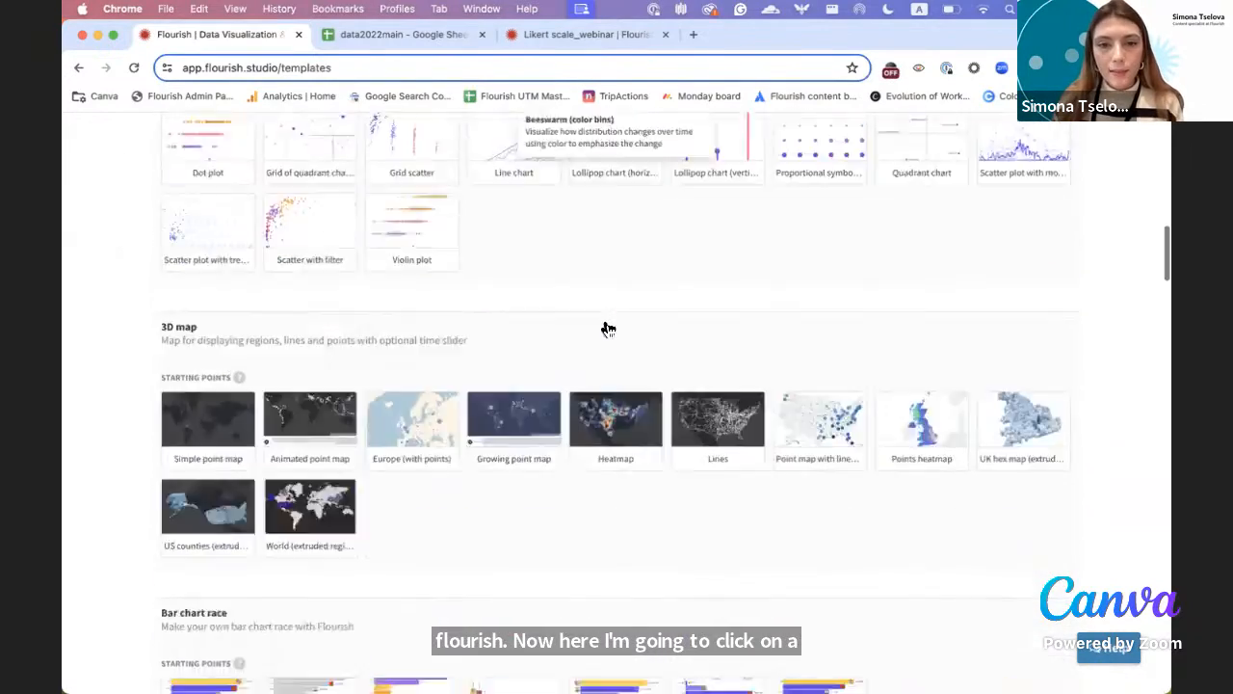
scroll(604, 325, down, 20)
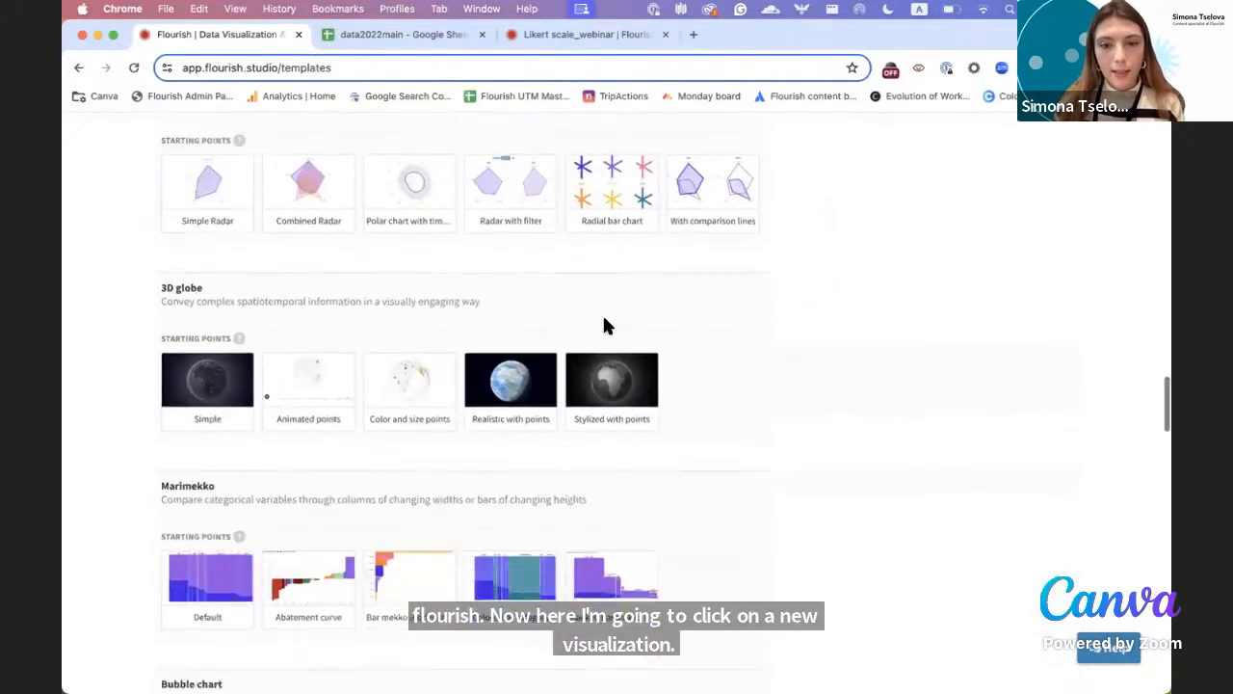
scroll(604, 325, down, 10)
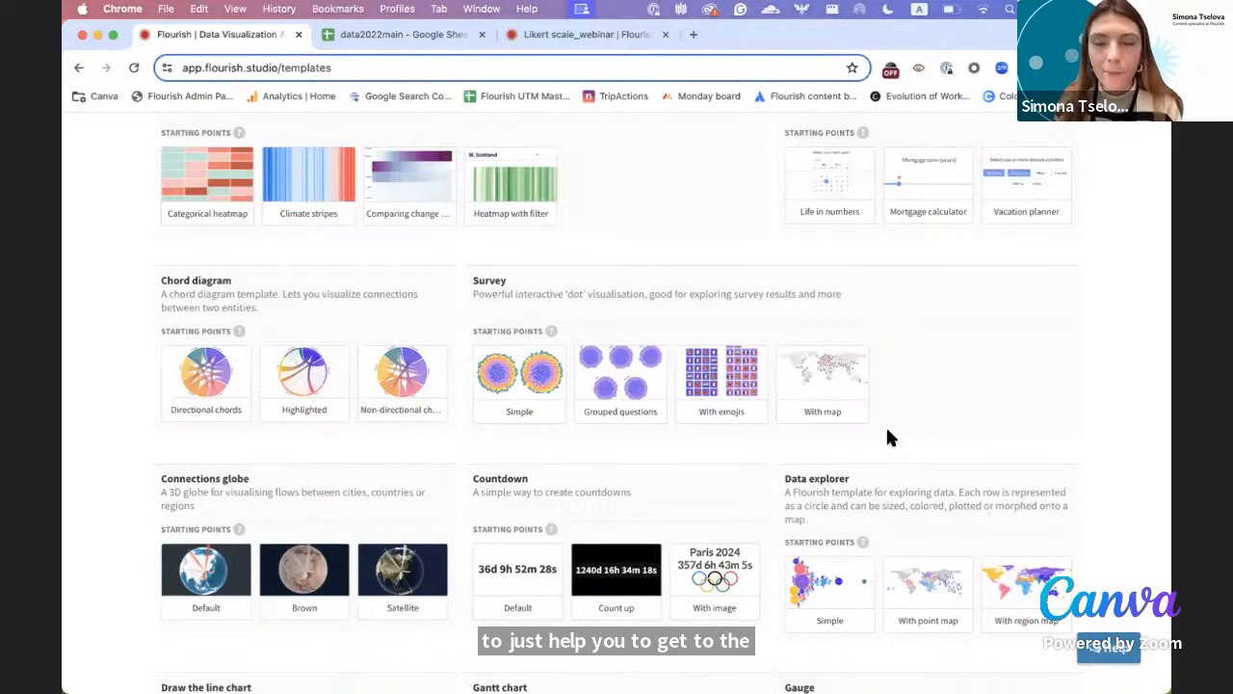
scroll(888, 430, up, 1)
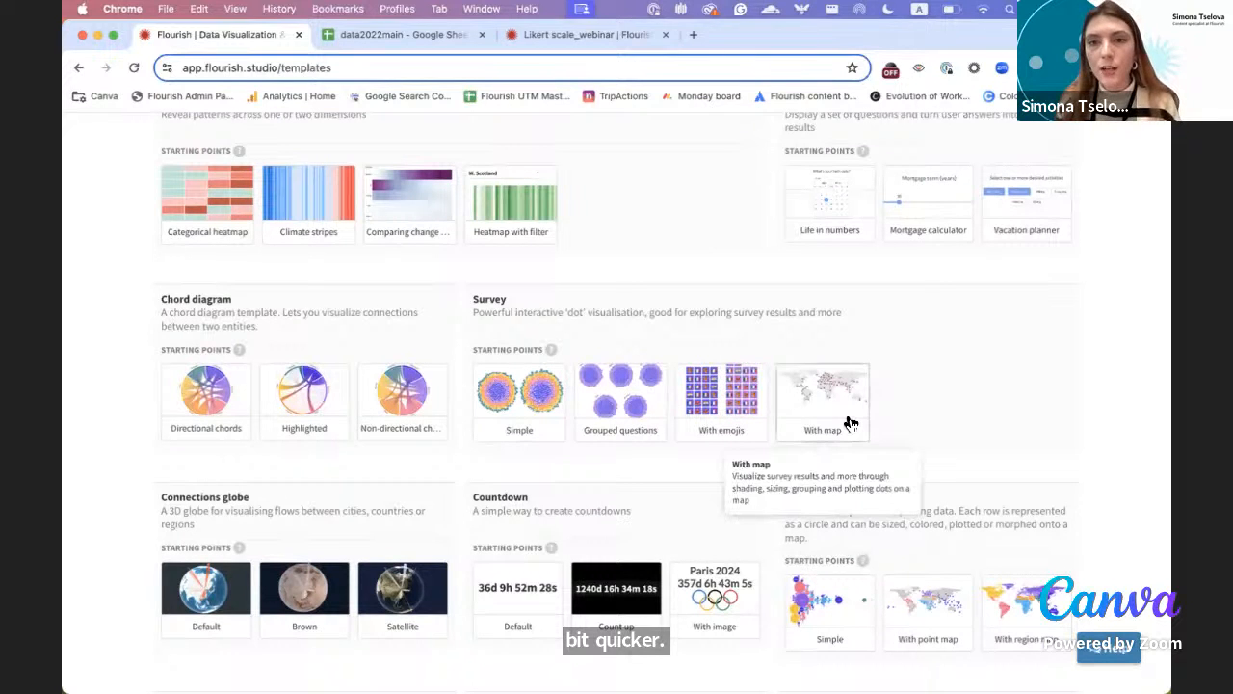
click(851, 423)
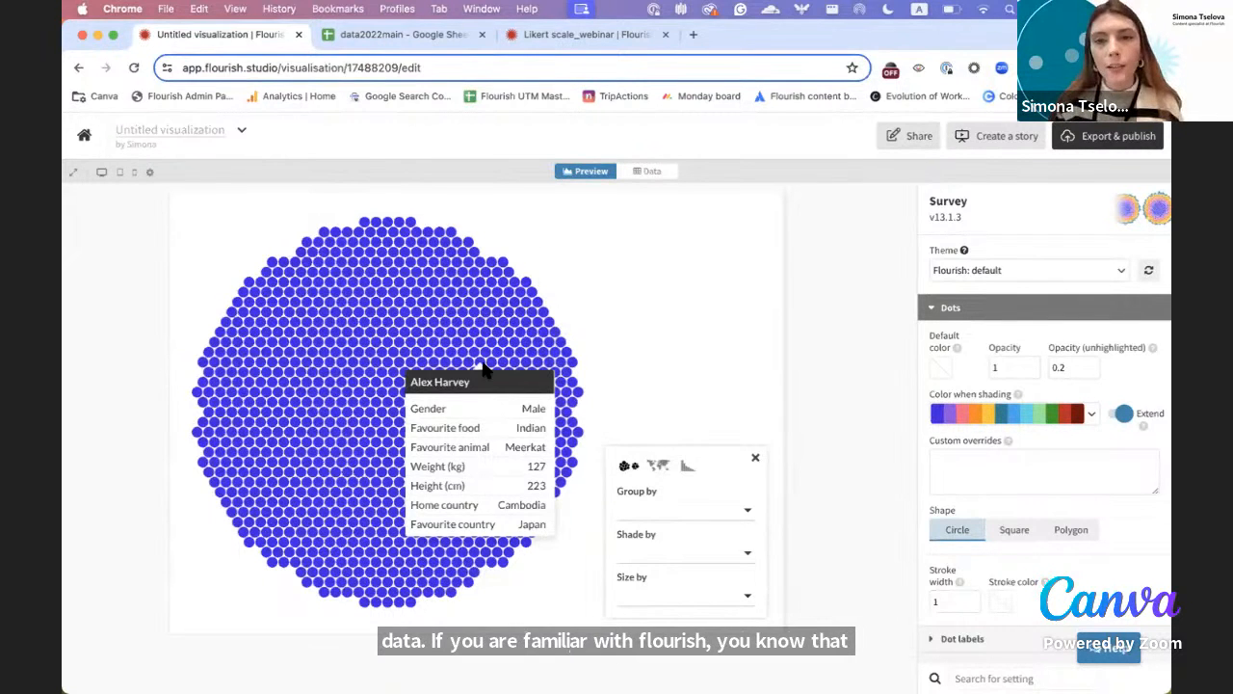
- View the sample data behind the survey visualization and clear the main Data sheet
click(649, 171)
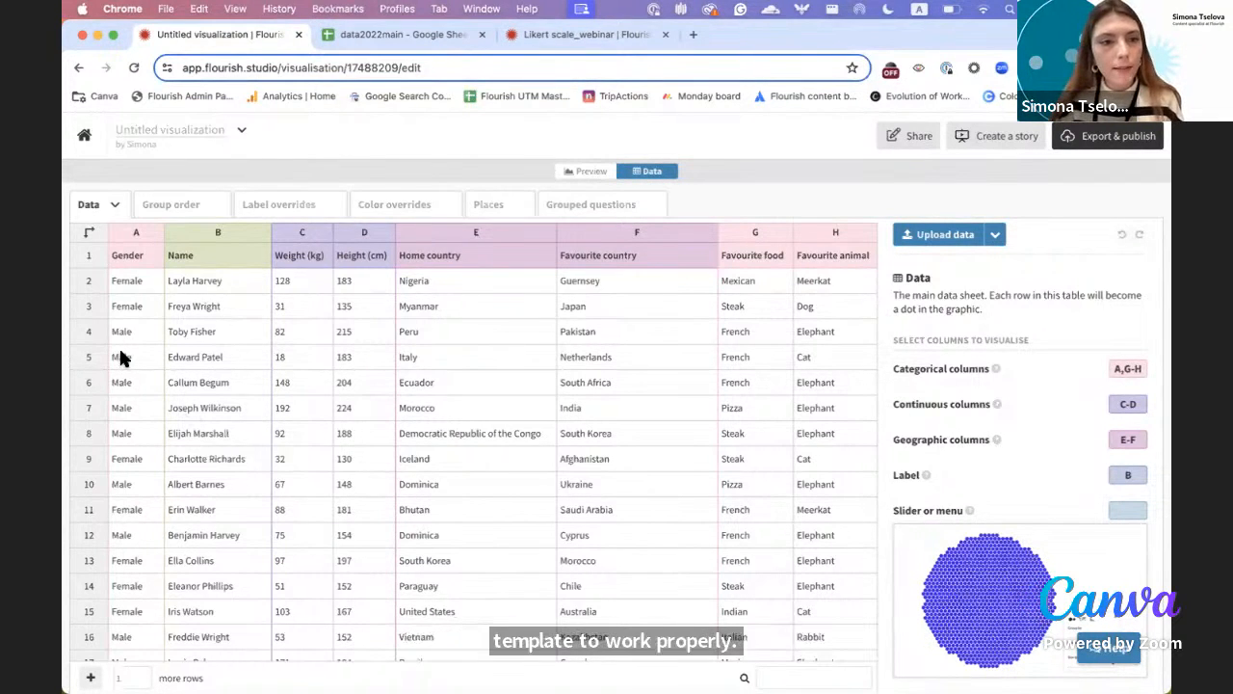
click(85, 332)
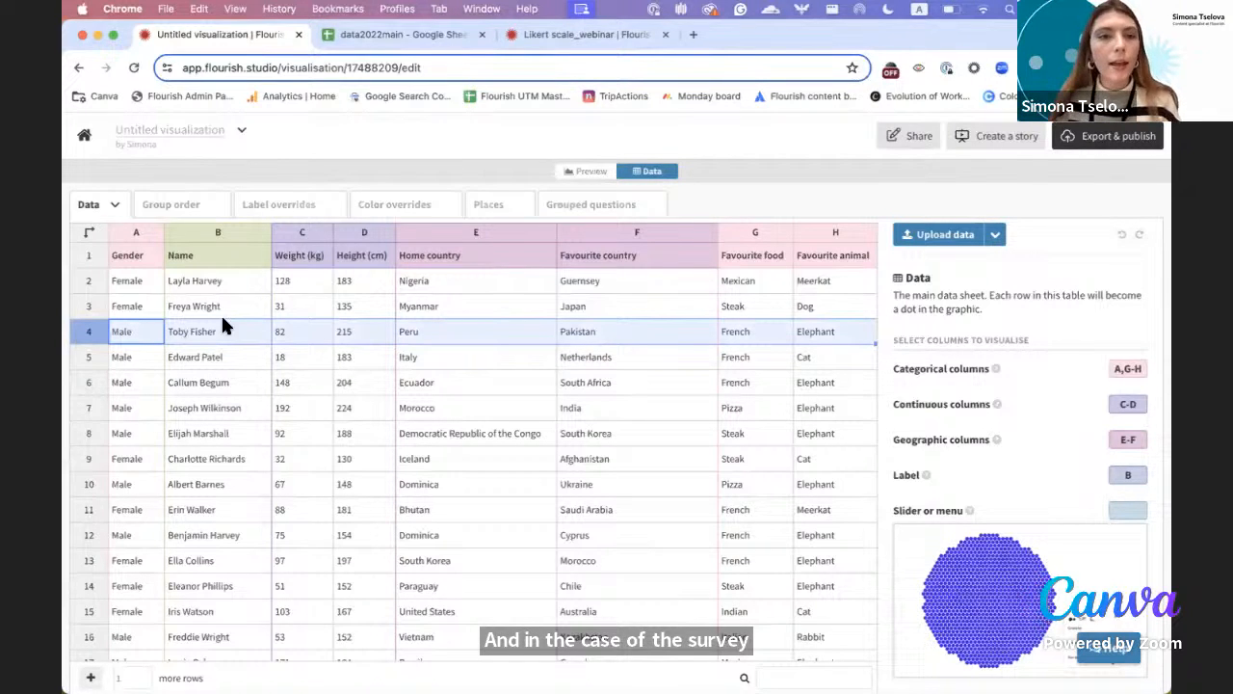
scroll(344, 311, right, 3)
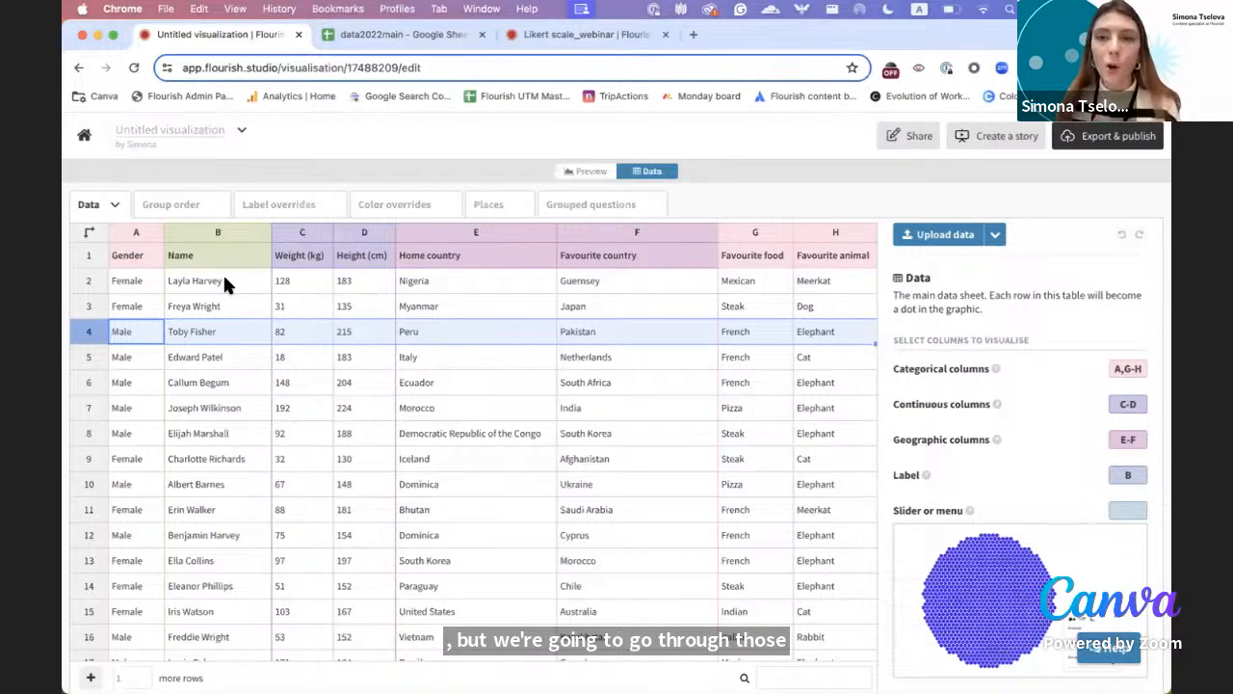
click(114, 207)
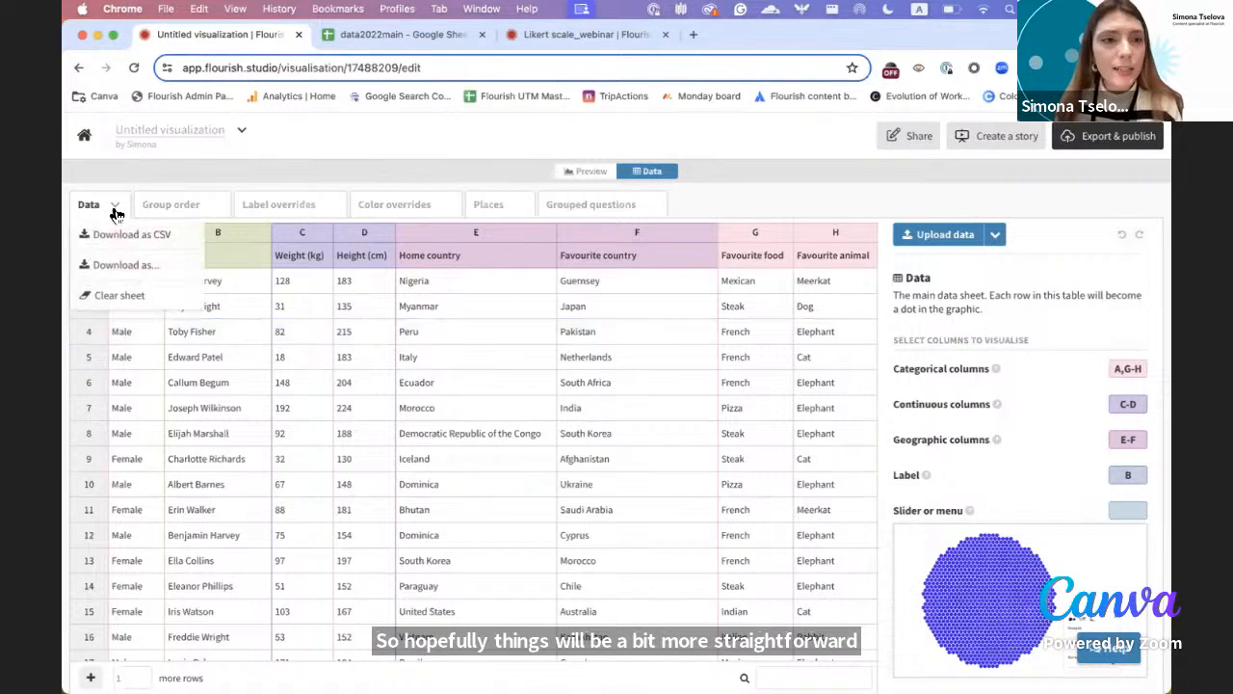
click(137, 298)
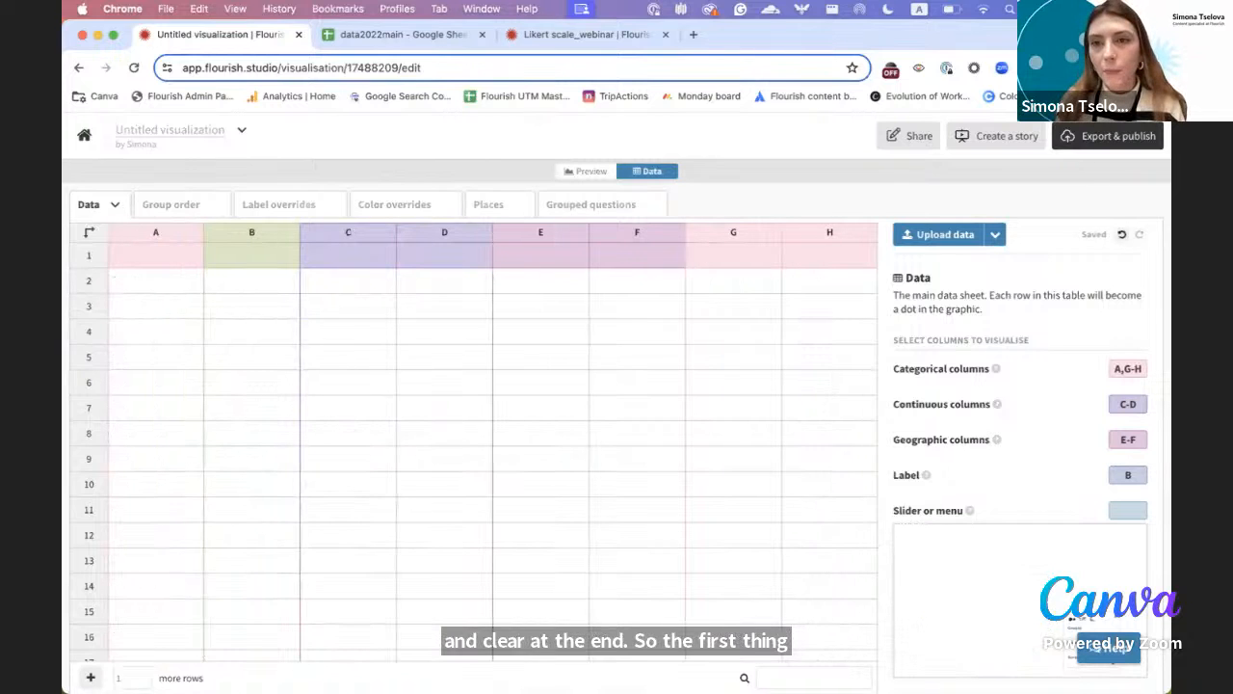
- Import the downloaded data2022main for_webinar CSV into the Data sheet, overwriting the current sheet
click(1069, 67)
drag(955, 134, 515, 397)
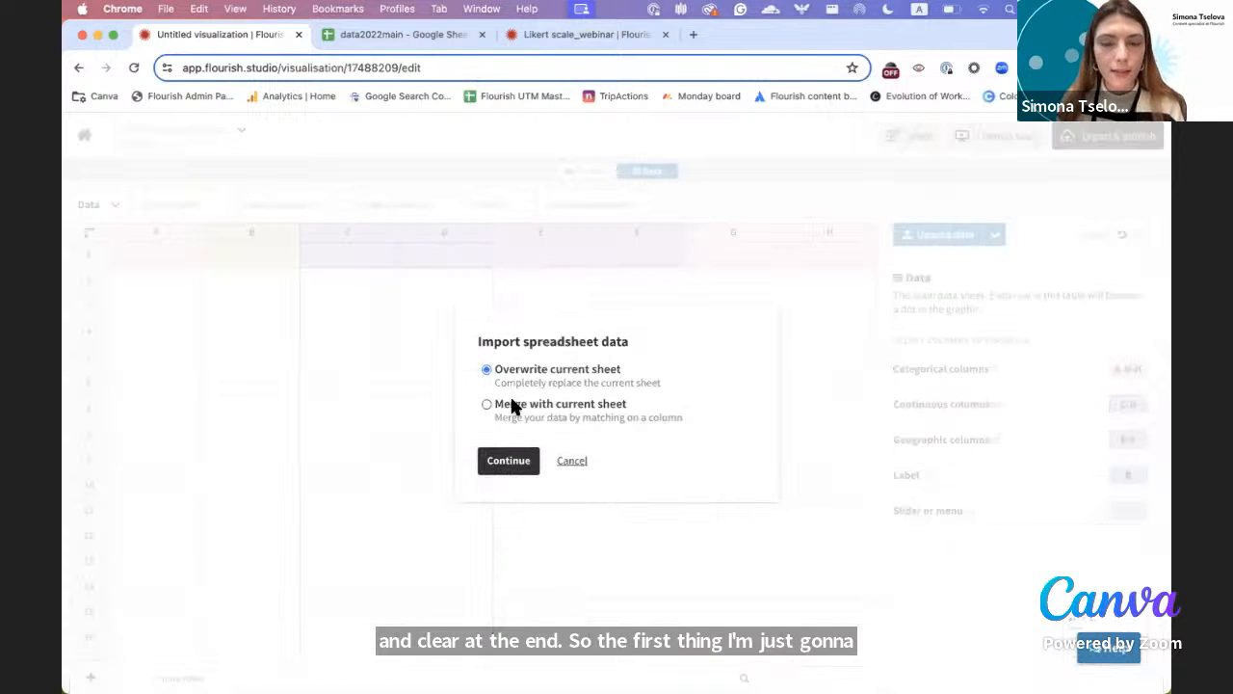
click(508, 462)
click(495, 457)
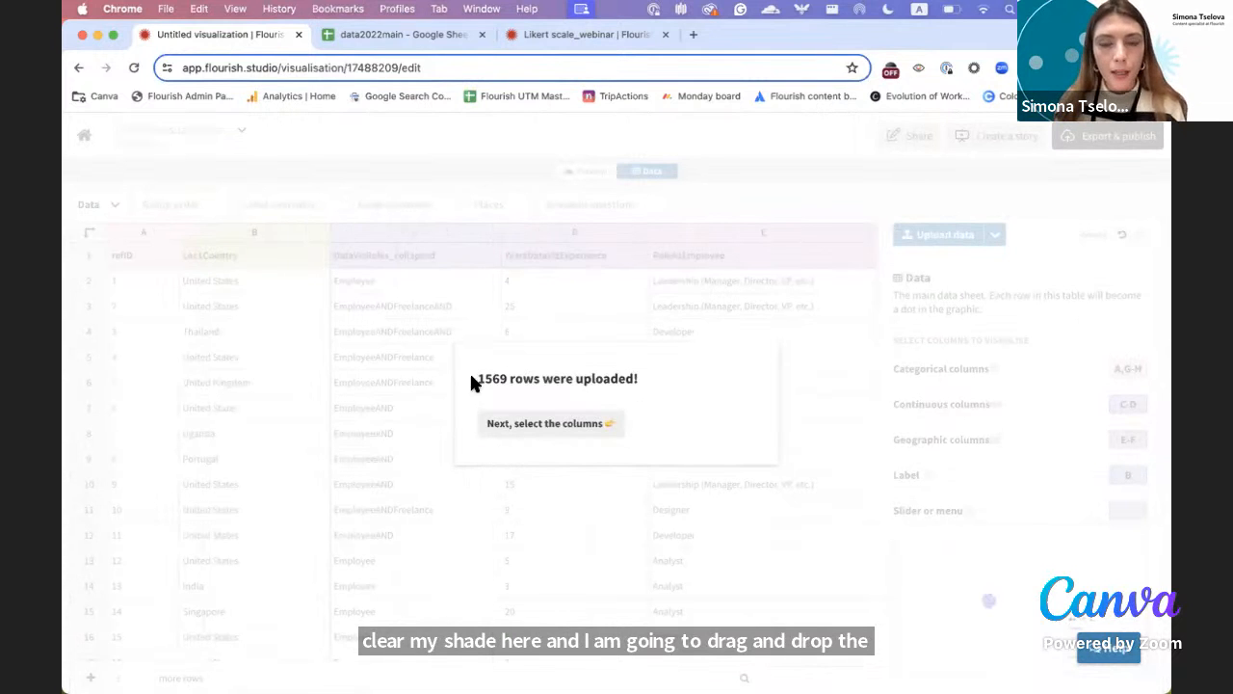
- Dismiss the upload confirmation and set the Data sheet's categorical columns to B, C and E
click(530, 430)
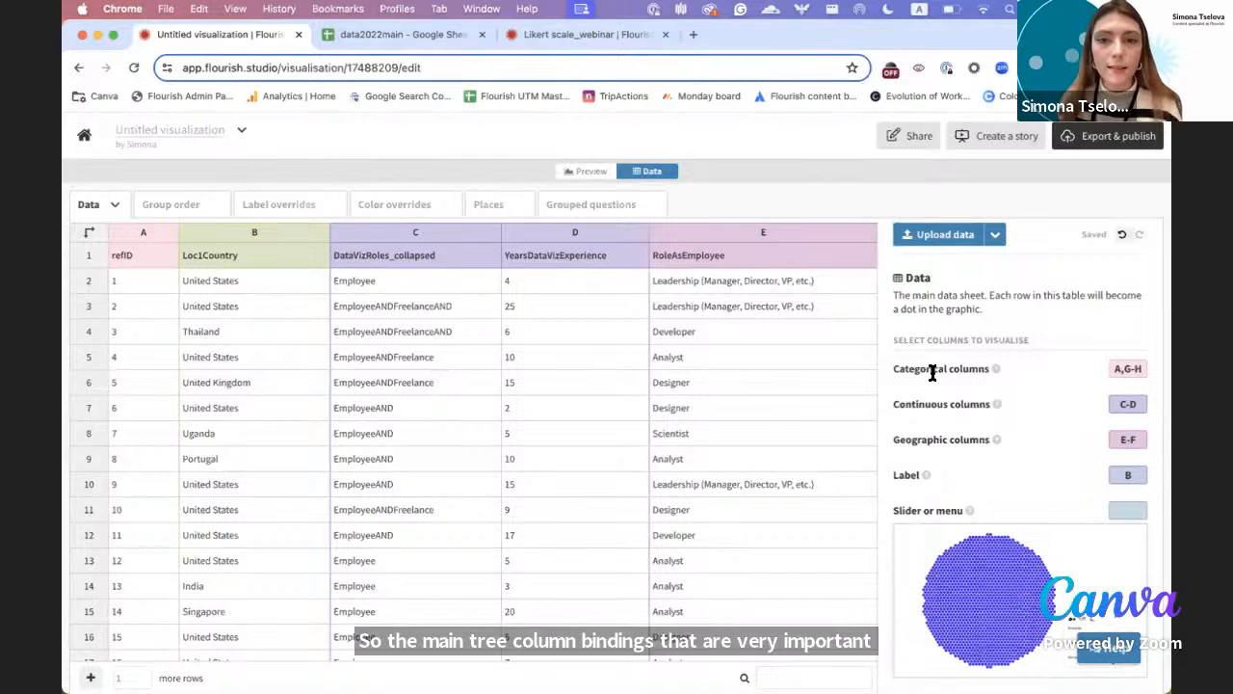
click(1133, 366)
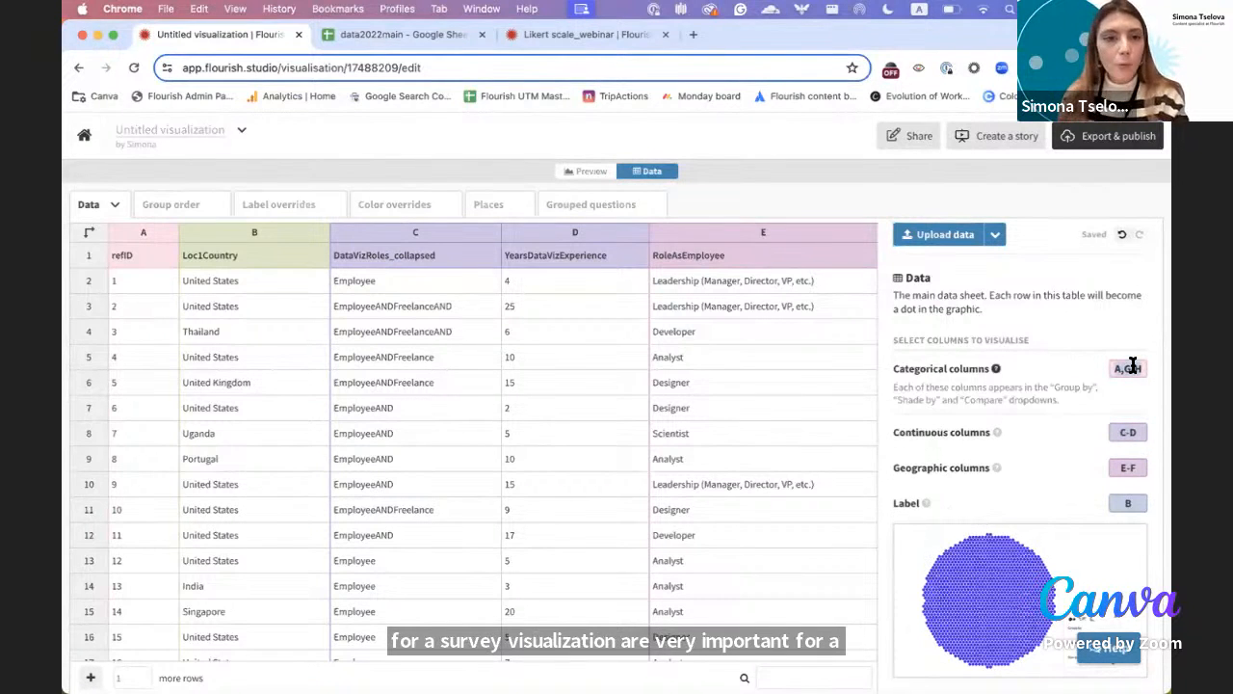
text(B)
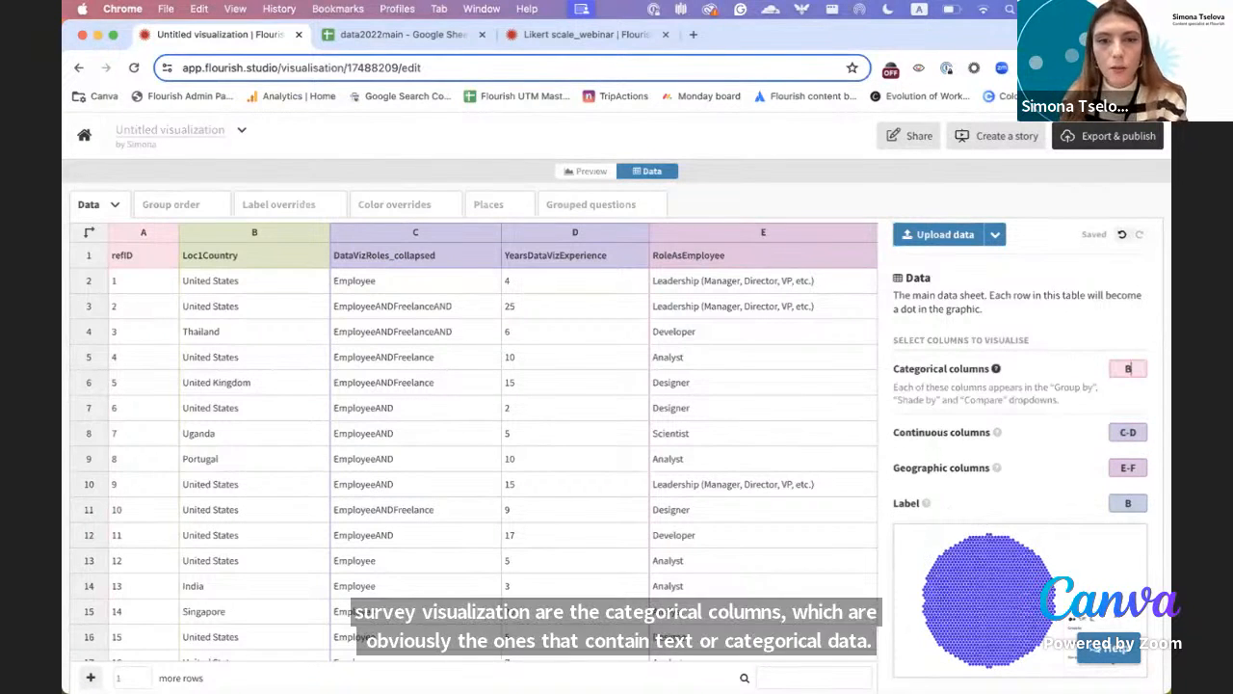
text(,)
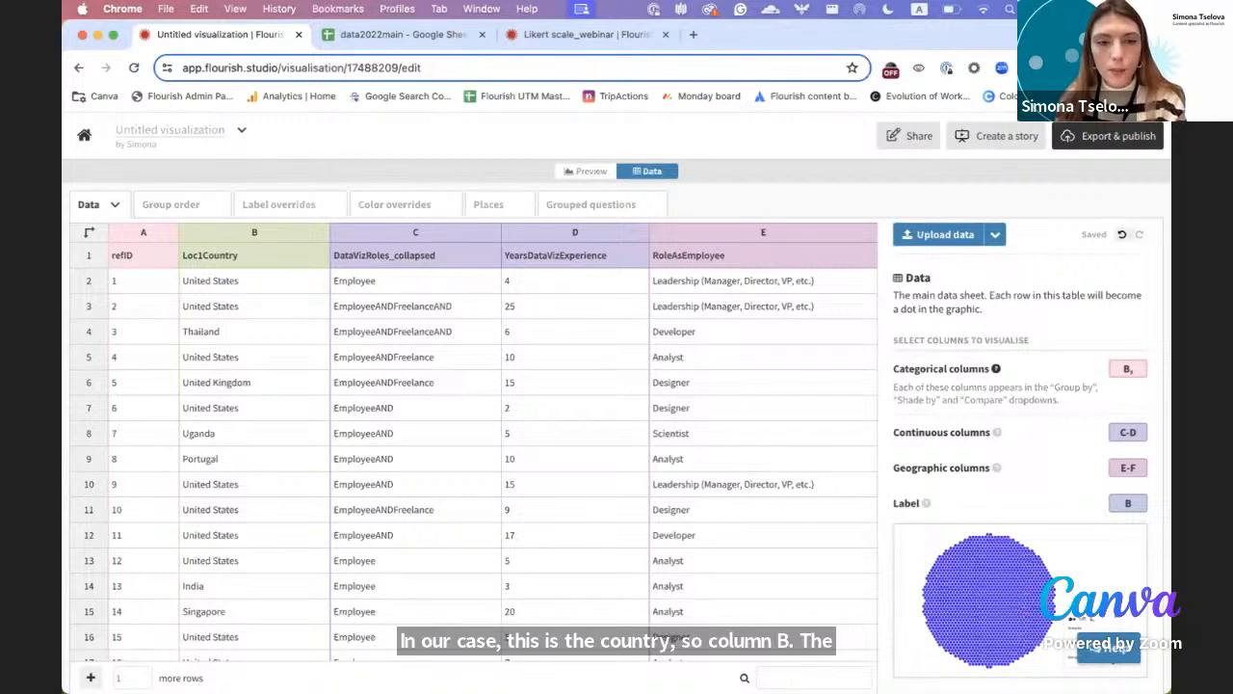
text(C,)
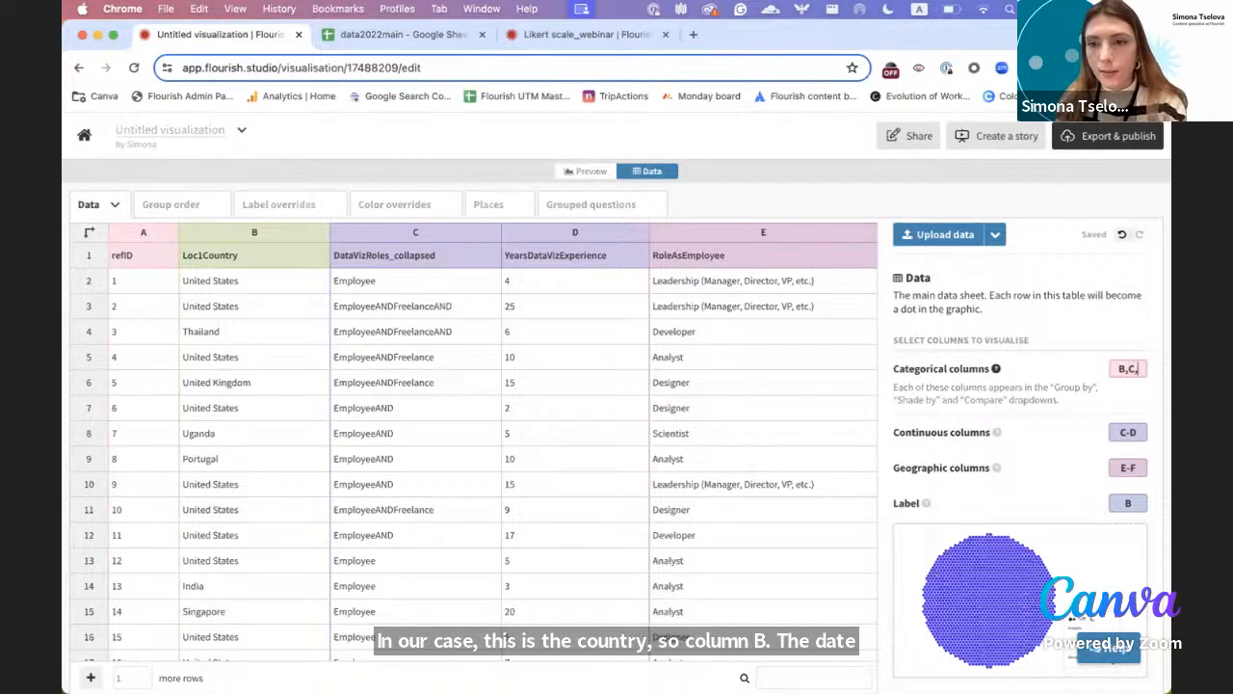
text(E)
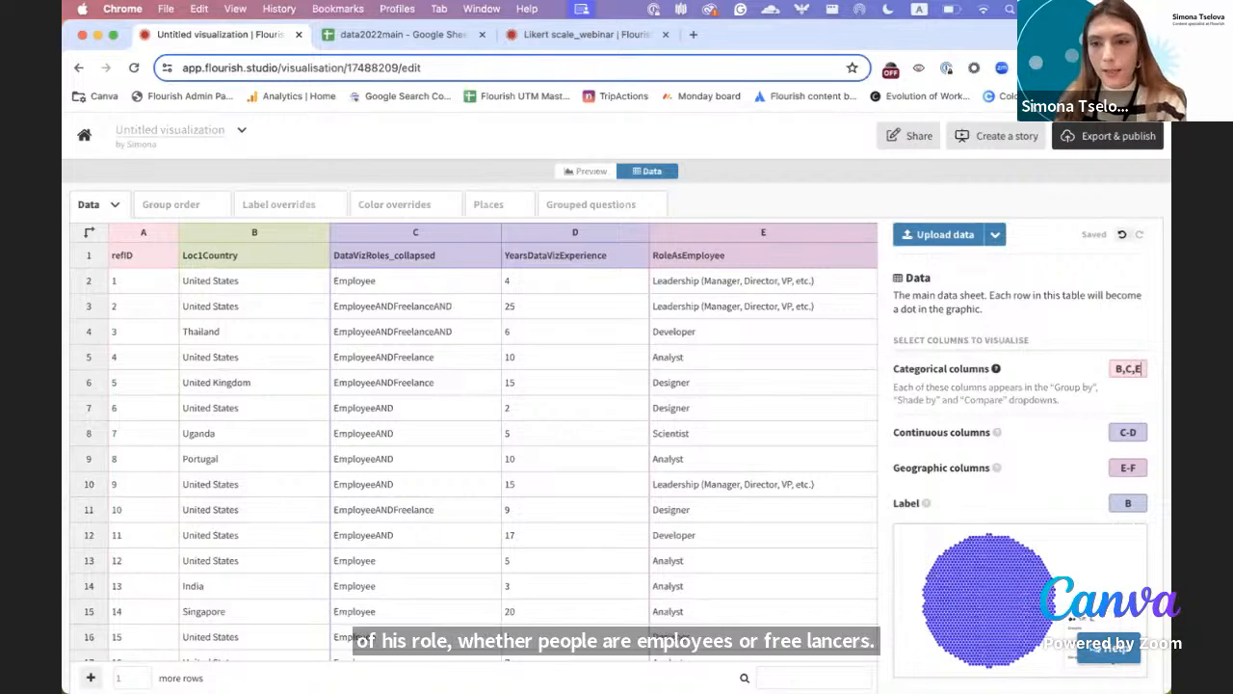
click(1088, 337)
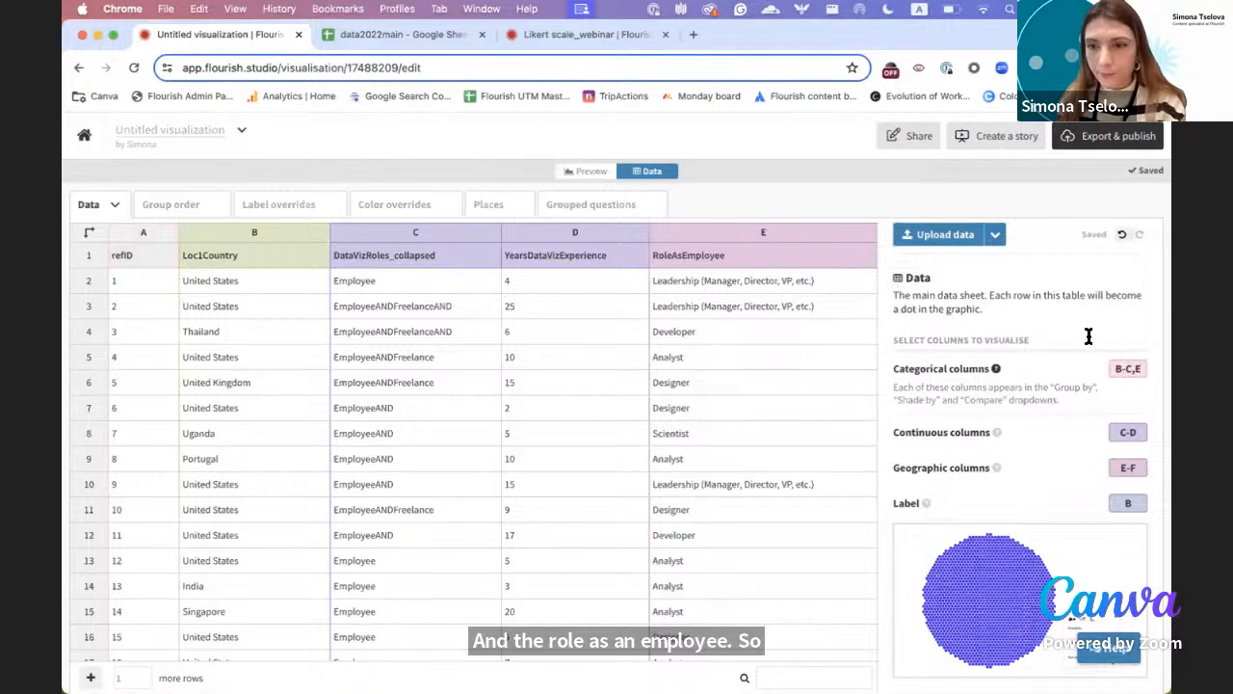
- Set the continuous columns to D and the geographic columns to B for the main Data sheet
click(1129, 432)
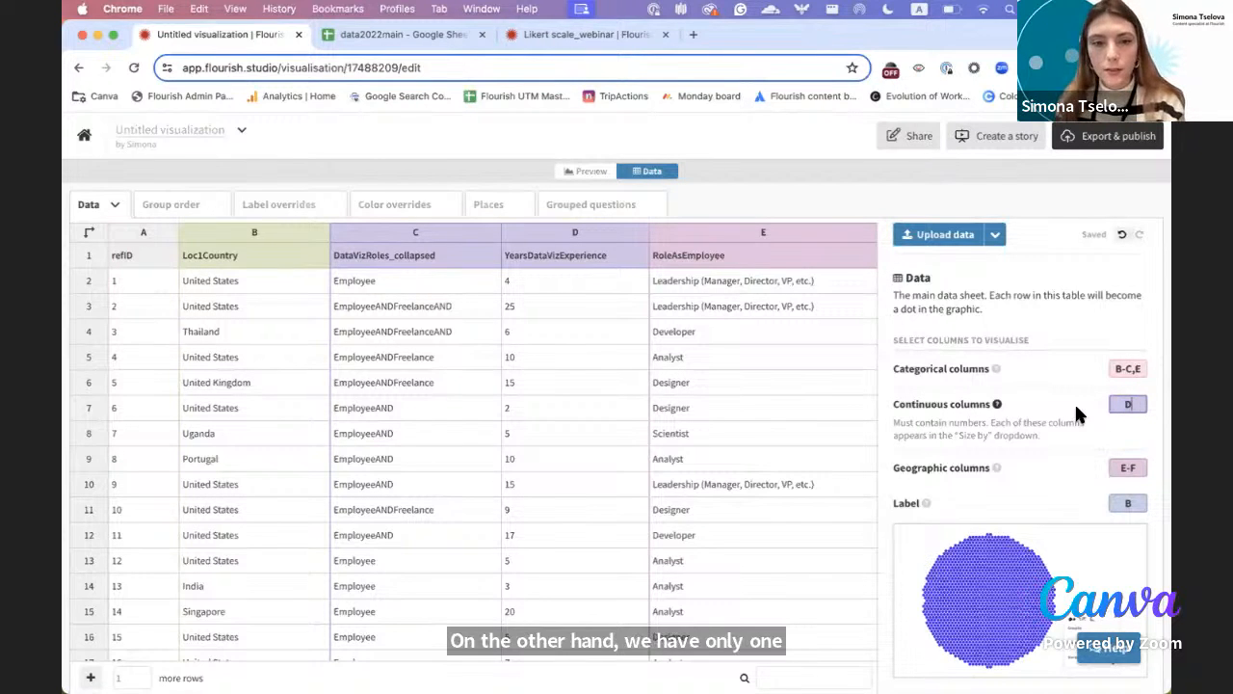
key(Return)
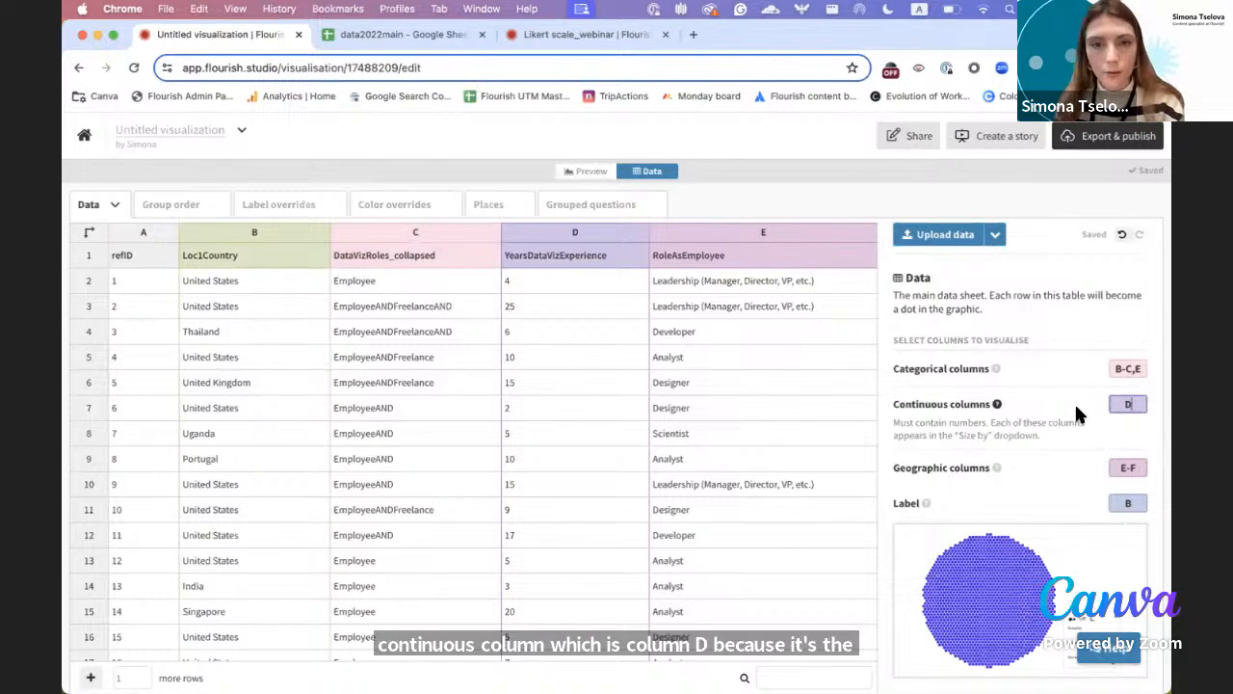
scroll(1060, 412, down, 1)
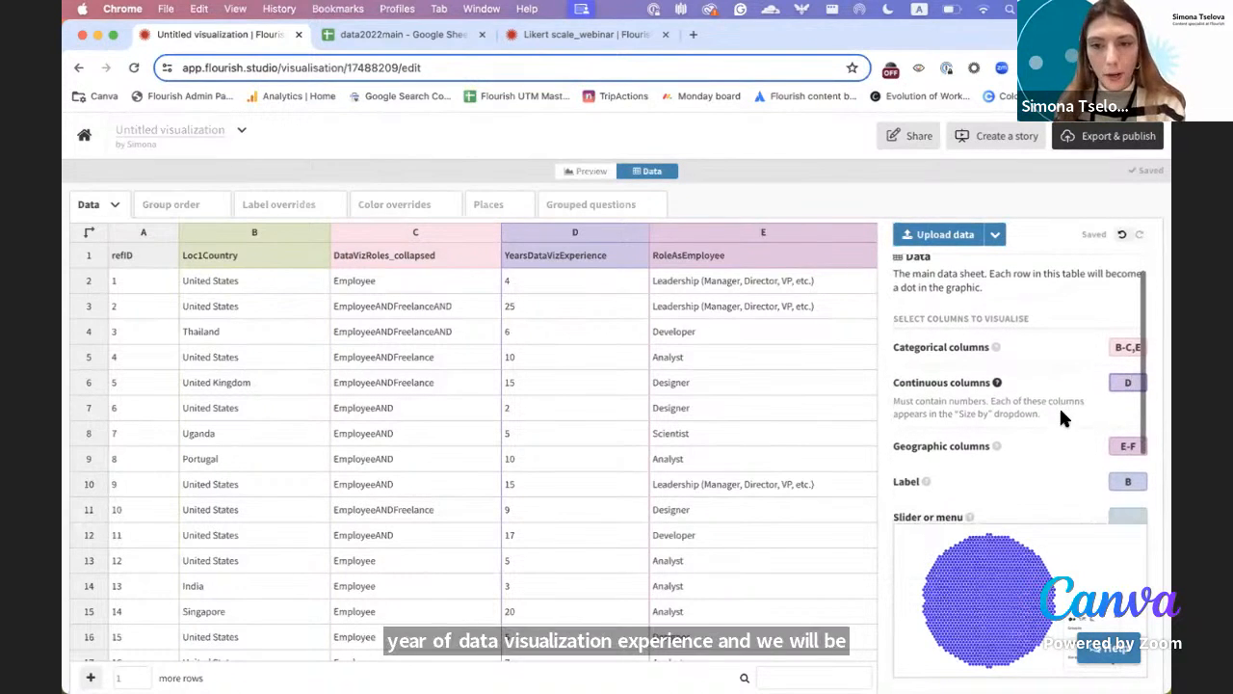
click(1130, 446)
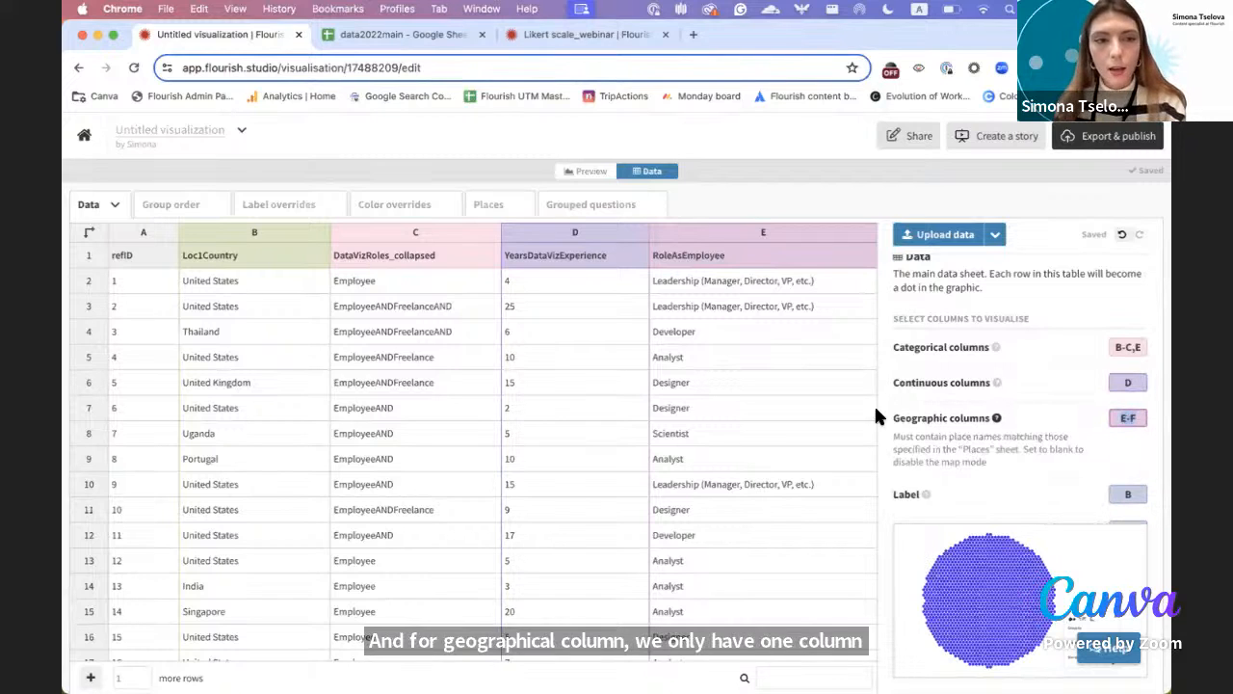
key(BackSpace)
key(BackSpace)
key(BackSpace)
text(B)
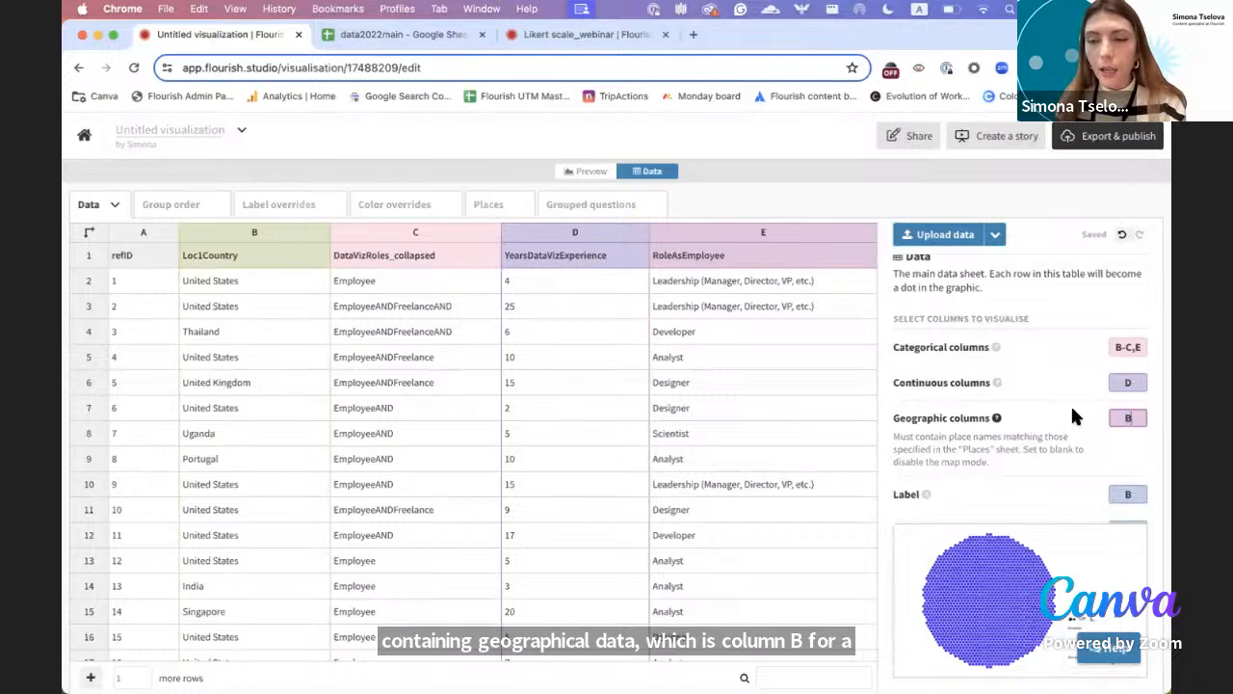
scroll(1072, 410, up, 1)
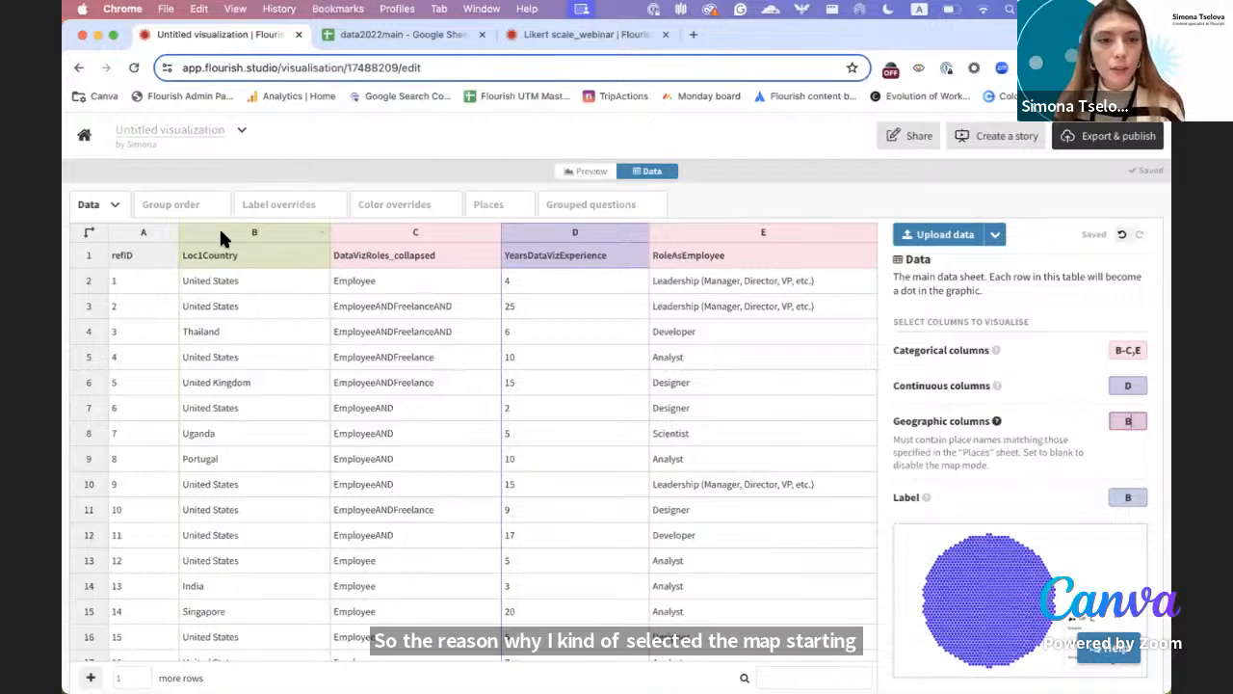
- Check the country coordinates in the Places sheet and show the visualization preview in map view
click(497, 206)
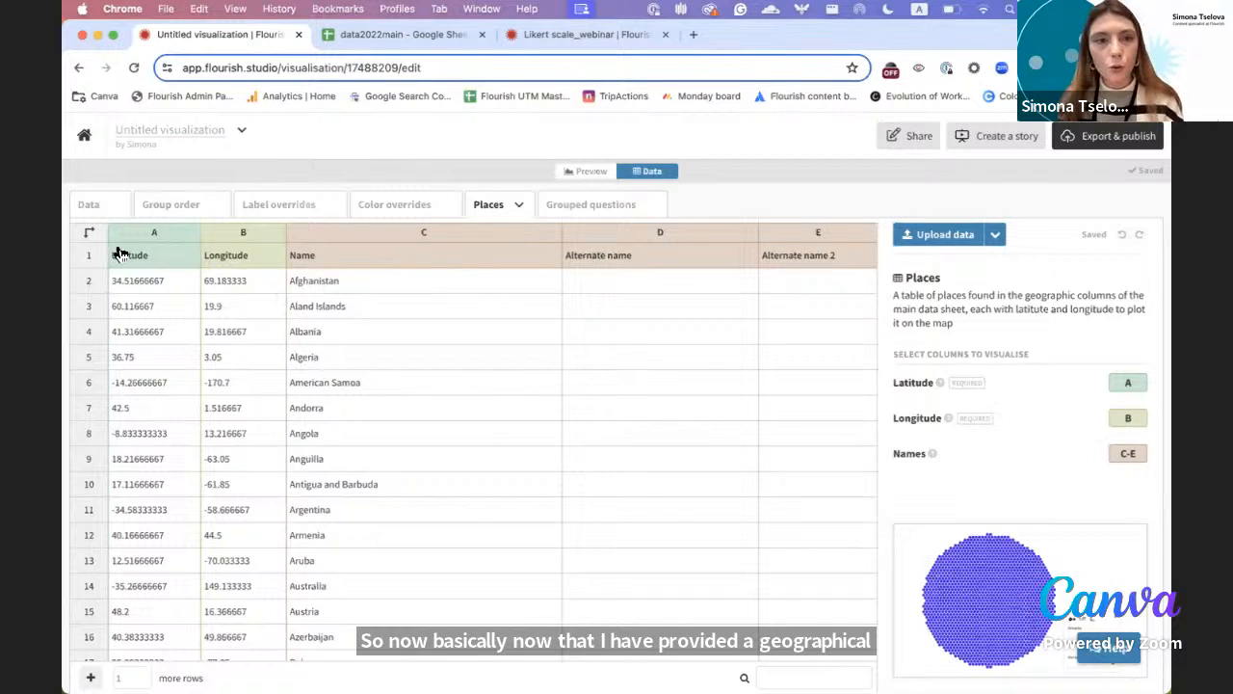
click(93, 203)
click(581, 170)
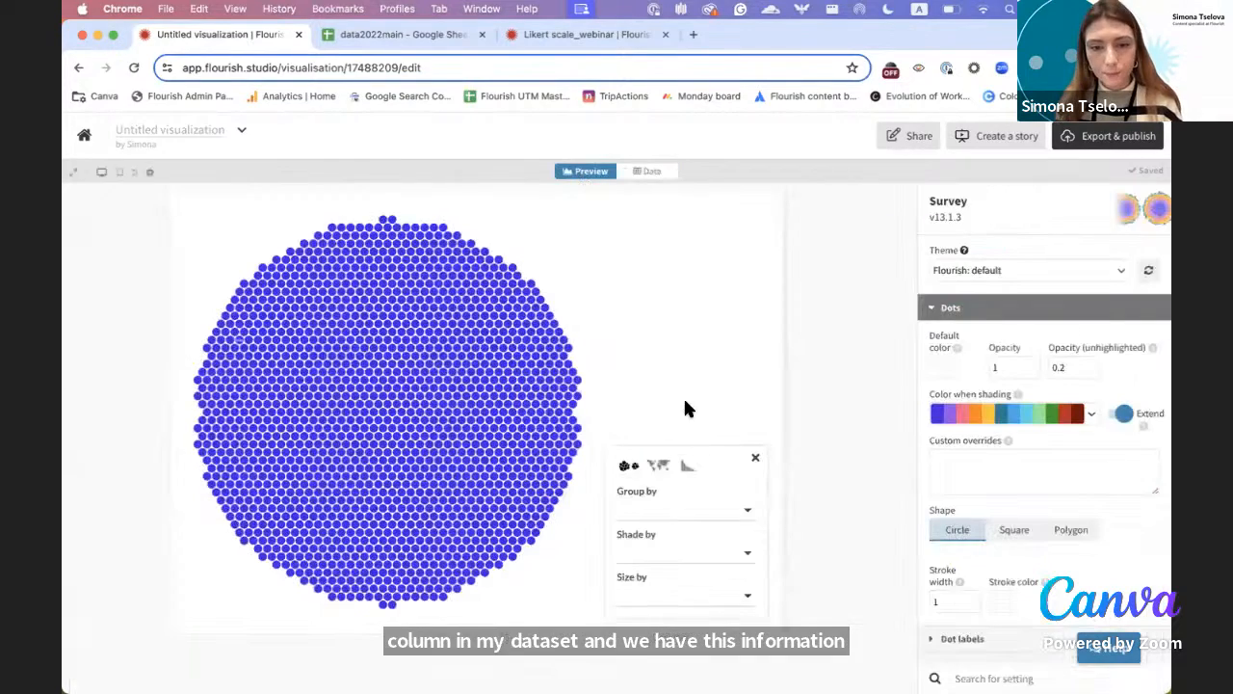
click(658, 467)
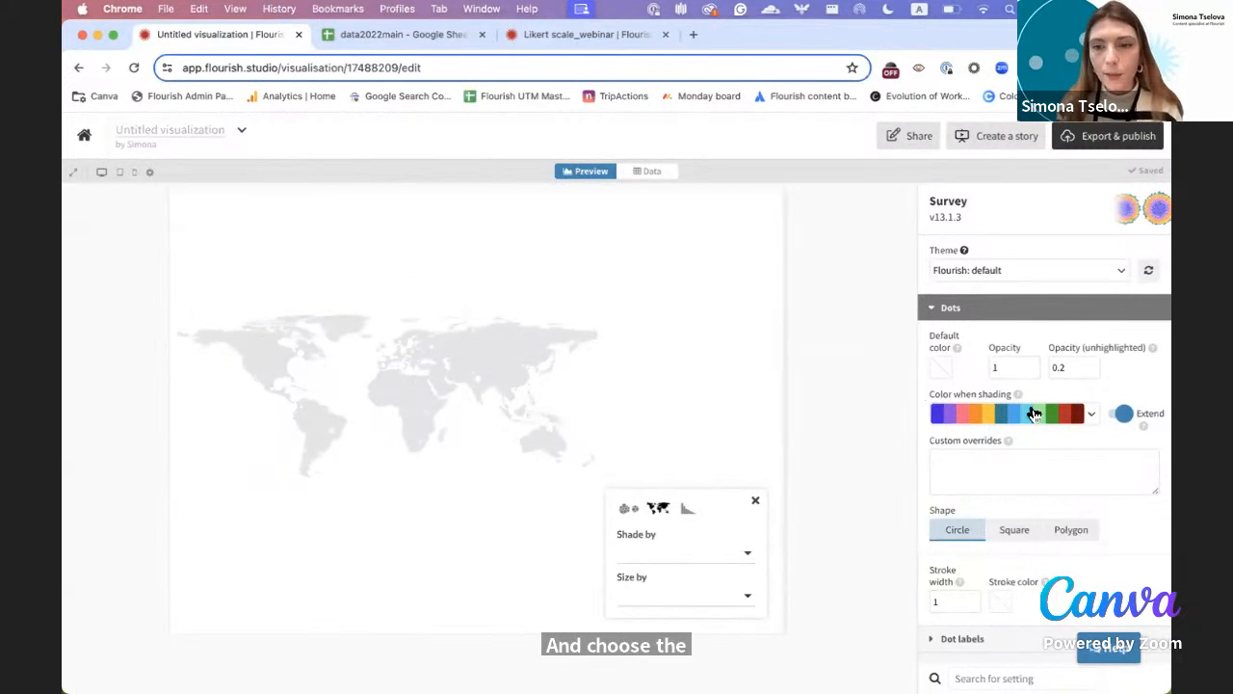
- Set the dots' stroke width to 0 and inspect the respondents on the map around the United States
scroll(997, 482, down, 1)
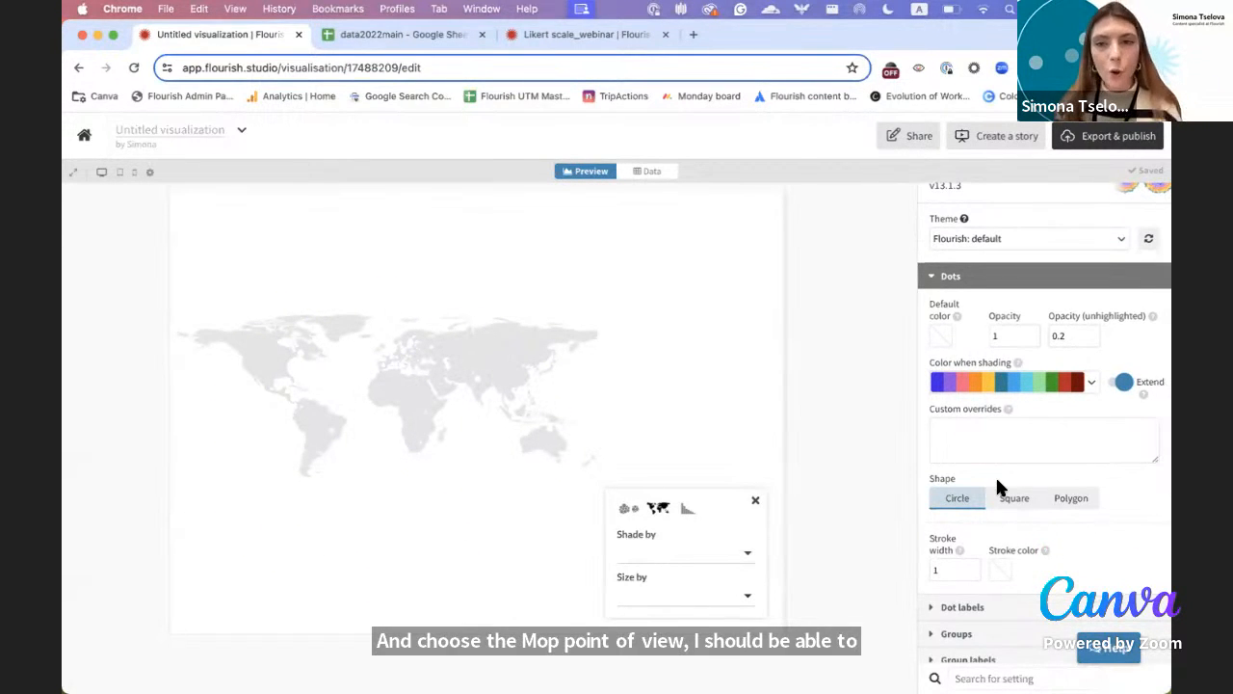
scroll(998, 480, down, 3)
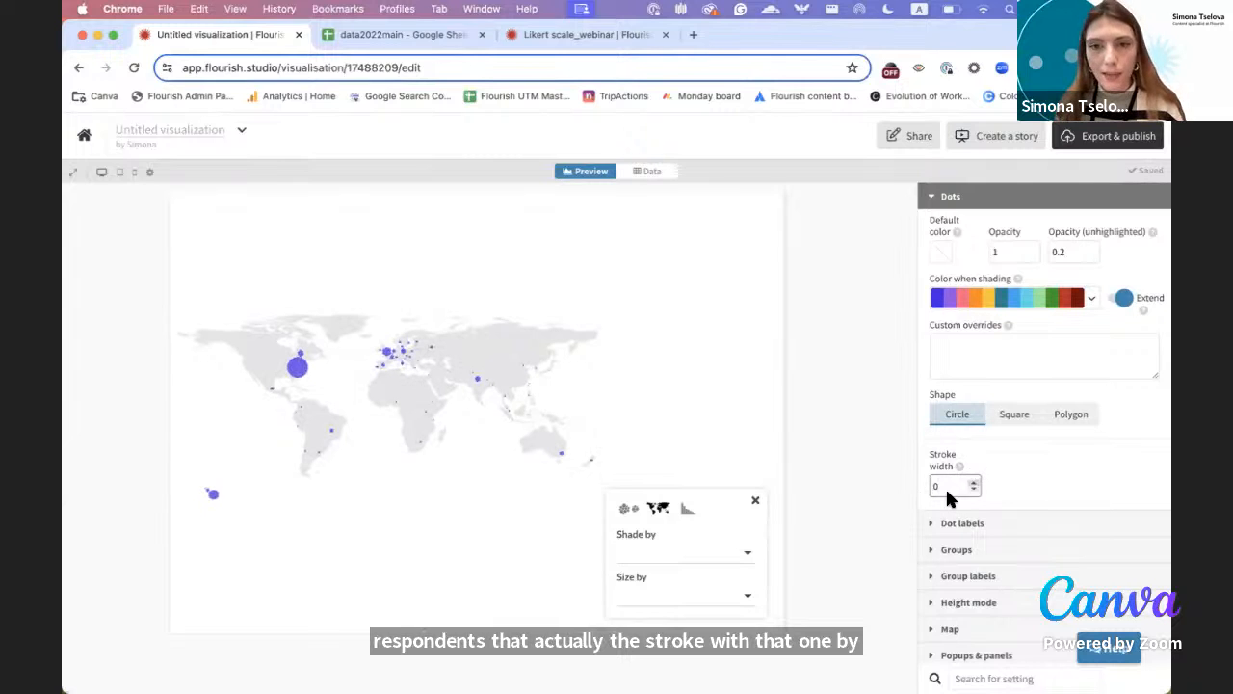
double_click(319, 369)
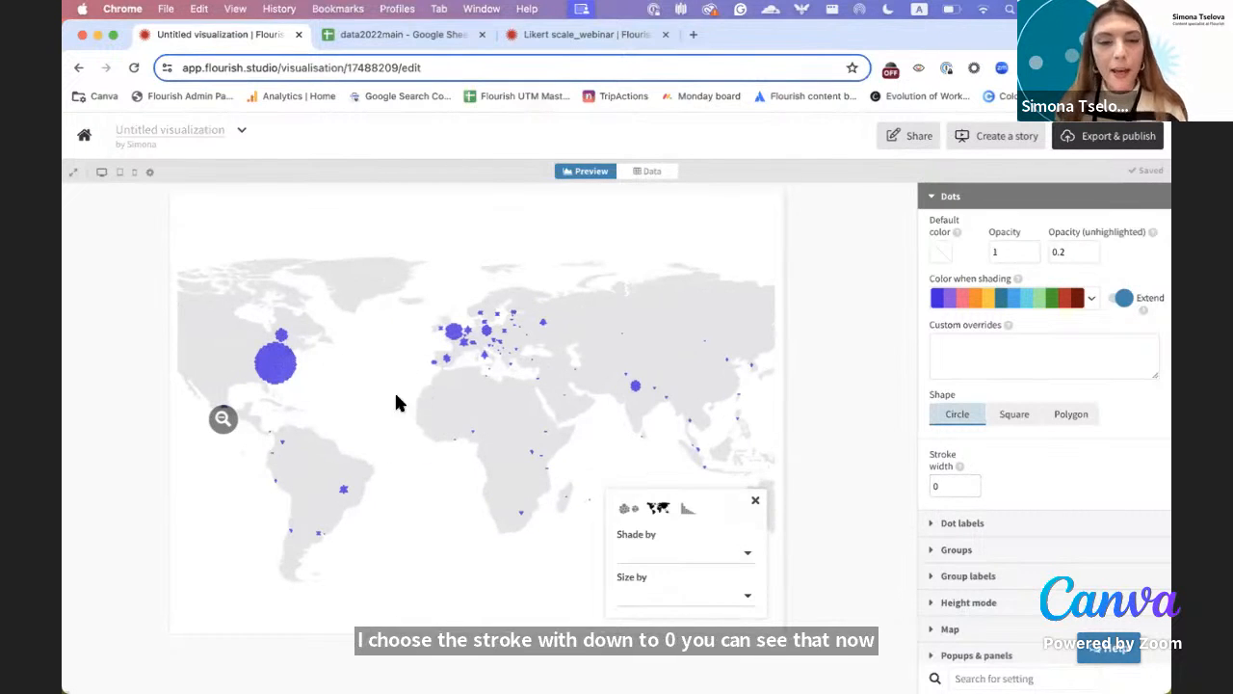
click(222, 421)
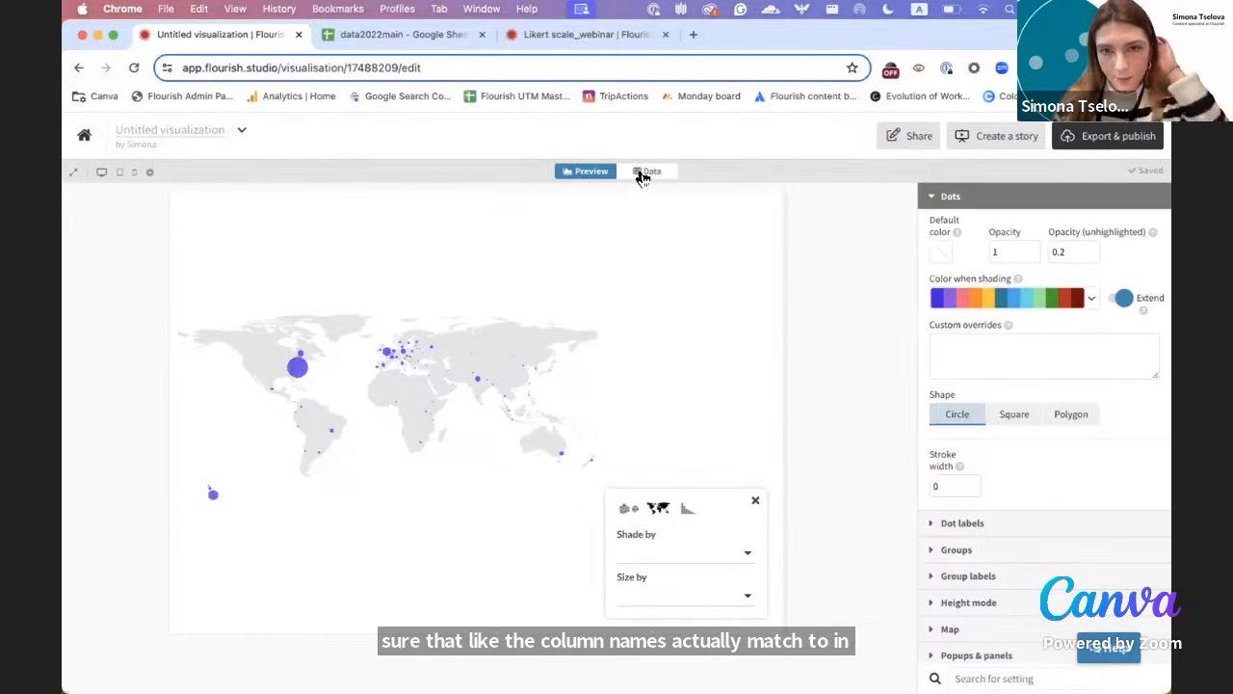
- Clear the Label column binding on the main Data sheet and return to the preview
click(641, 171)
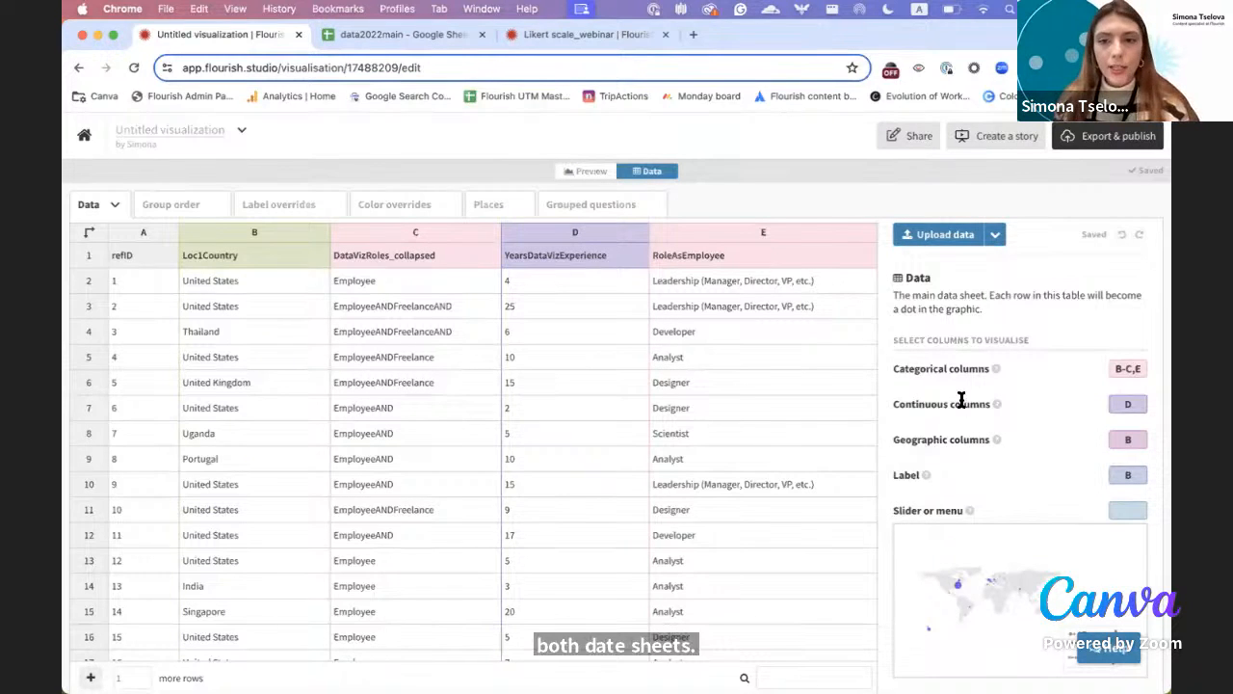
key(BackSpace)
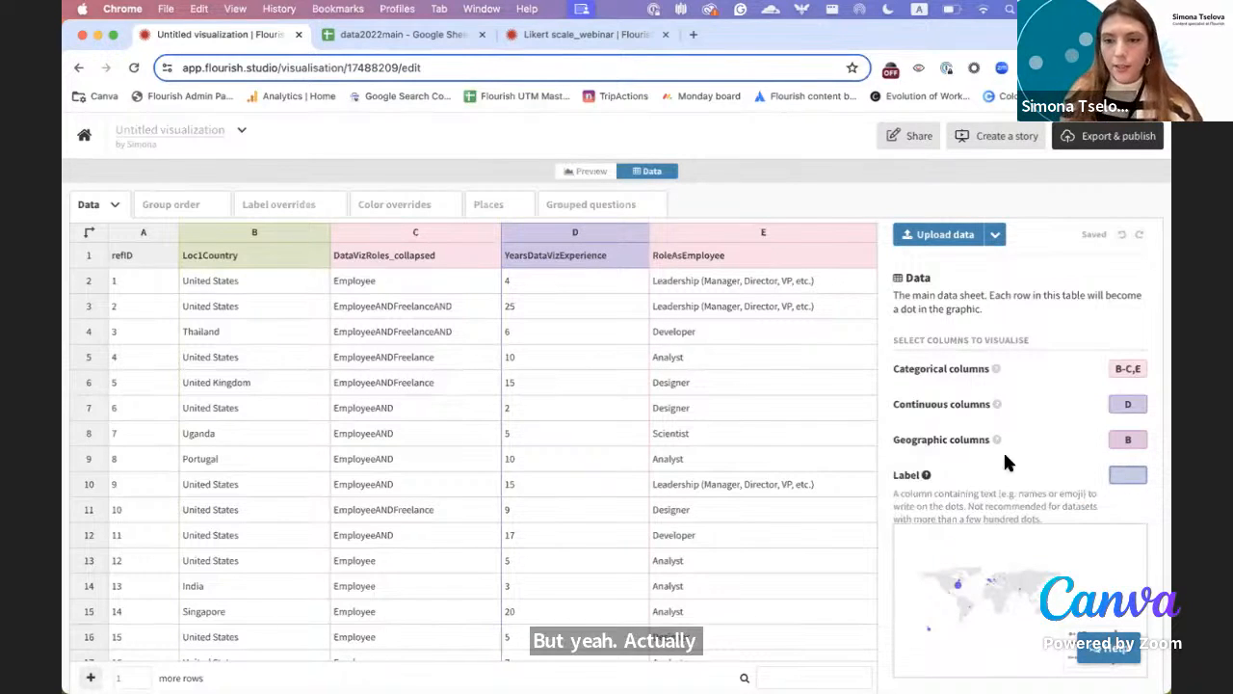
click(578, 171)
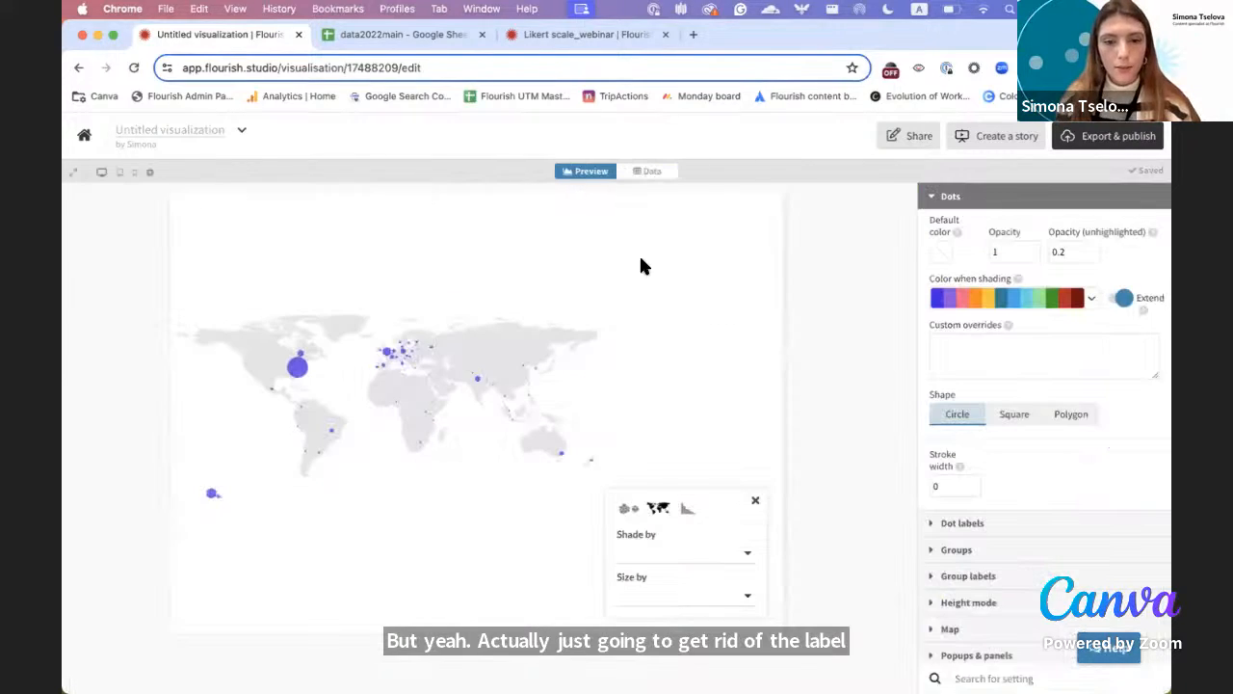
- Change the preview from the map to the clustered dots view and group the dots by DataVizRoles_collapsed
click(628, 507)
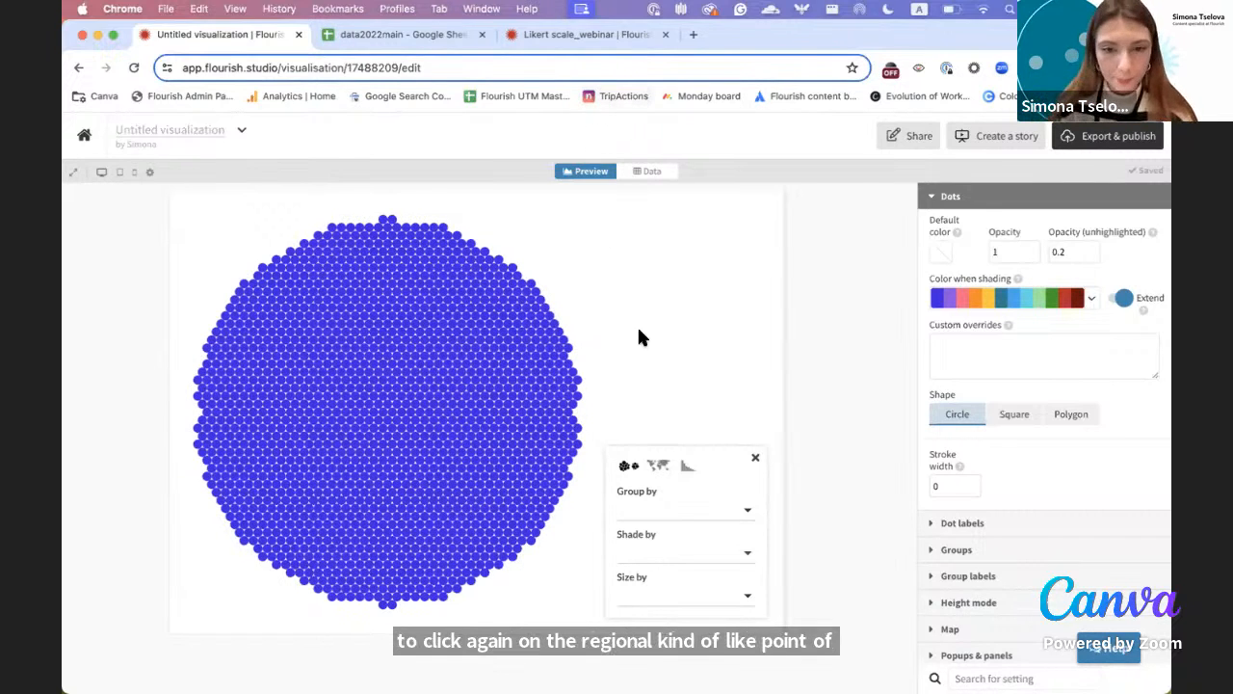
click(642, 519)
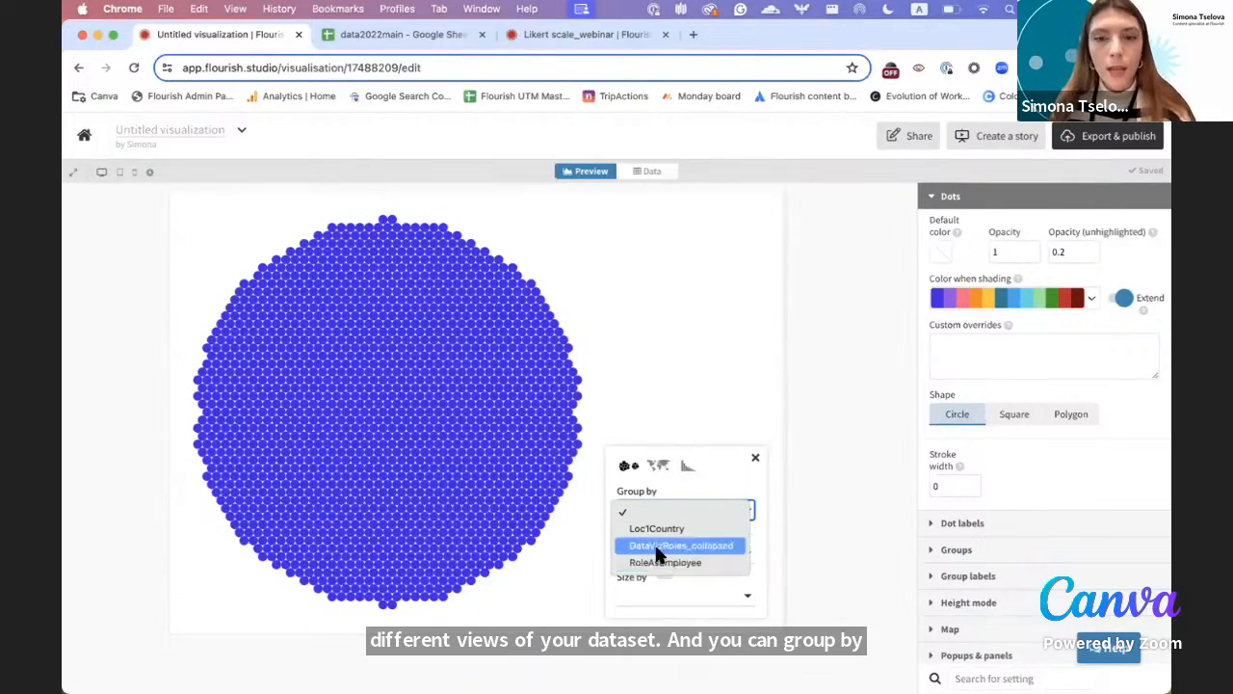
click(657, 546)
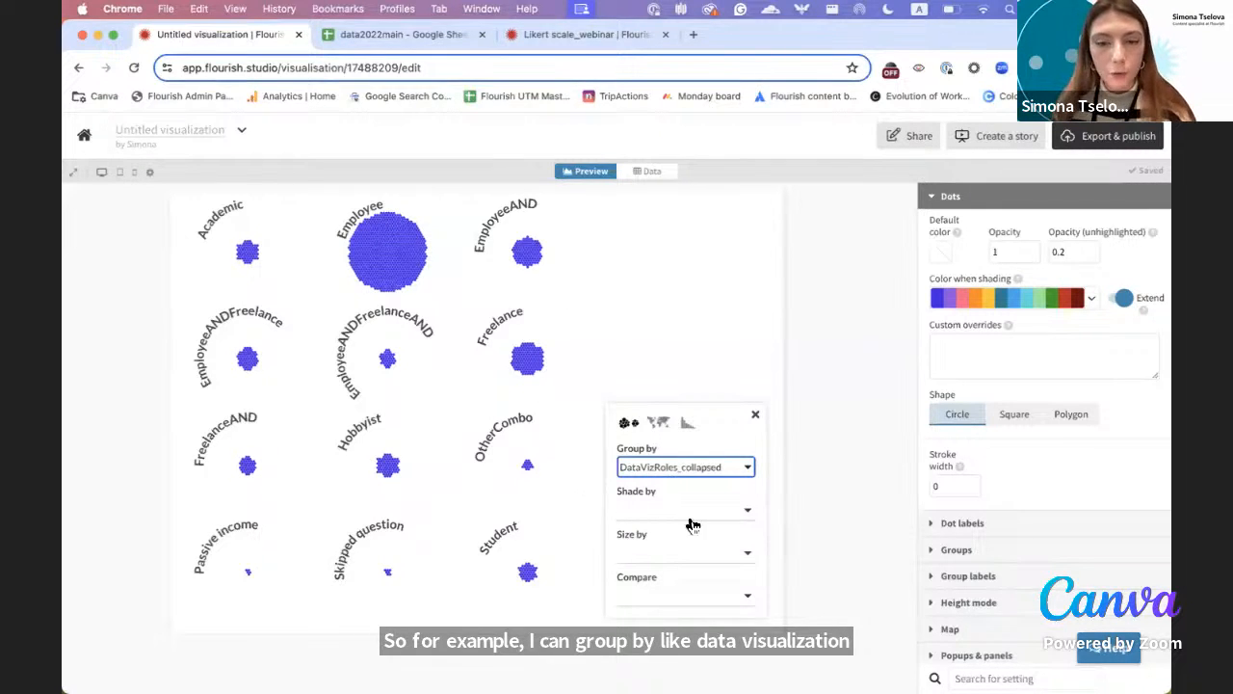
- Size the dots by YearsDataVizExperience and remove the grouping
click(663, 557)
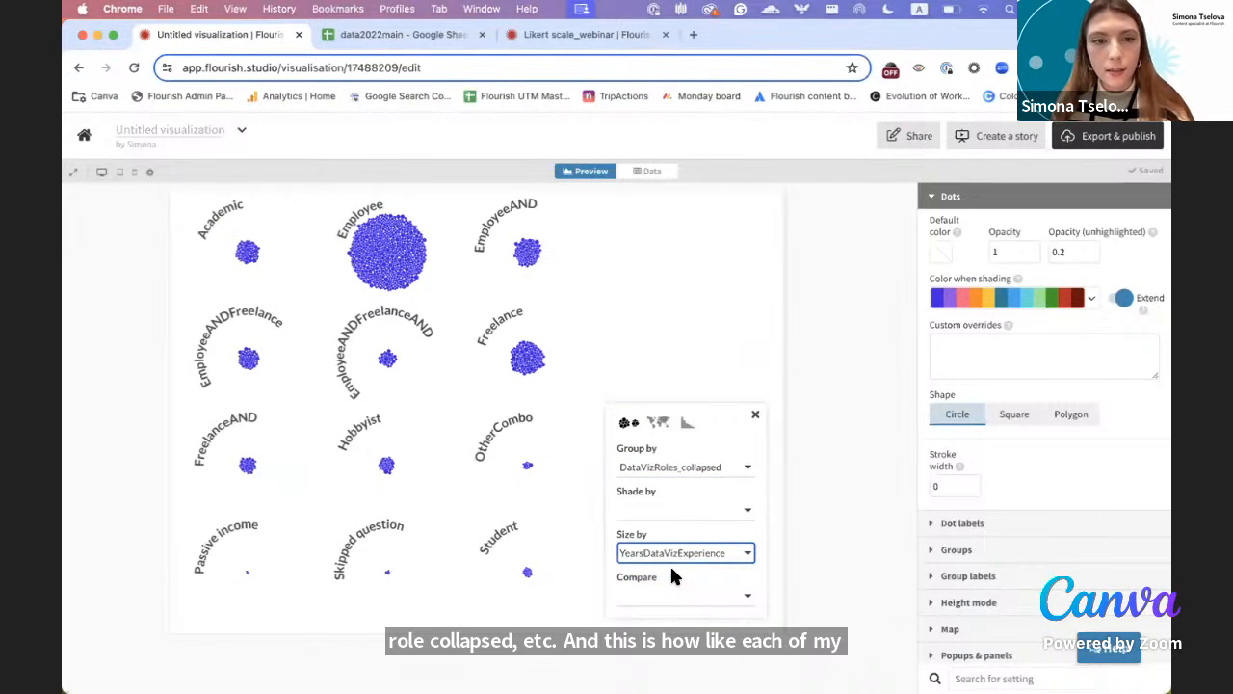
click(662, 468)
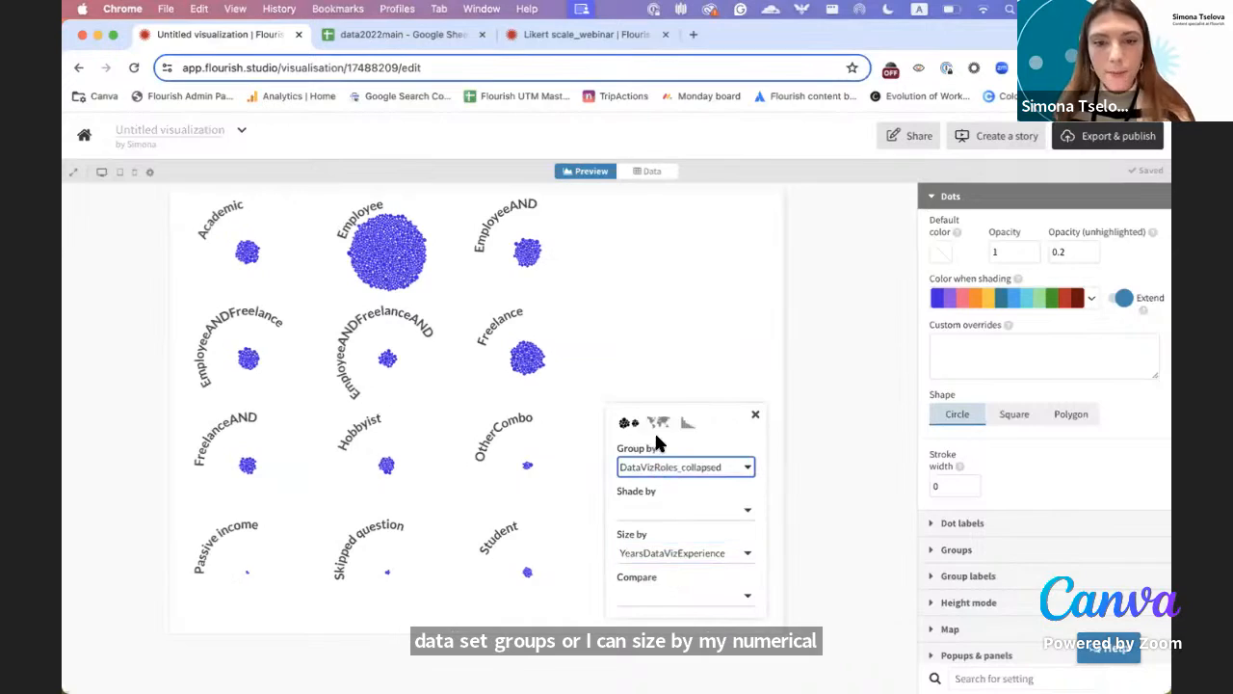
click(658, 437)
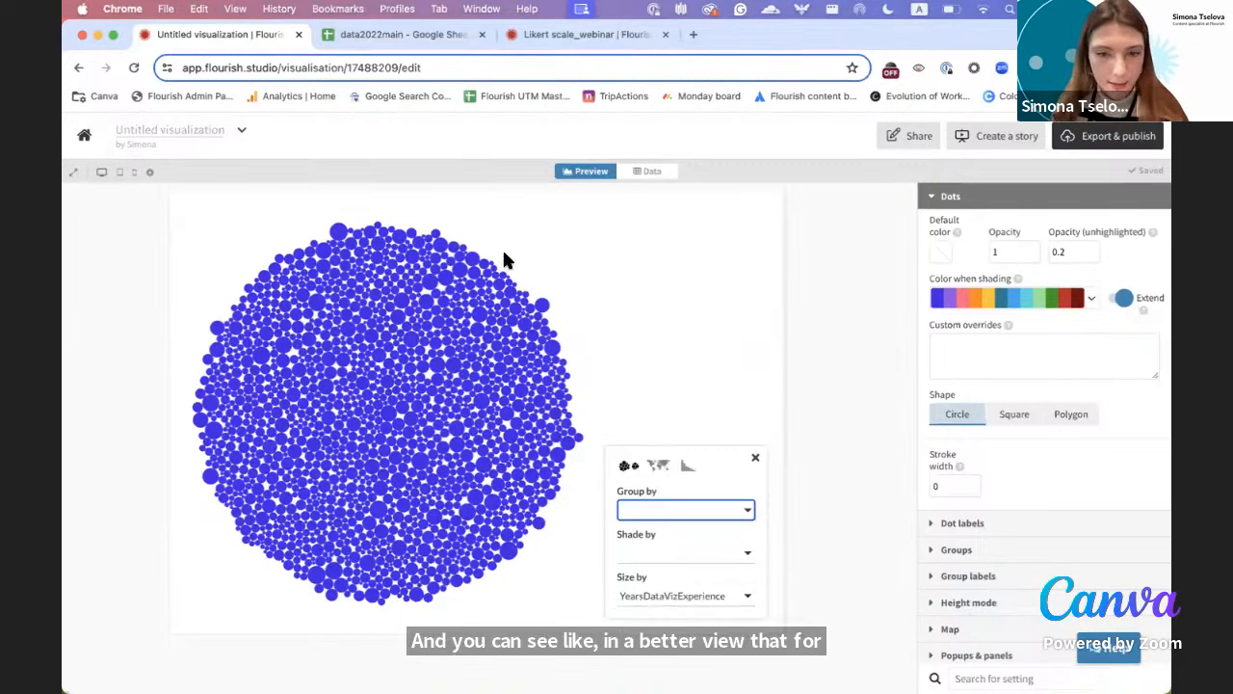
- Shade the dots by DataVizRoles_collapsed
click(656, 545)
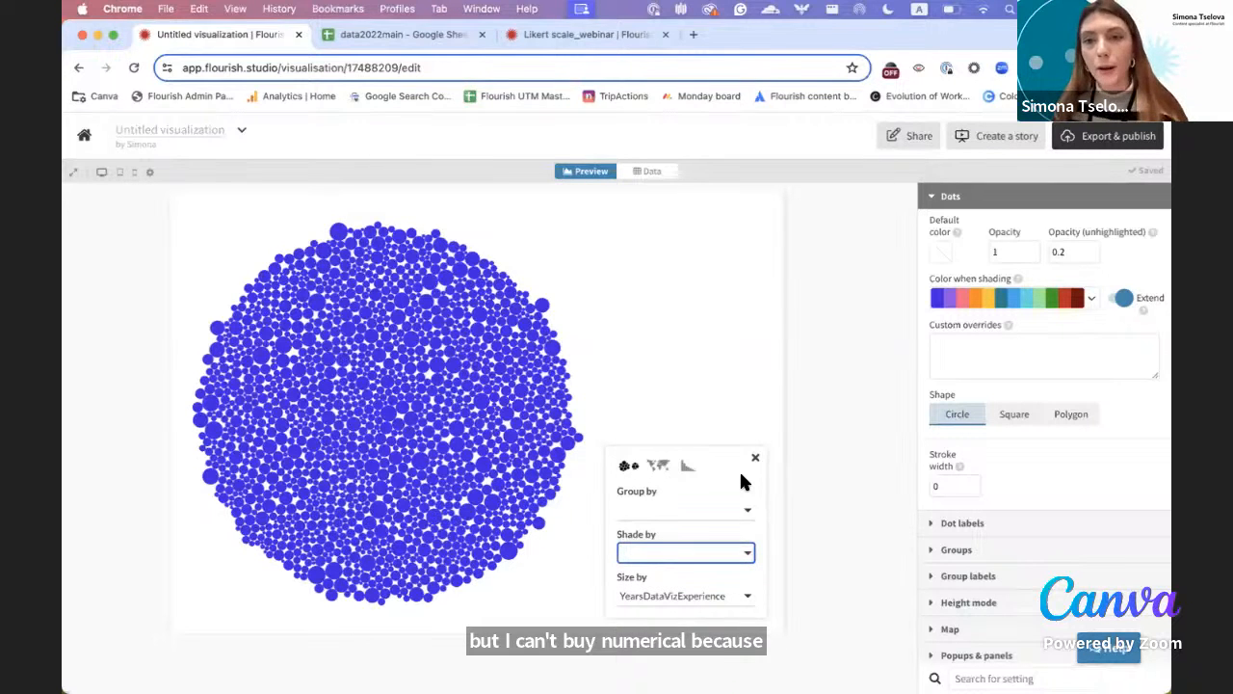
click(704, 554)
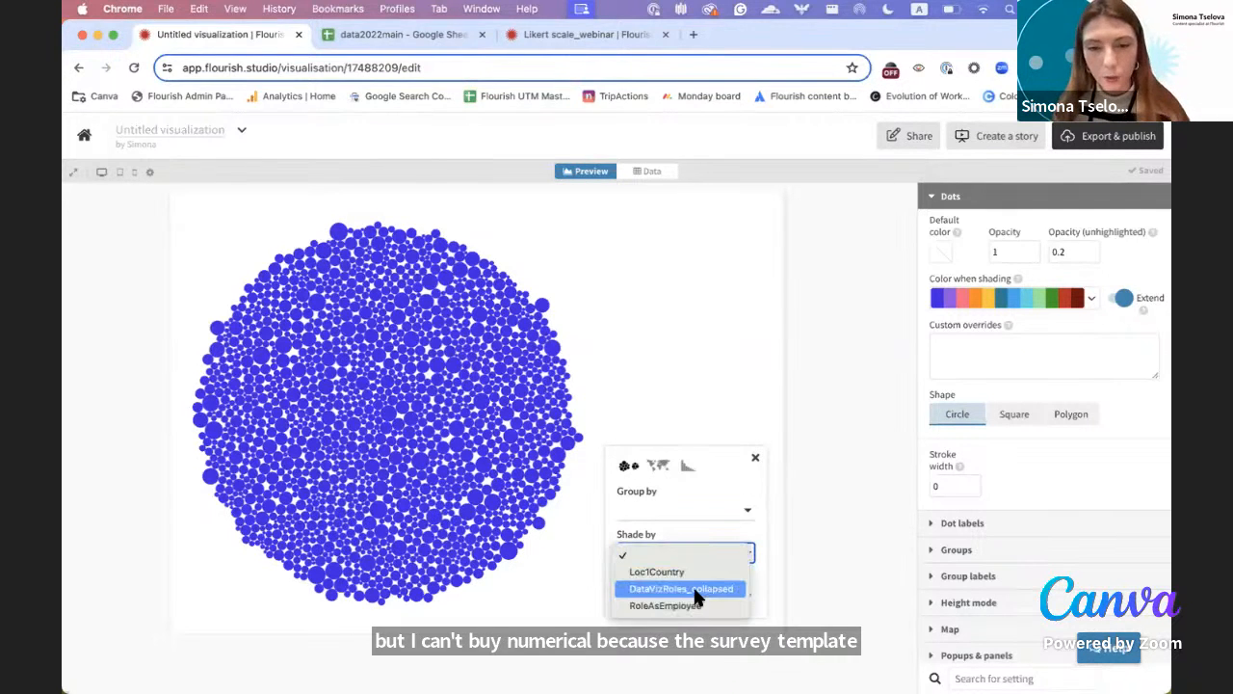
click(698, 588)
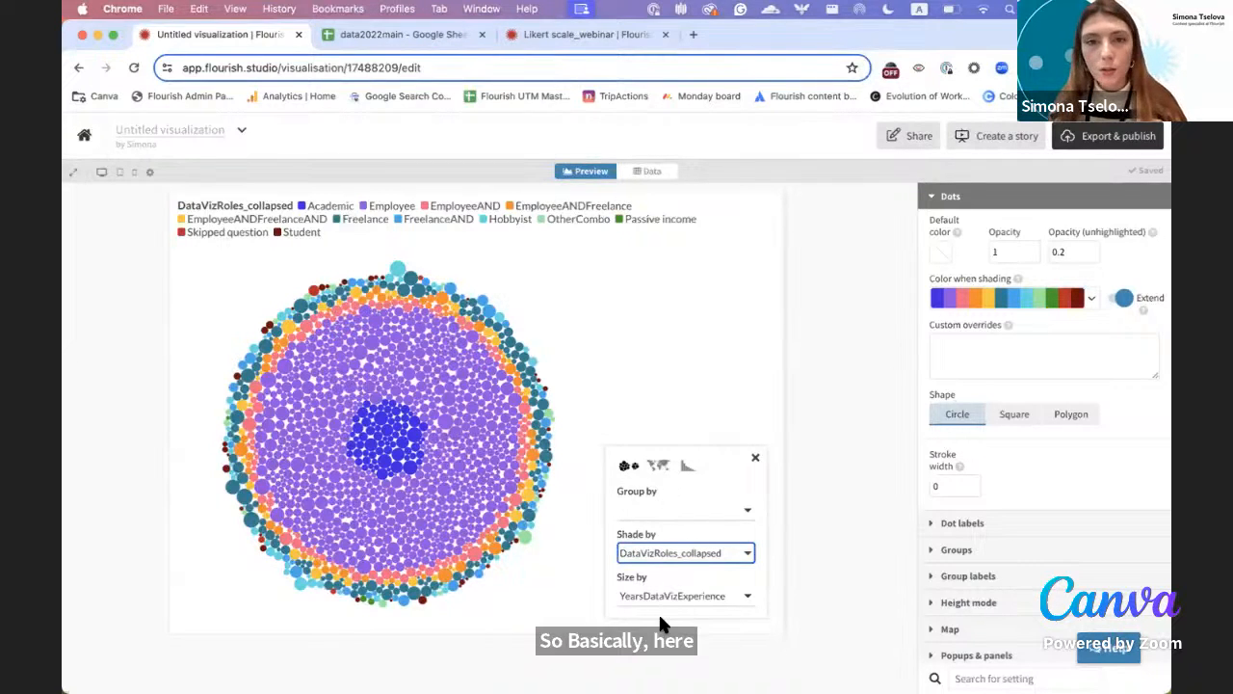
- Group the dots by Loc1Country and hide the chart's view controls
click(660, 516)
click(663, 528)
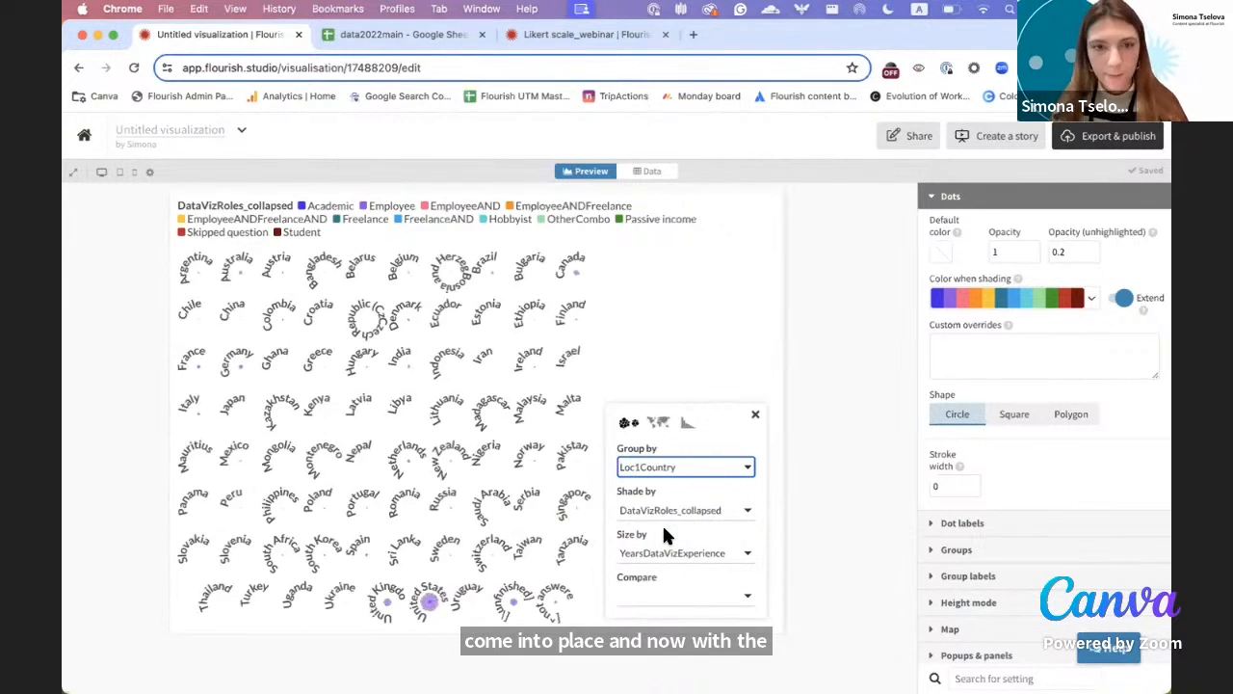
click(757, 418)
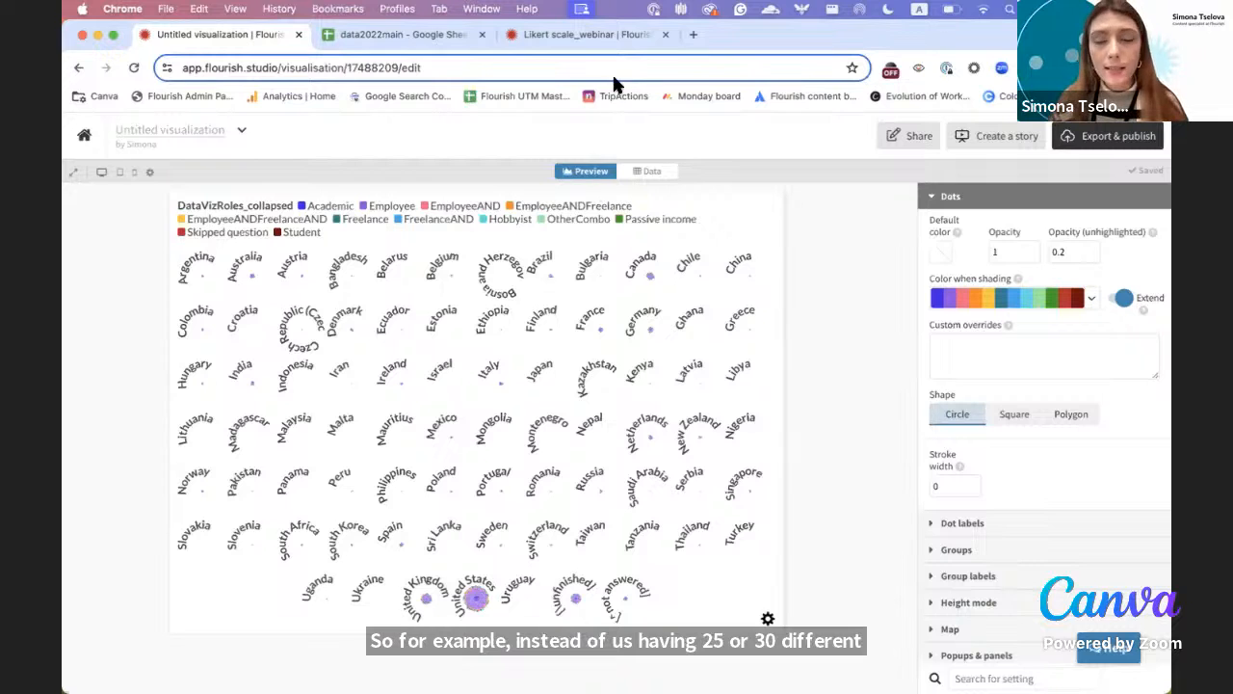
- Review the Loc1Country data column, then switch to the data2022main Google Sheet and examine the Continent and Country columns in countries_continents
click(649, 172)
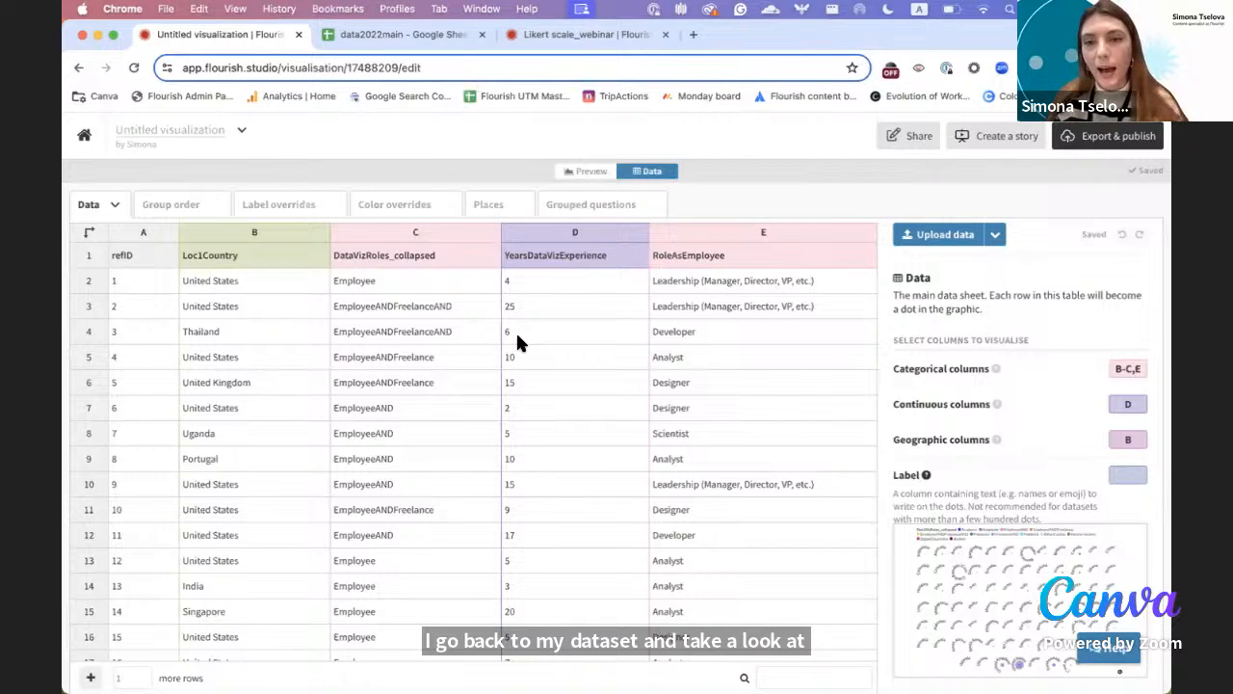
click(267, 233)
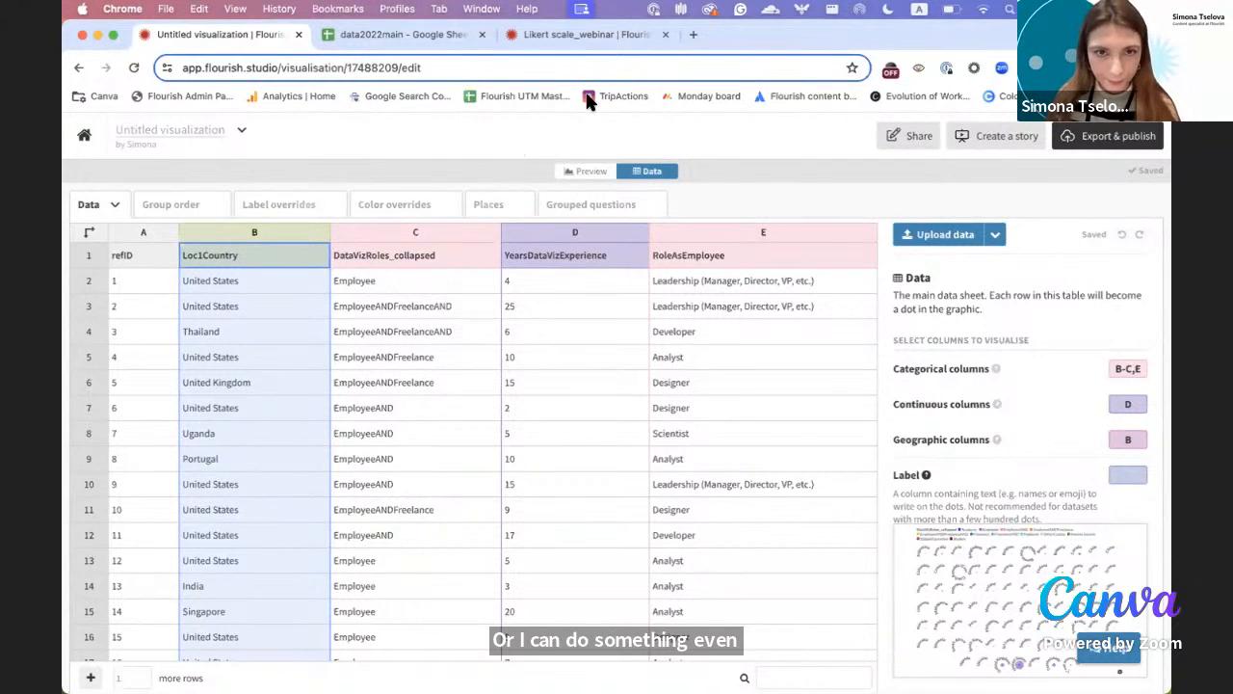
click(431, 33)
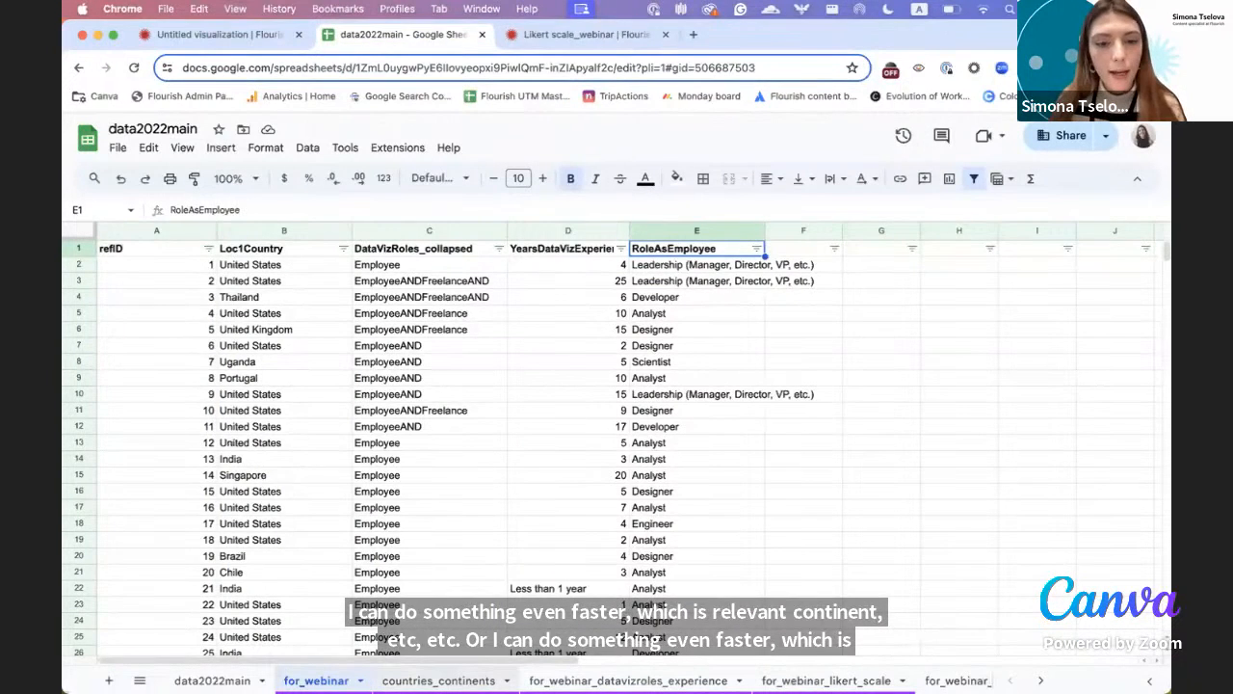
click(428, 681)
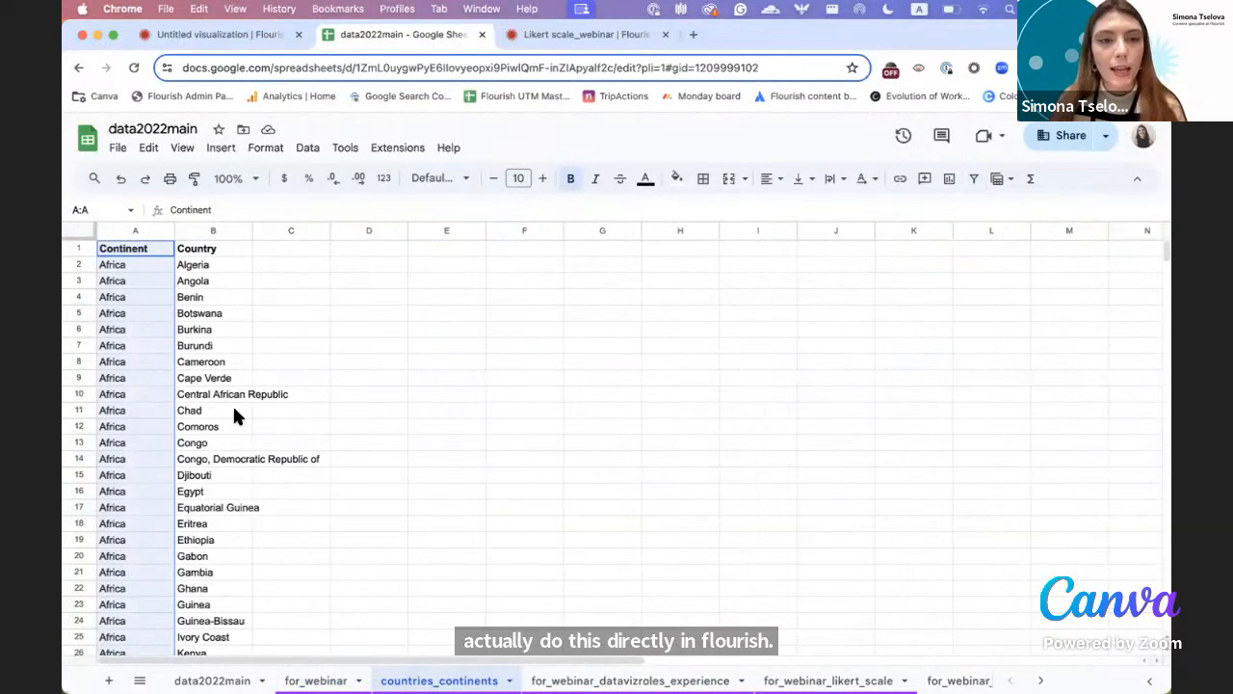
click(223, 297)
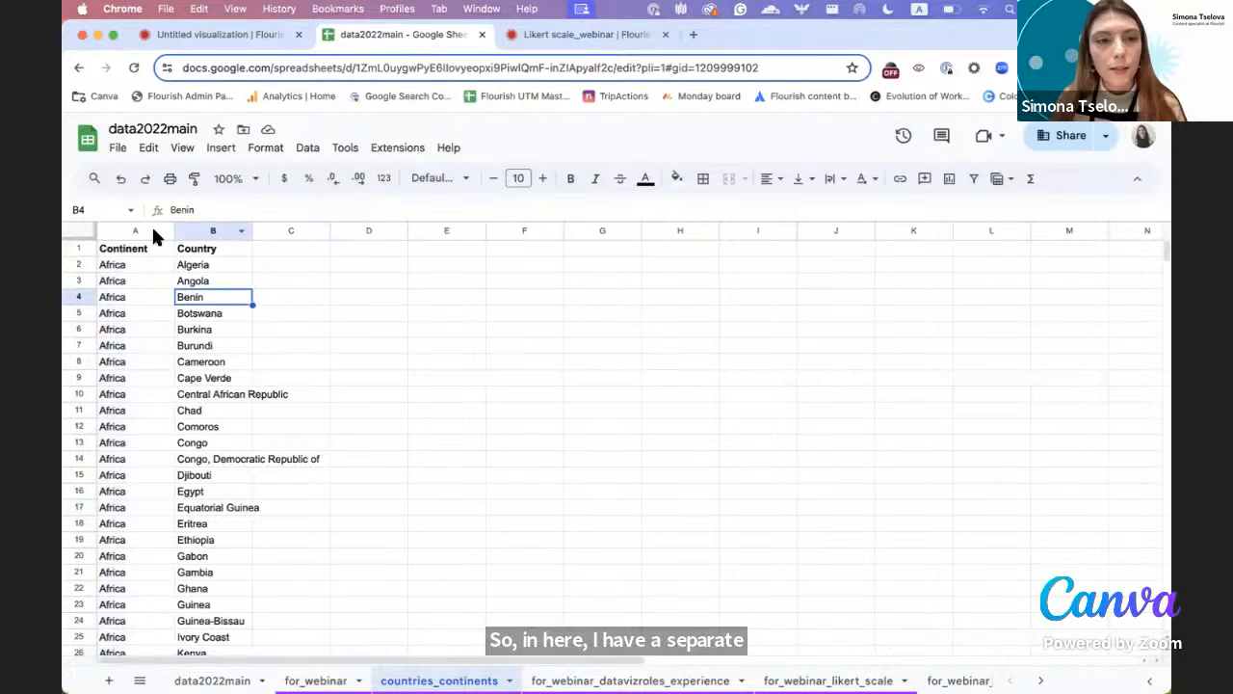
click(116, 230)
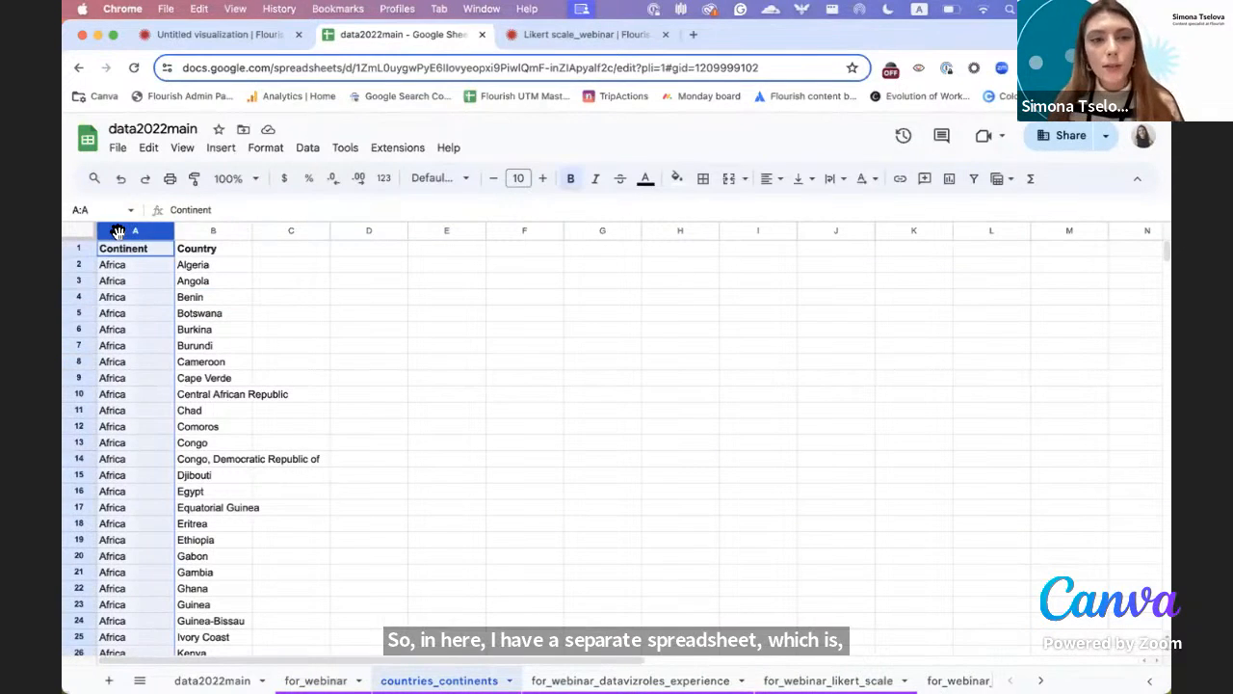
click(193, 231)
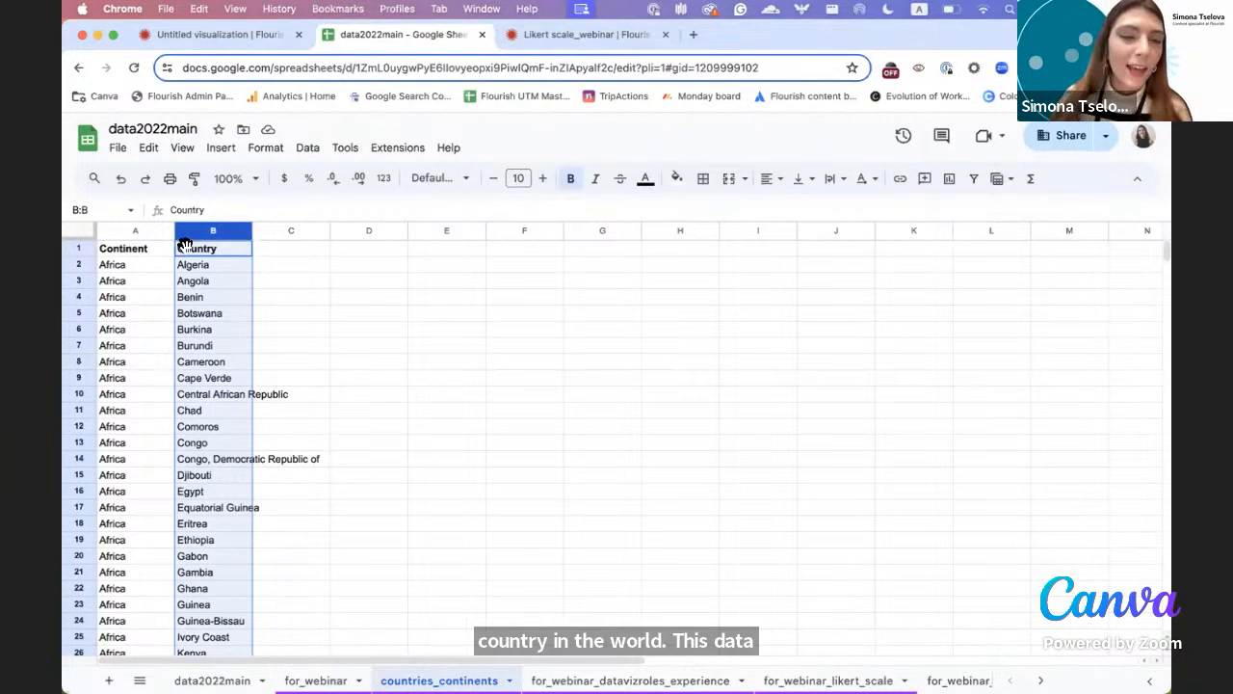
scroll(154, 405, down, 10)
scroll(153, 412, down, 5)
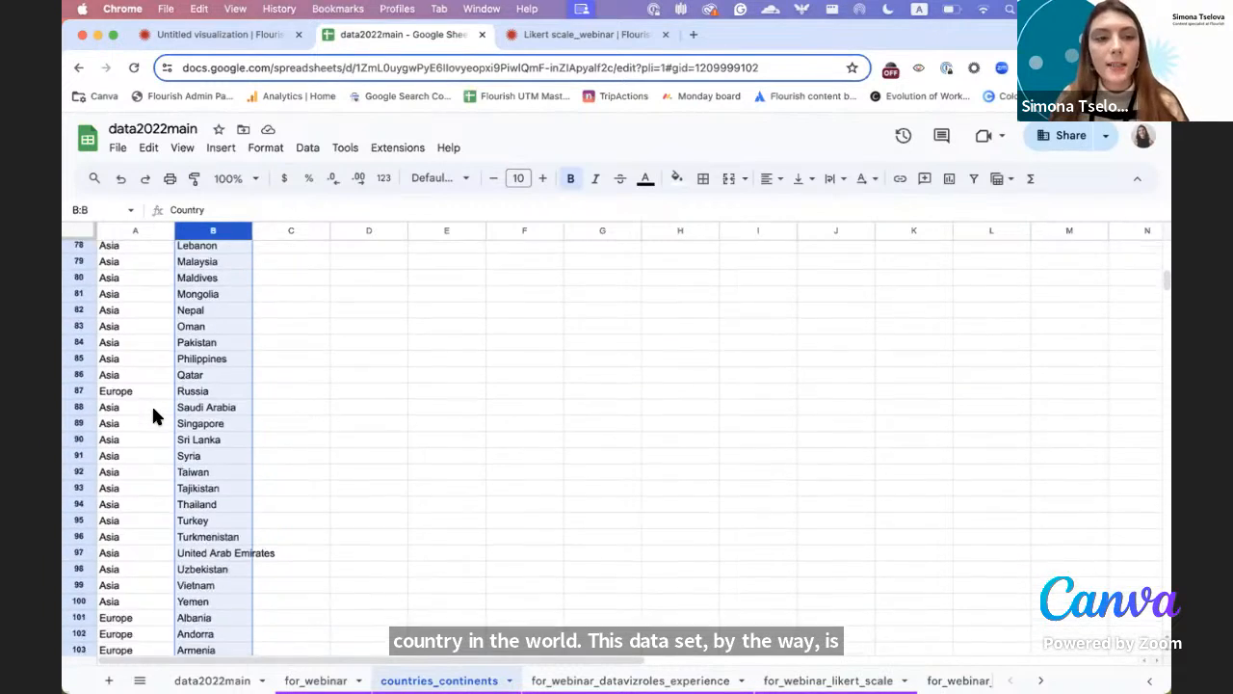
scroll(153, 412, up, 15)
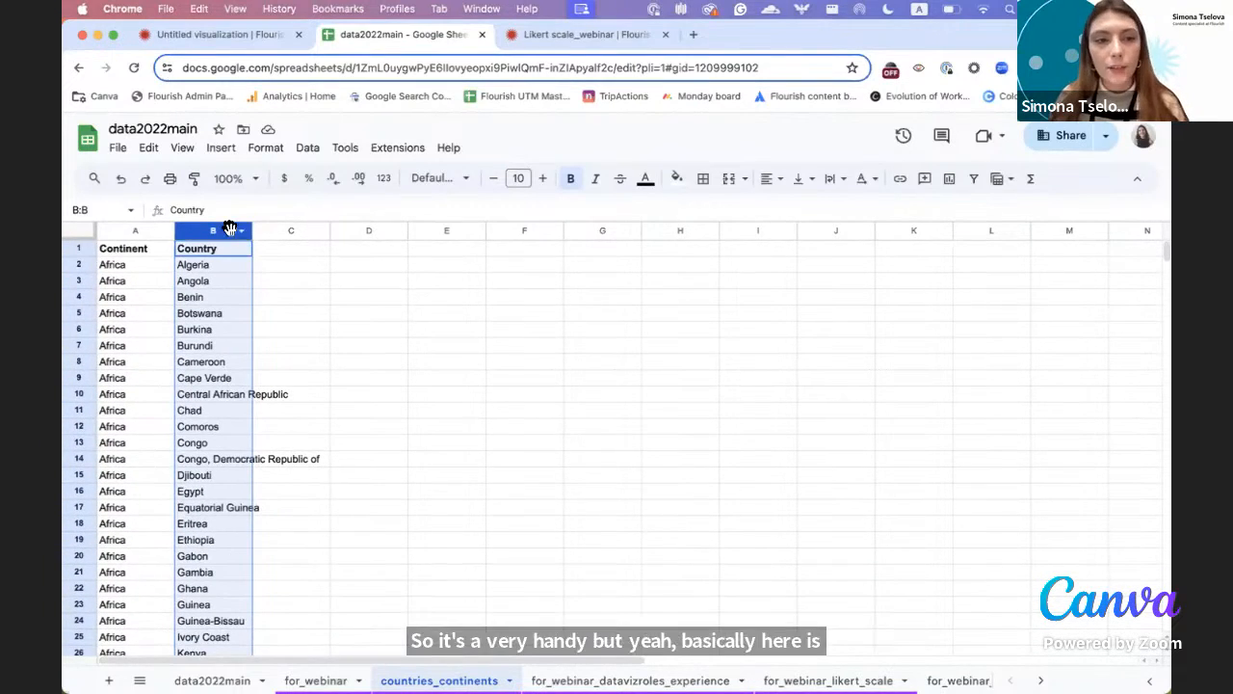
- Download the countries_continents sheet as a CSV file
click(117, 147)
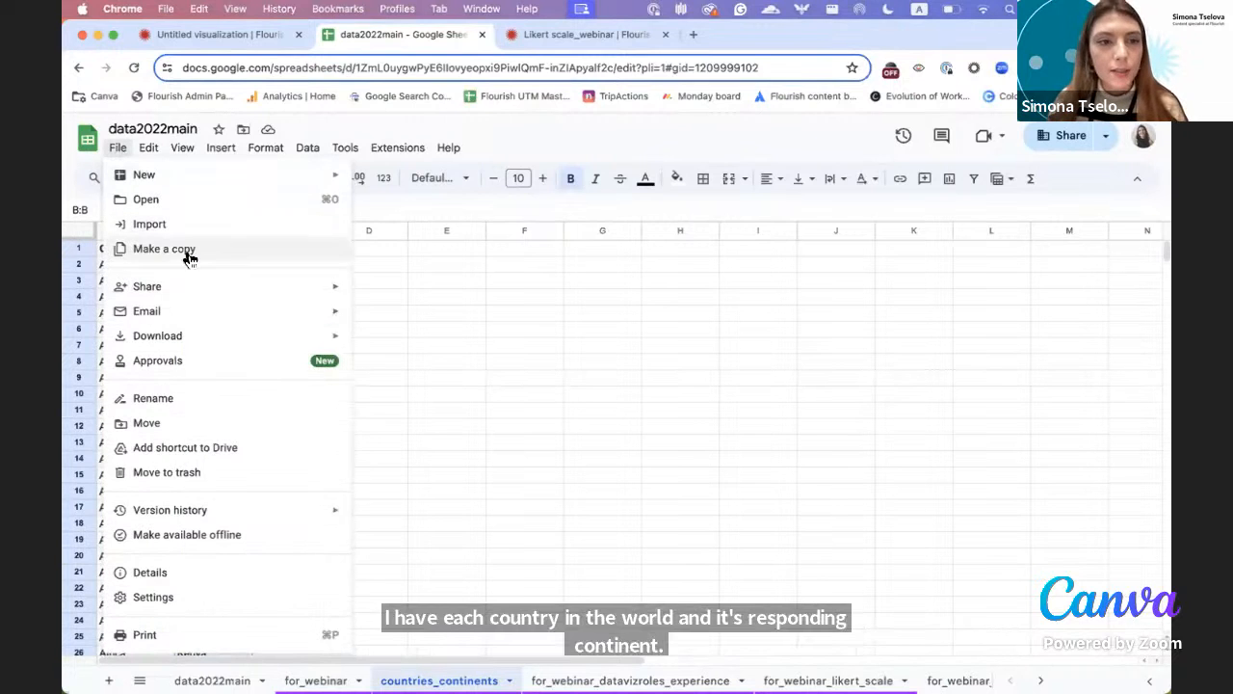
mouse_move(253, 342)
click(453, 445)
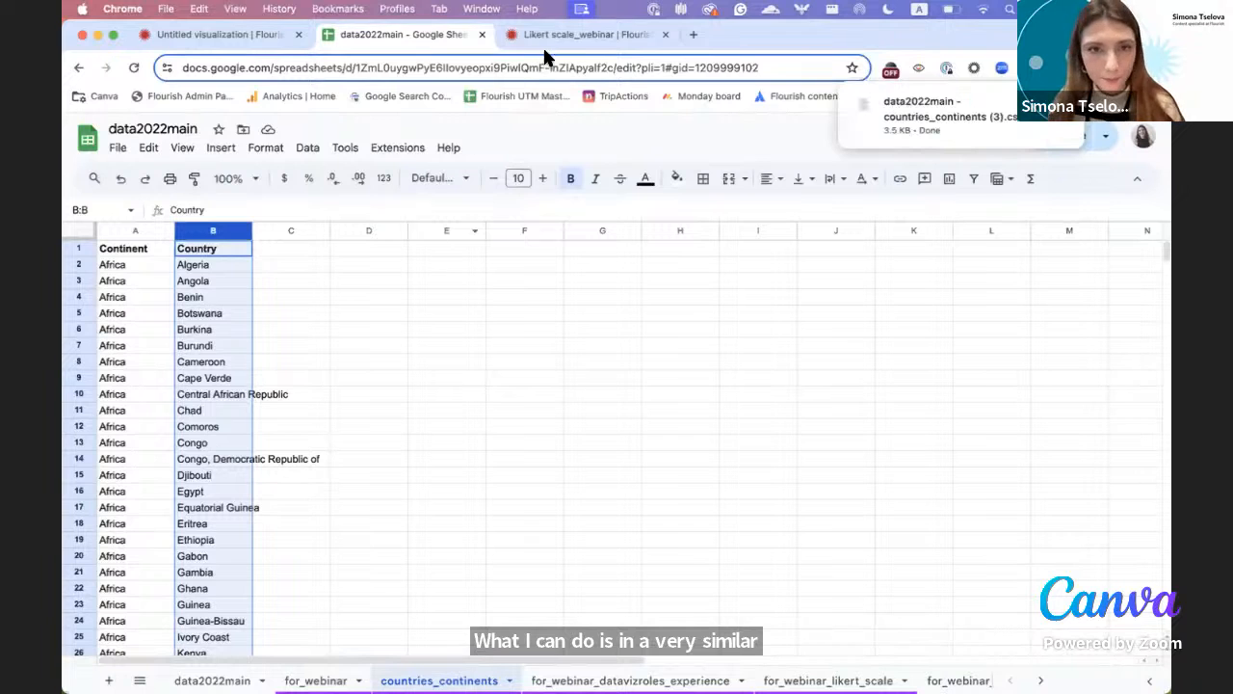
- Switch back to the Flourish visualization and upload the downloaded countries_continents (3) CSV from Downloads for merging with the current data
click(224, 33)
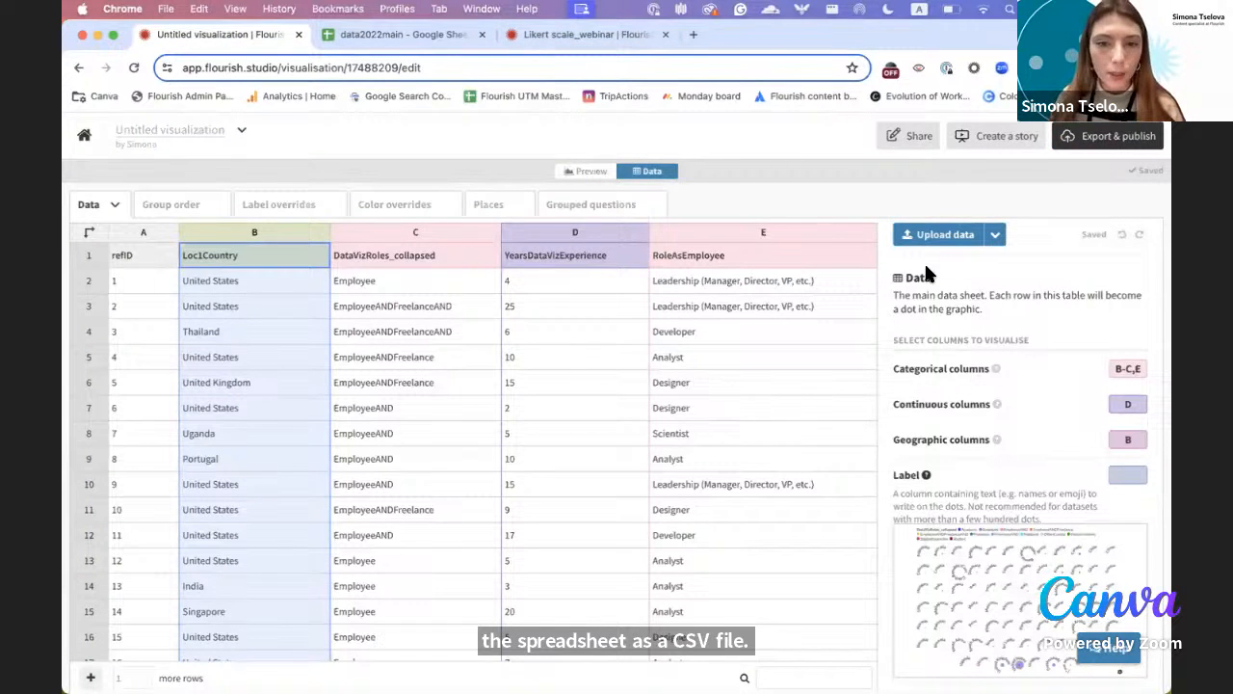
click(994, 235)
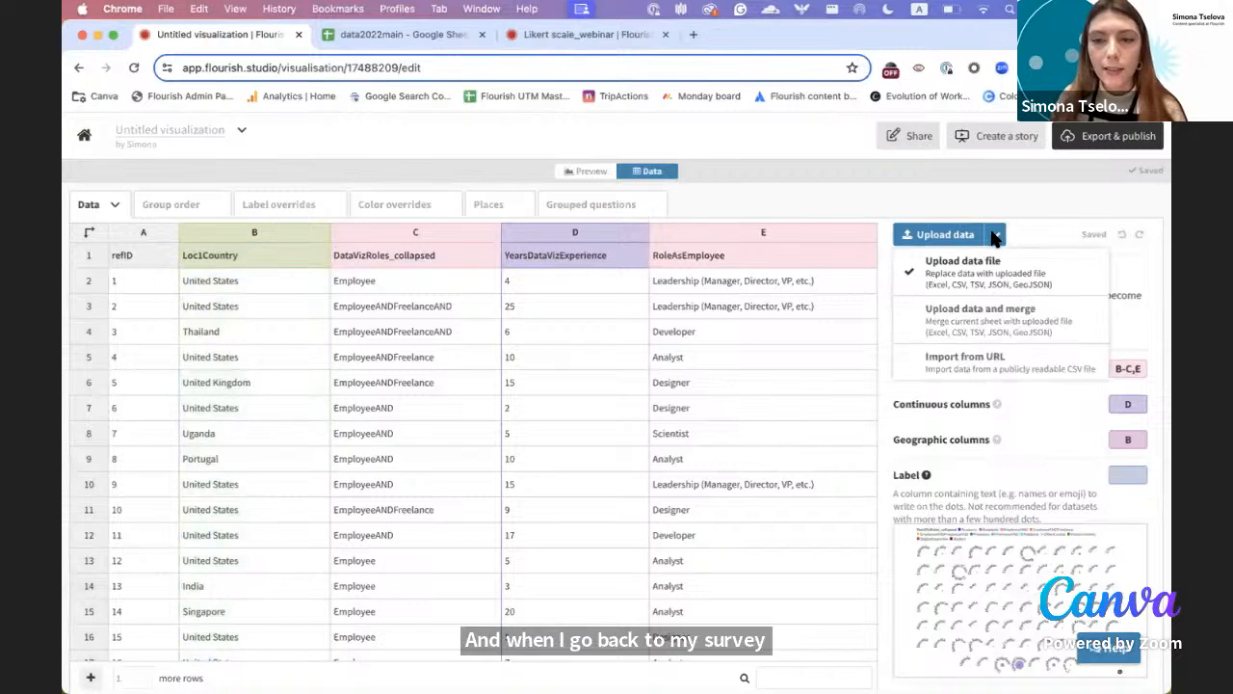
click(972, 316)
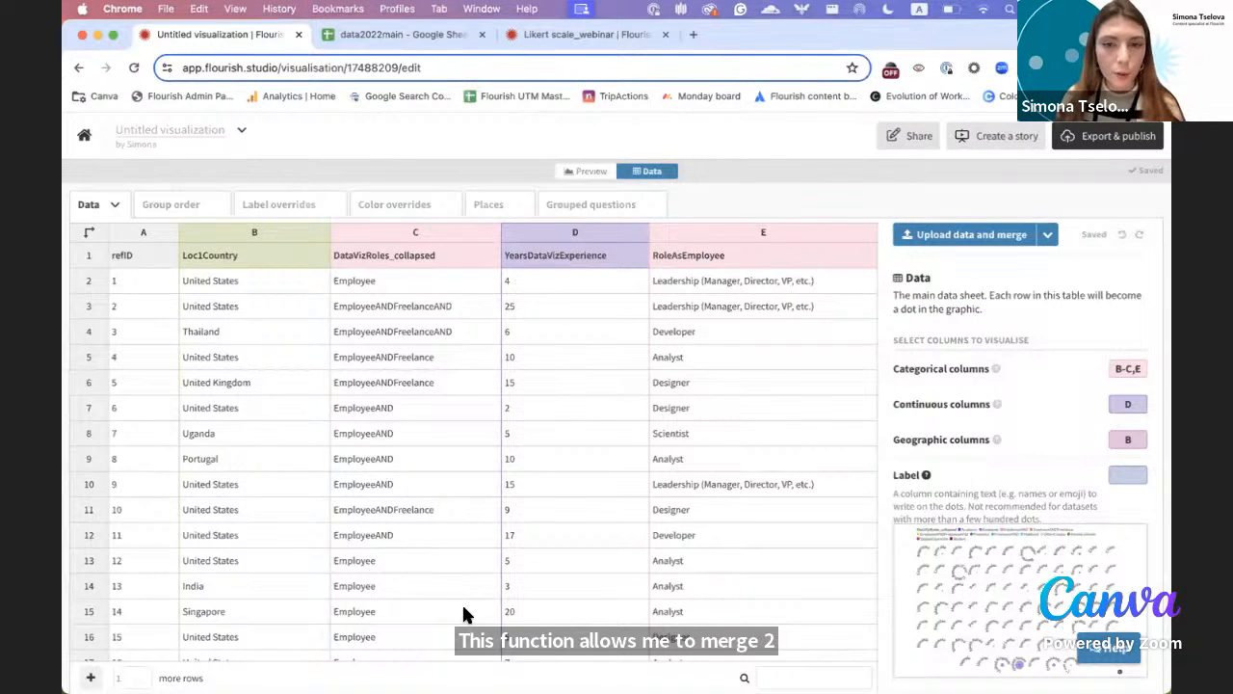
click(983, 237)
click(361, 280)
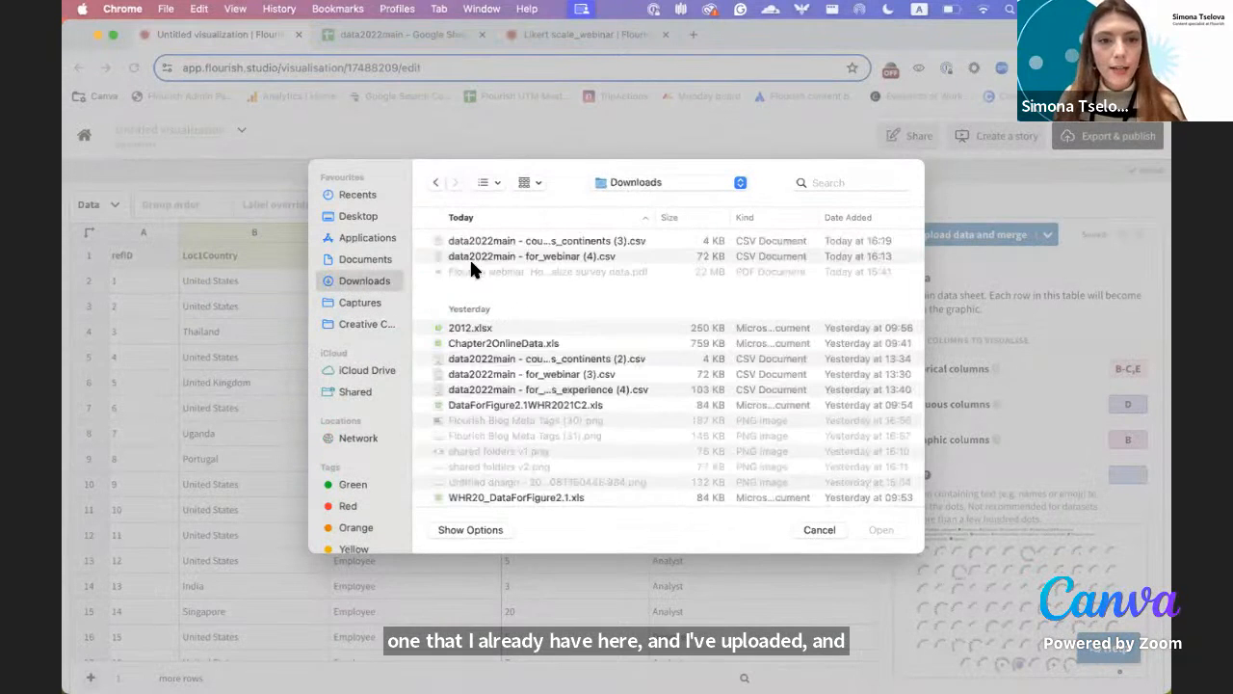
double_click(513, 241)
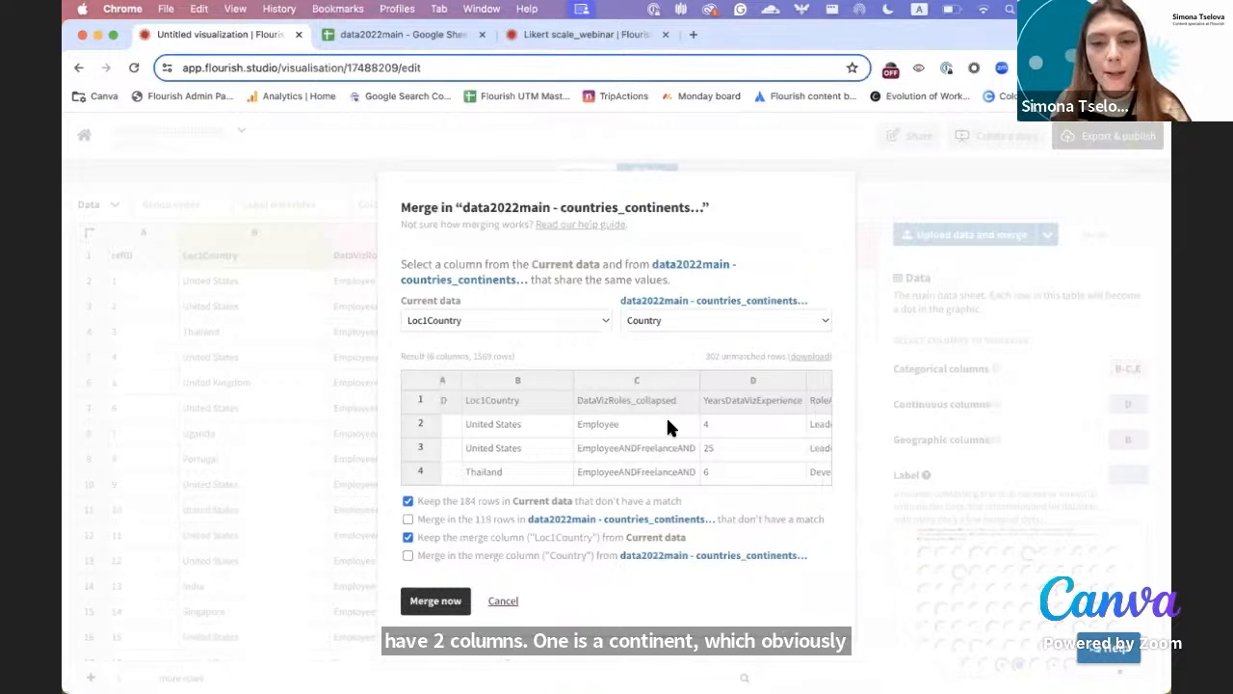
- Check the Continent column in the merge preview and merge the file by matching Loc1Country with Country, keeping unmatched current rows
scroll(663, 424, right, 5)
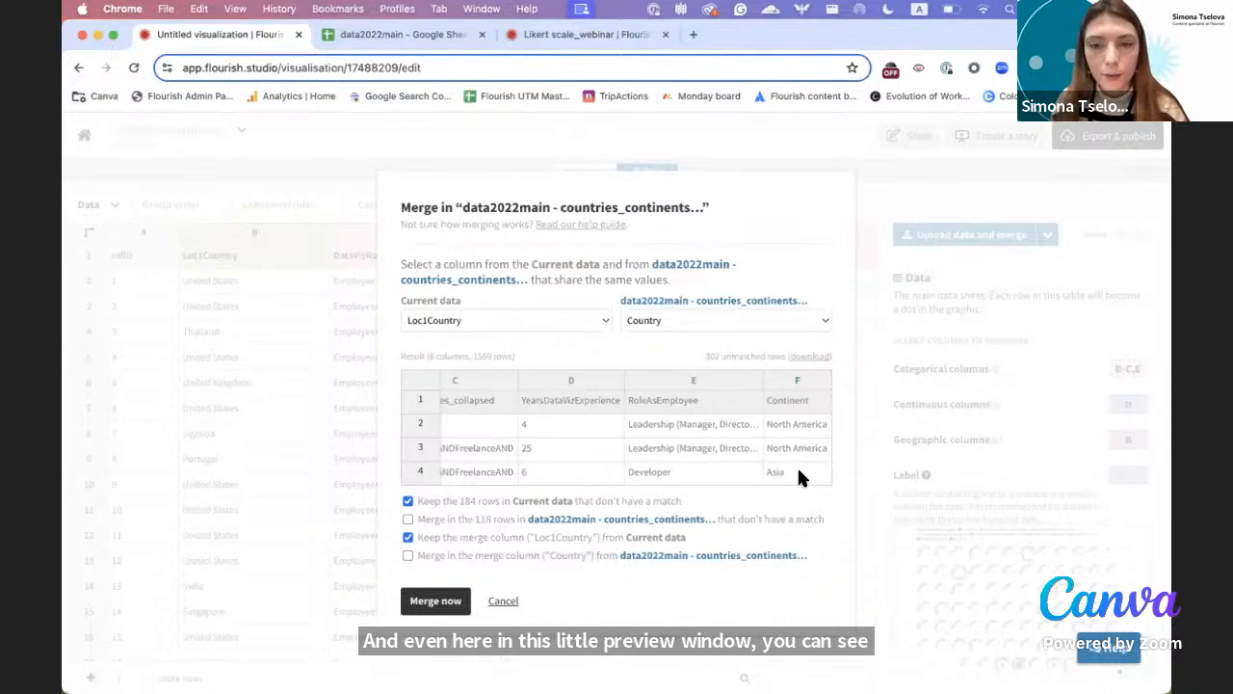
scroll(797, 465, down, 2)
scroll(799, 472, down, 2)
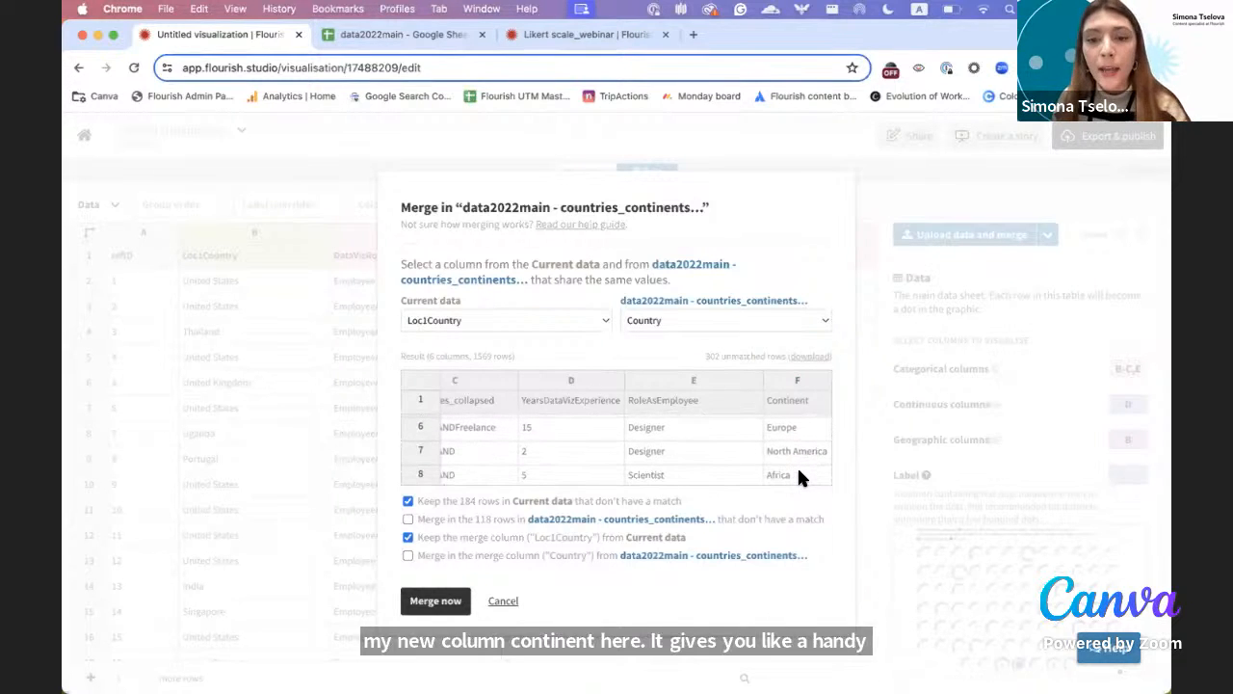
scroll(799, 472, left, 3)
scroll(541, 464, down, 4)
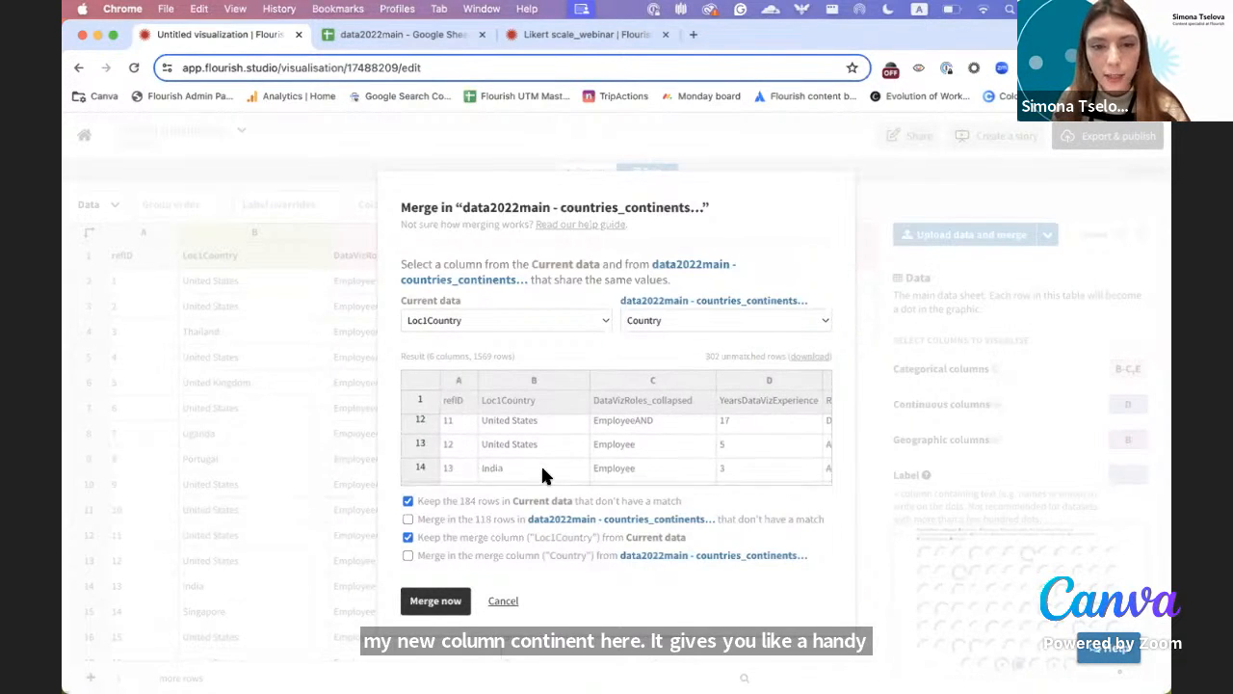
scroll(546, 438, right, 1)
scroll(547, 438, right, 3)
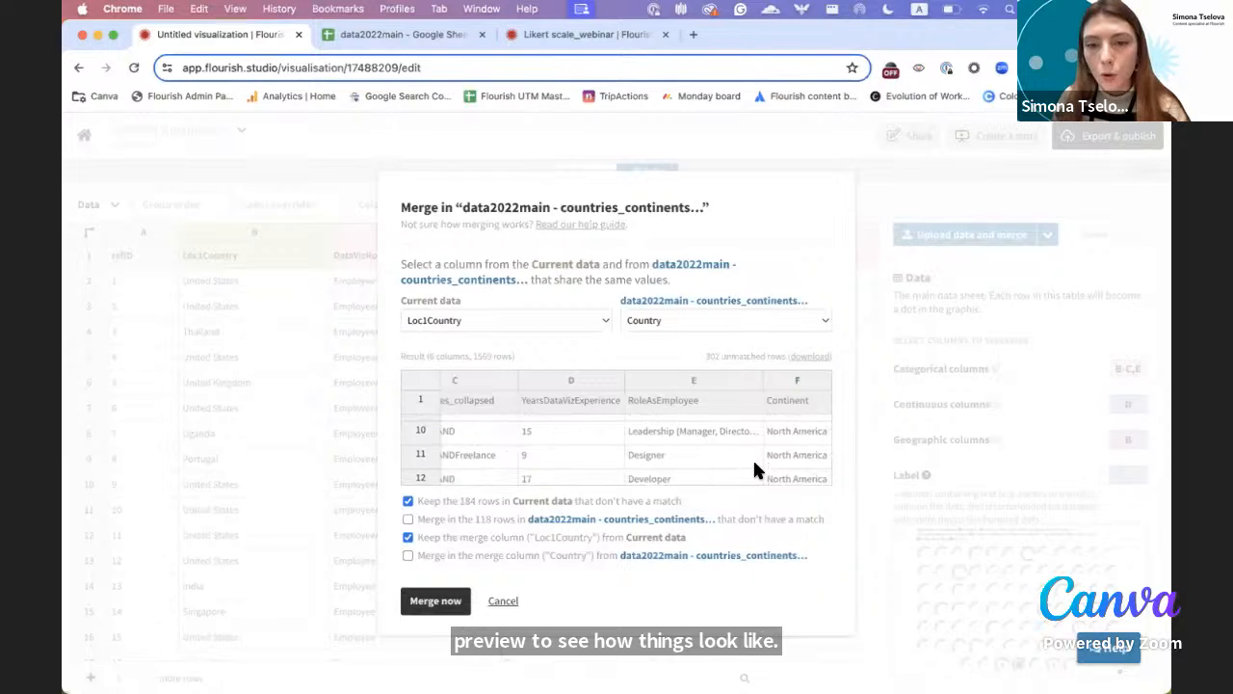
scroll(787, 481, down, 2)
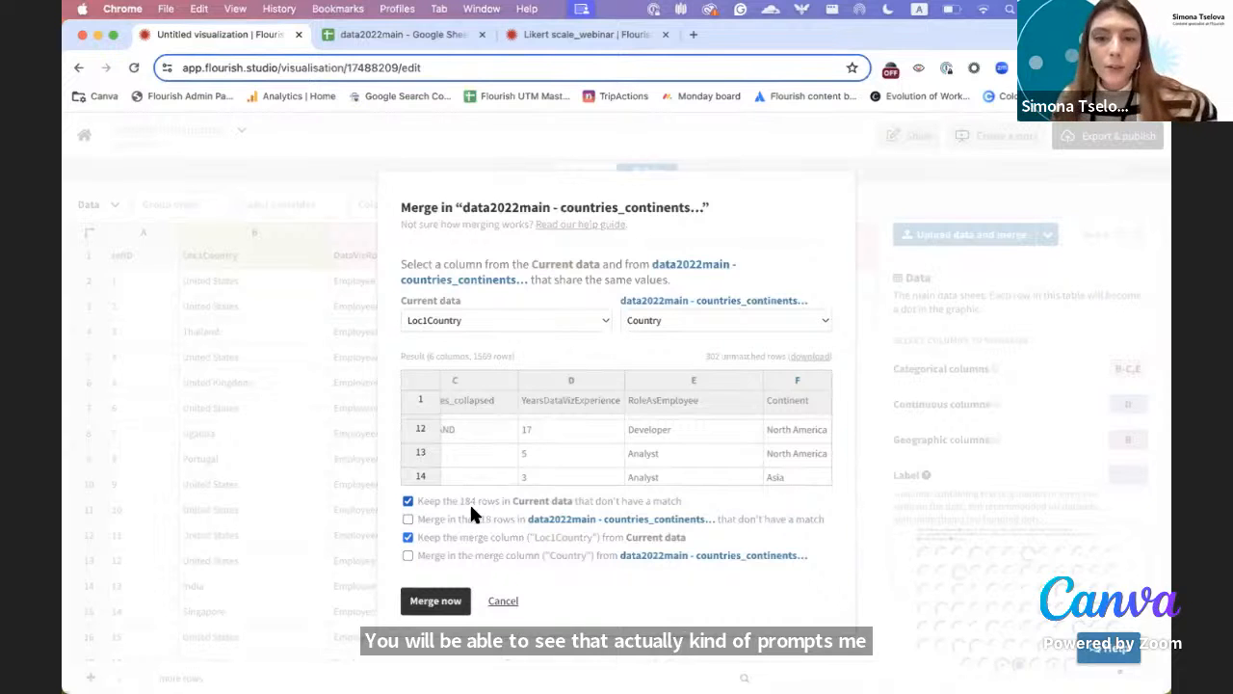
click(434, 600)
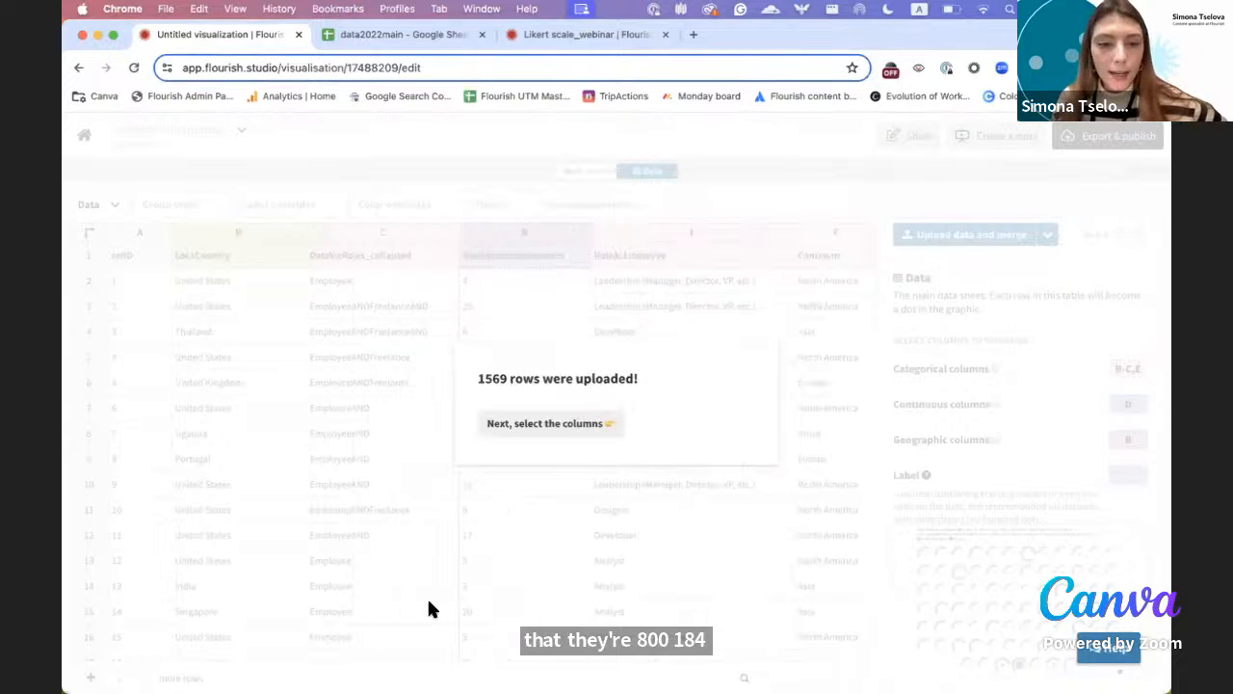
click(553, 425)
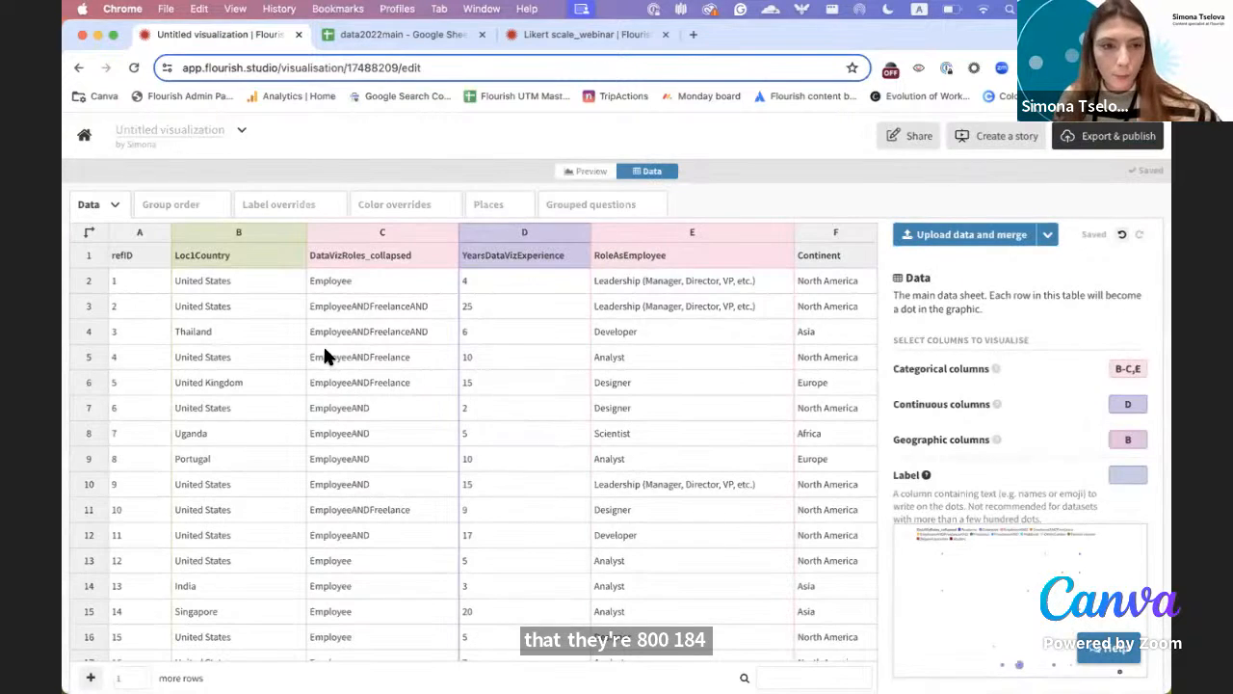
- Sort the data sheet by the Loc1Country column from A to Z
click(231, 234)
right_click(231, 234)
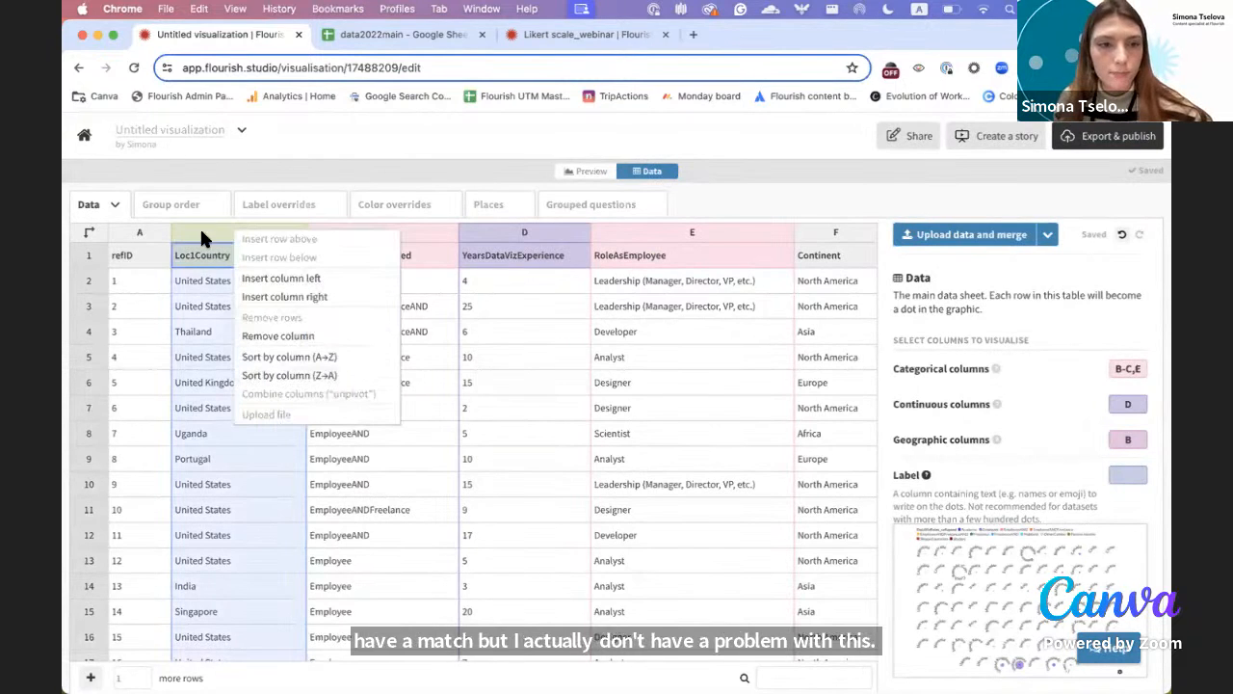
click(298, 358)
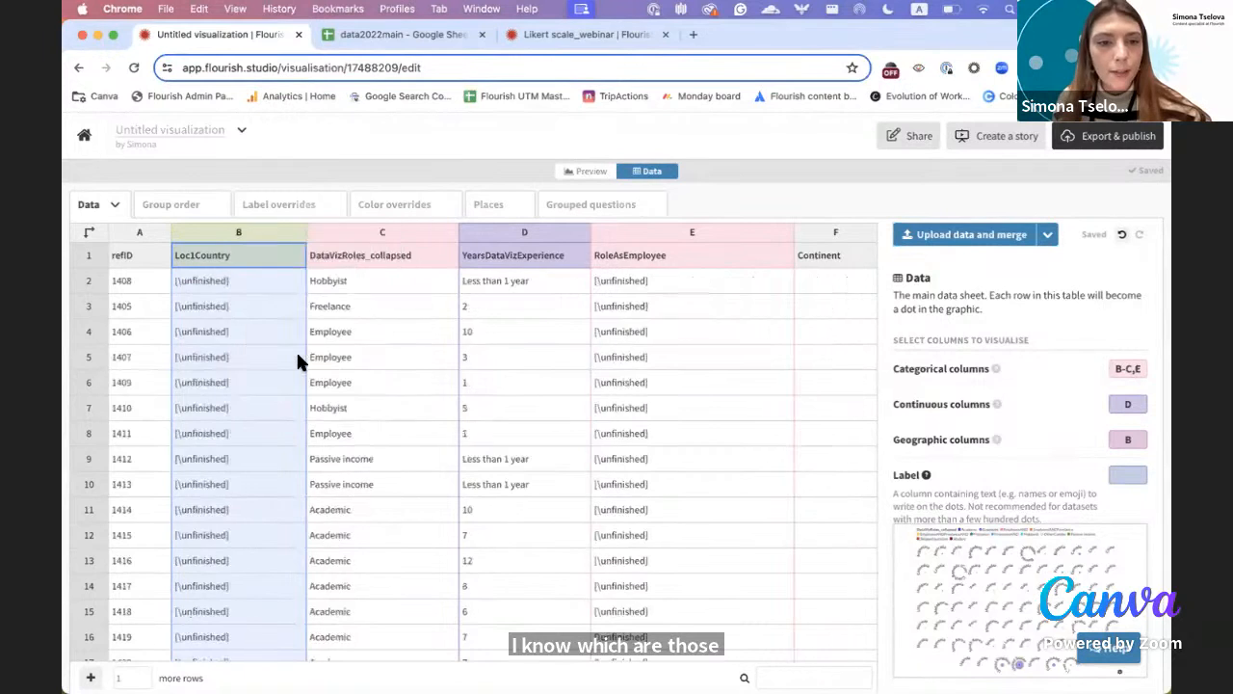
- Examine the sorted rows with unfinished or unanswered countries and their Continent cells, and look at the country groups in the preview
click(261, 303)
scroll(260, 501, down, 4)
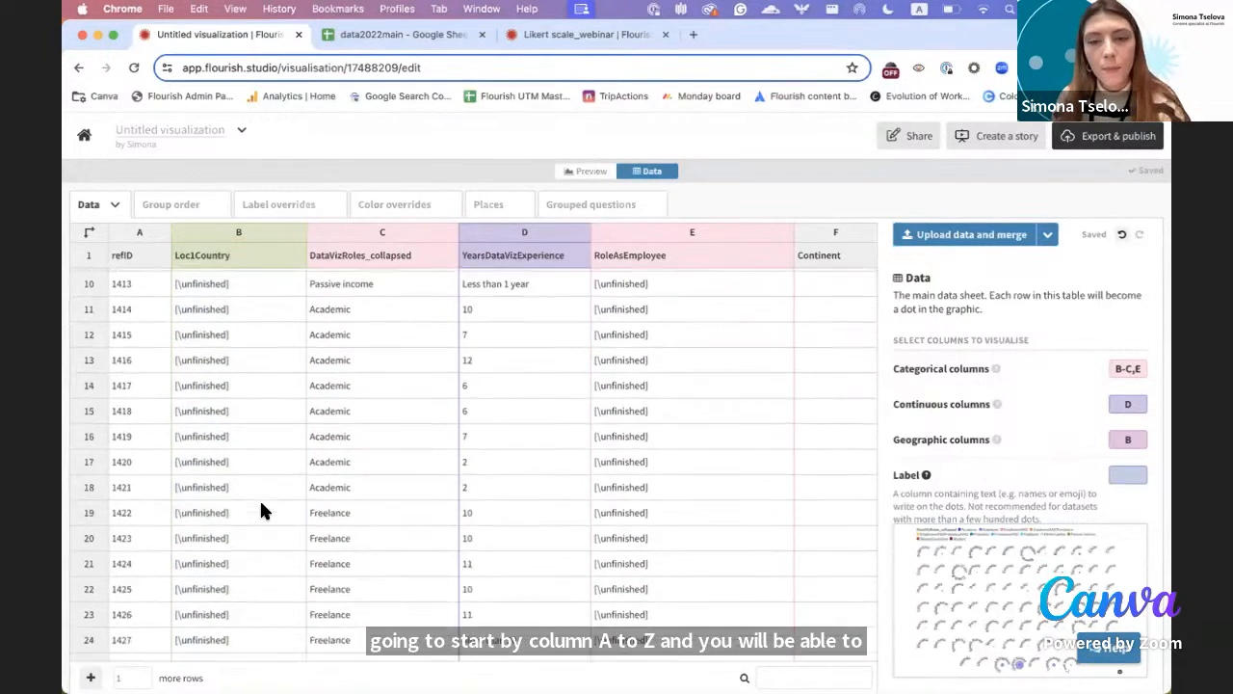
scroll(260, 503, down, 15)
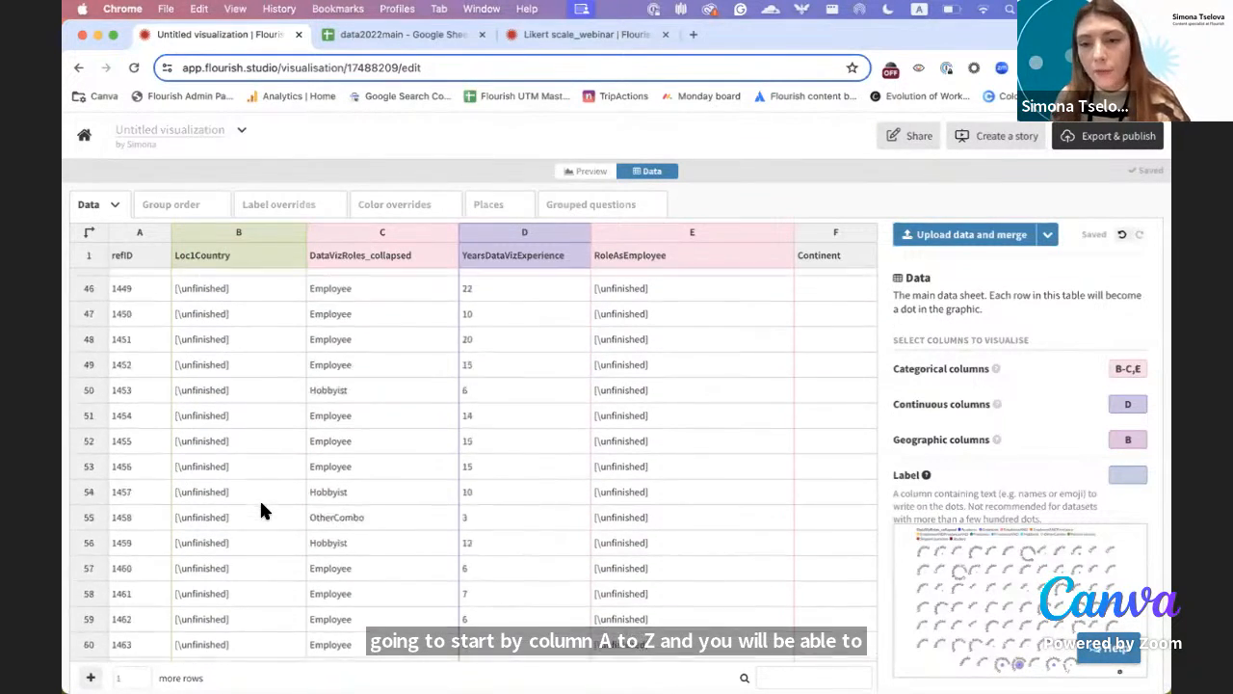
scroll(260, 503, down, 14)
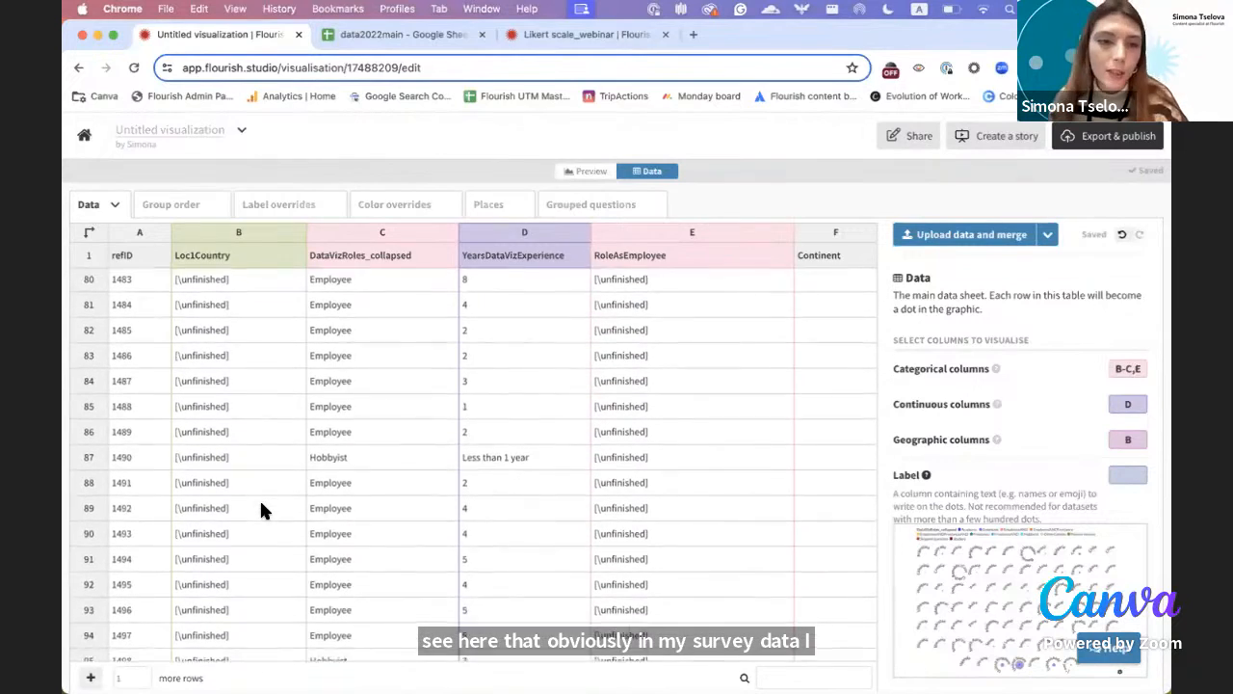
scroll(259, 511, down, 20)
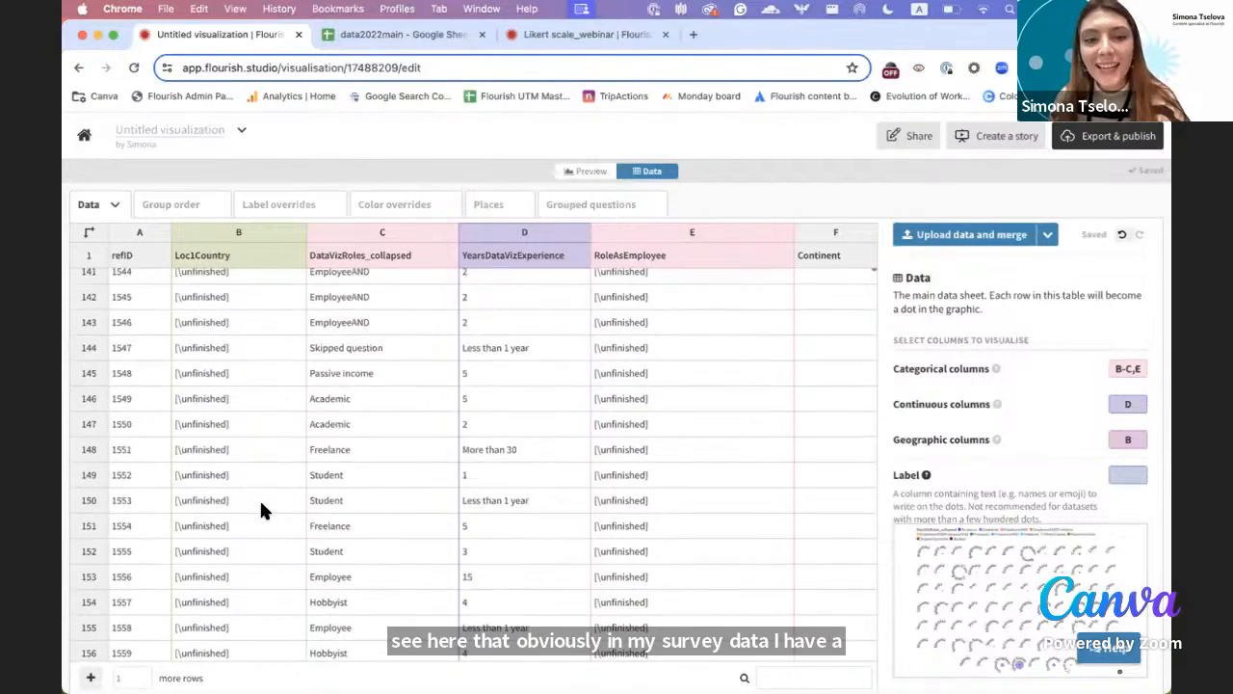
scroll(259, 503, down, 10)
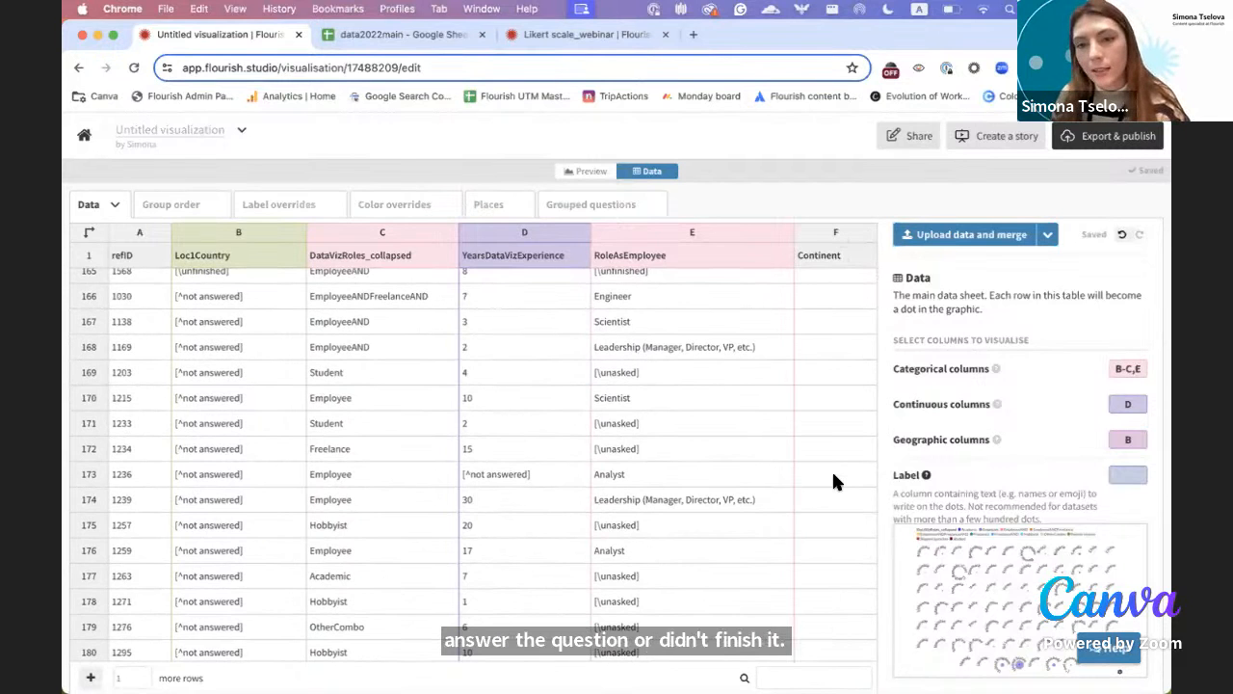
scroll(835, 482, up, 20)
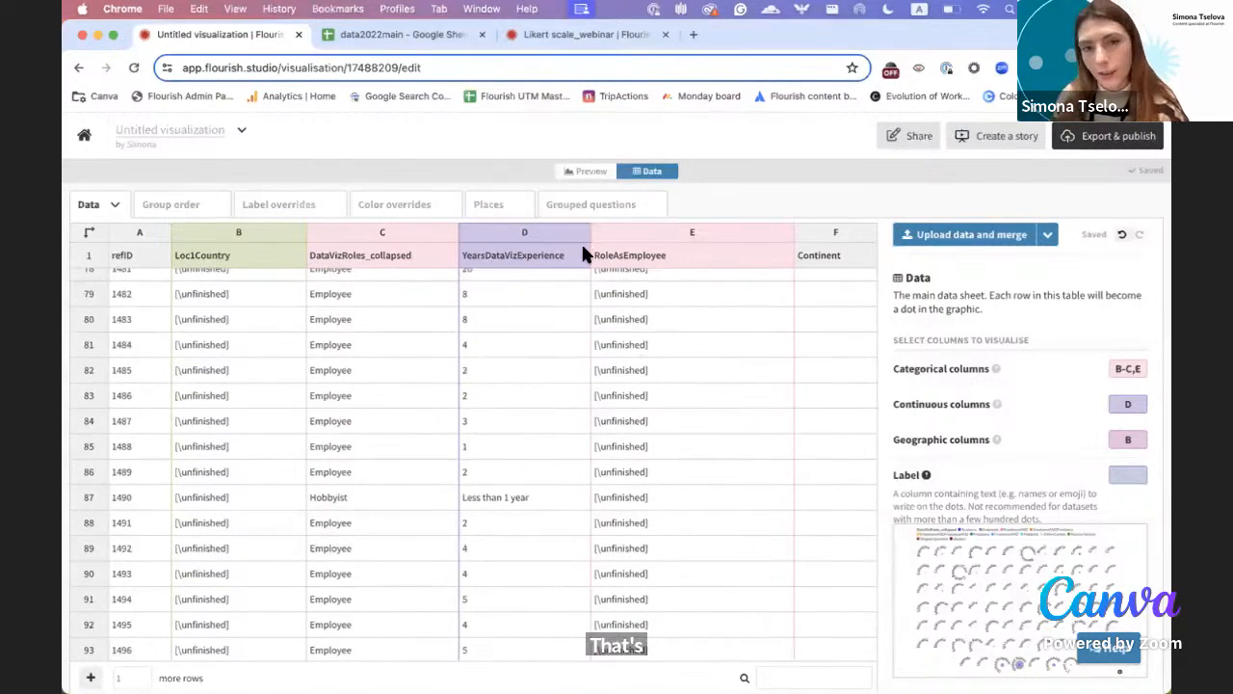
click(583, 171)
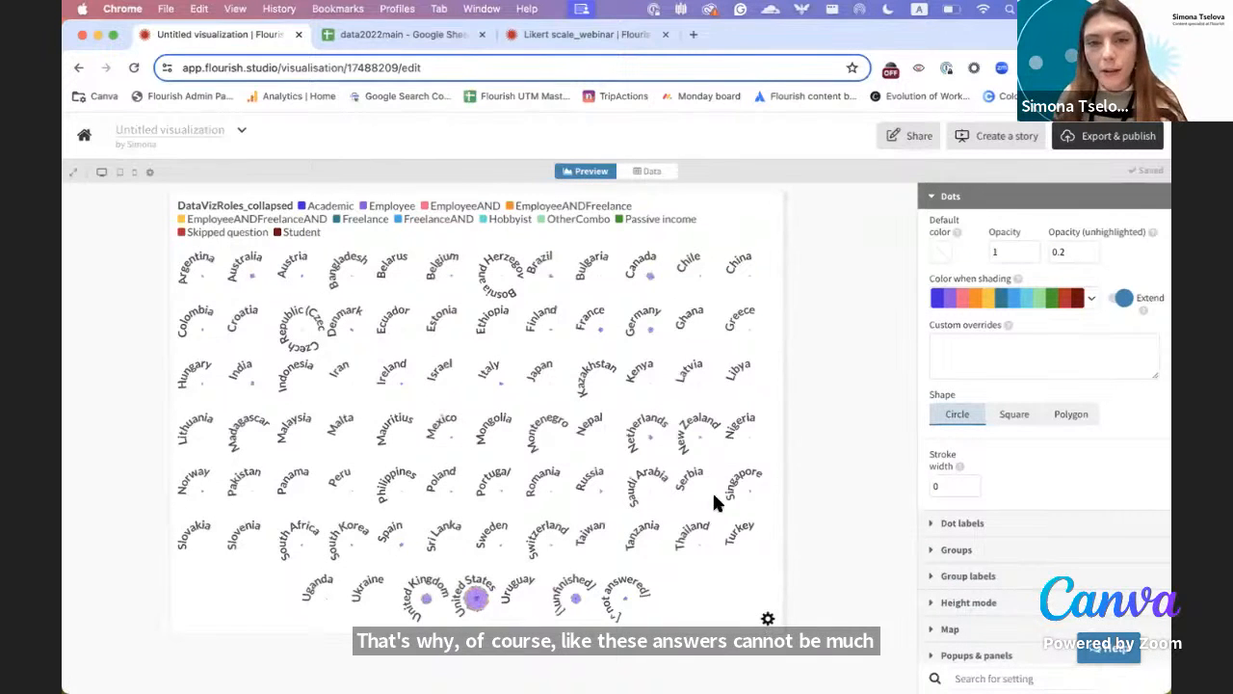
- Set the data sheet's categorical columns to C,E,F, replacing Loc1Country with Continent
click(648, 172)
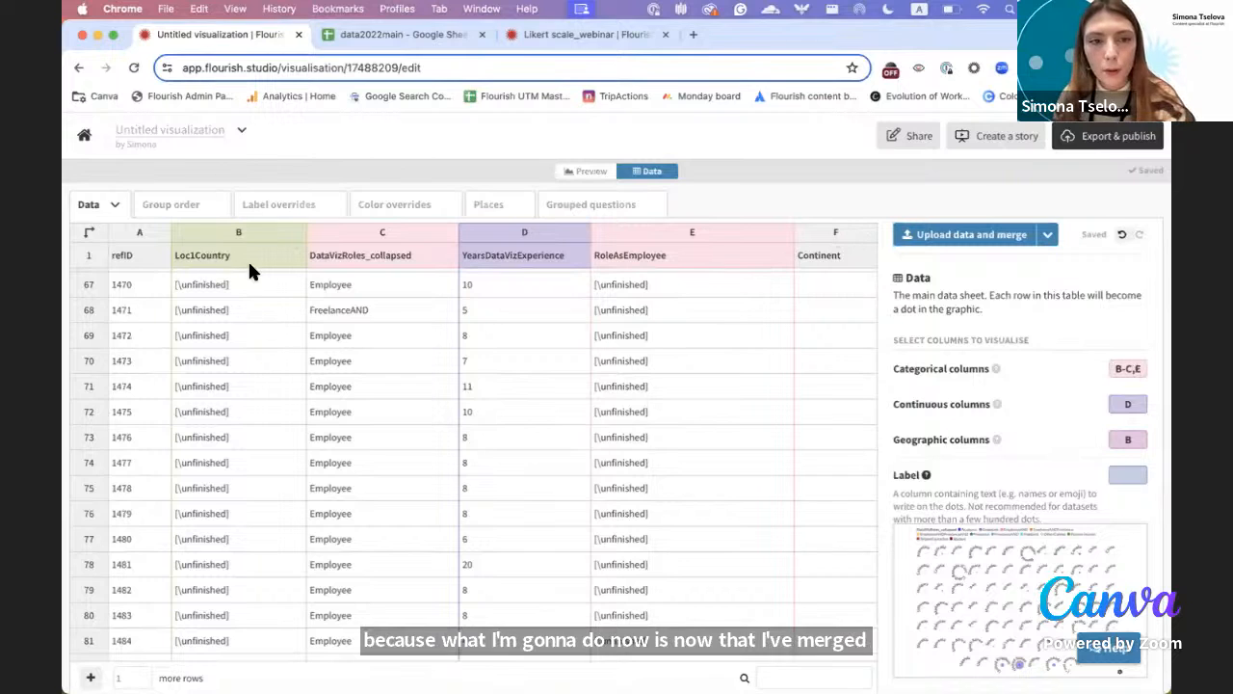
click(1123, 371)
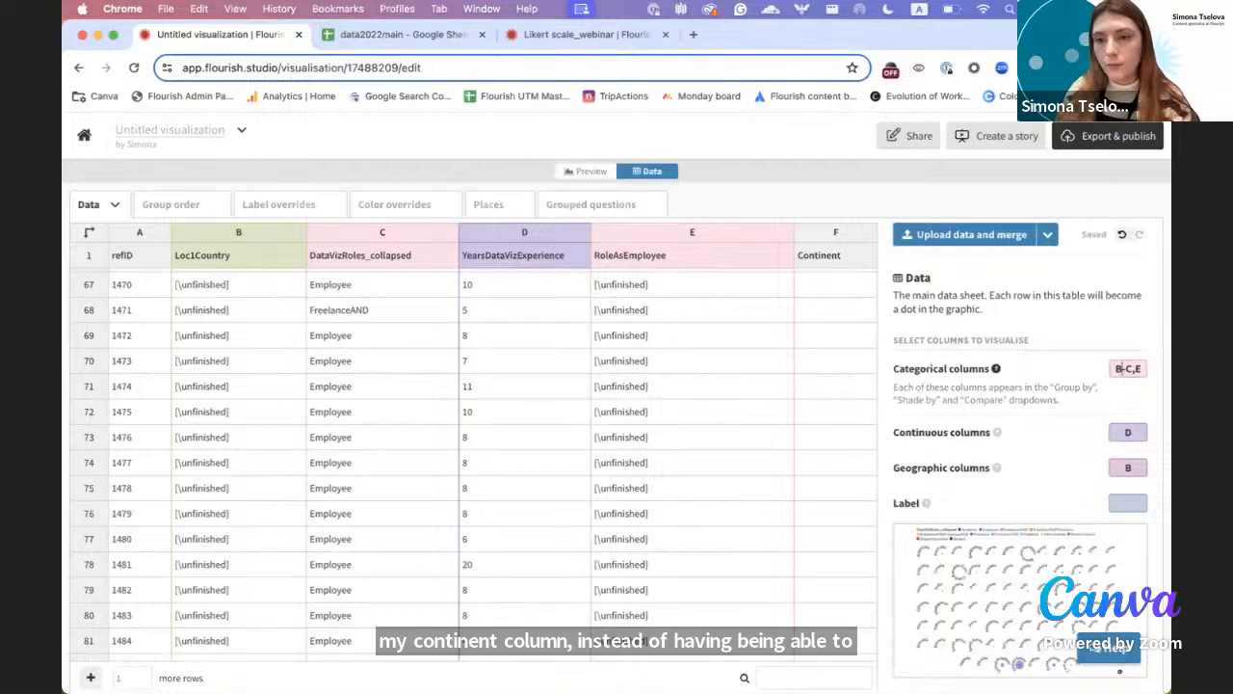
key(BackSpace)
key(BackSpace)
click(1139, 370)
text(,F)
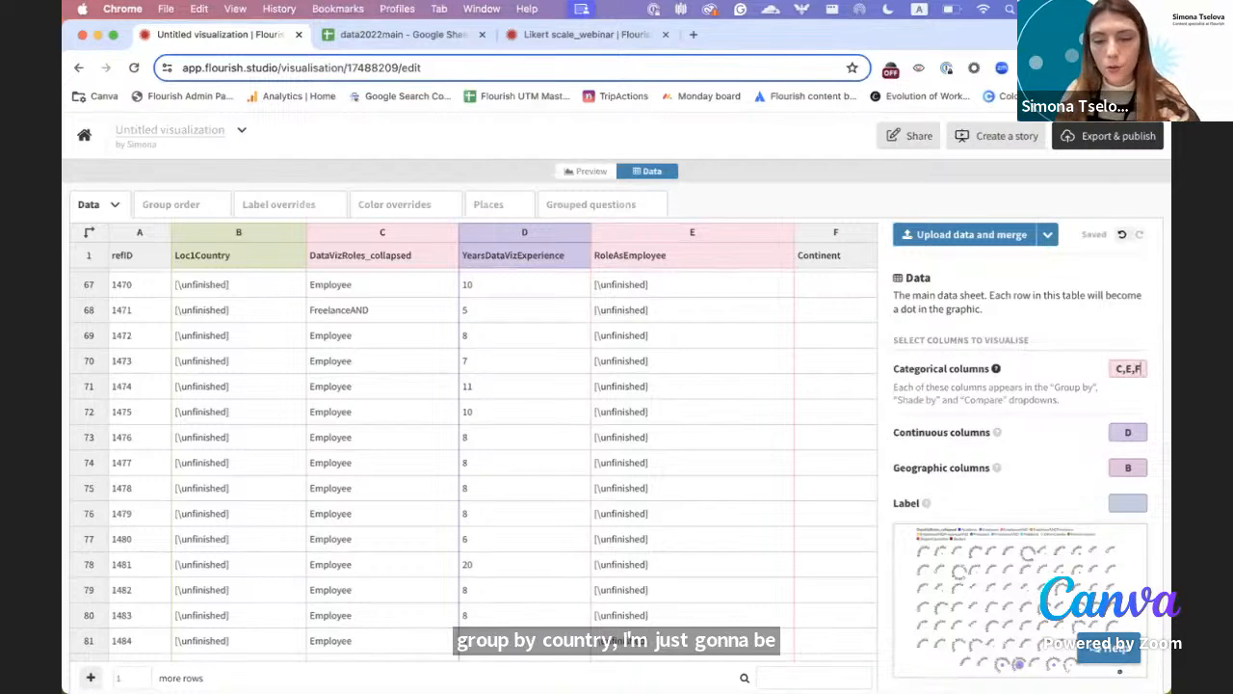
- Commit the categorical columns entry and group the respondents by Continent in the preview
click(1051, 349)
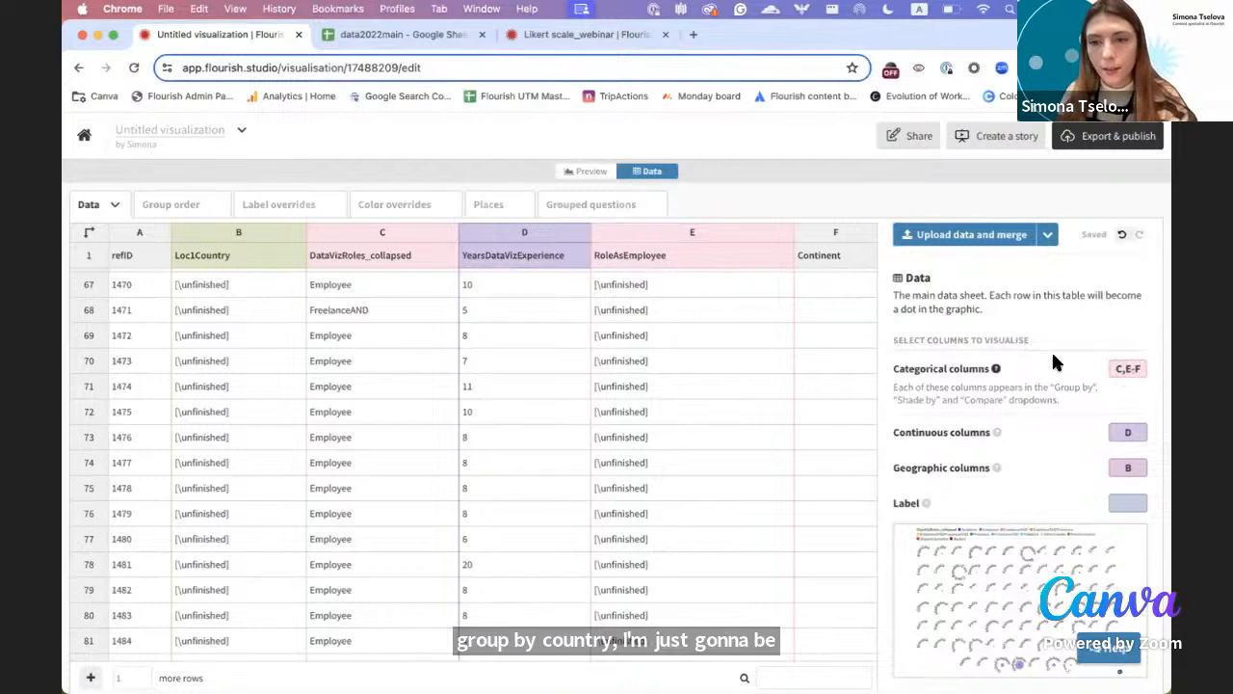
click(573, 174)
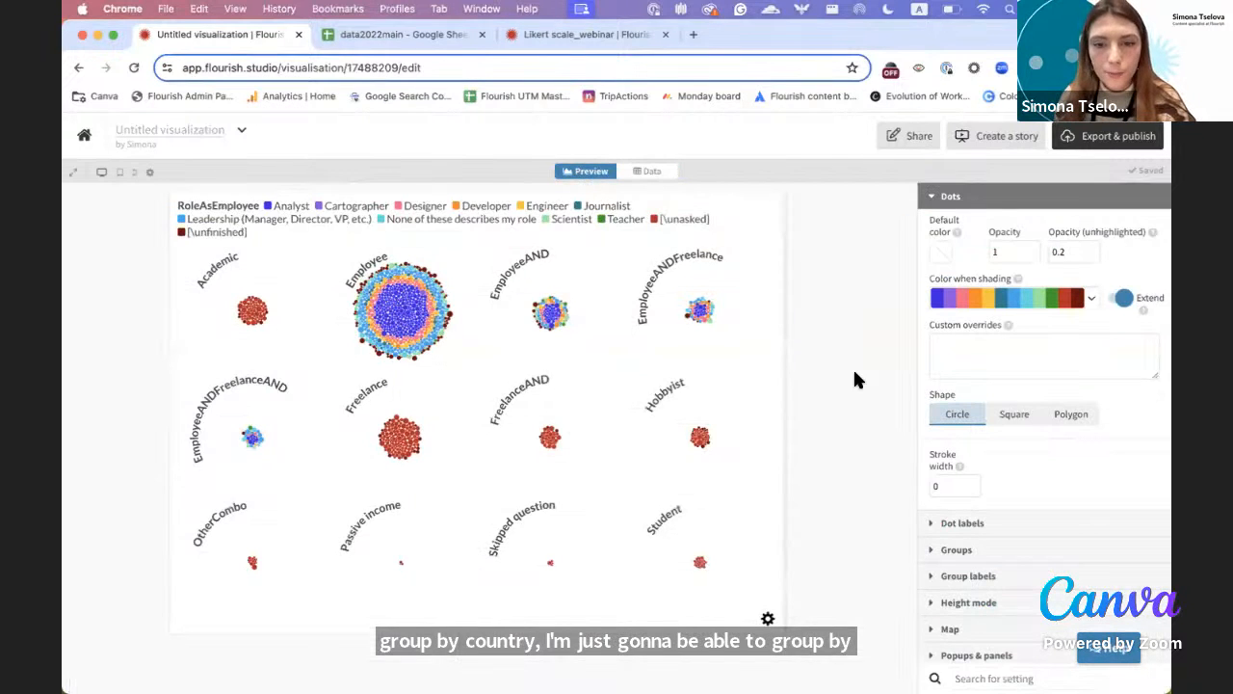
click(768, 617)
click(711, 470)
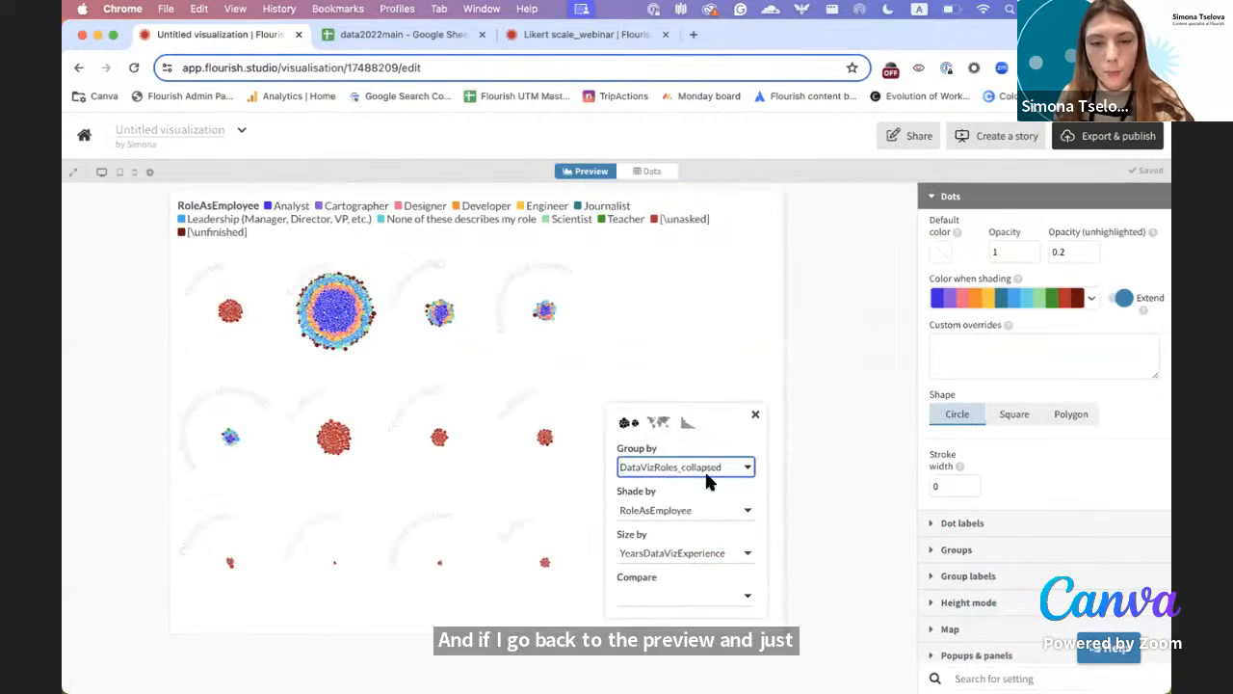
click(700, 507)
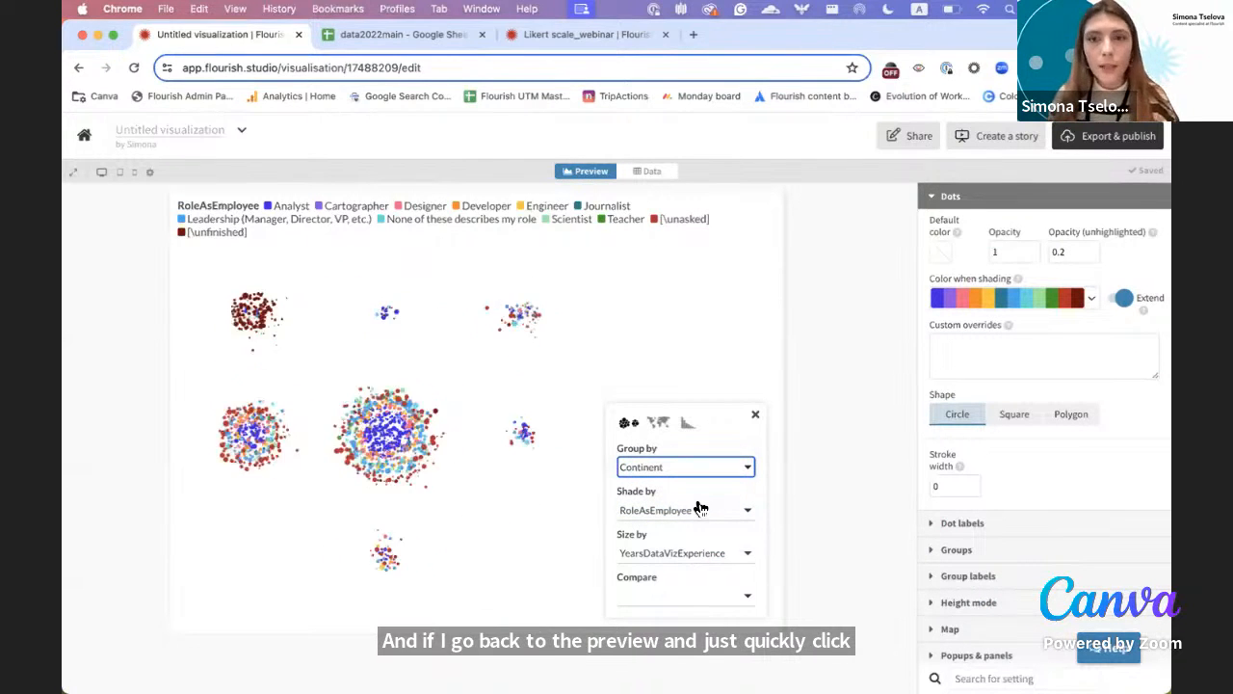
click(757, 416)
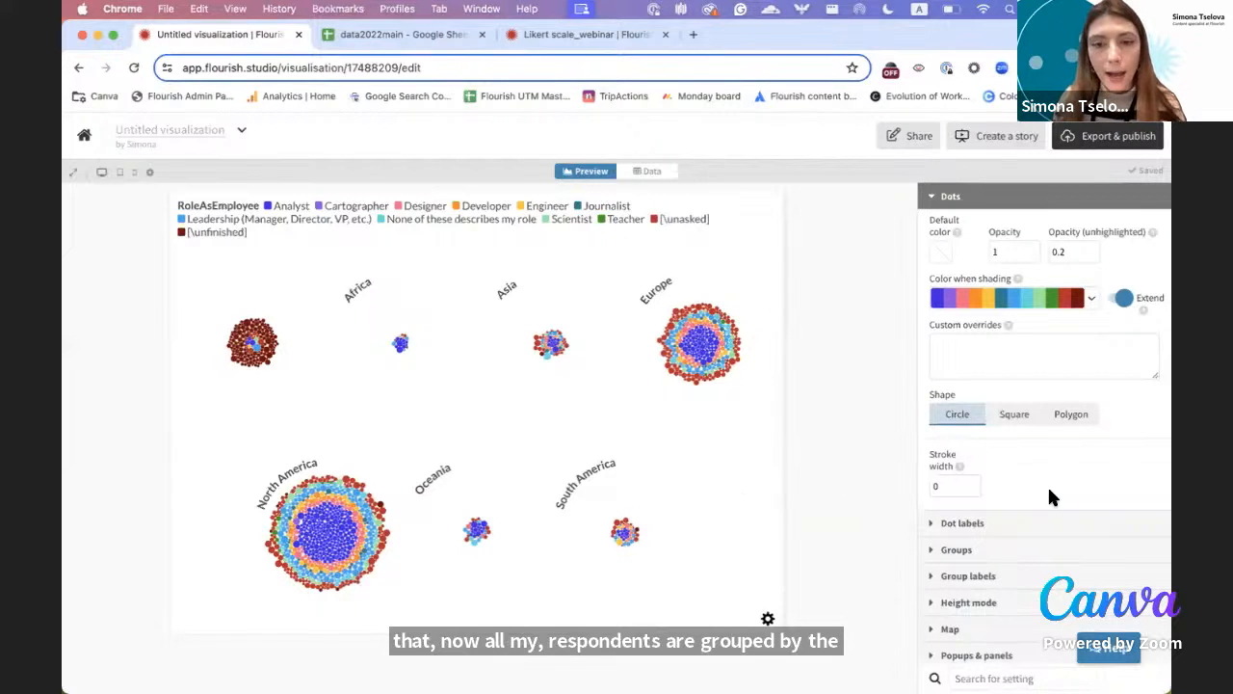
- Turn on ordering groups by size in the Groups settings and arrange them from largest to smallest
scroll(1047, 485, down, 1)
click(966, 481)
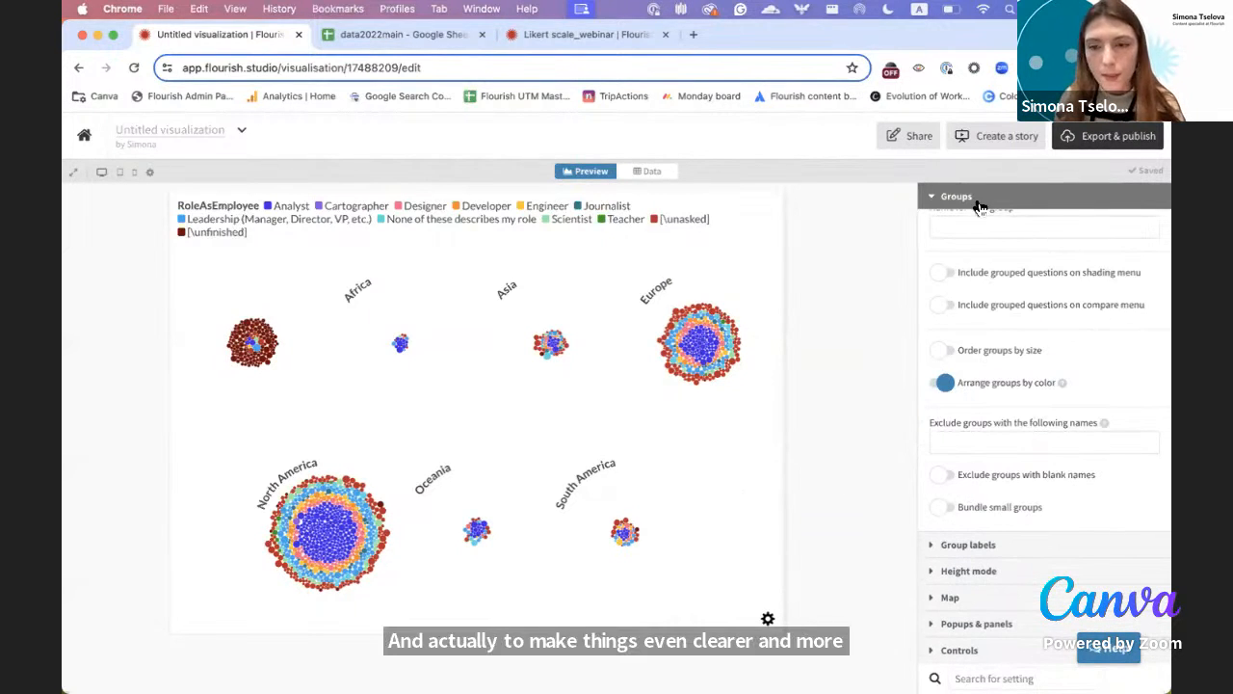
click(942, 351)
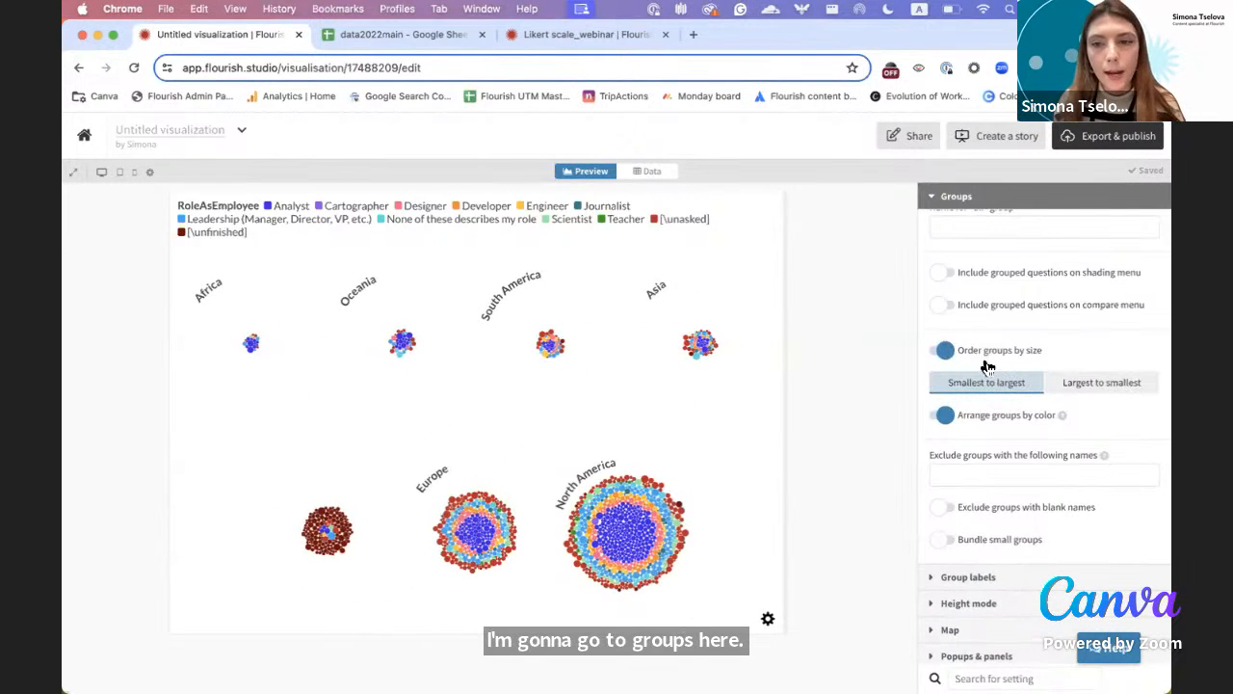
click(1108, 384)
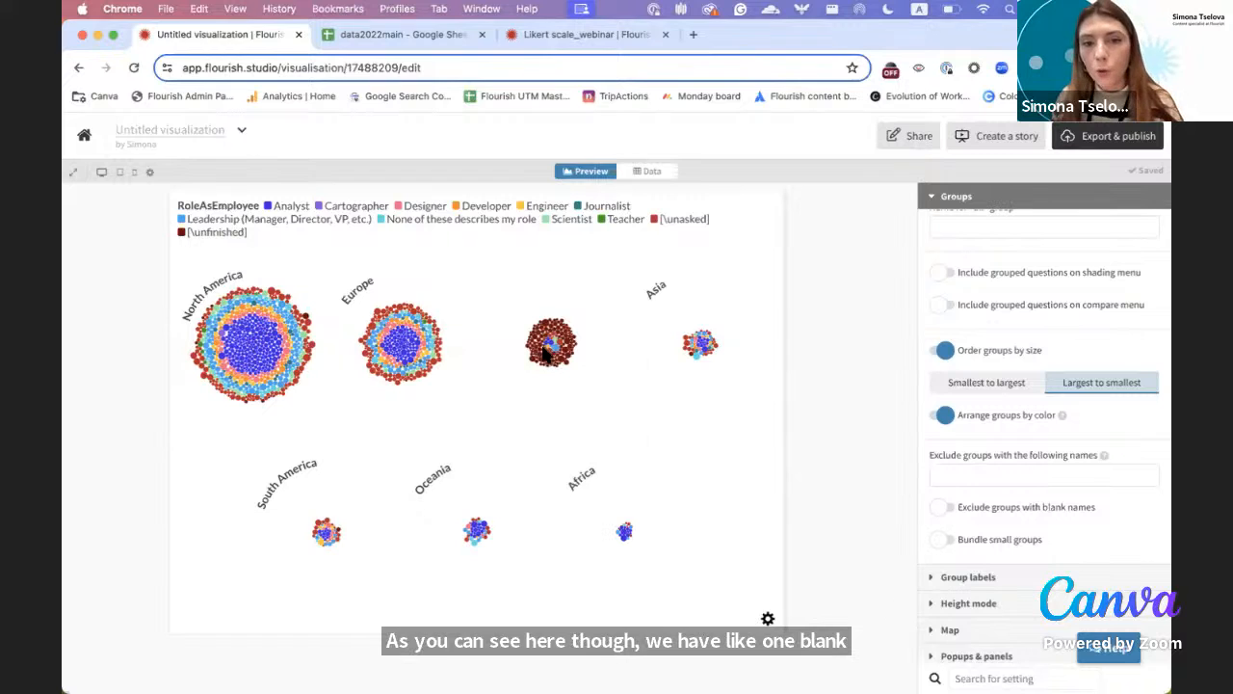
- Exclude groups with blank names from the visualization
mouse_move(546, 357)
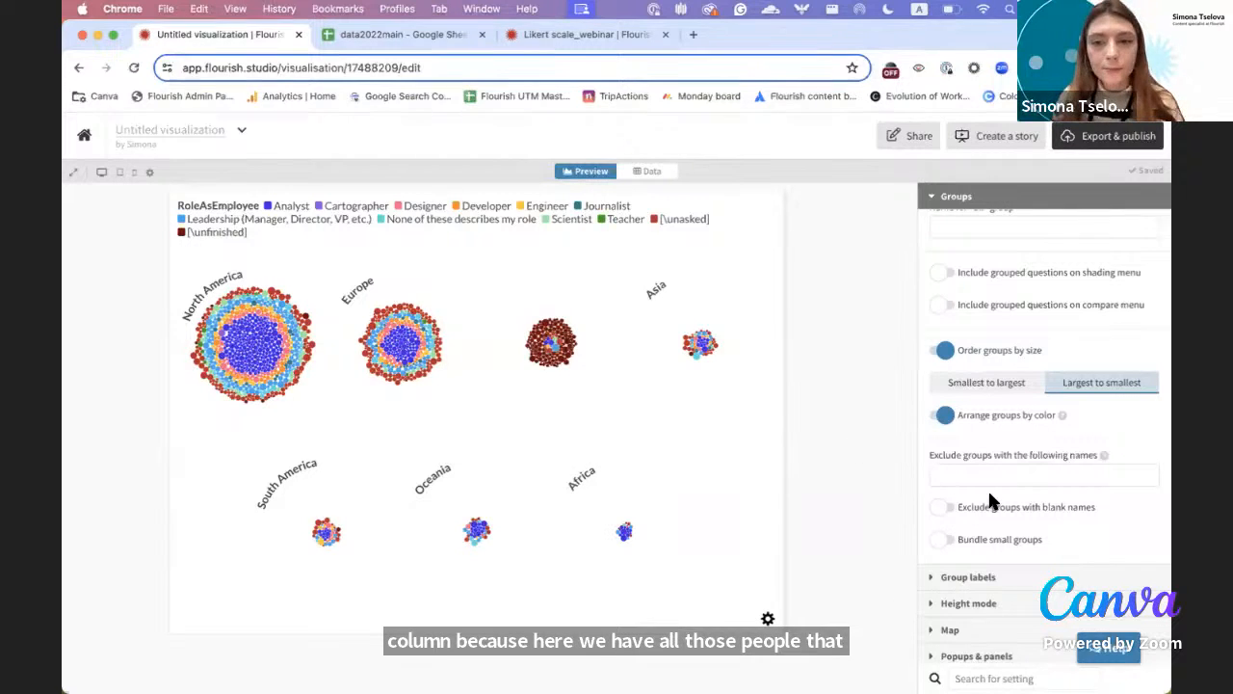
click(945, 506)
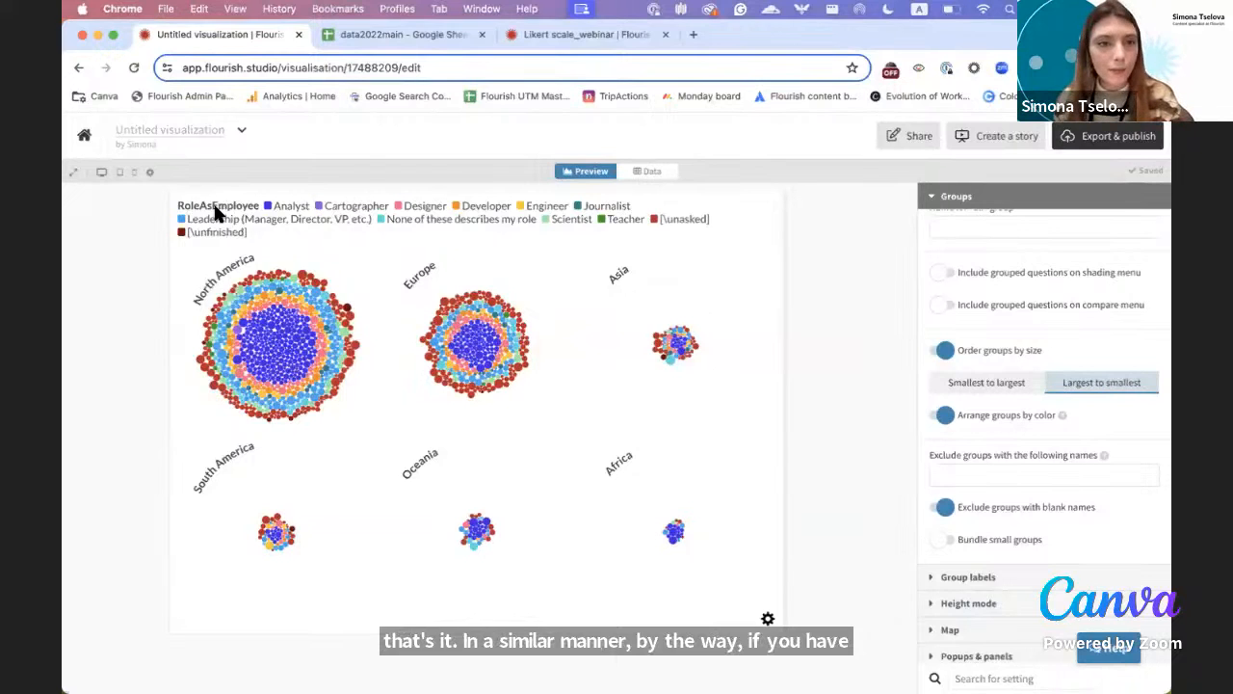
click(959, 477)
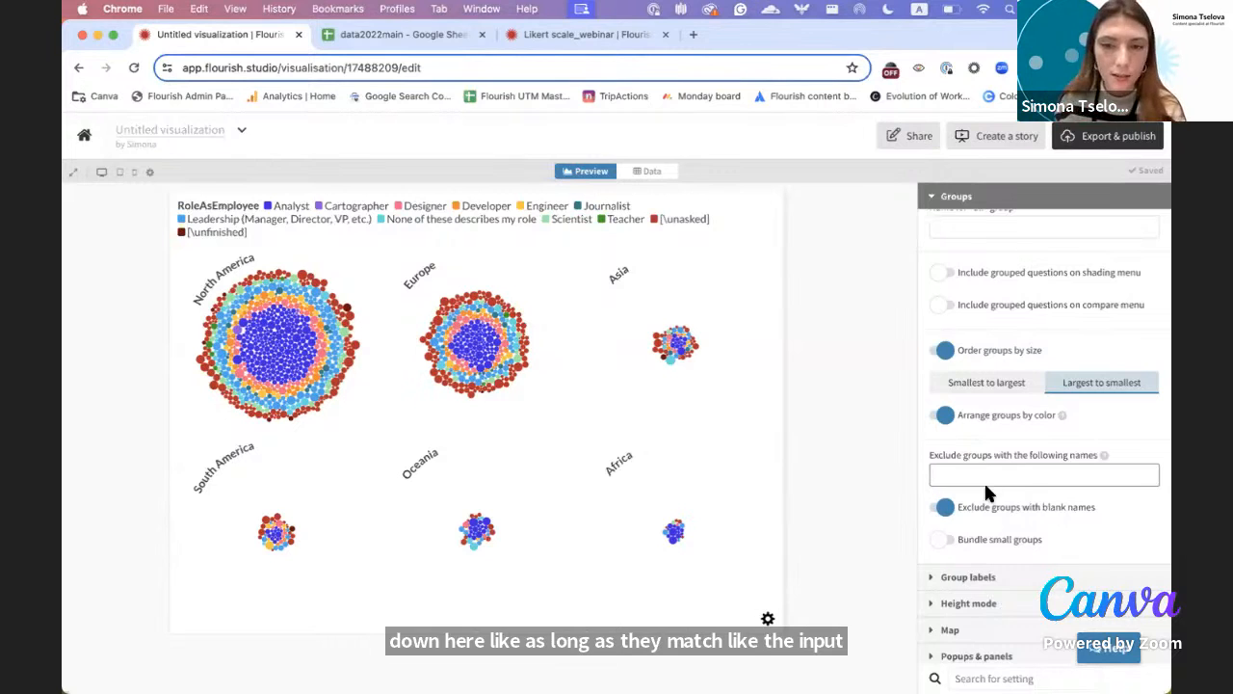
- Group the respondents by DataVizRoles_collapsed, view them in the height mode layout, and return to the clustered dots
click(768, 620)
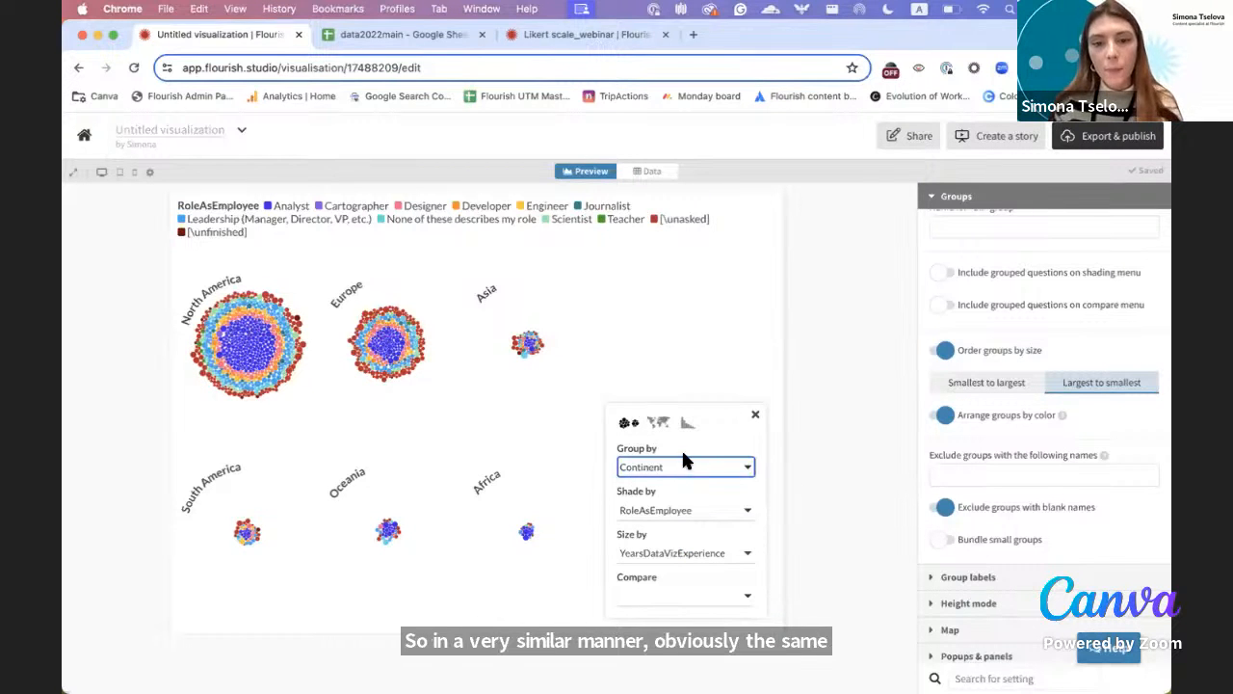
click(687, 475)
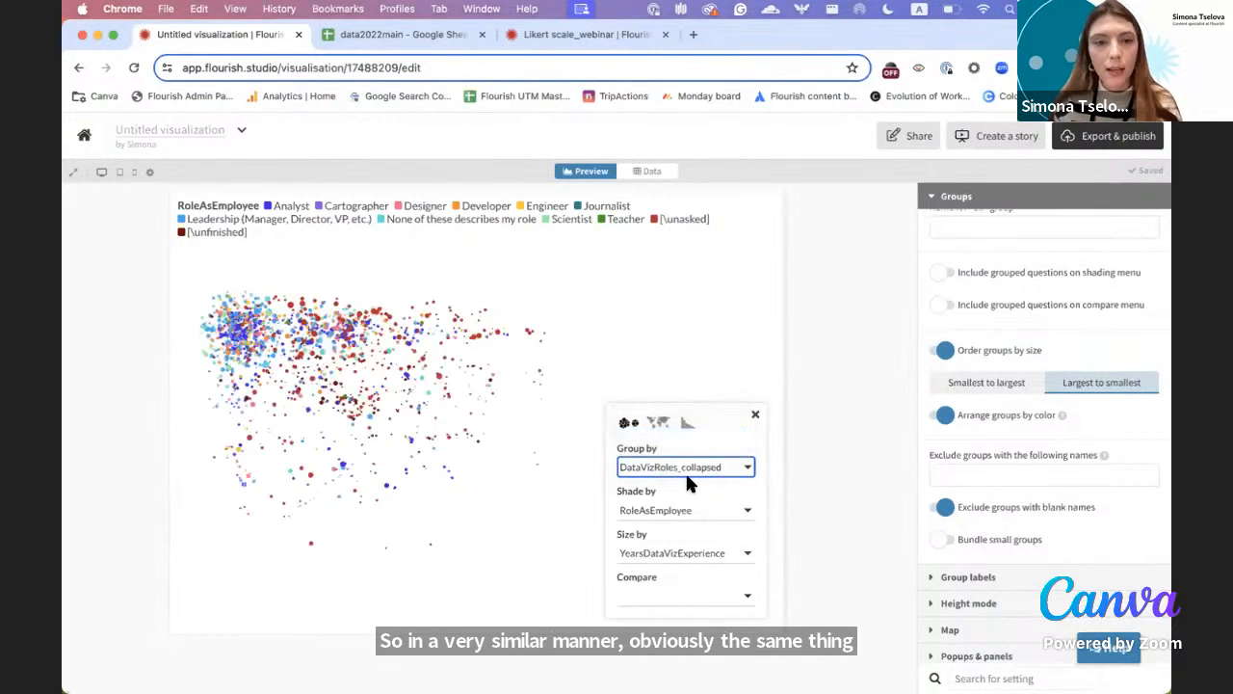
click(687, 422)
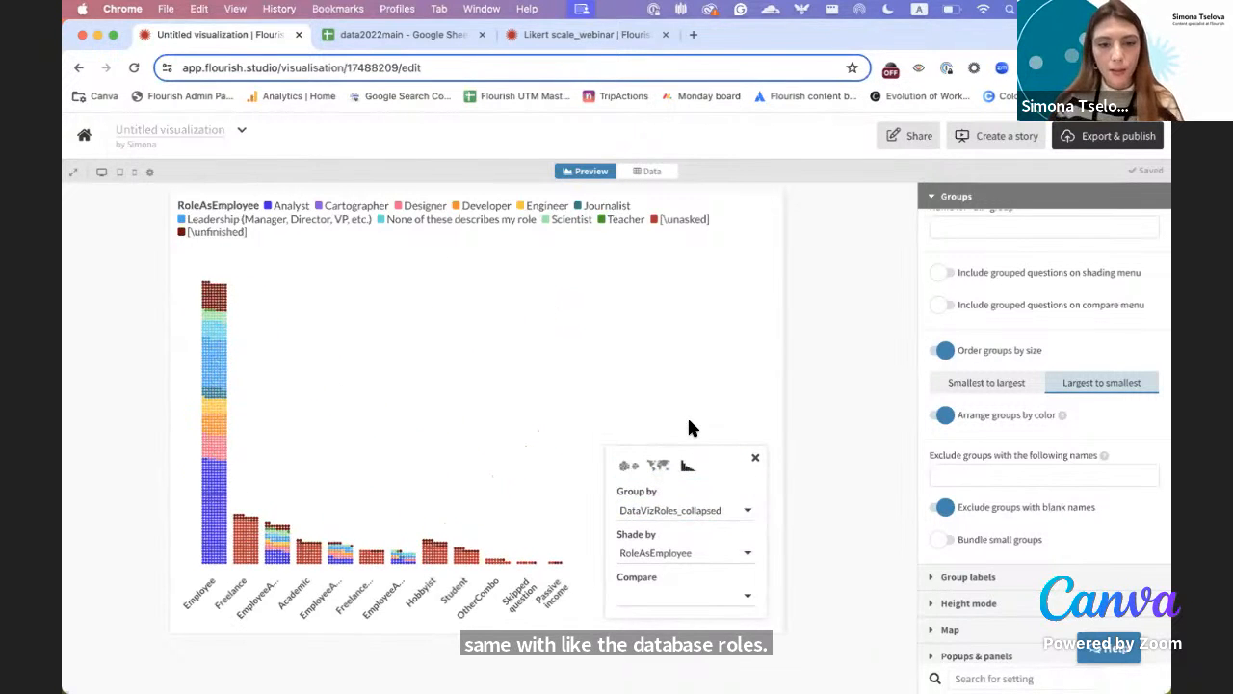
click(628, 466)
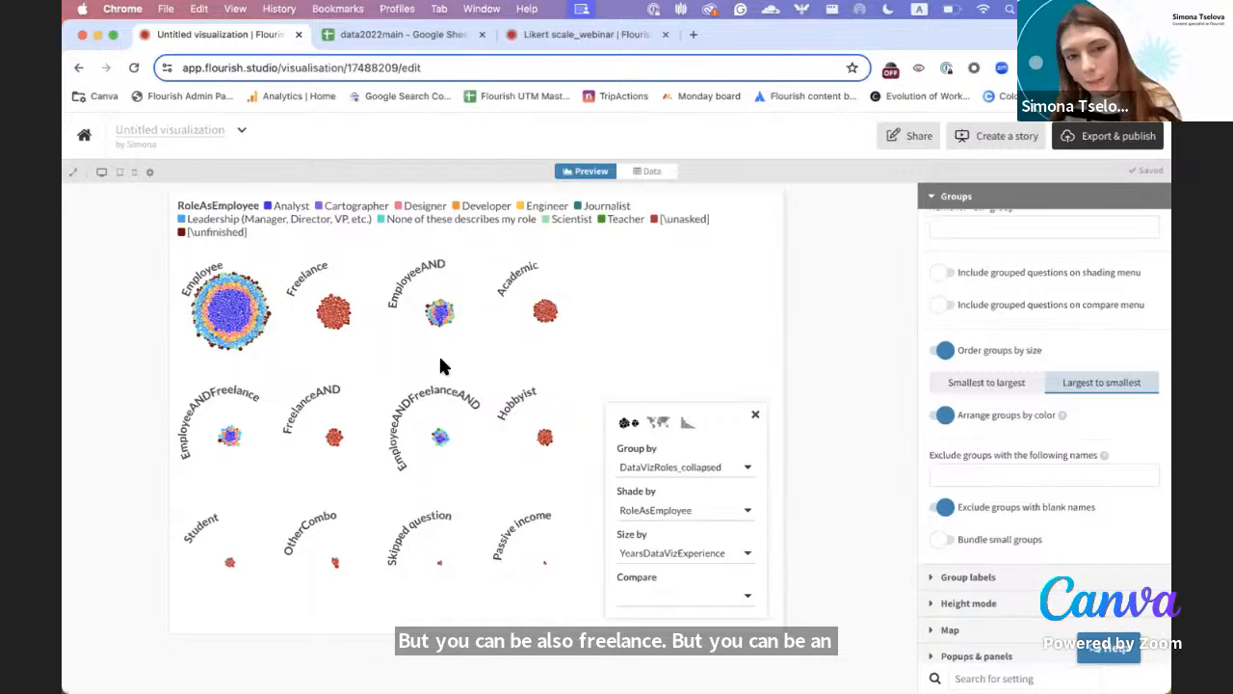
- Shade the dots by DataVizRoles_collapsed and close the visualization's controls
click(662, 515)
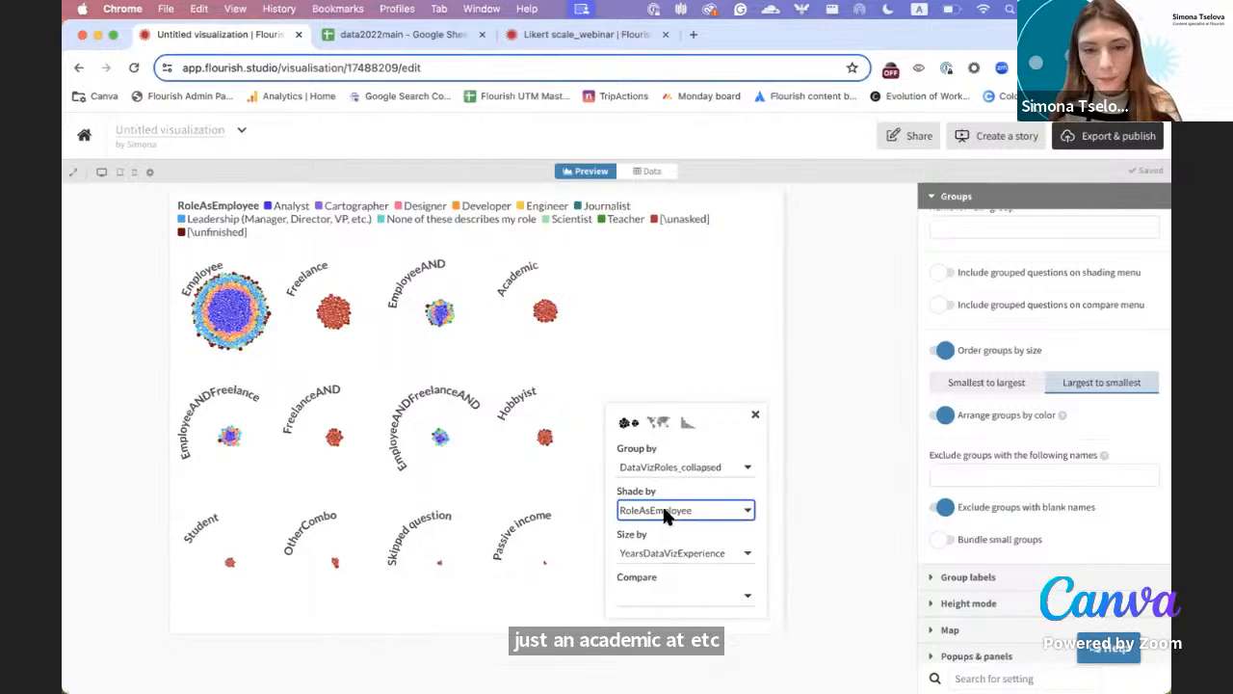
click(671, 505)
click(665, 536)
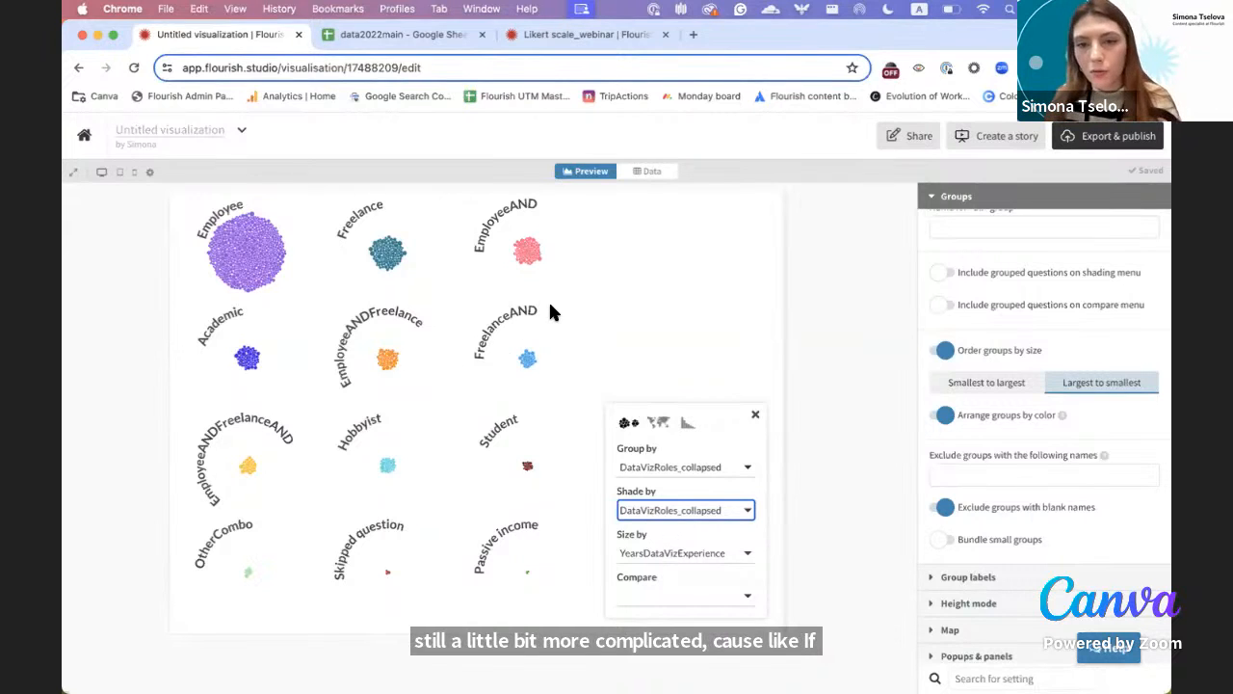
click(758, 422)
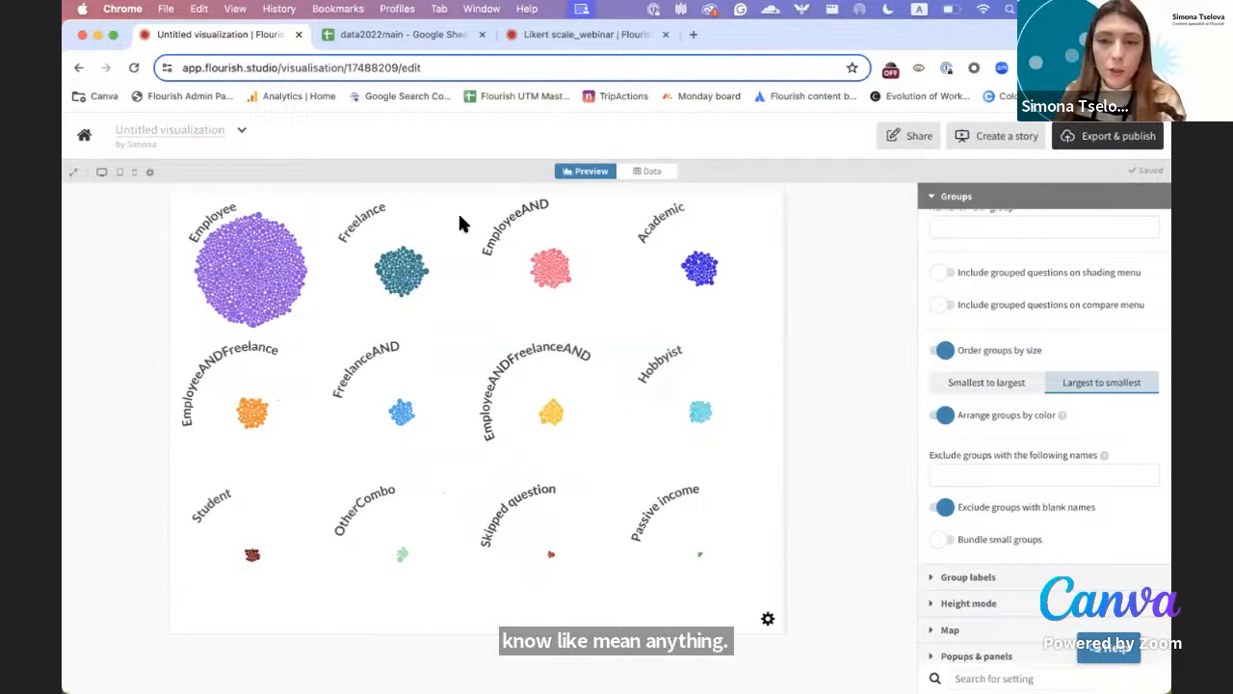
- Switch to the data2022main Google Sheet and examine the filter values of DataVizRoles_collapsed_original in the for_webinar_datavizroles_experience sheet
click(401, 34)
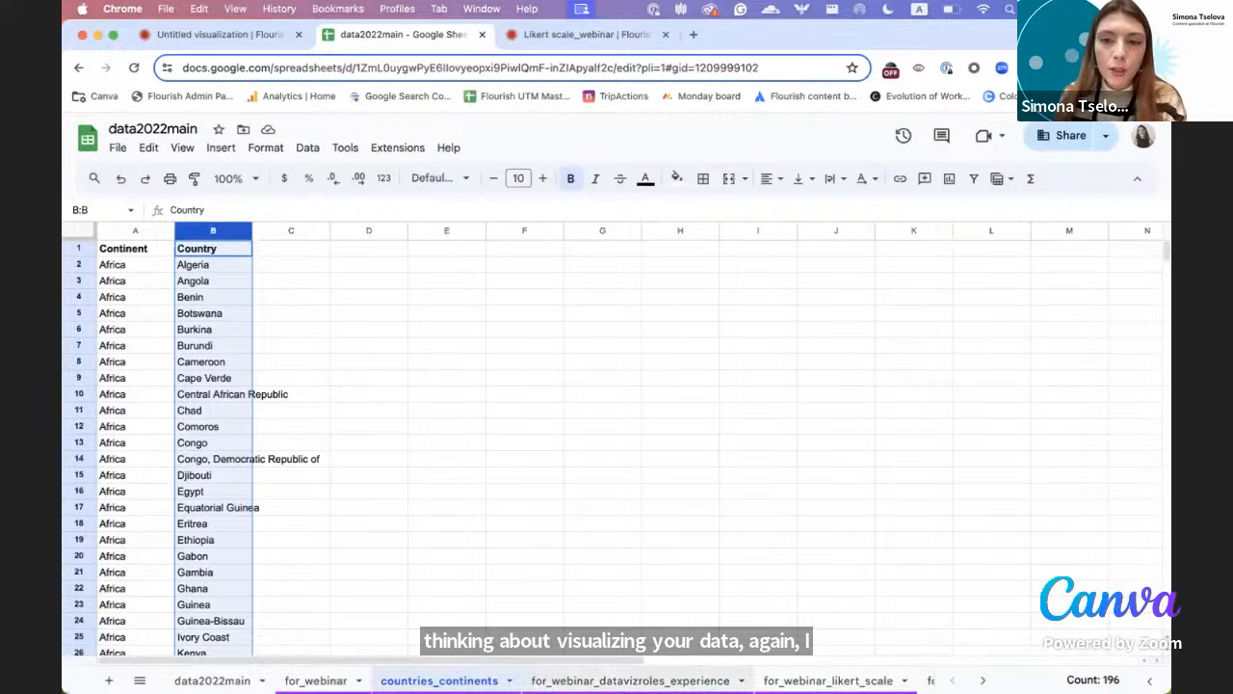
click(631, 681)
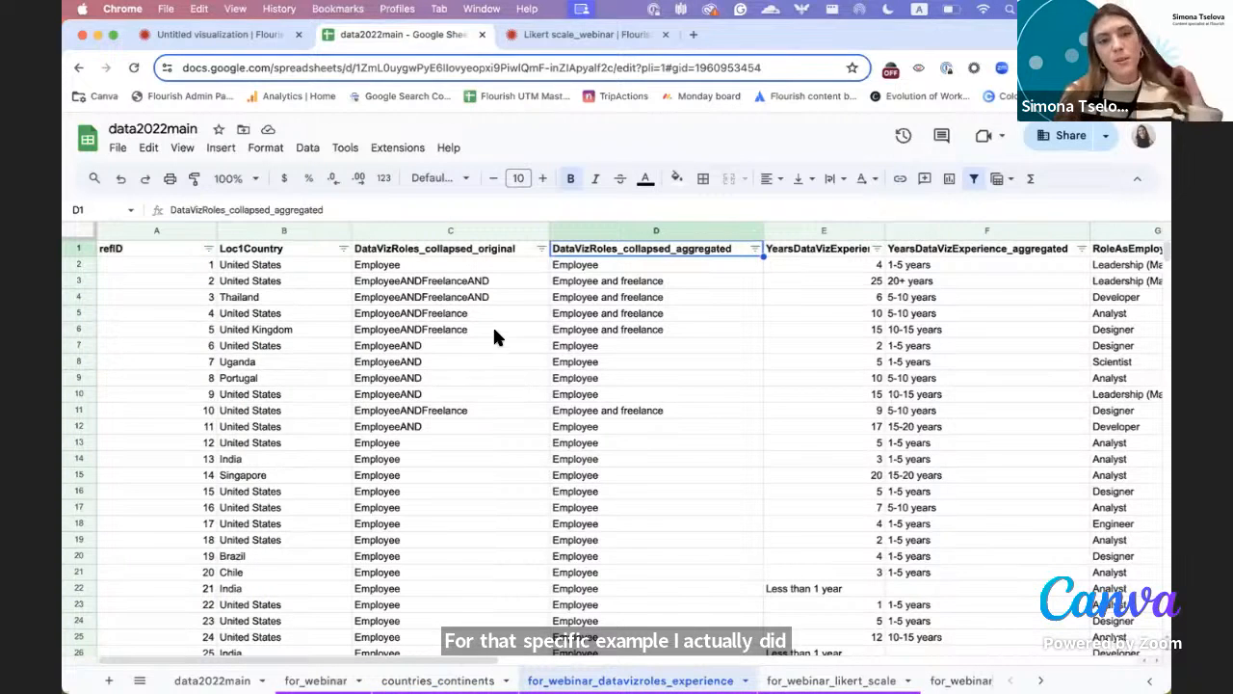
click(440, 233)
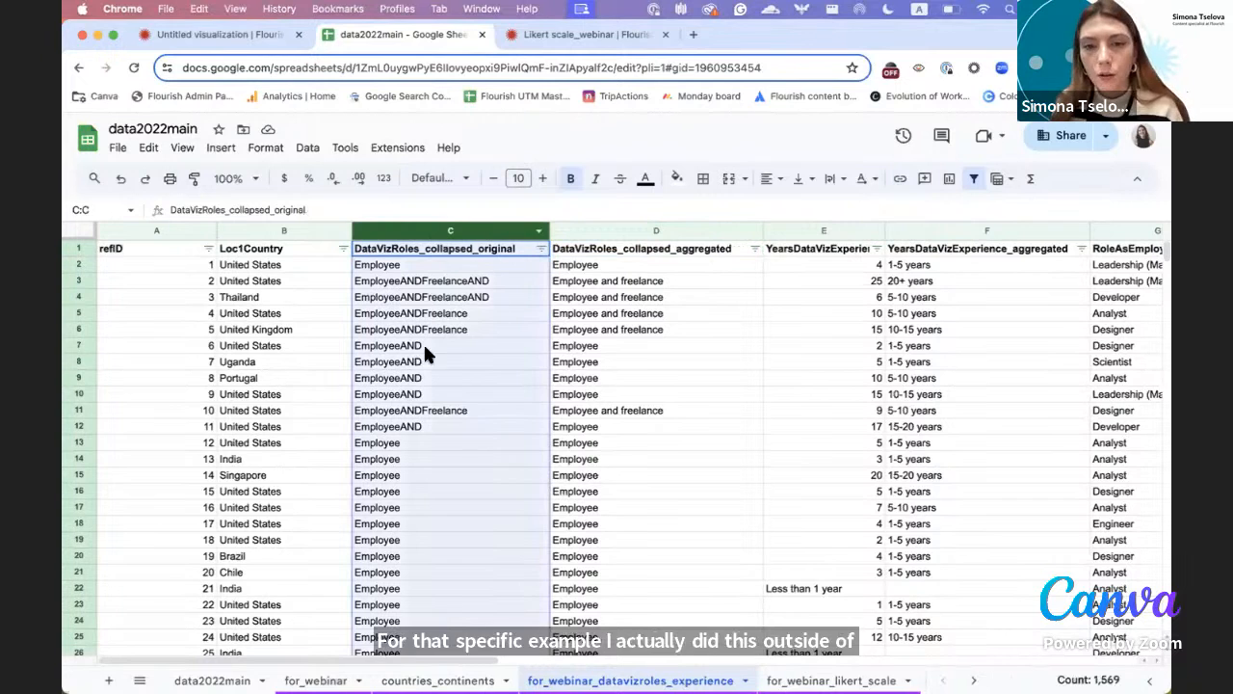
click(541, 250)
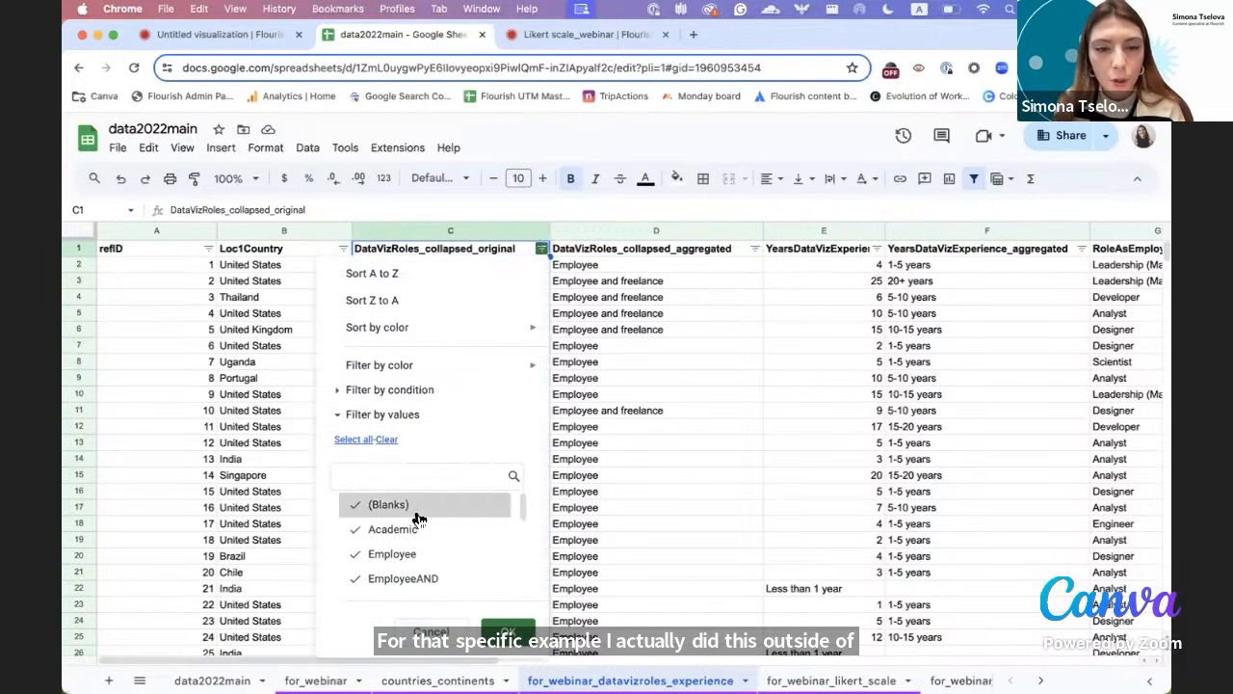
scroll(427, 547, down, 1)
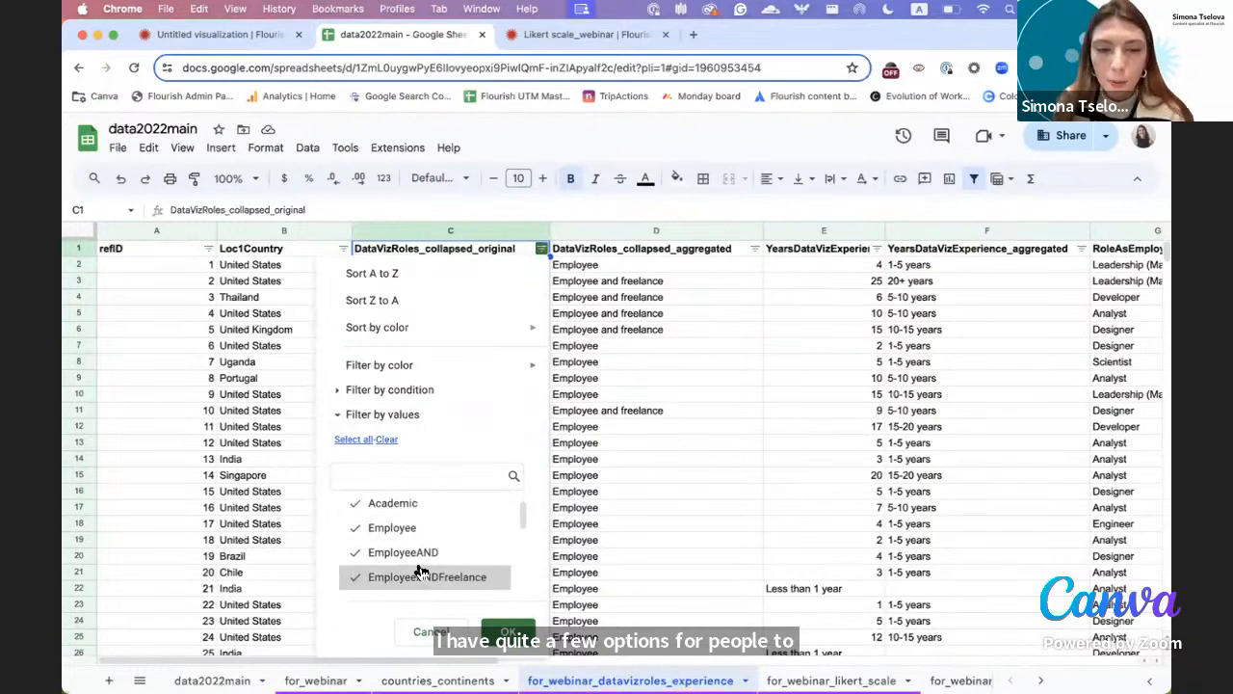
scroll(421, 573, down, 1)
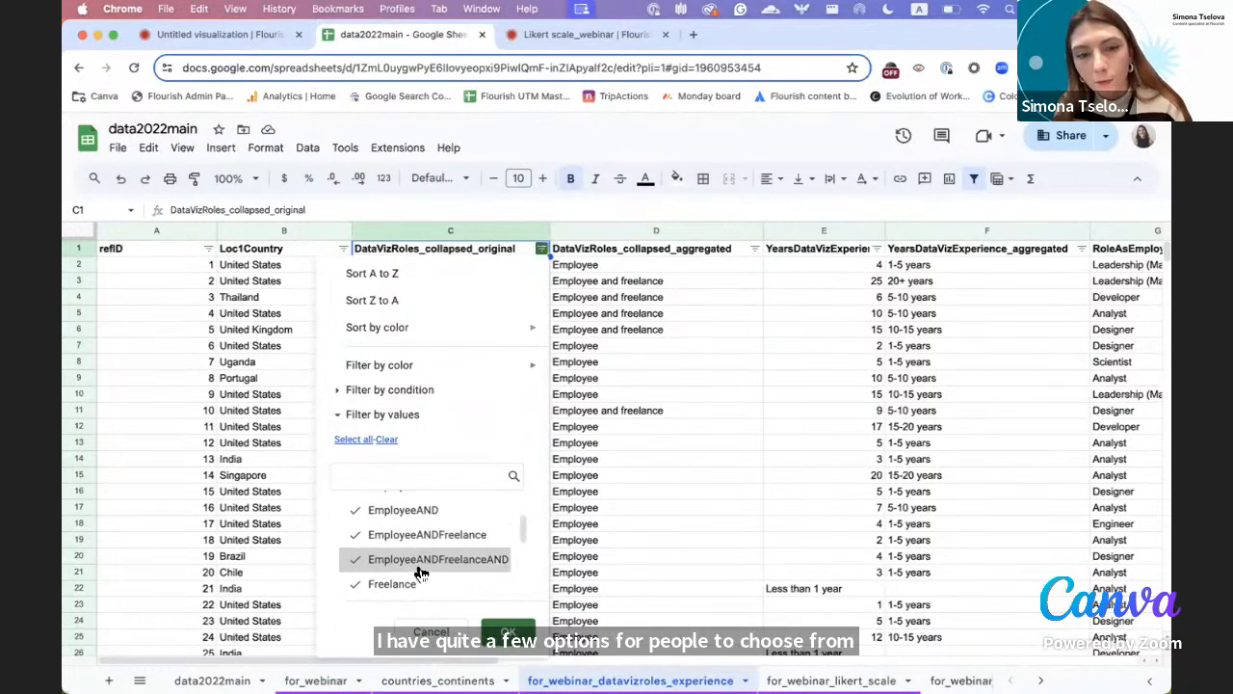
click(433, 632)
- Examine the filter values of the DataVizRoles_collapsed_aggregated column without changing the filter
click(708, 231)
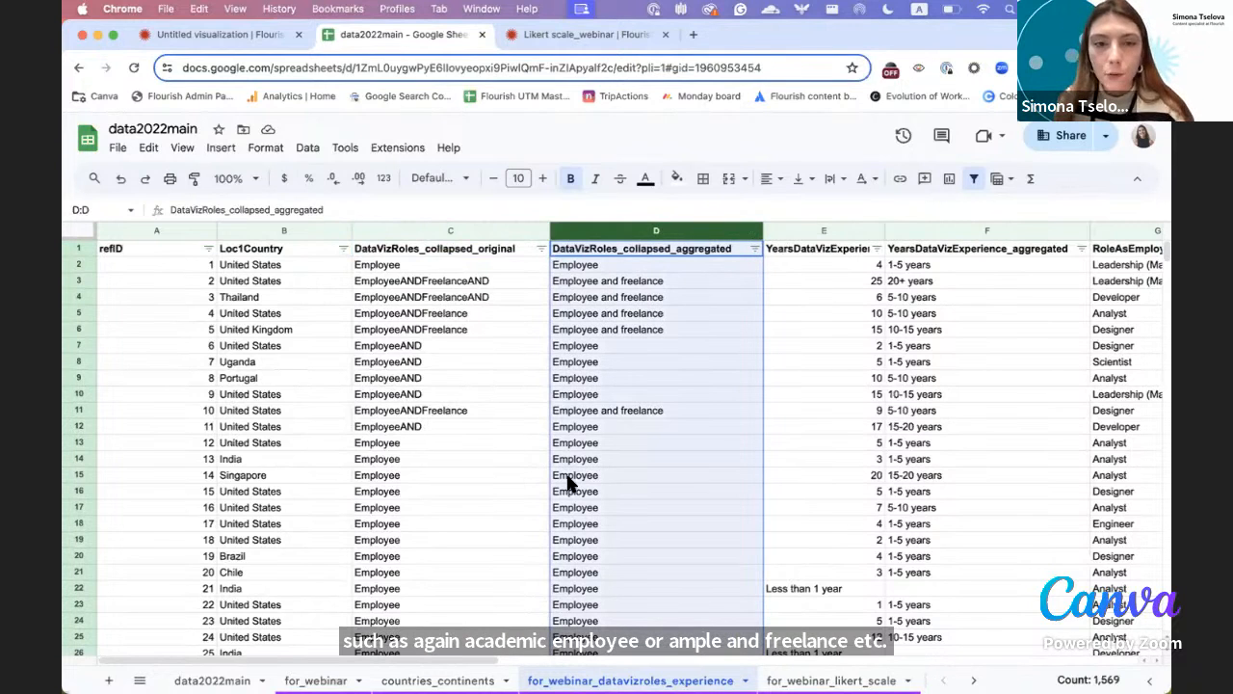
click(756, 249)
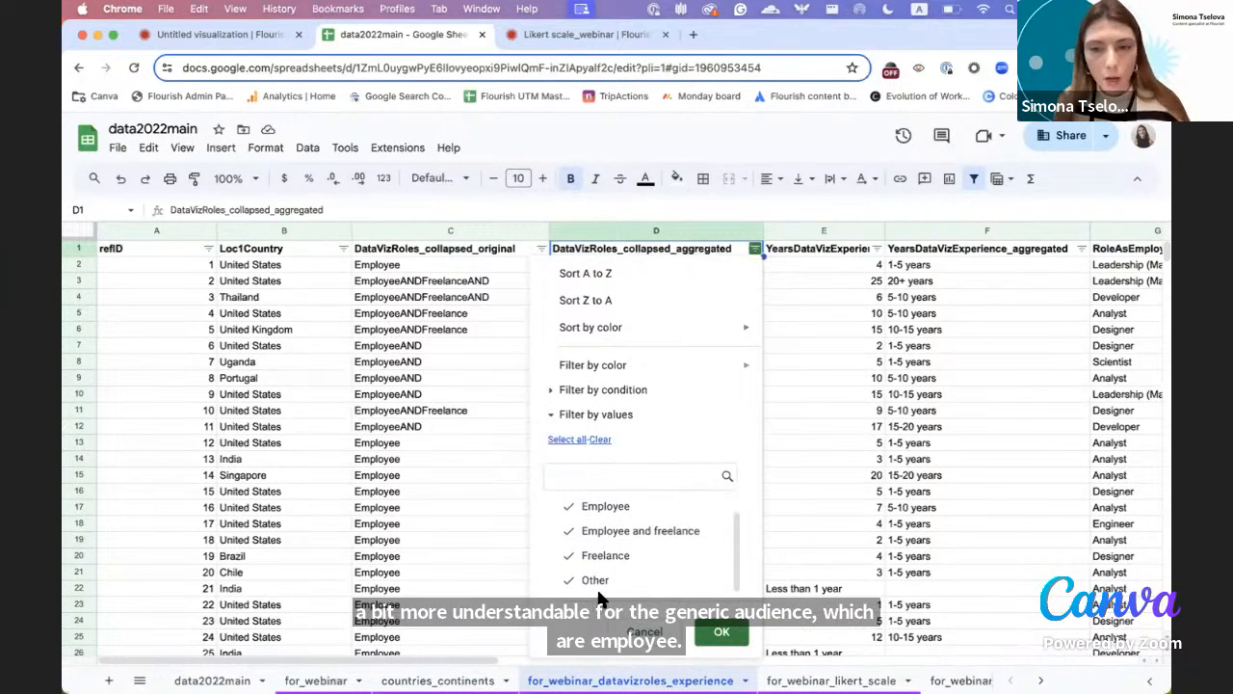
click(644, 629)
- Examine the filter values of the YearsDataVizExperience_aggregated column without changing the filter
scroll(700, 504, right, 5)
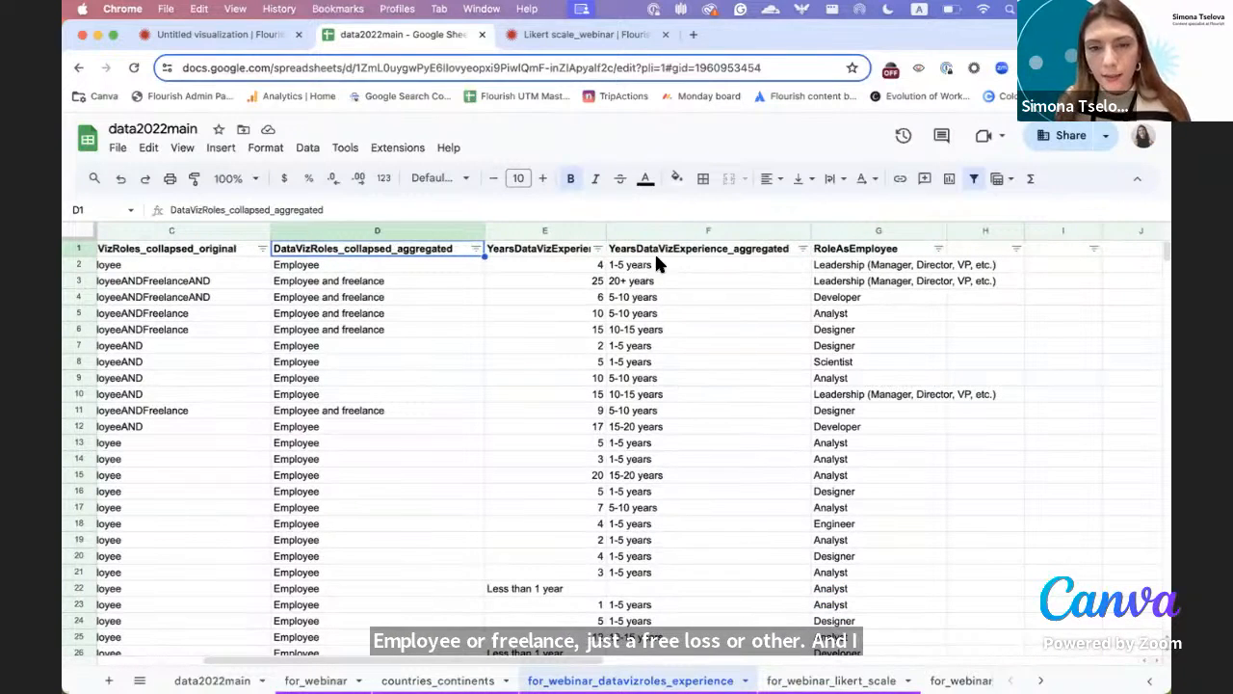
click(801, 249)
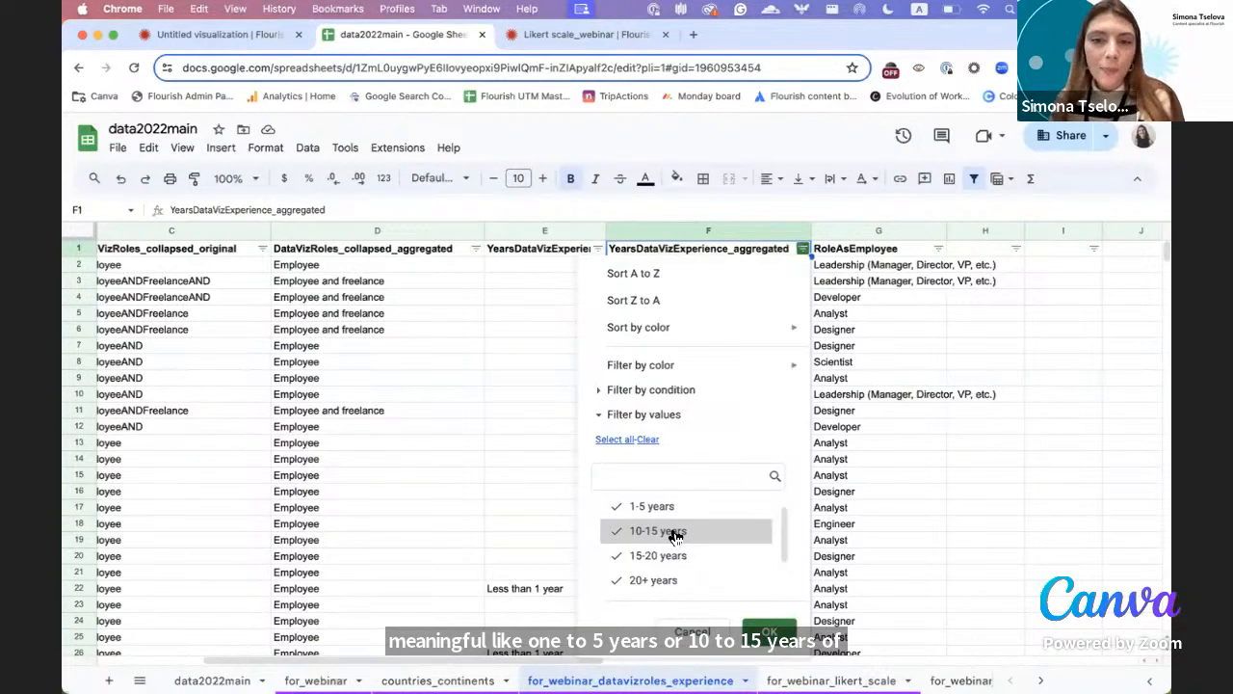
scroll(675, 537, down, 2)
scroll(674, 537, up, 3)
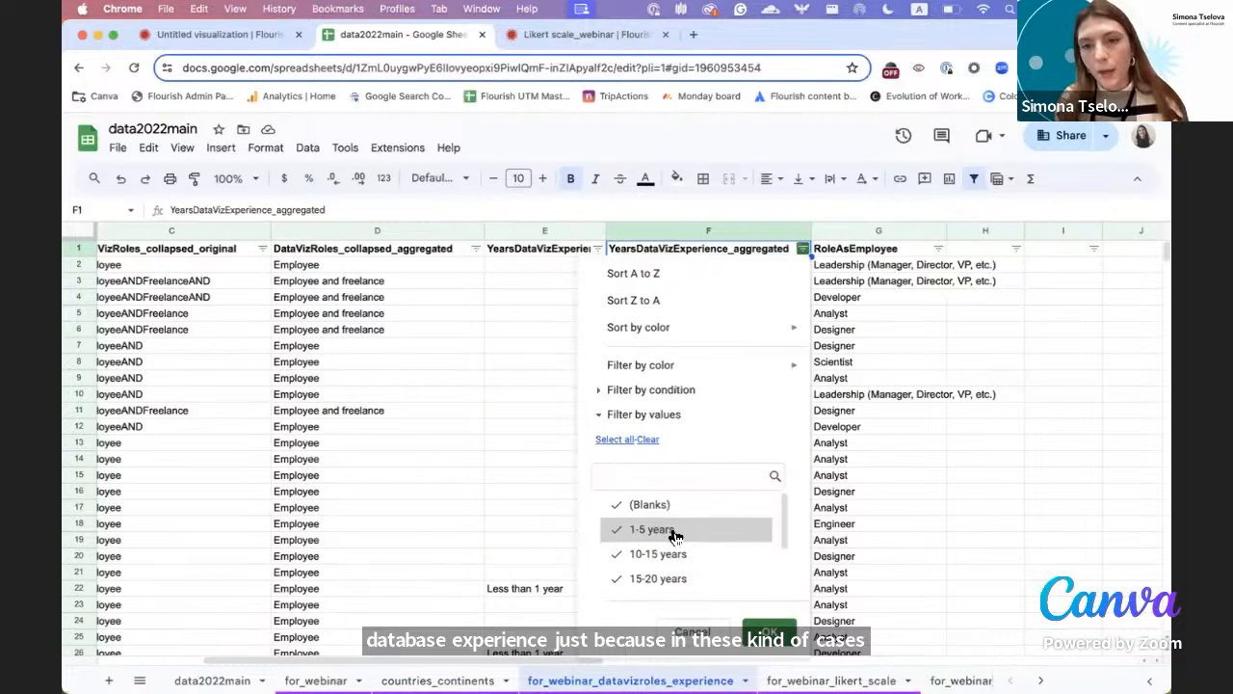
click(685, 628)
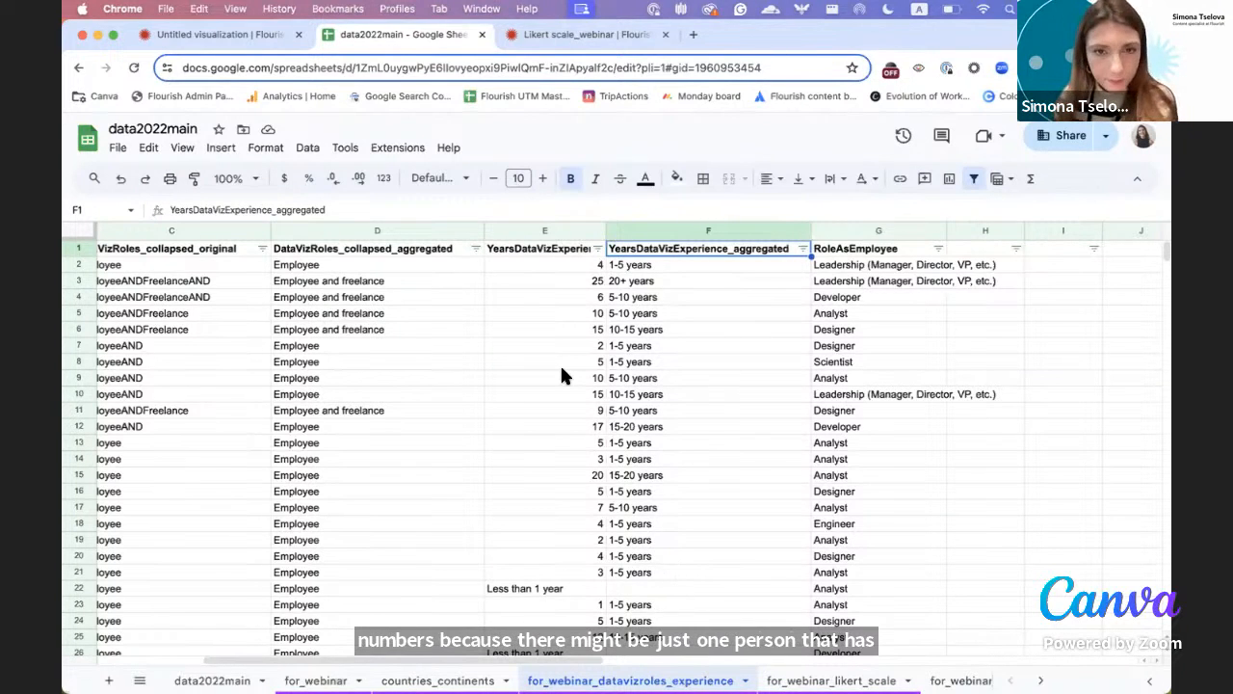
- Download the for_webinar_datavizroles_experience sheet as a comma-separated values (.csv) file
scroll(564, 372, left, 5)
click(119, 147)
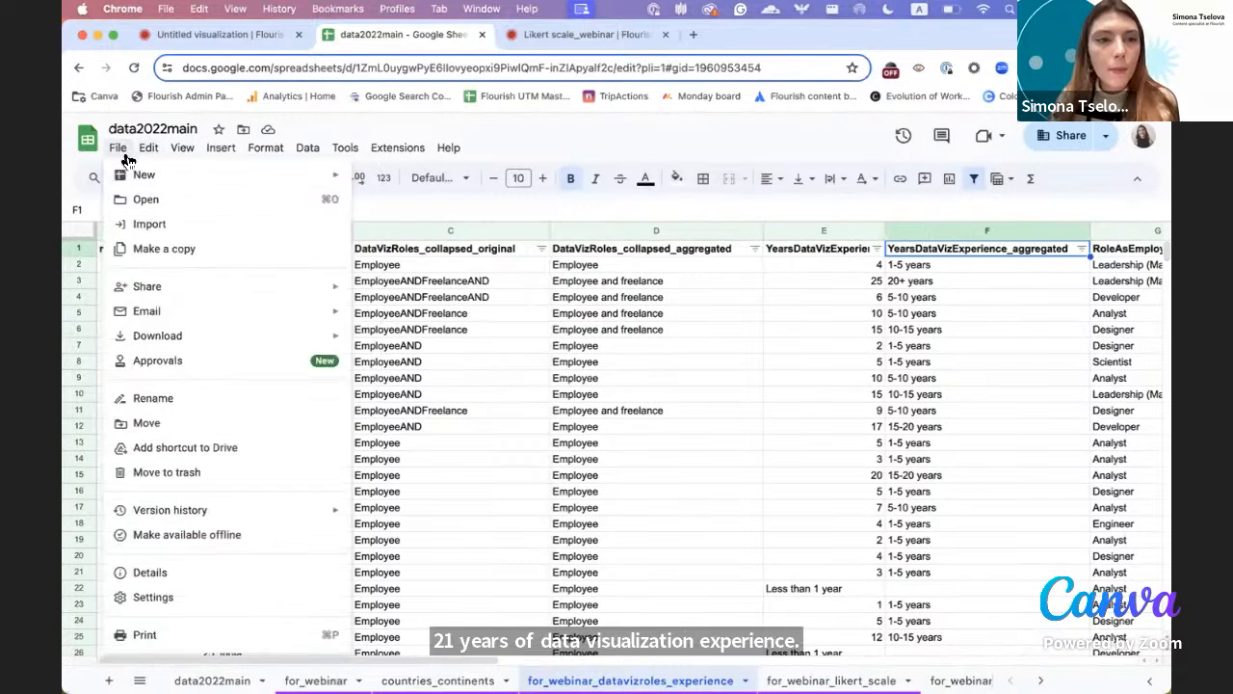
mouse_move(193, 338)
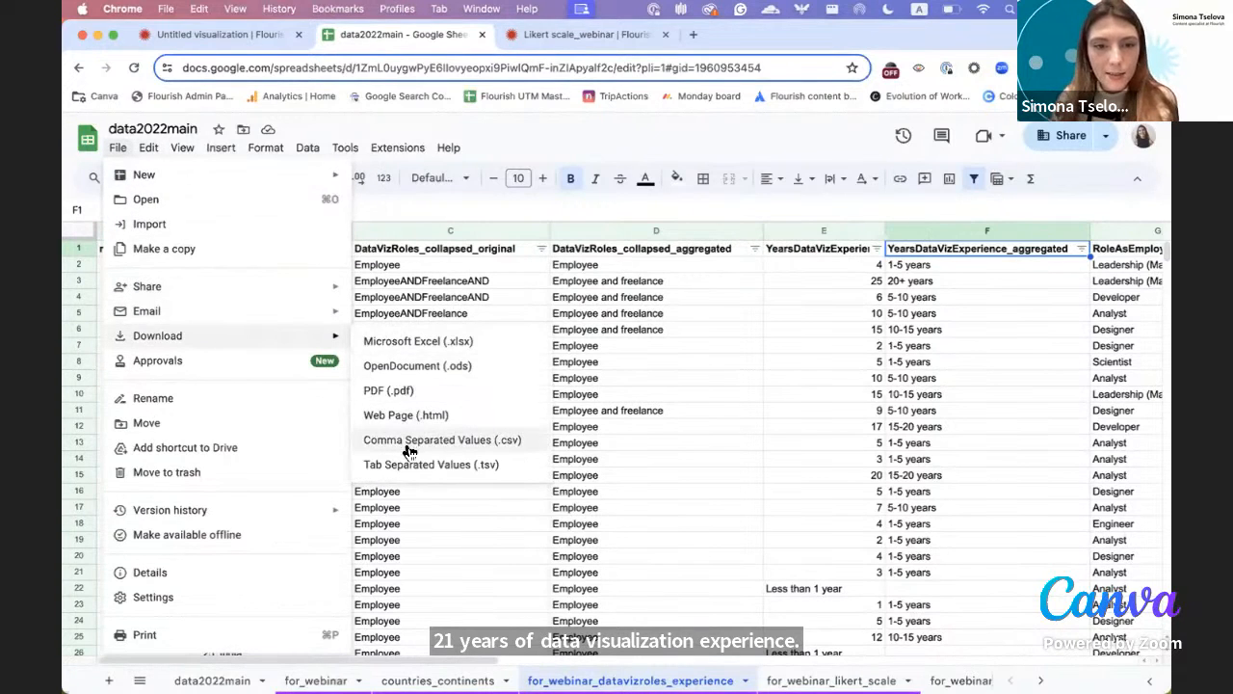
click(405, 444)
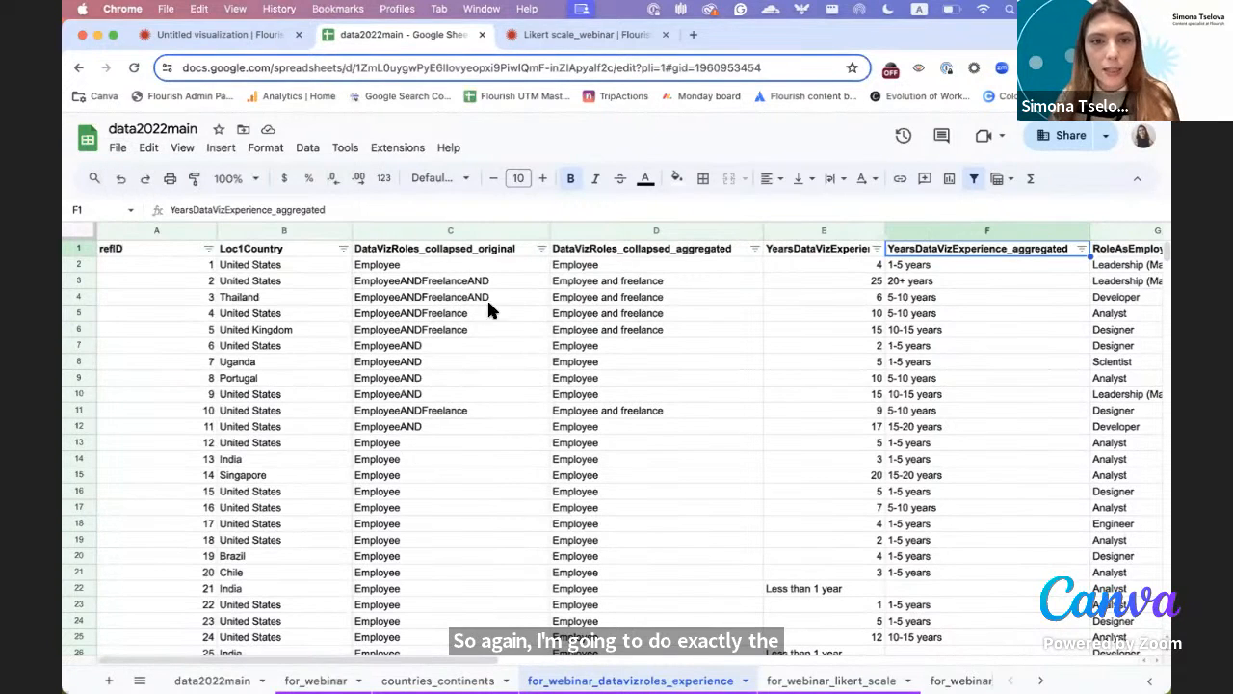
- Switch to the untitled Flourish visualization and merge the newest downloaded datavizroles_experience CSV into its data sheet, matching rows on refID
click(589, 31)
click(253, 33)
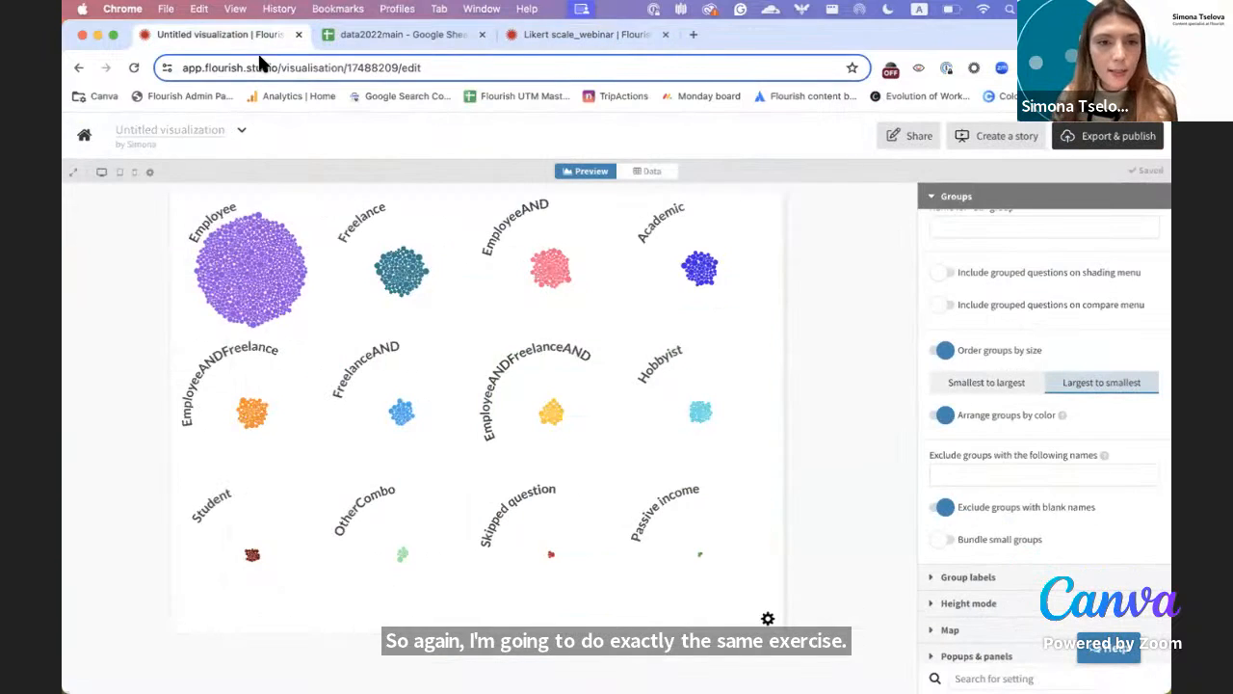
click(648, 172)
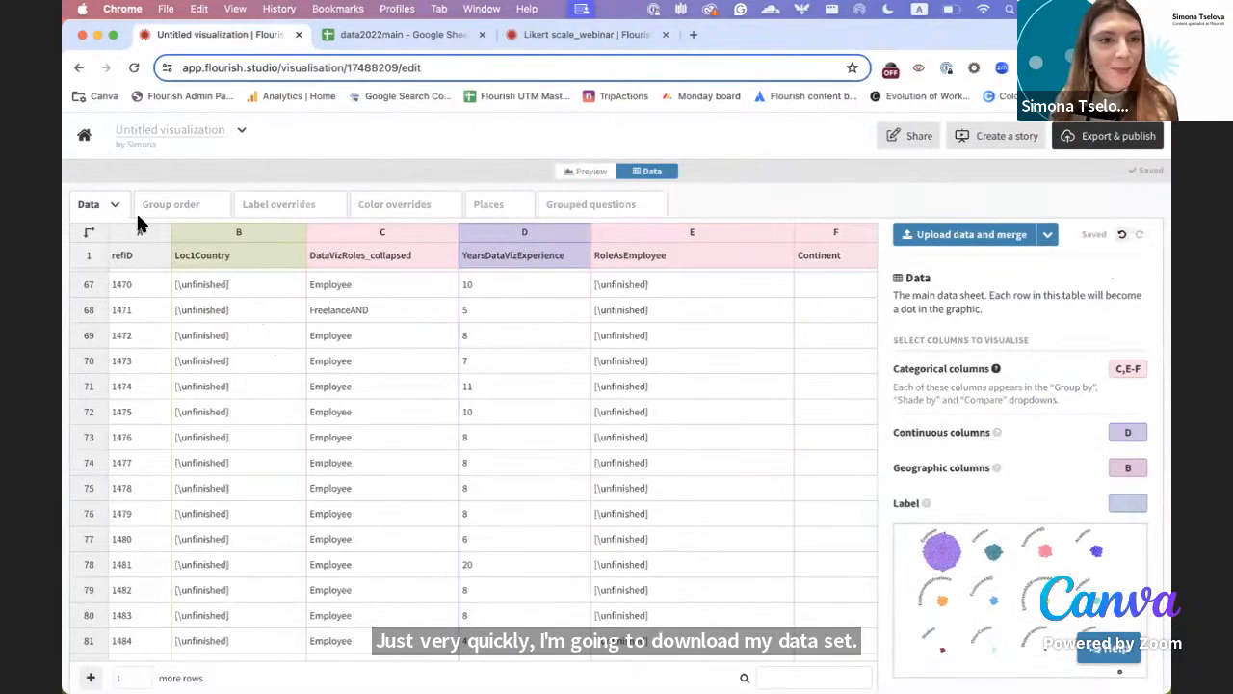
click(954, 236)
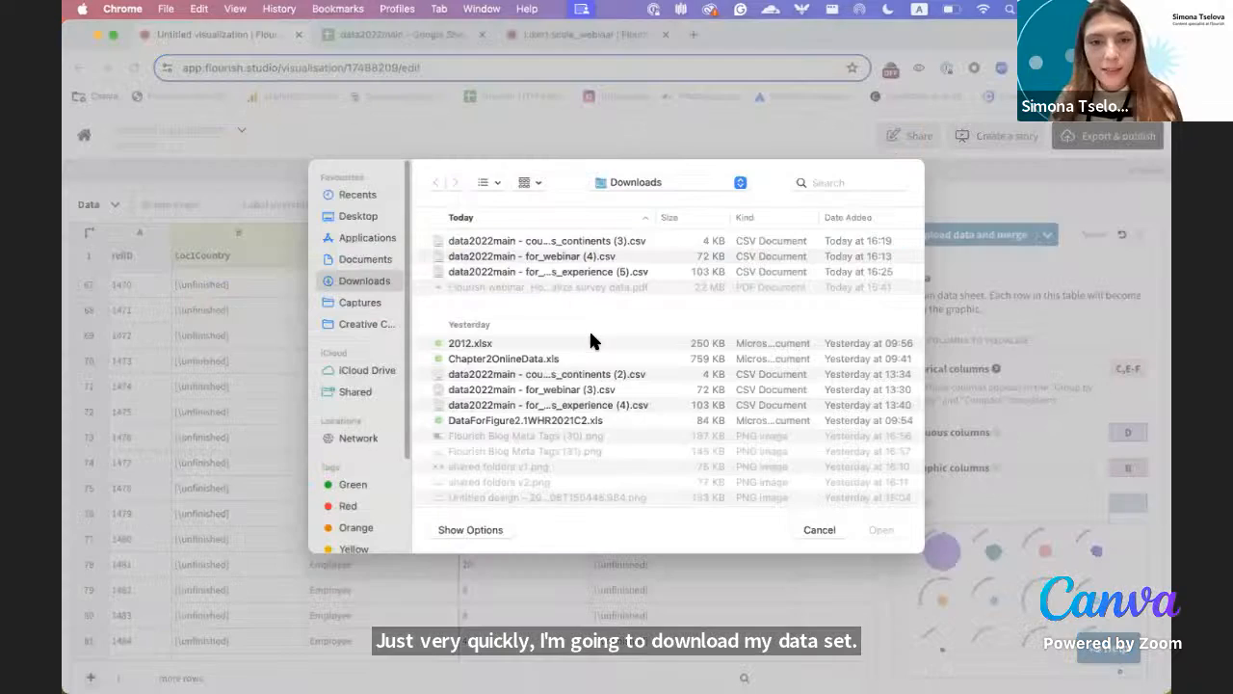
click(545, 271)
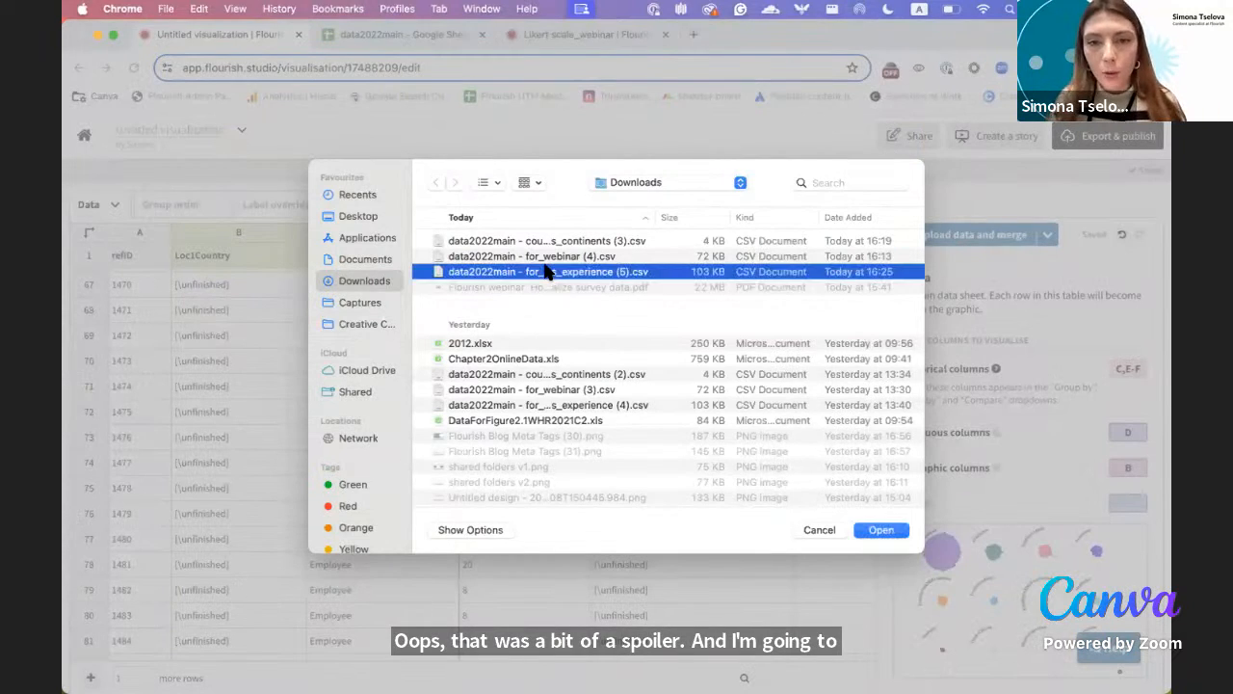
double_click(545, 271)
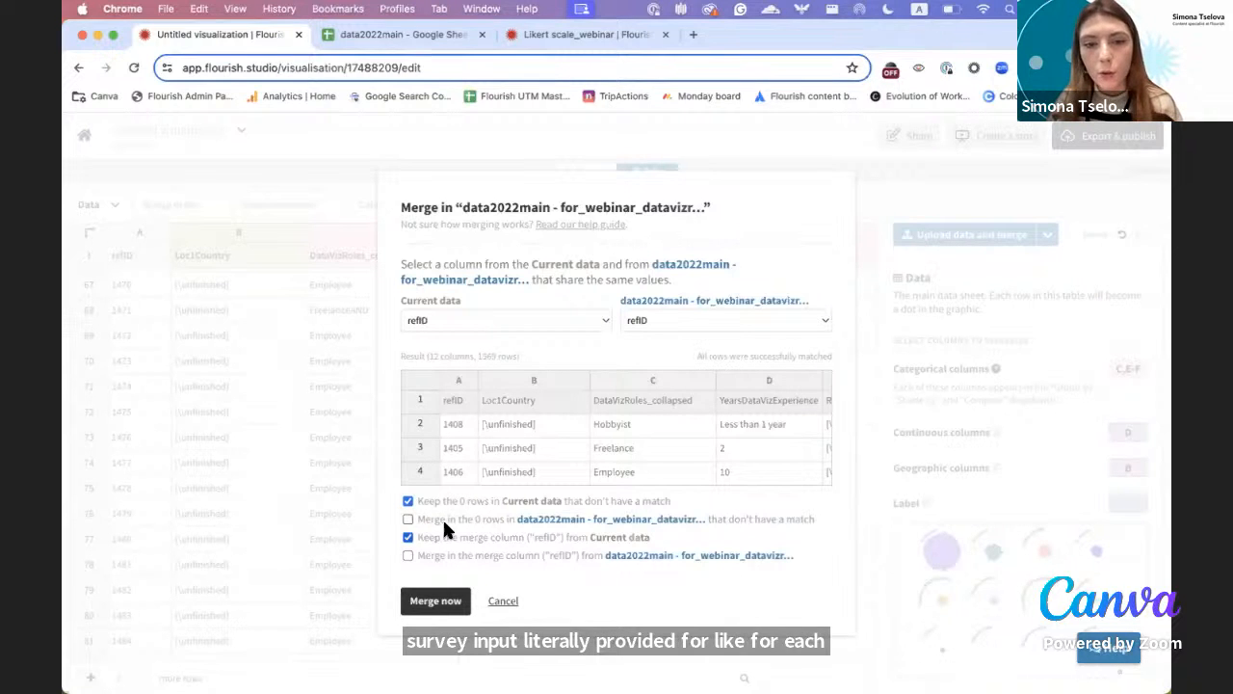
click(432, 601)
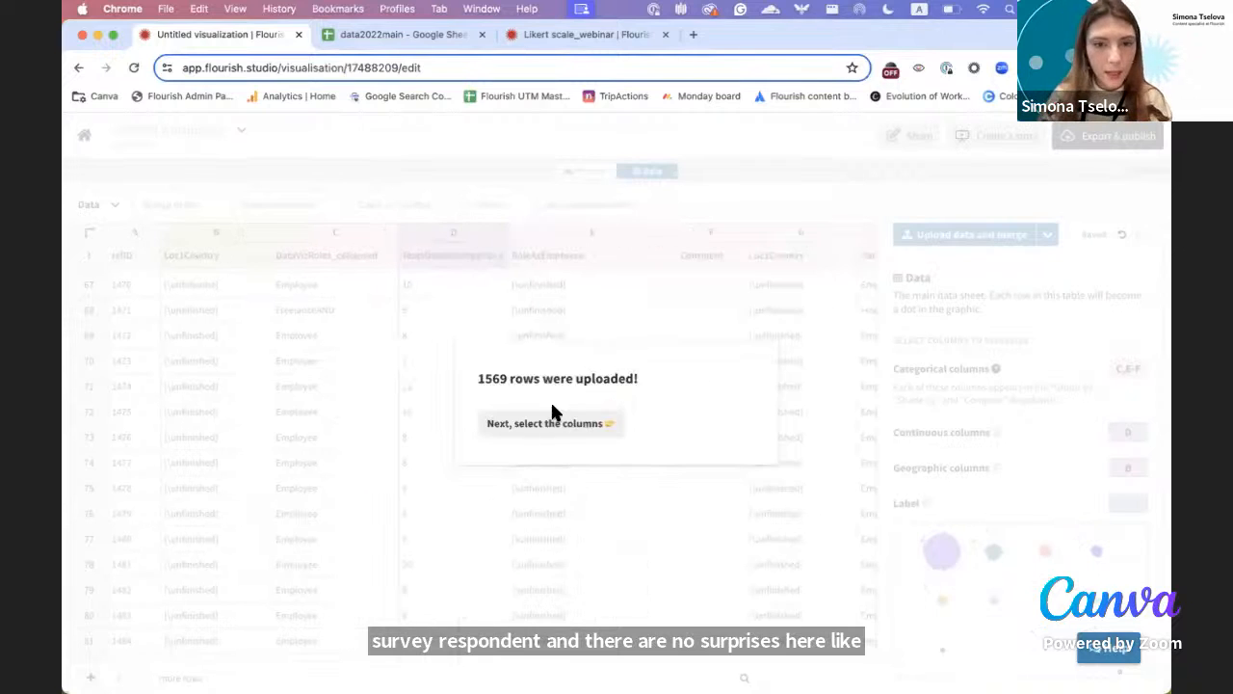
click(557, 427)
- Remove the newly merged duplicate Loc1Country and DataVizRoles_collapsed_original columns from the data sheet
scroll(555, 427, right, 10)
scroll(556, 426, up, 3)
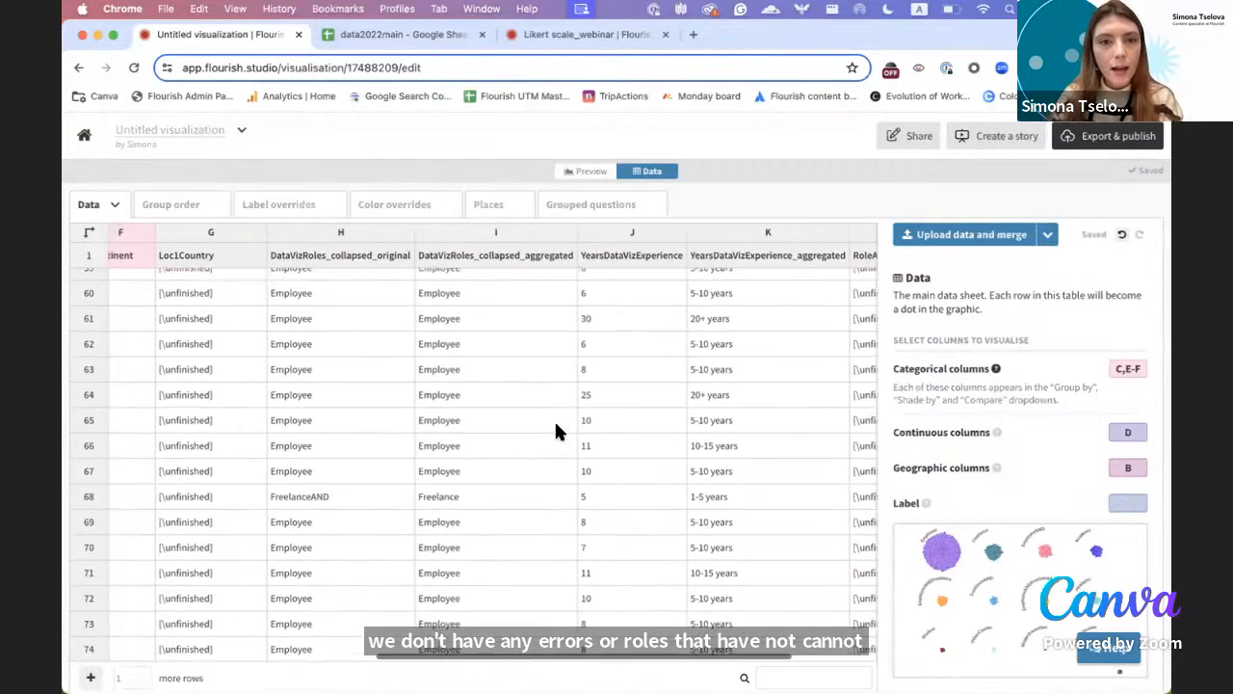
scroll(385, 381, up, 2)
scroll(385, 381, right, 1)
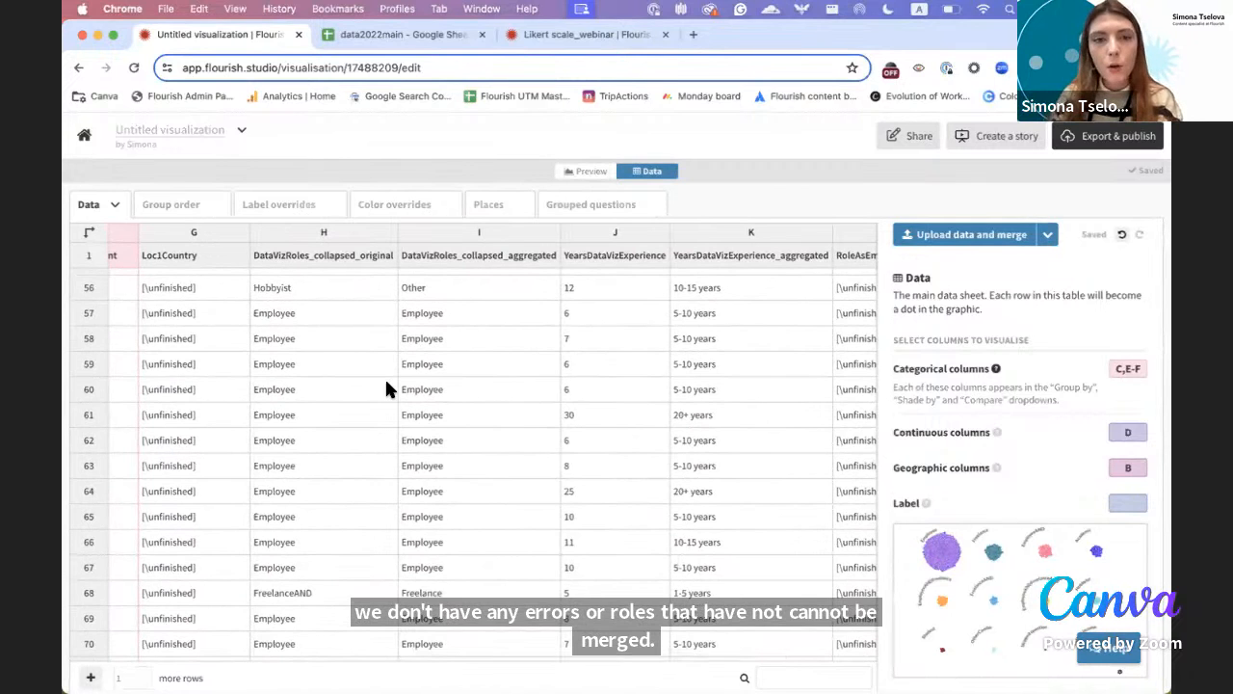
click(190, 236)
scroll(350, 271, right, 1)
scroll(349, 271, up, 1)
shift+click(304, 233)
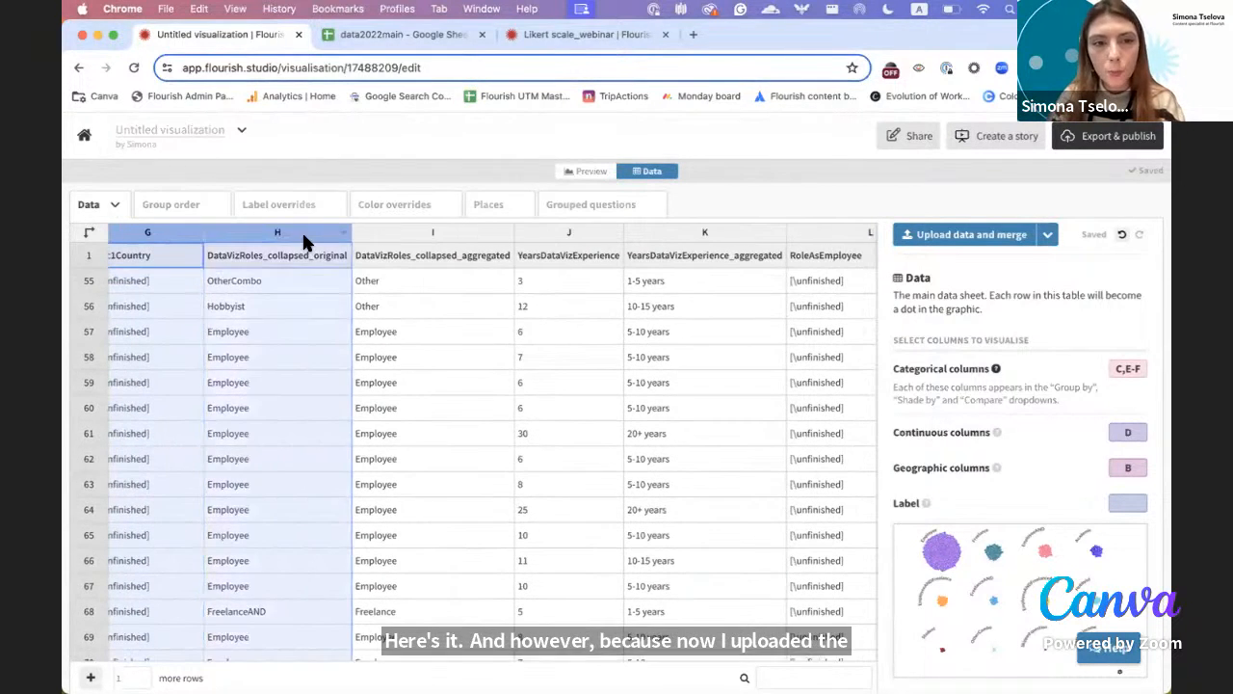
right_click(302, 236)
click(365, 338)
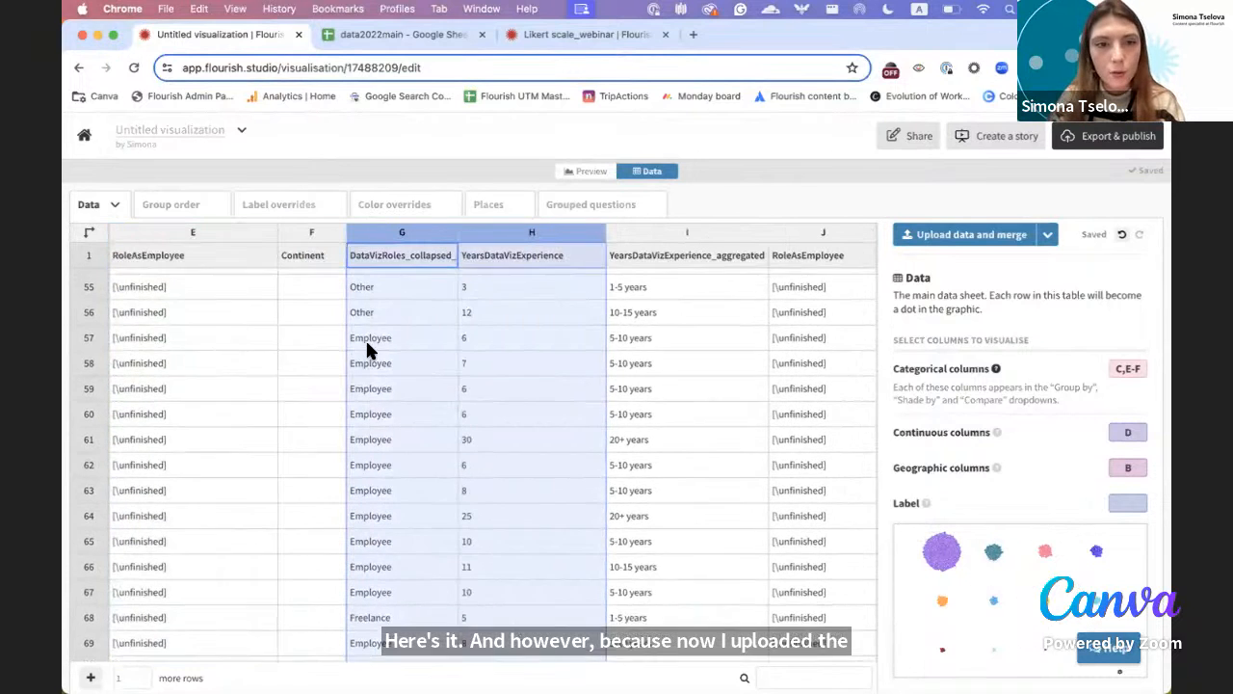
- Remove the newly merged duplicate YearsDataVizExperience and RoleAsEmployee columns, keeping the two aggregated columns
scroll(365, 338, up, 3)
click(509, 339)
scroll(513, 286, up, 1)
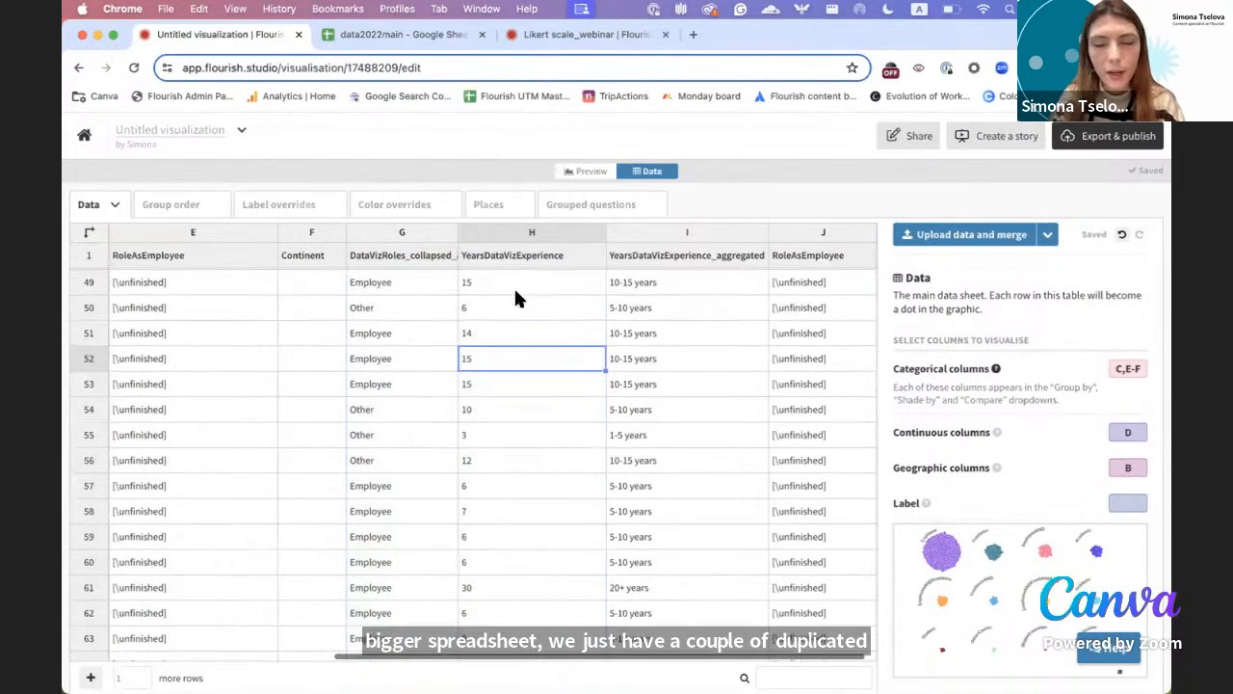
click(569, 231)
scroll(568, 231, up, 1)
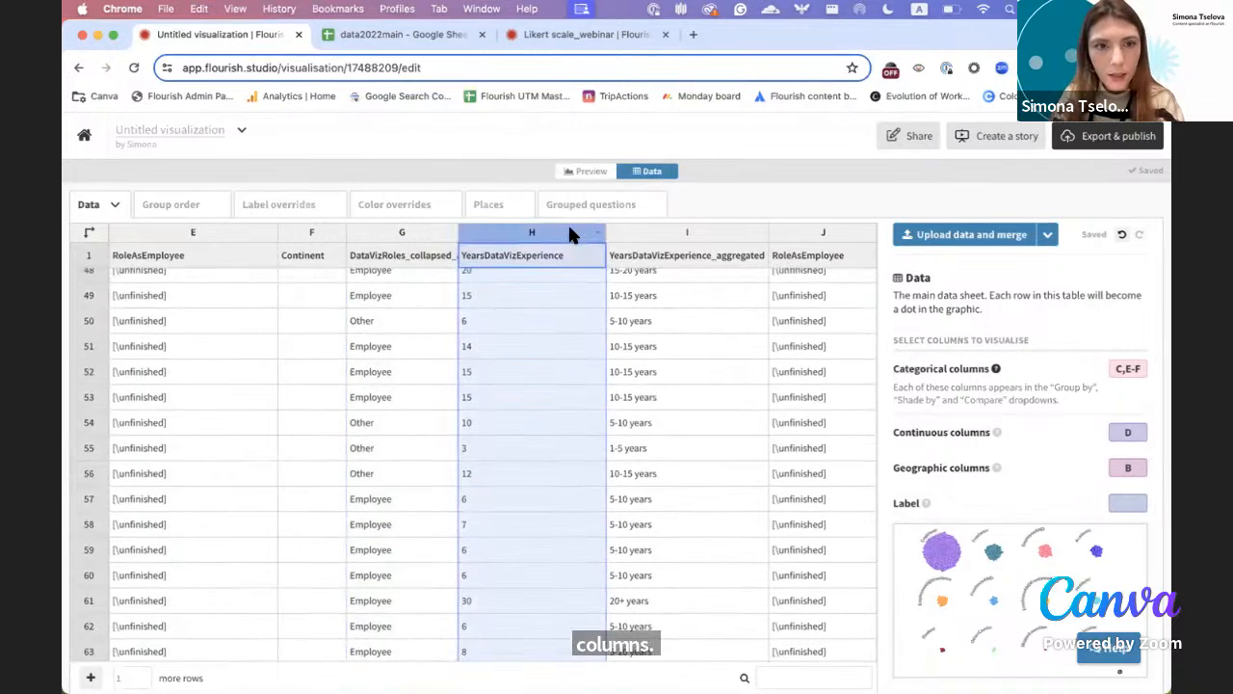
right_click(569, 234)
click(600, 336)
click(795, 235)
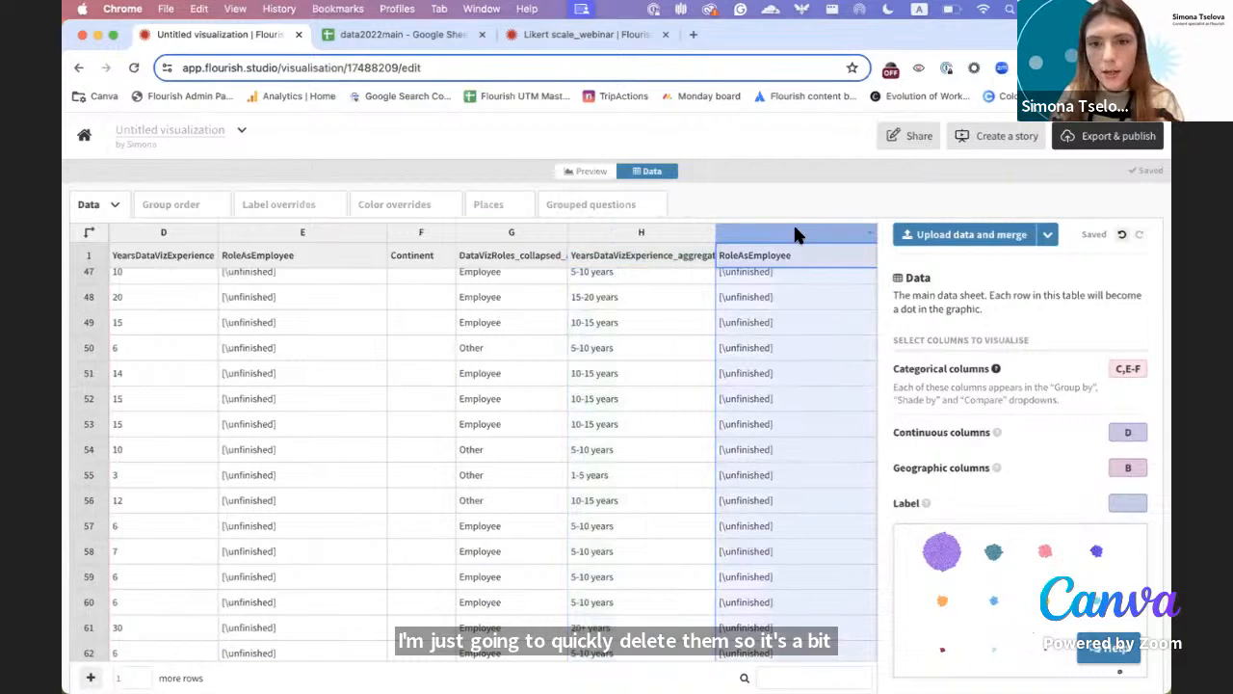
right_click(794, 234)
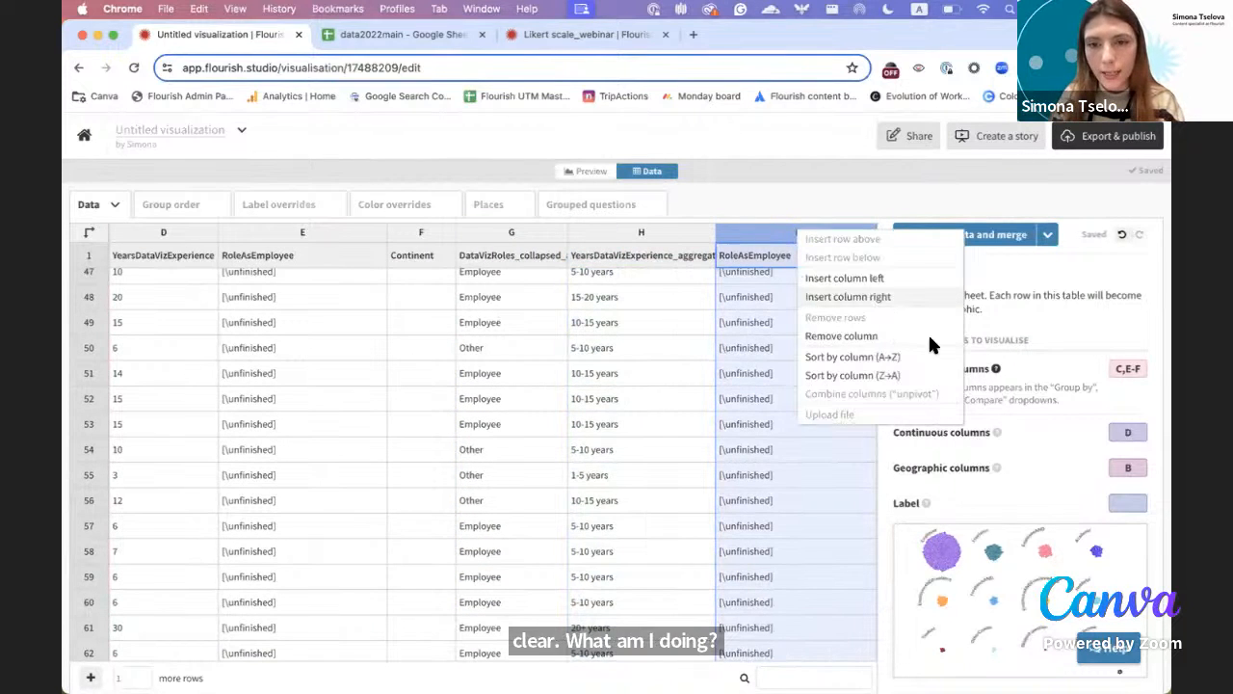
click(817, 336)
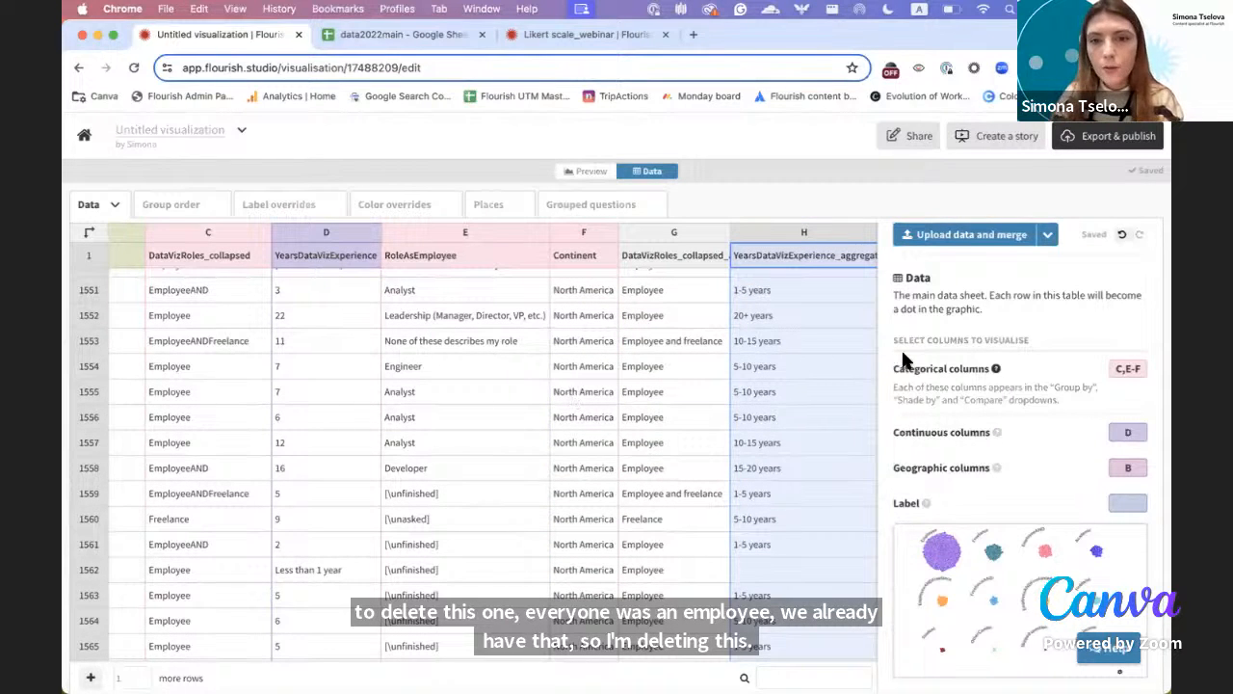
- Set the categorical columns to E-H to drop DataVizRoles_collapsed and bind both aggregated columns
click(1124, 368)
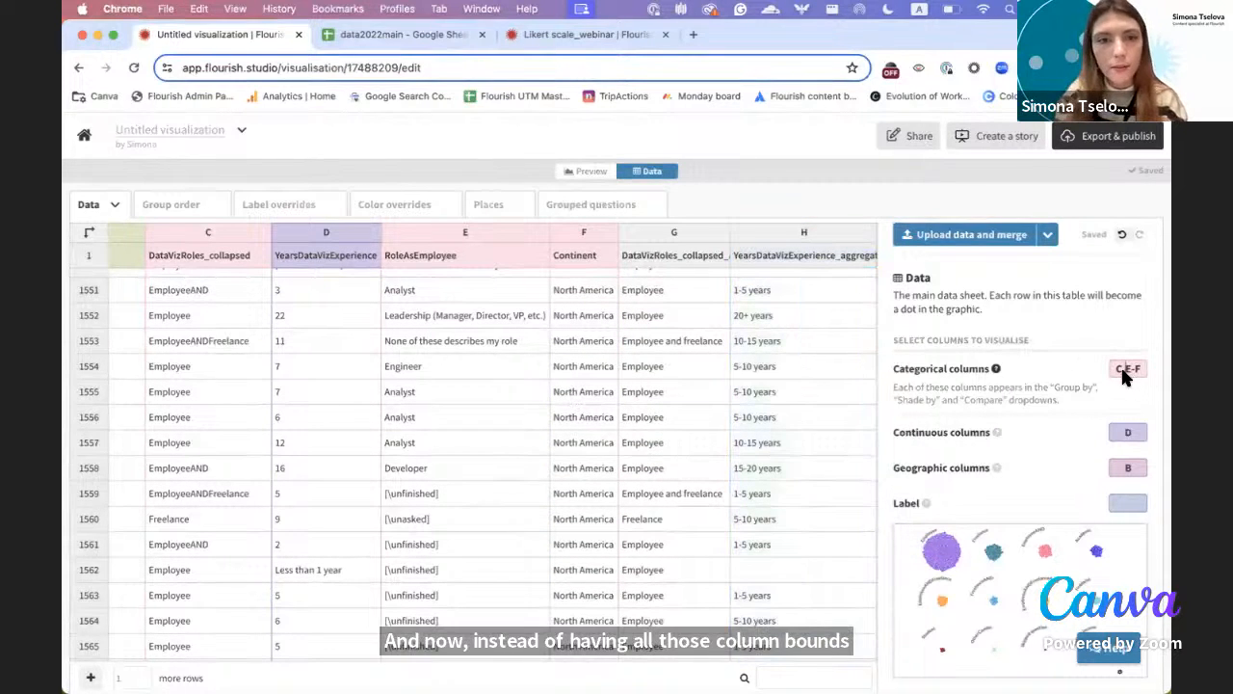
key(BackSpace)
key(BackSpace)
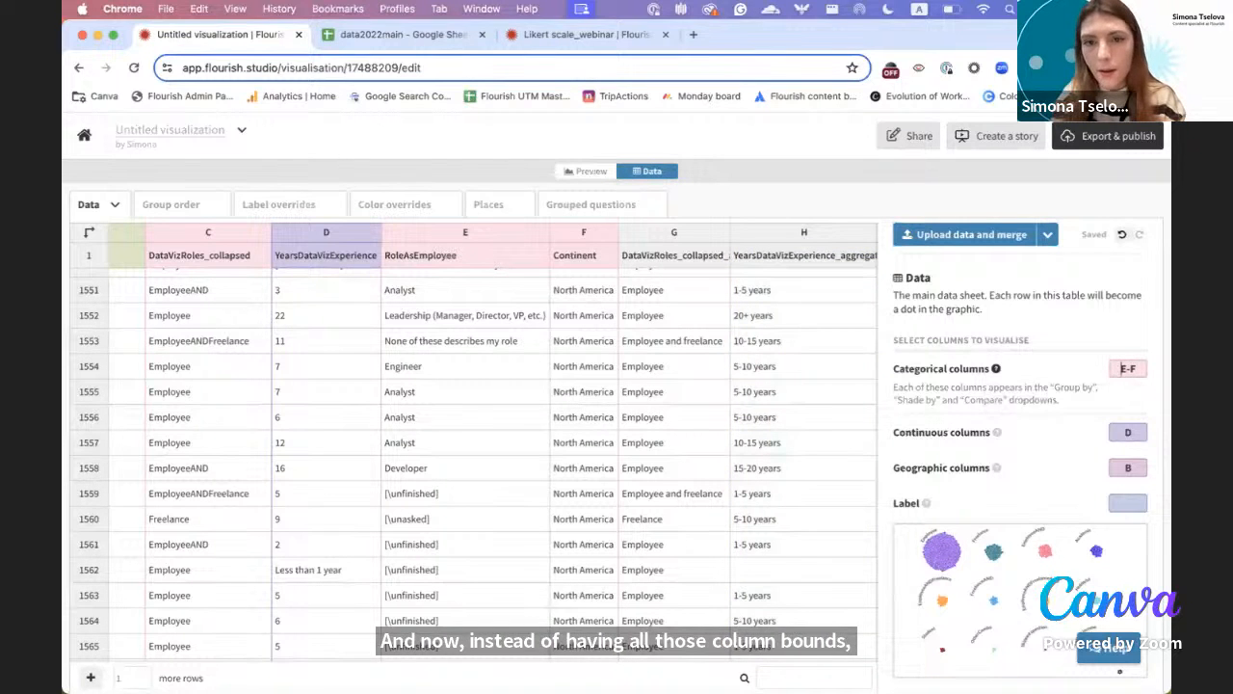
click(1140, 367)
key(BackSpace)
text(H)
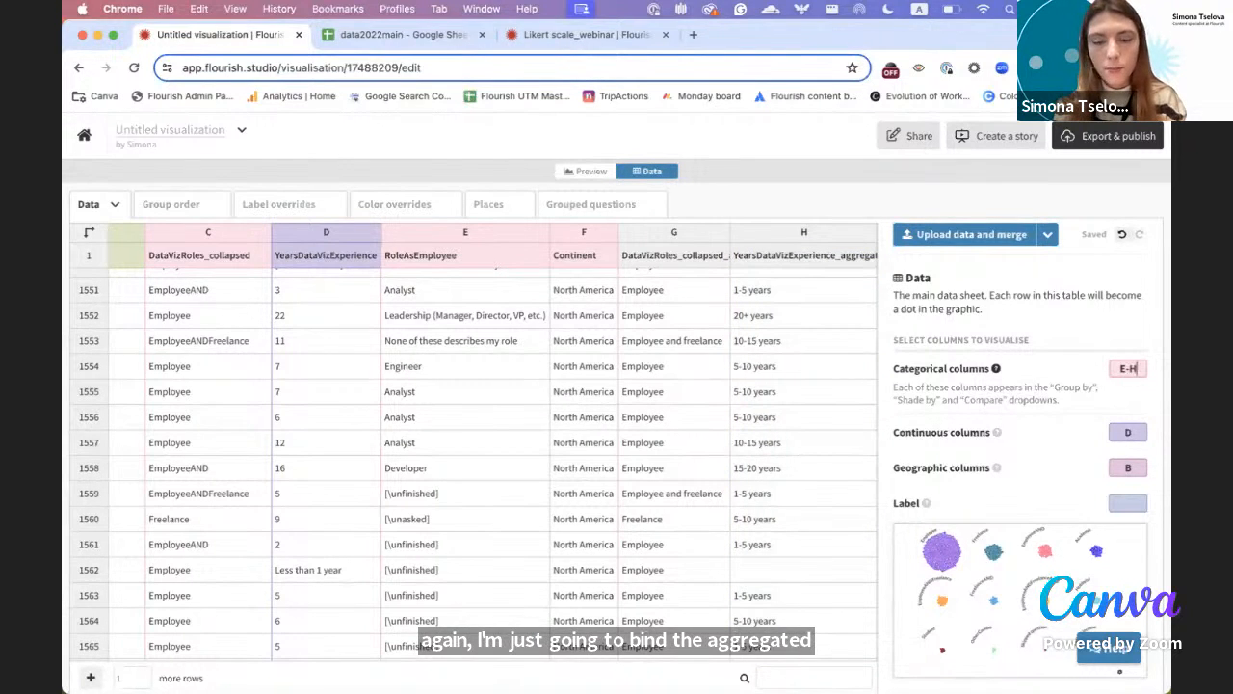
key(Return)
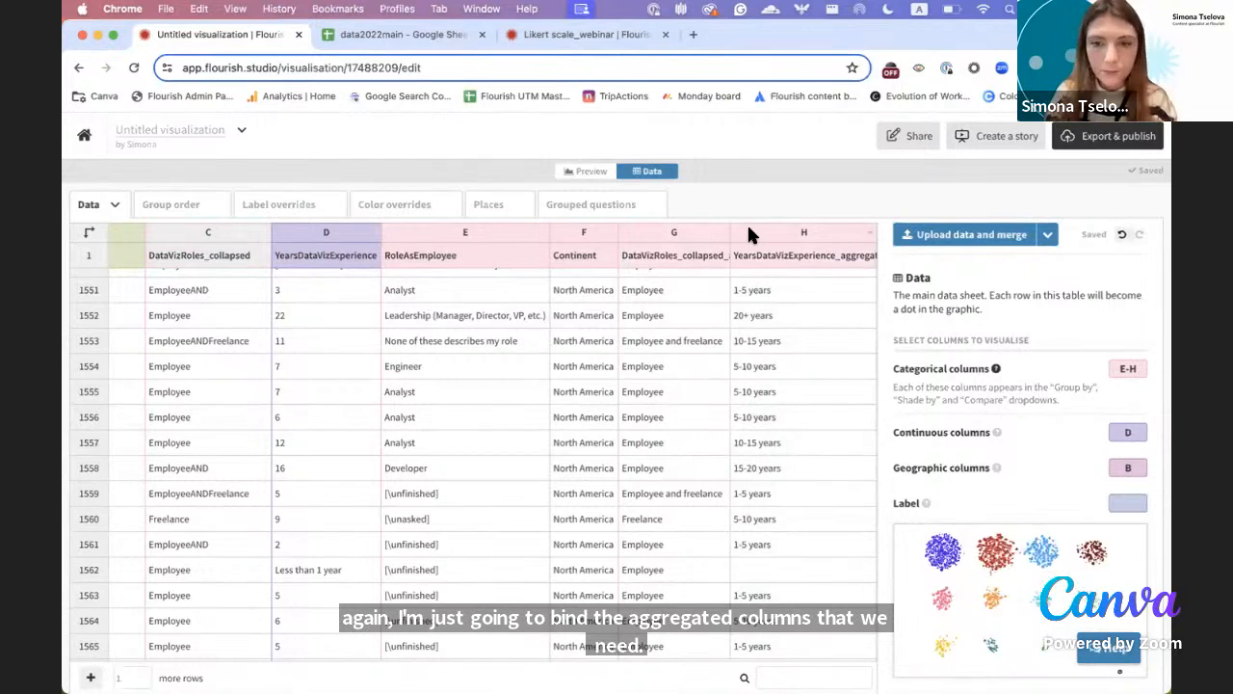
- Preview the visualization and group the dots by DataVizRoles_collapsed_aggregated
click(590, 172)
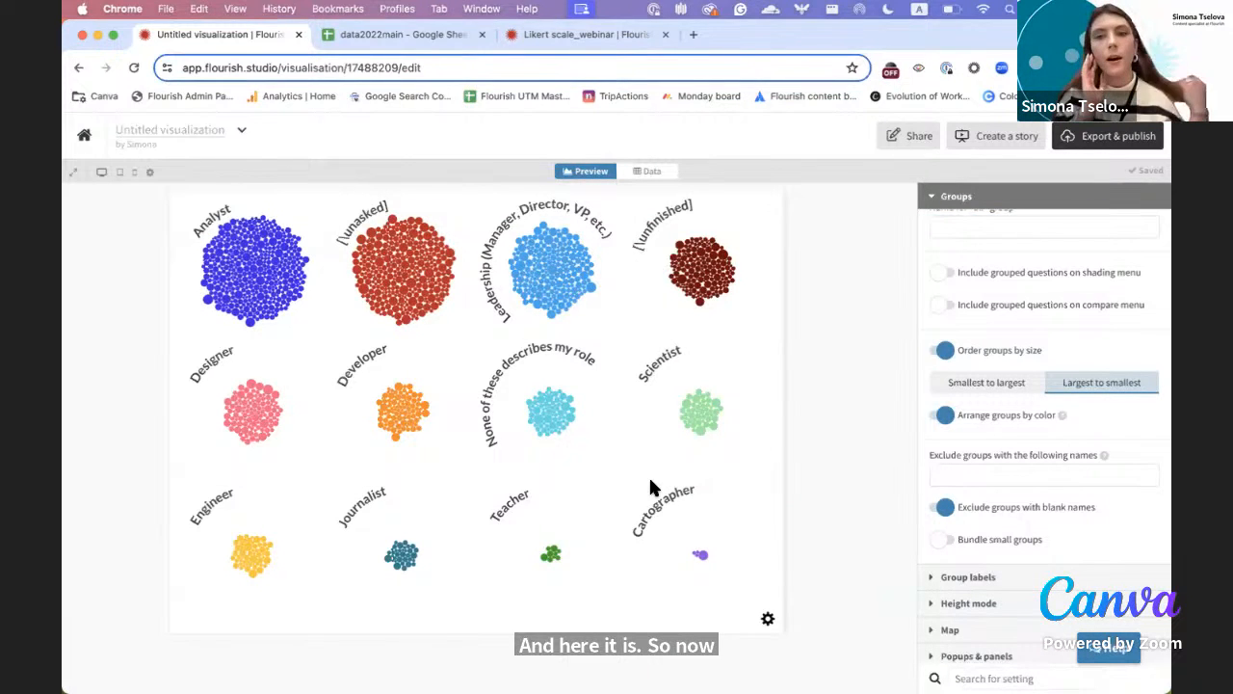
click(768, 617)
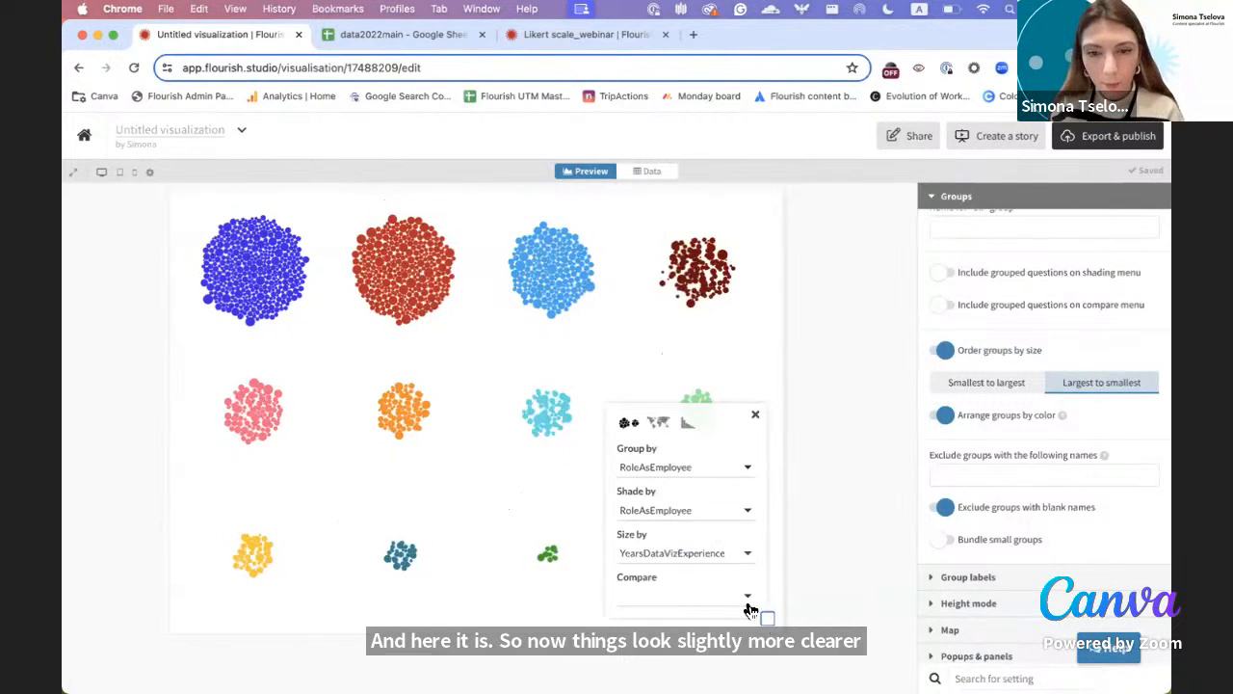
click(681, 507)
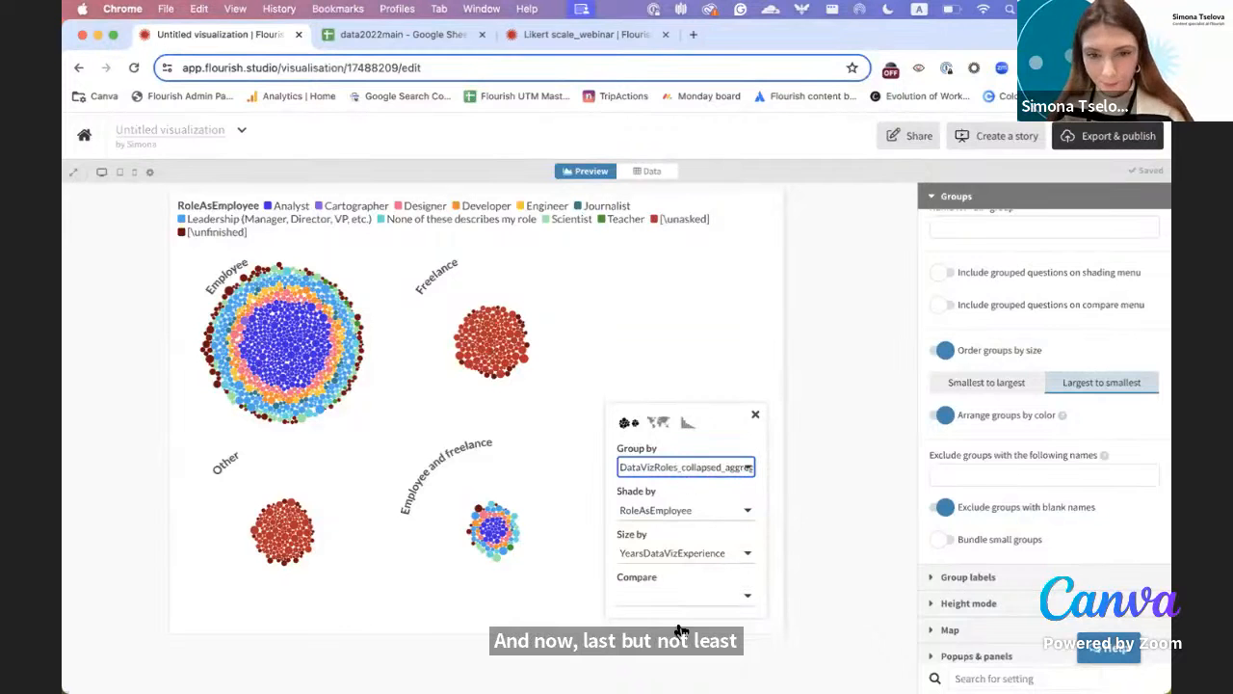
- Switch the chart to height mode, group it by RoleAsEmployee and close the chart controls
click(687, 424)
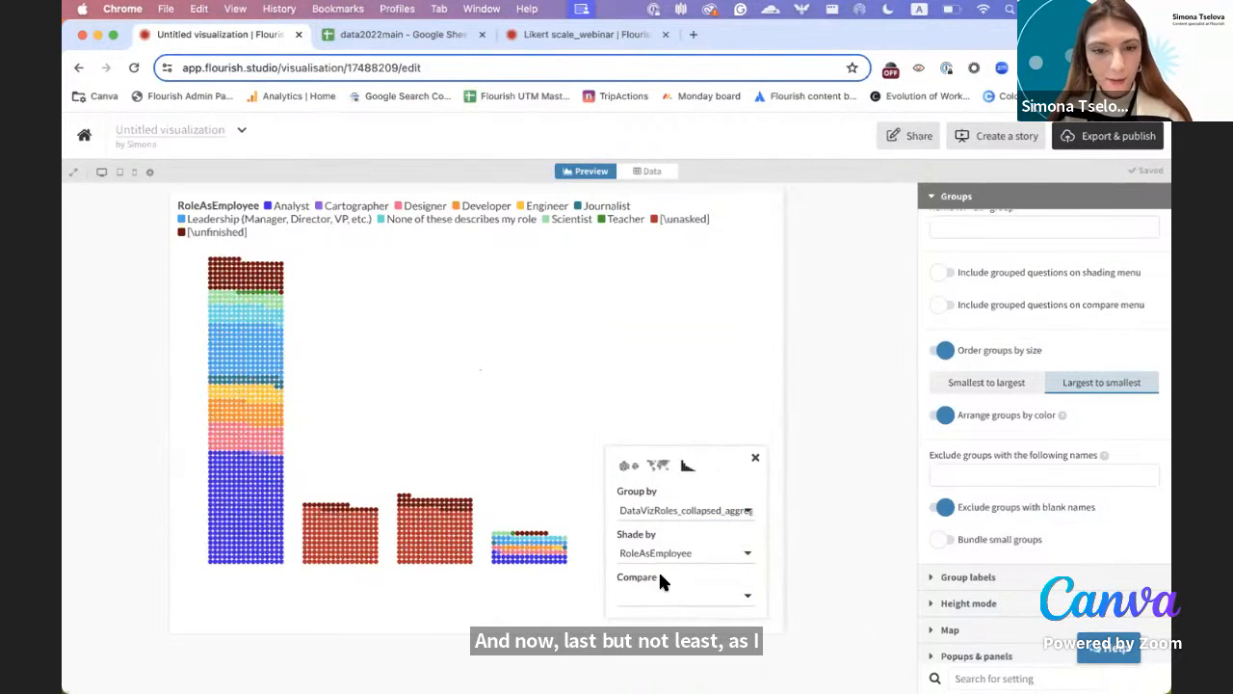
click(664, 473)
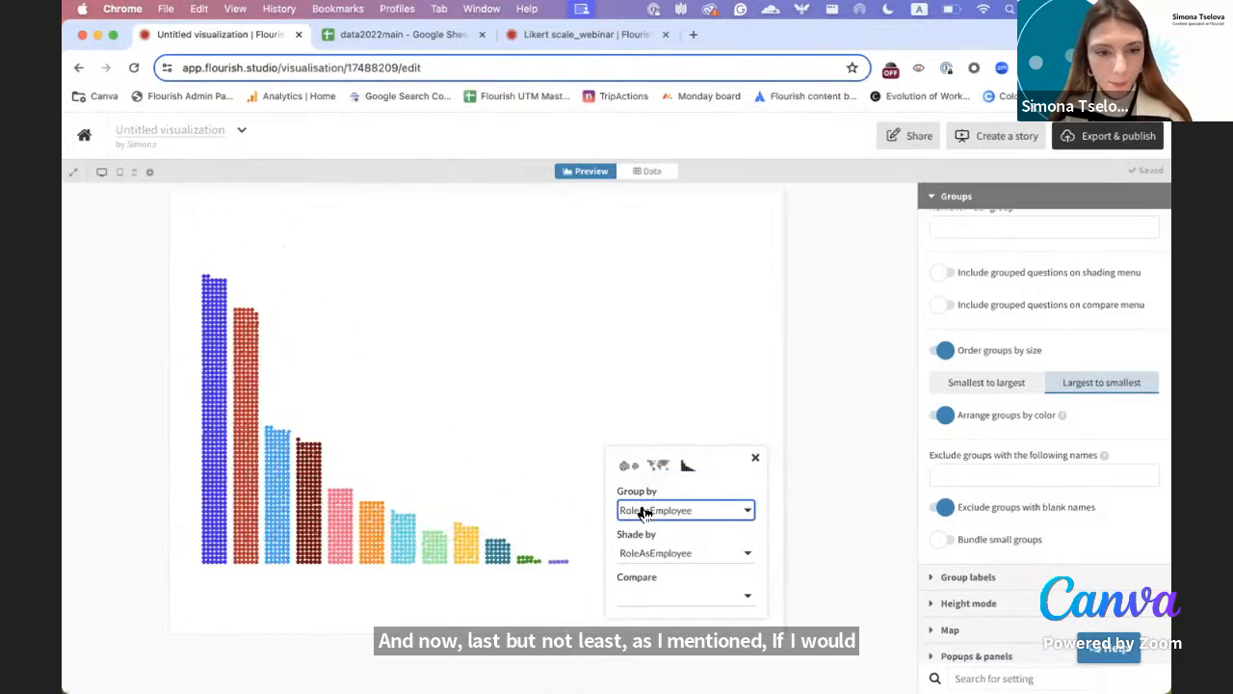
click(755, 458)
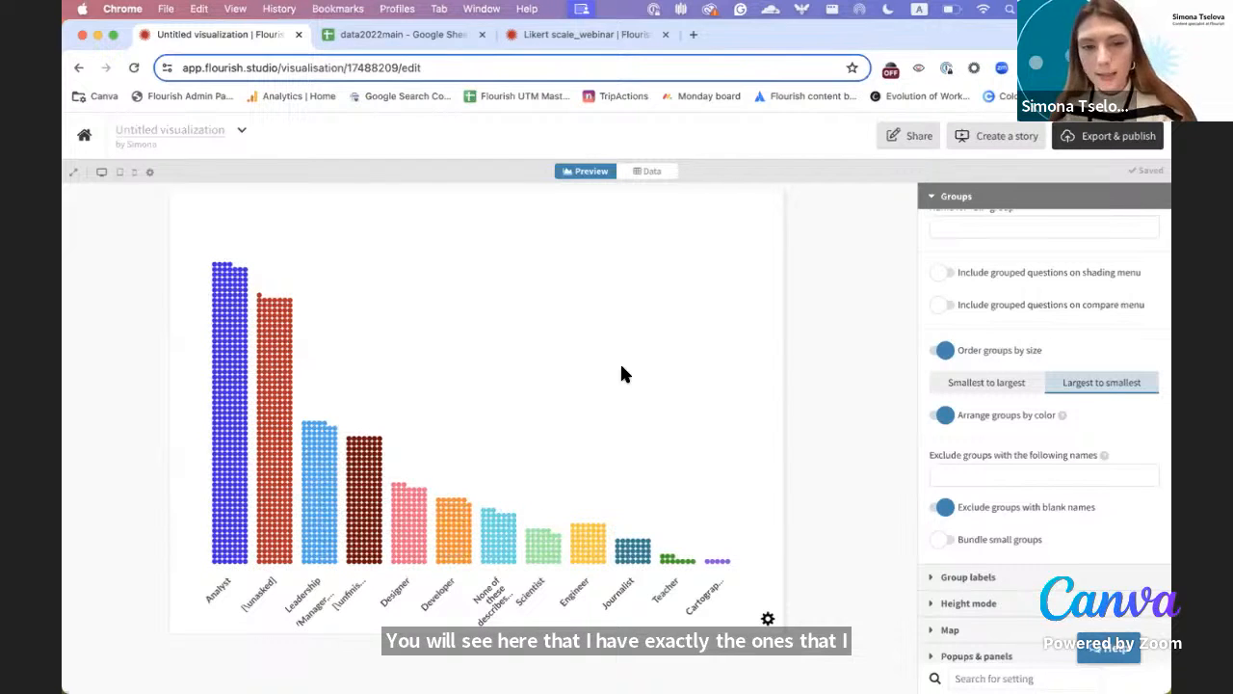
- Copy the [\unfinished] value from the RoleAsEmployee data and add it, followed by a comma, to the excluded group names
click(654, 168)
scroll(498, 396, left, 2)
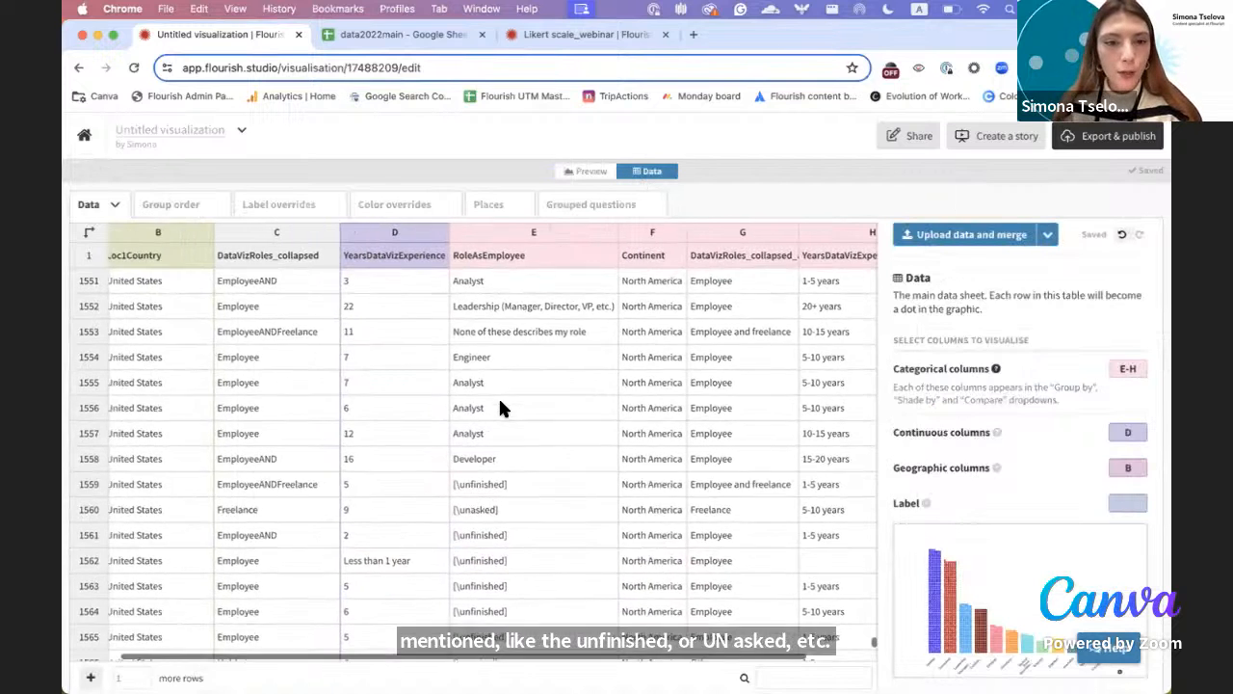
scroll(498, 396, down, 1)
click(490, 486)
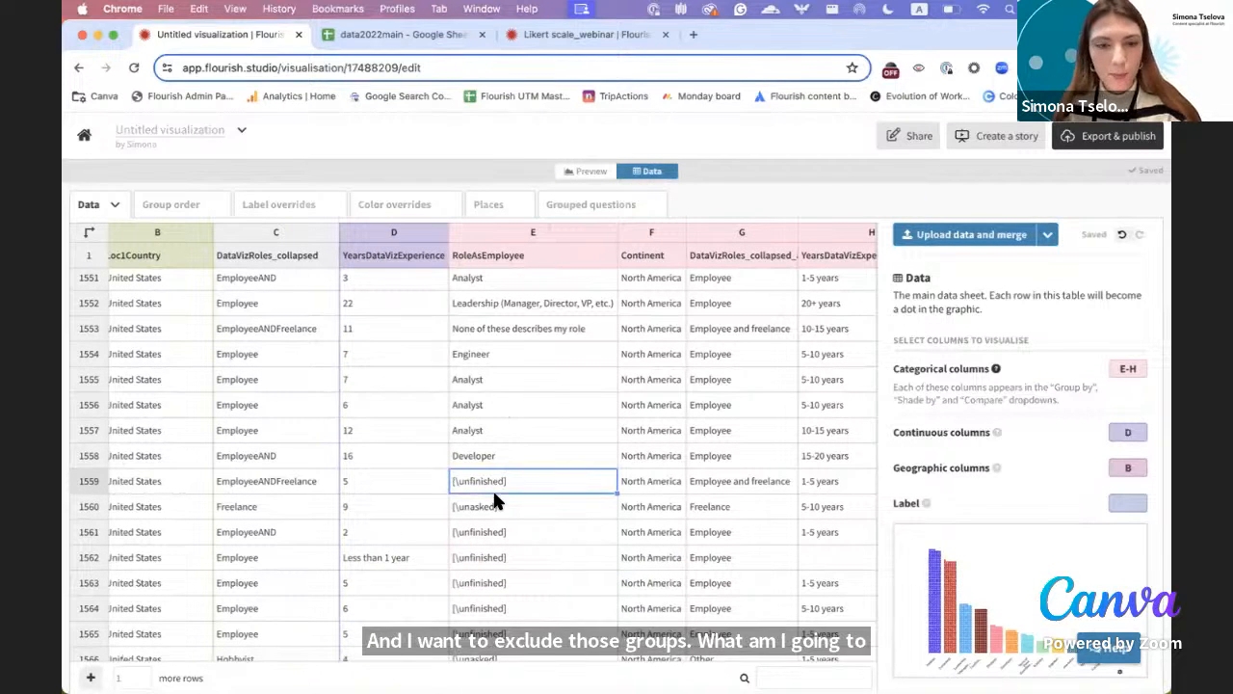
click(576, 174)
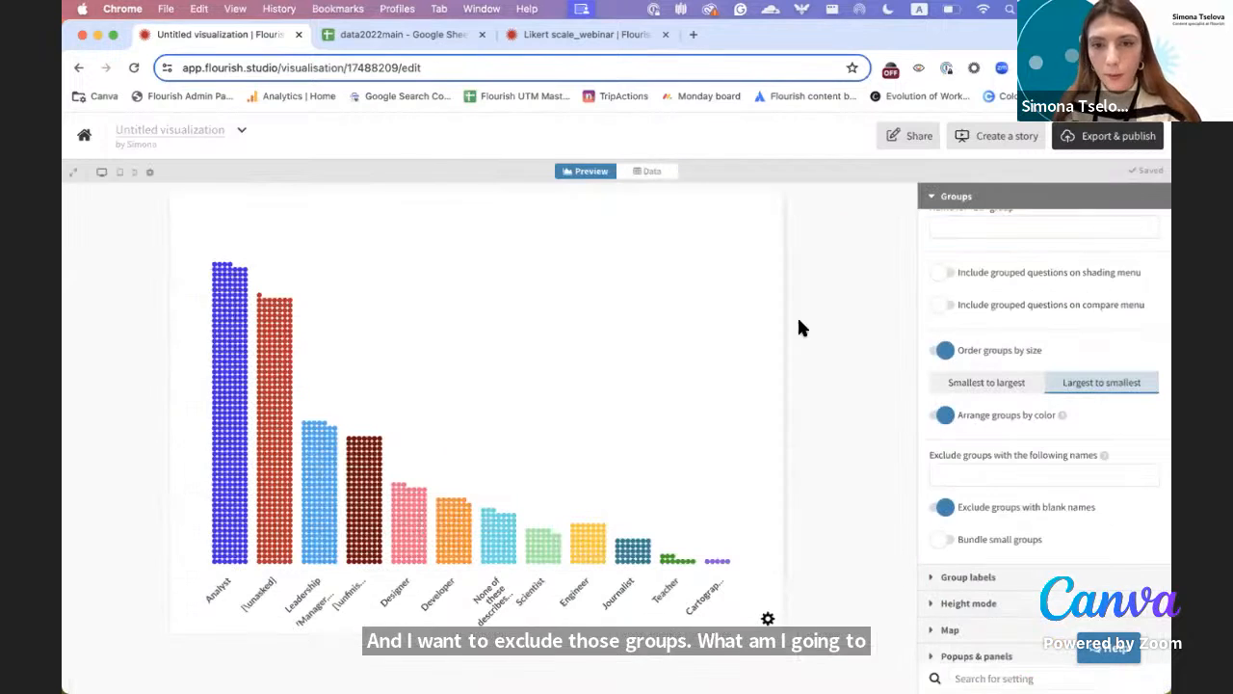
click(995, 473)
text([\unfinished])
text(,)
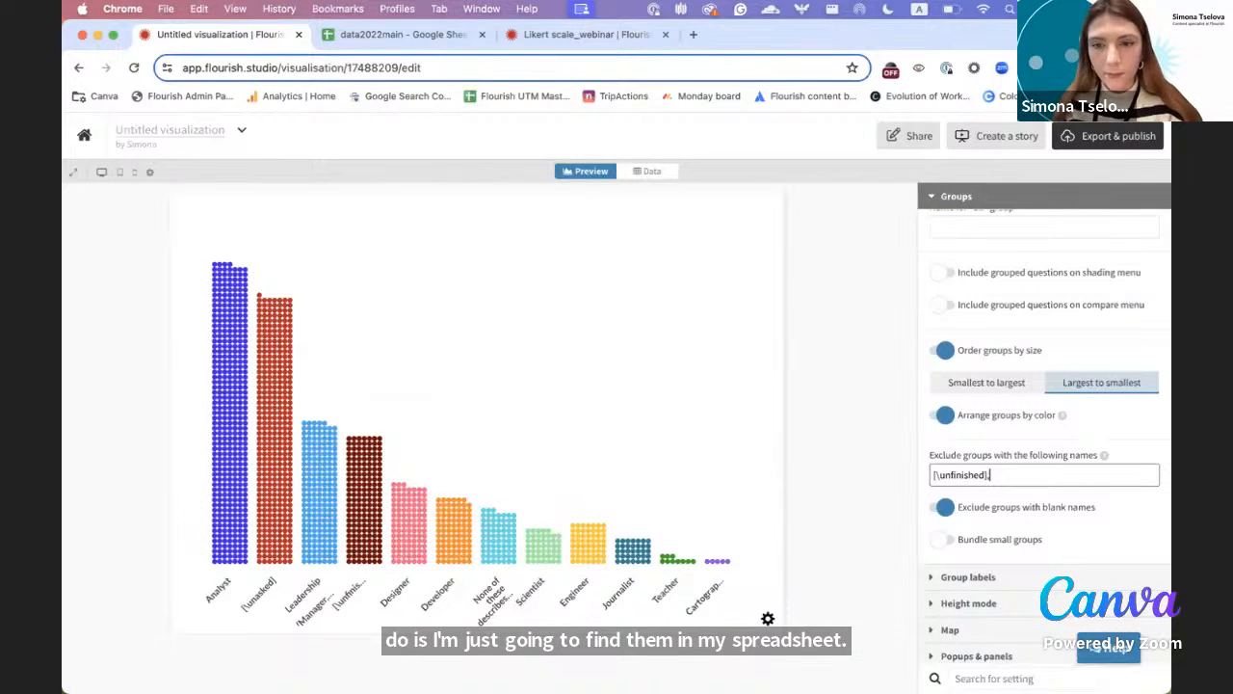
click(885, 525)
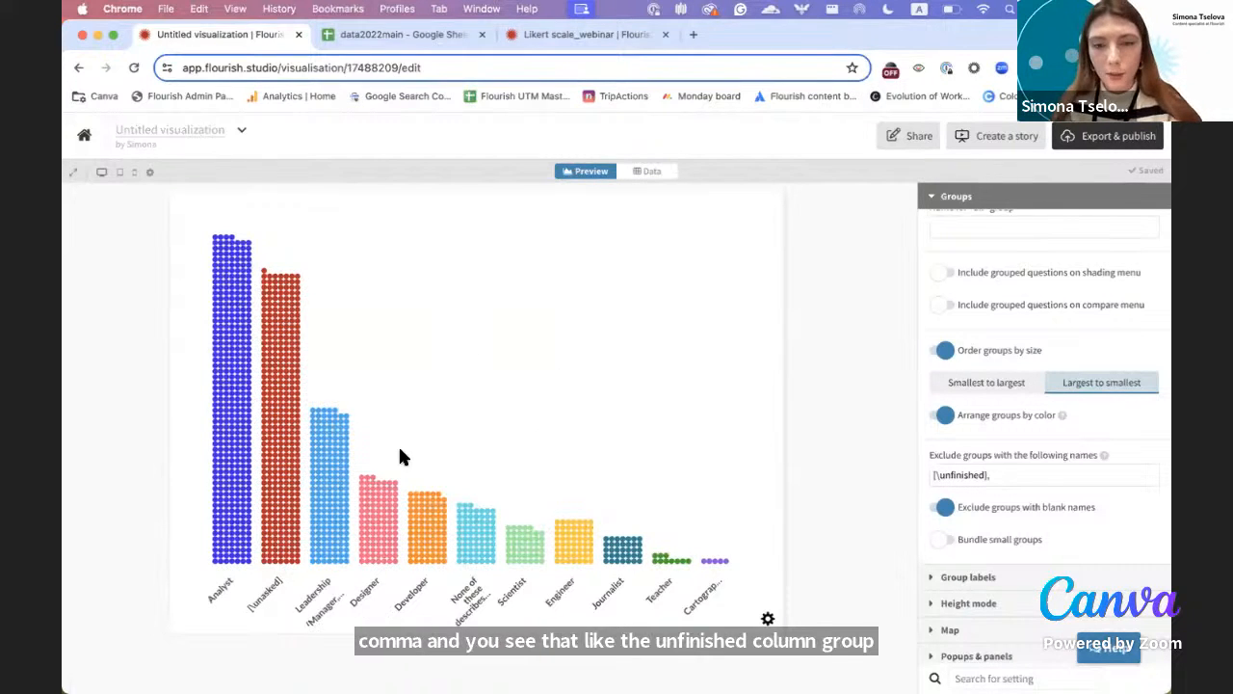
- Copy the [\unasked] value from the RoleAsEmployee data and append it to the excluded group names
click(647, 170)
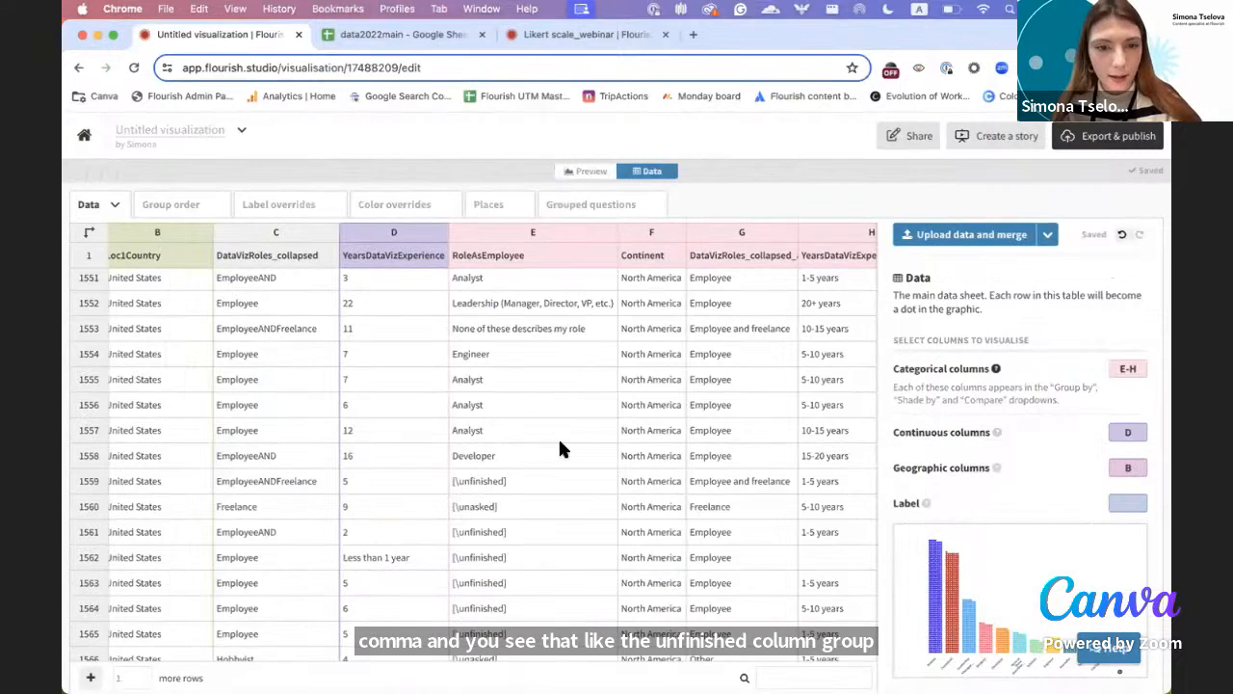
click(482, 501)
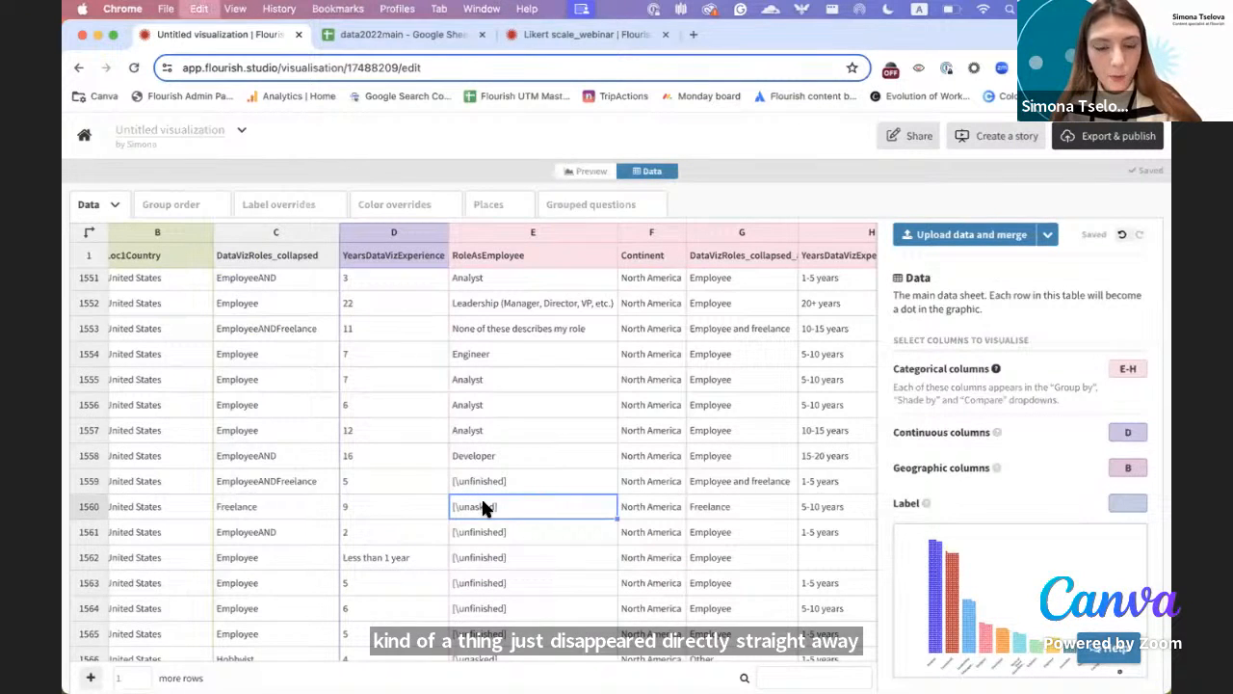
click(583, 170)
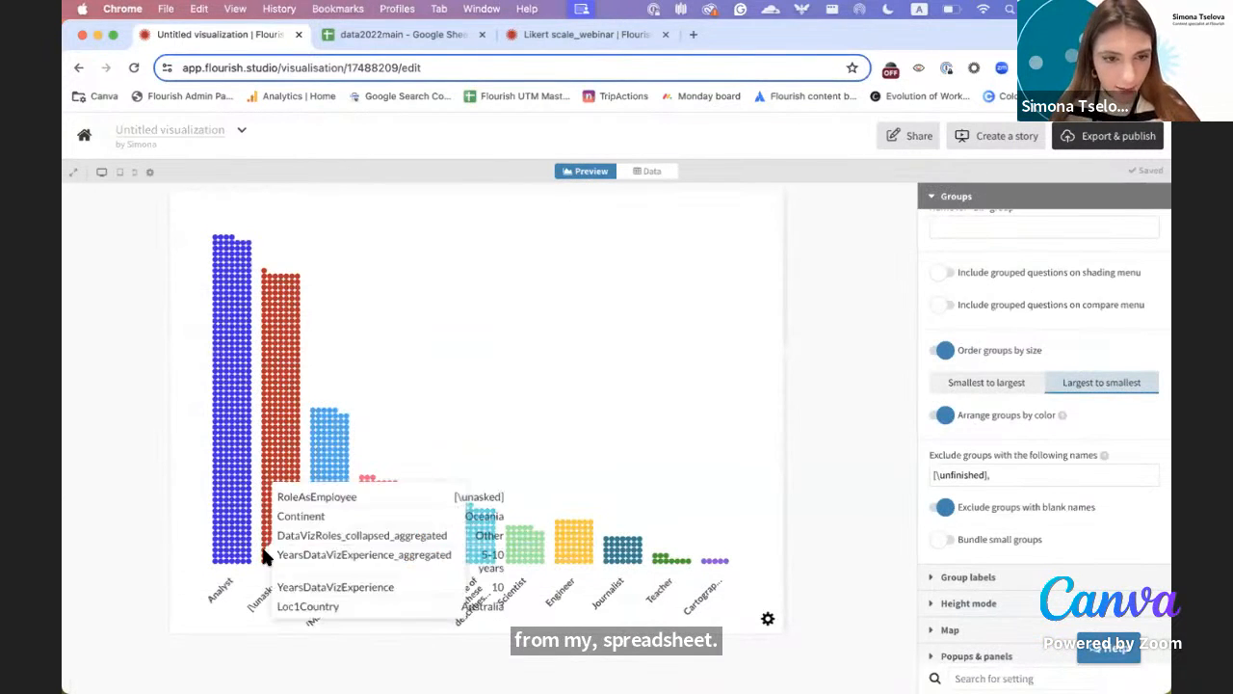
text([\unasked])
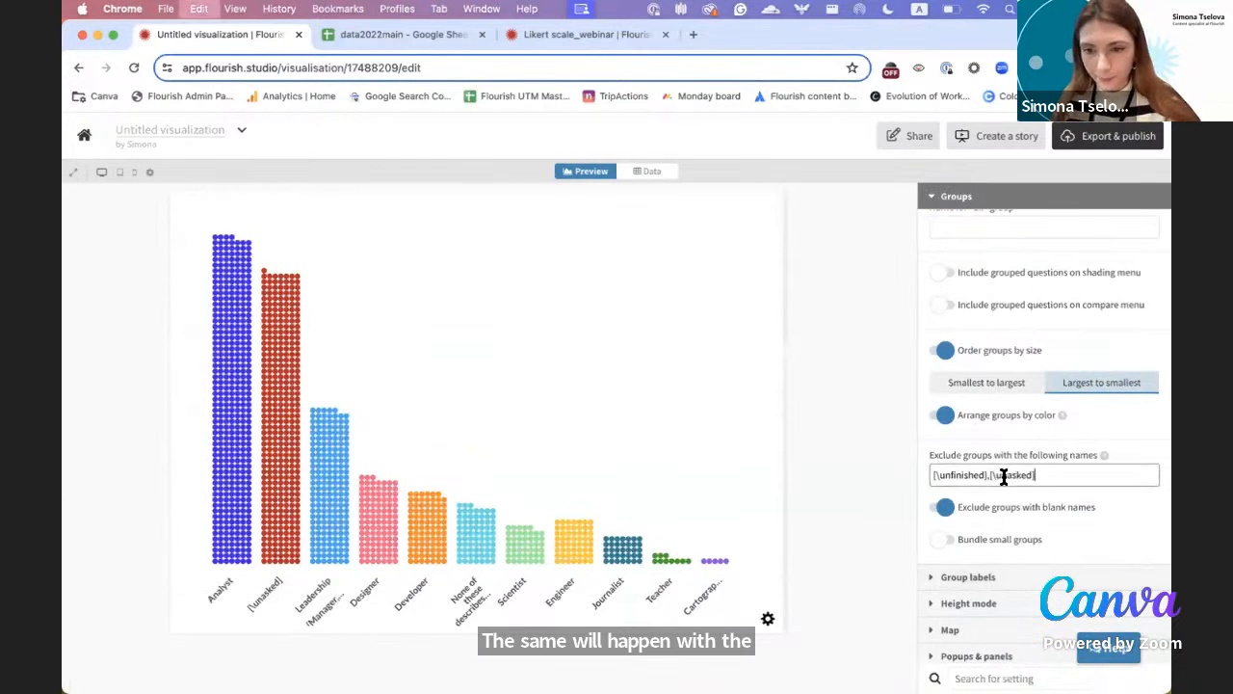
click(864, 267)
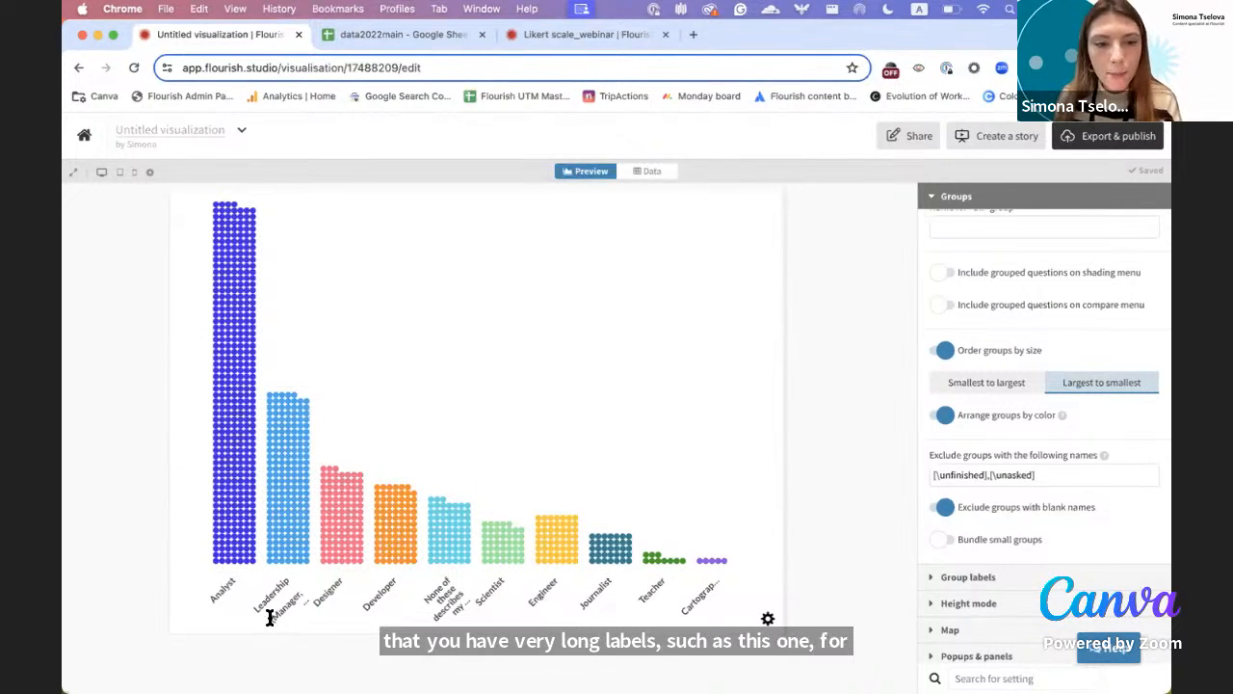
- Switch the chart from height mode back to the clustered dot view and close the chart controls
click(768, 617)
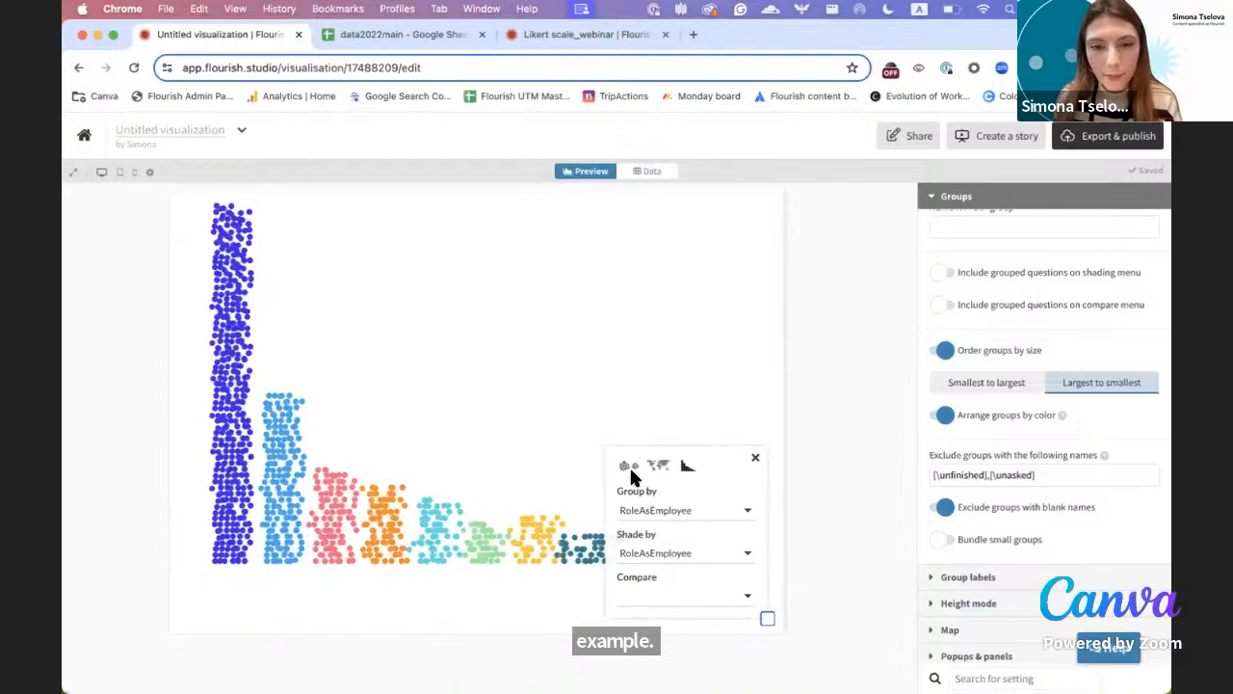
click(629, 468)
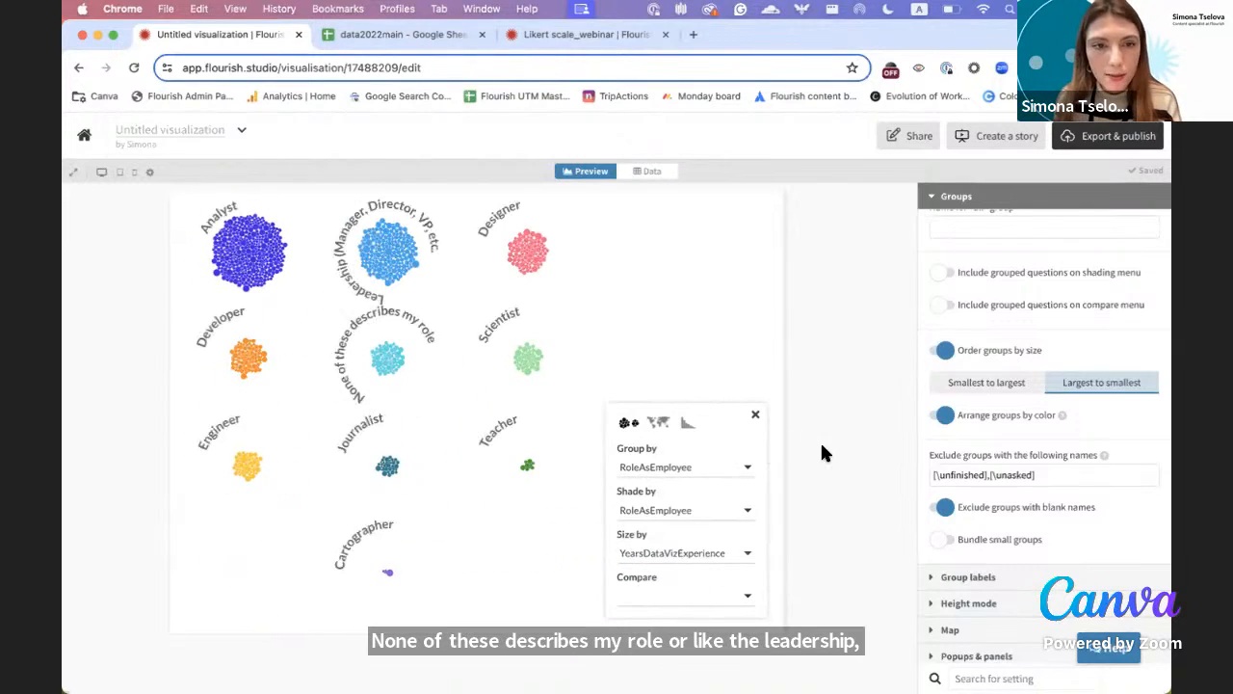
click(754, 415)
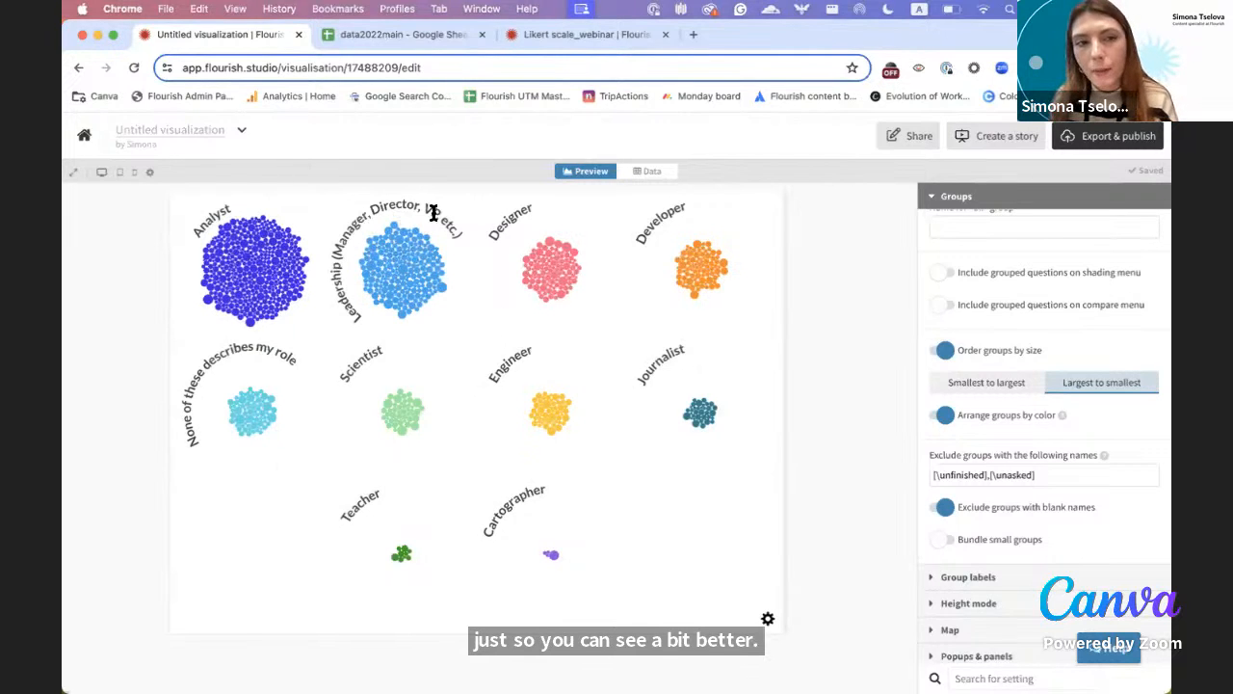
- Copy the value "Leadership (Manager, Director, VP, etc.)" from the RoleAsEmployee data into the first original label cell of the label overrides
click(651, 177)
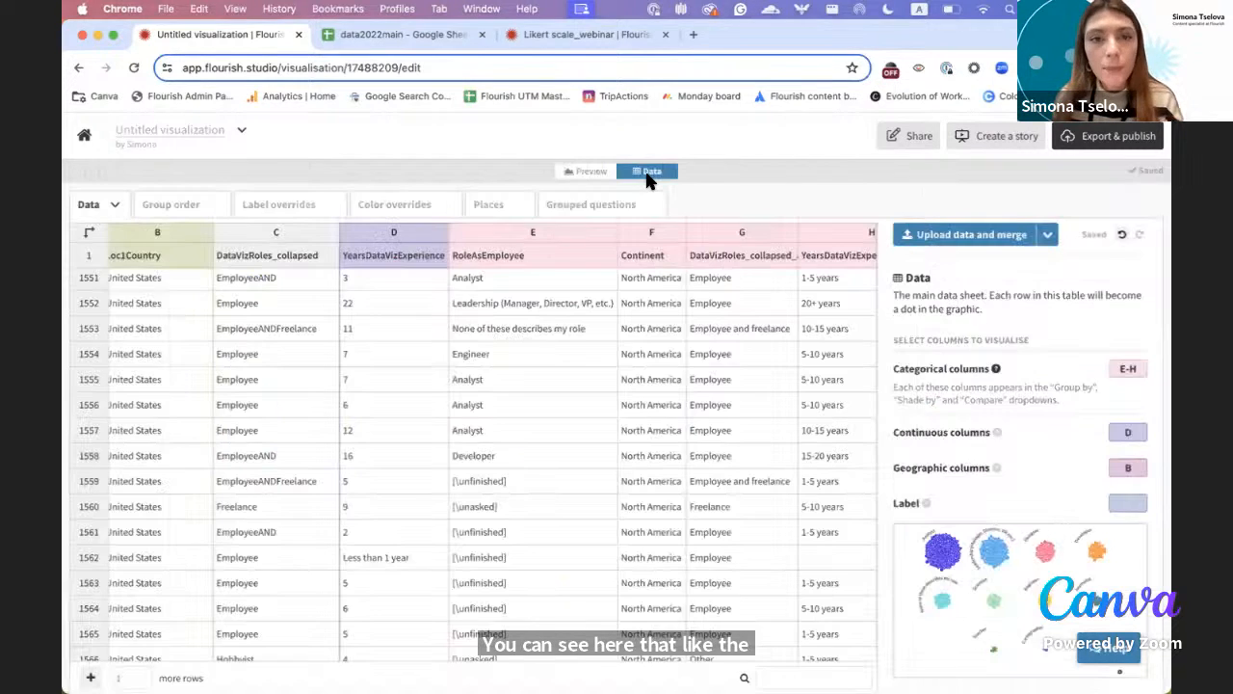
click(537, 304)
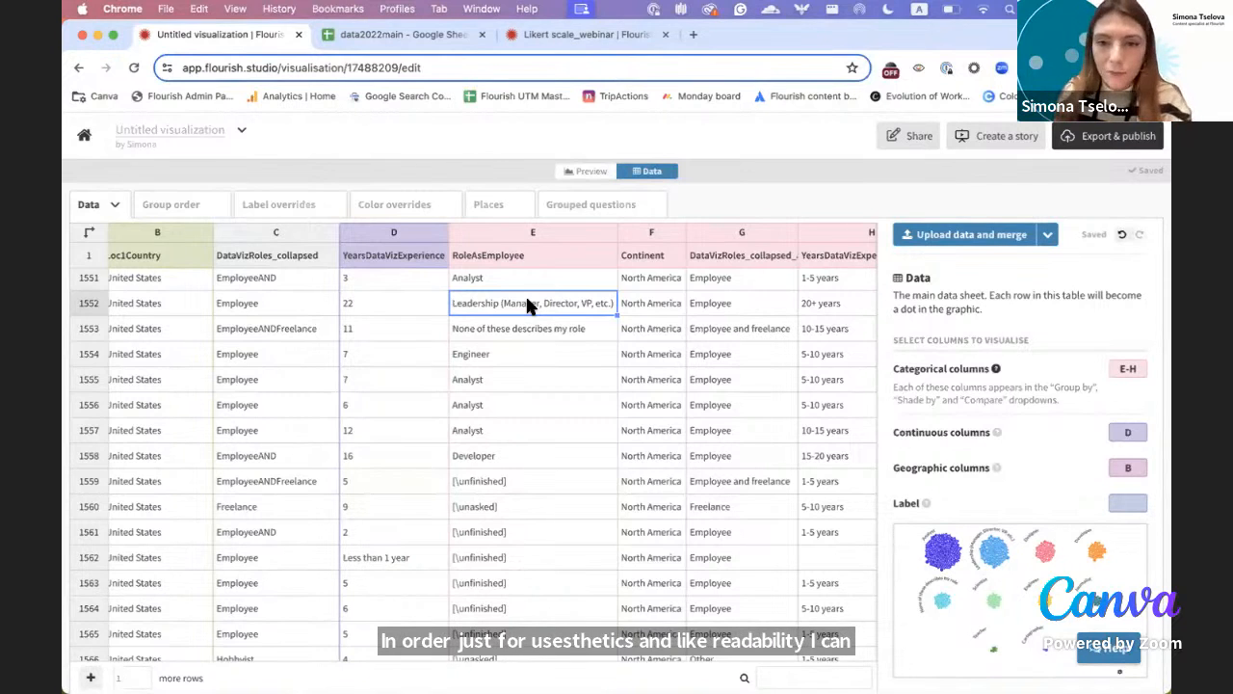
click(292, 206)
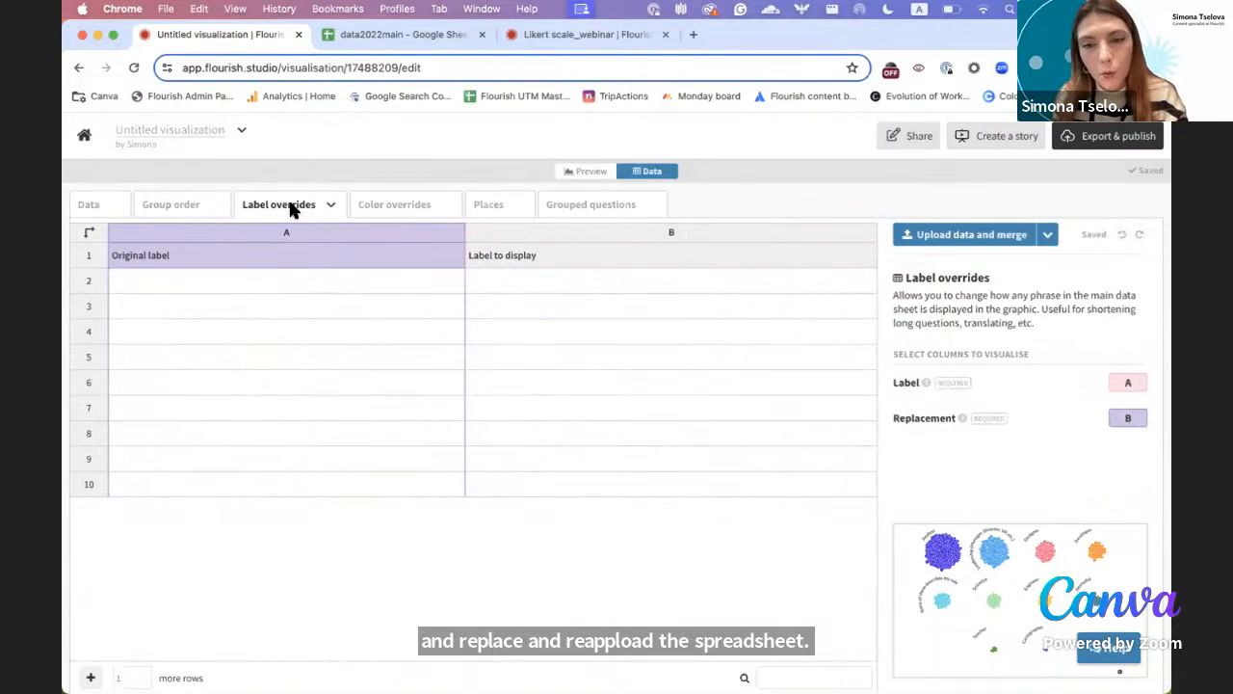
click(251, 279)
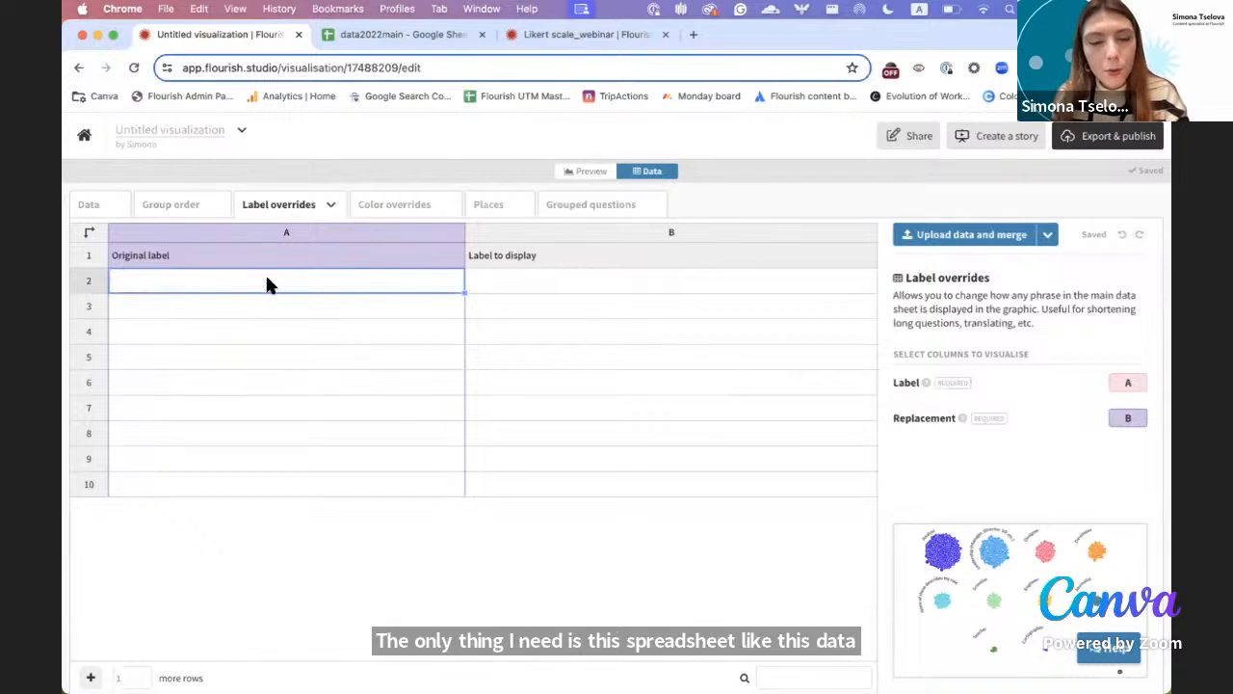
text(Leadership (Manager, Director, VP, etc.))
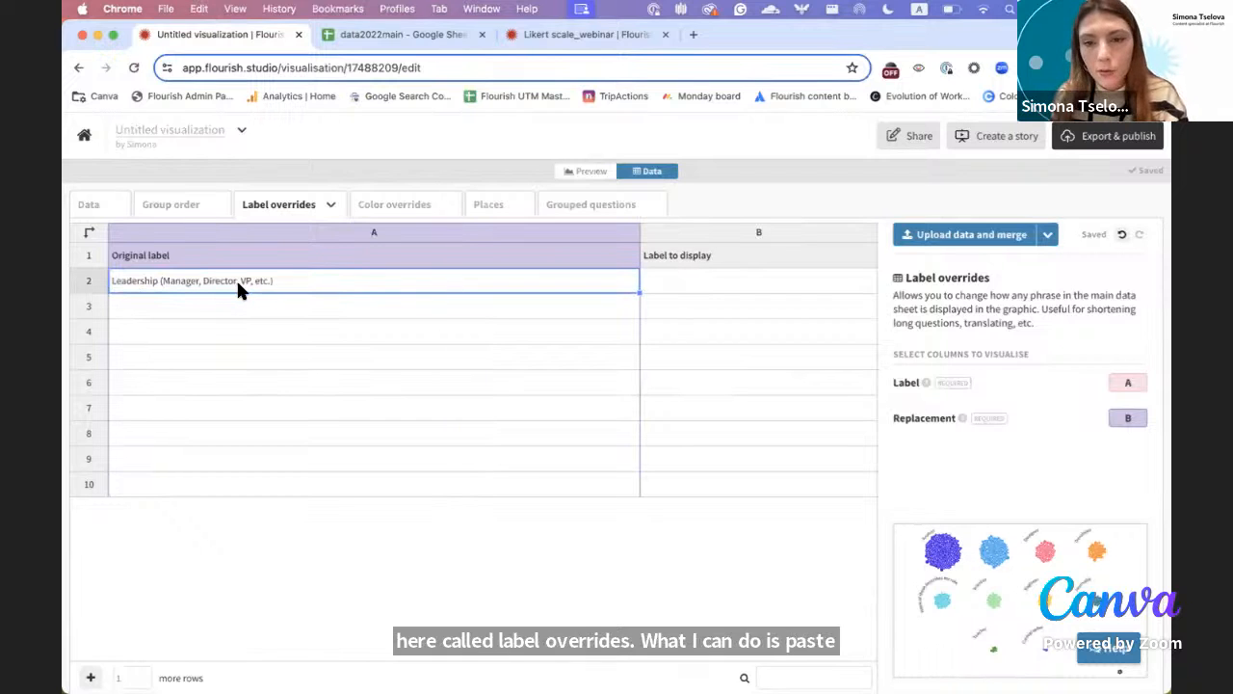
- Enter "Leadership" as the label to display for the long Leadership label and preview the visualization
click(656, 280)
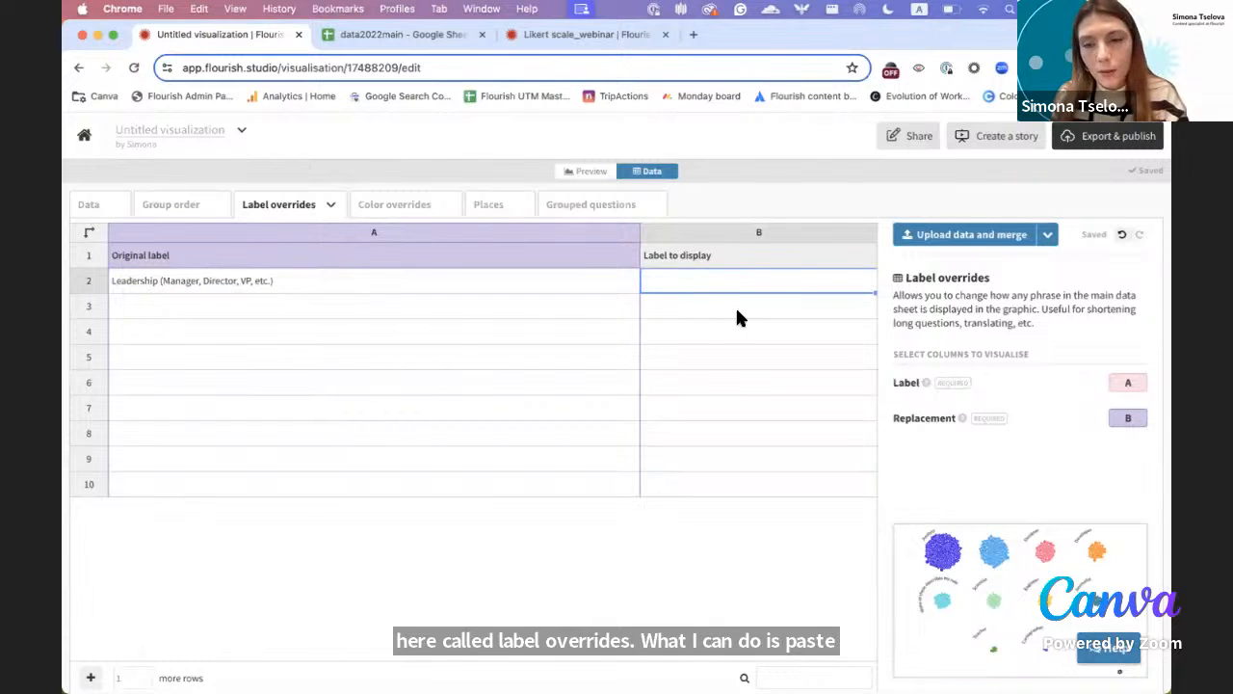
double_click(702, 279)
text(Le)
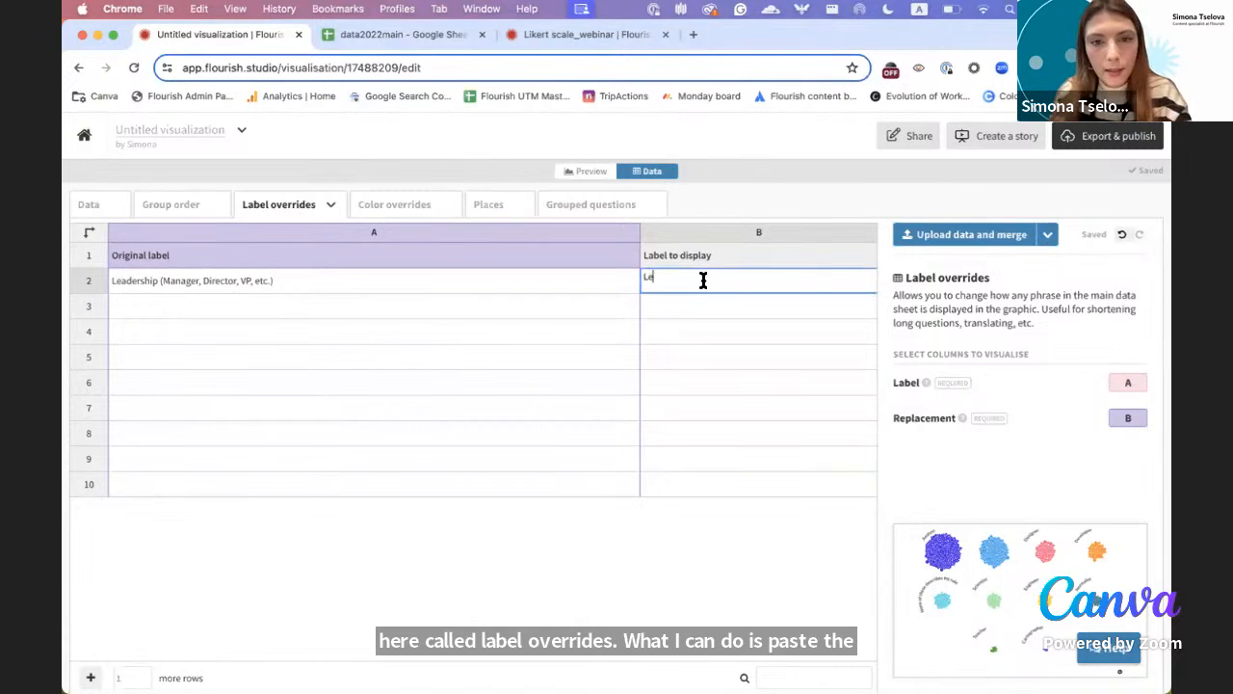
text(adership)
key(Return)
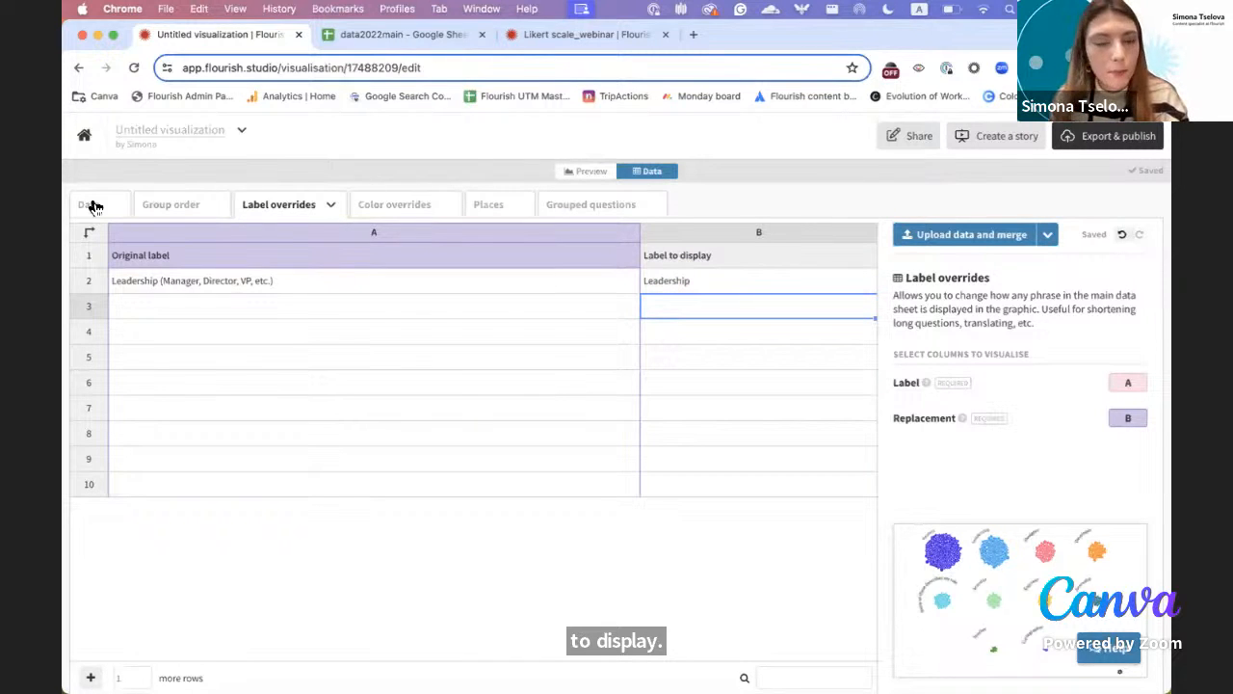
click(569, 172)
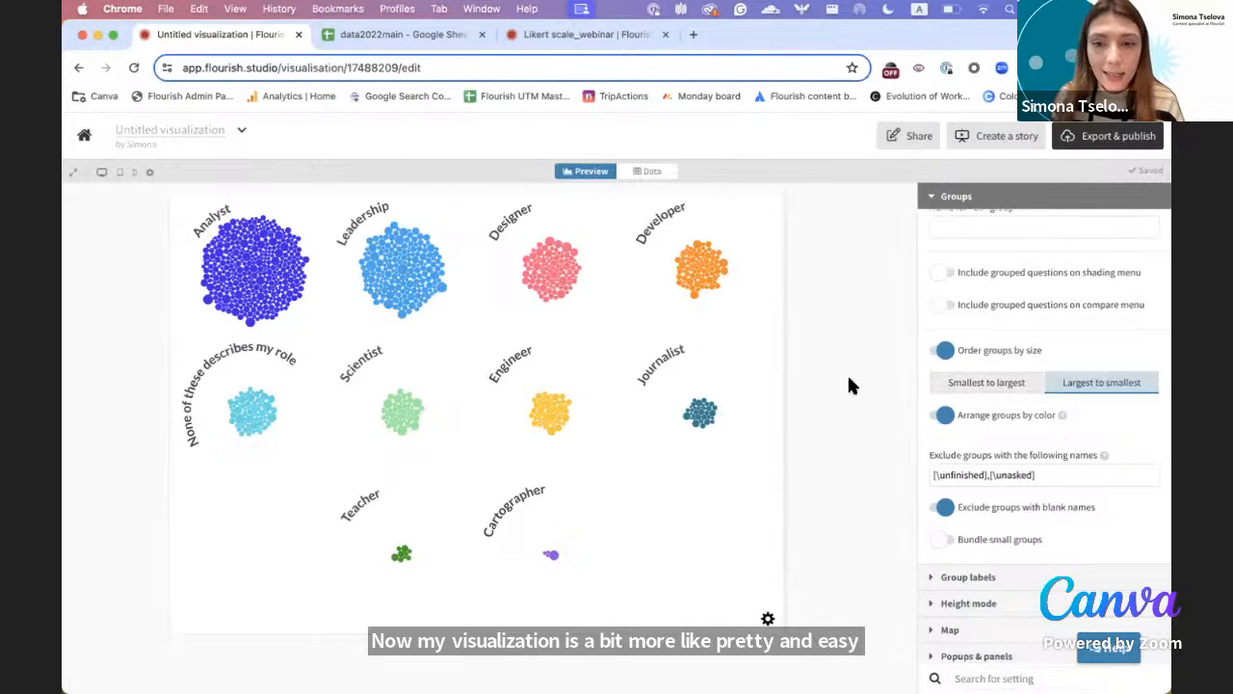
- Make the group labels show both the number of dots in each group and its size as a percentage of visible dots
click(1036, 194)
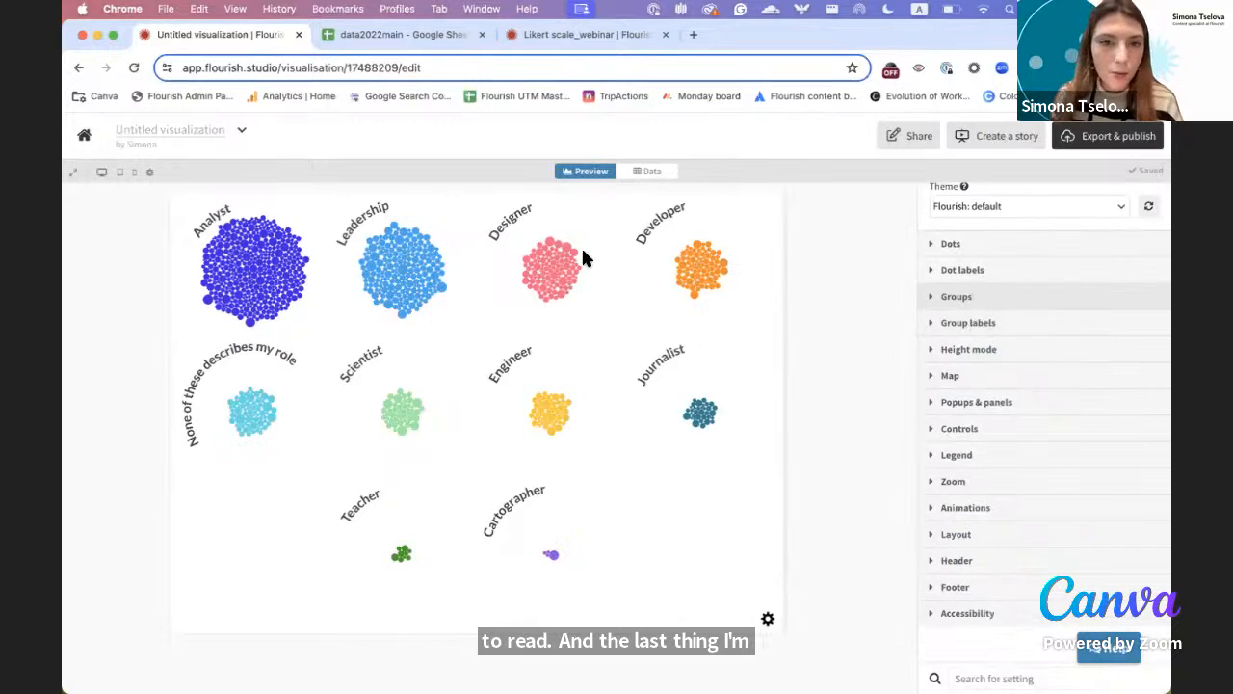
click(983, 326)
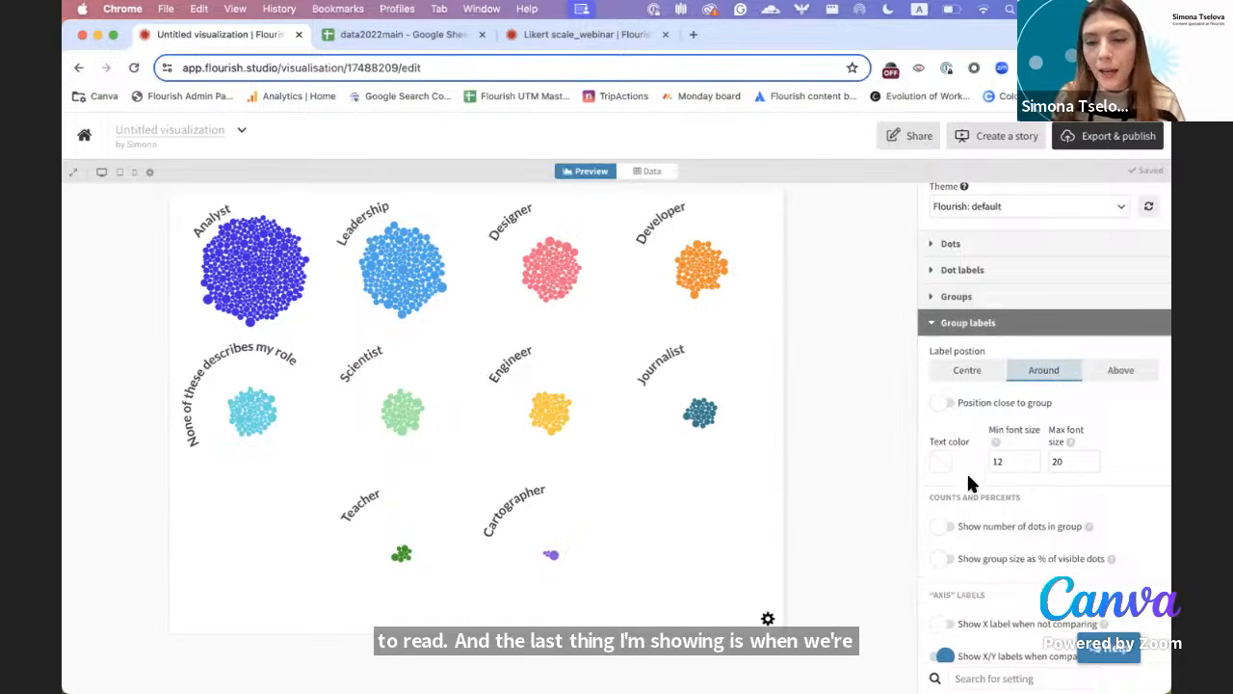
scroll(966, 471, down, 2)
scroll(972, 478, down, 1)
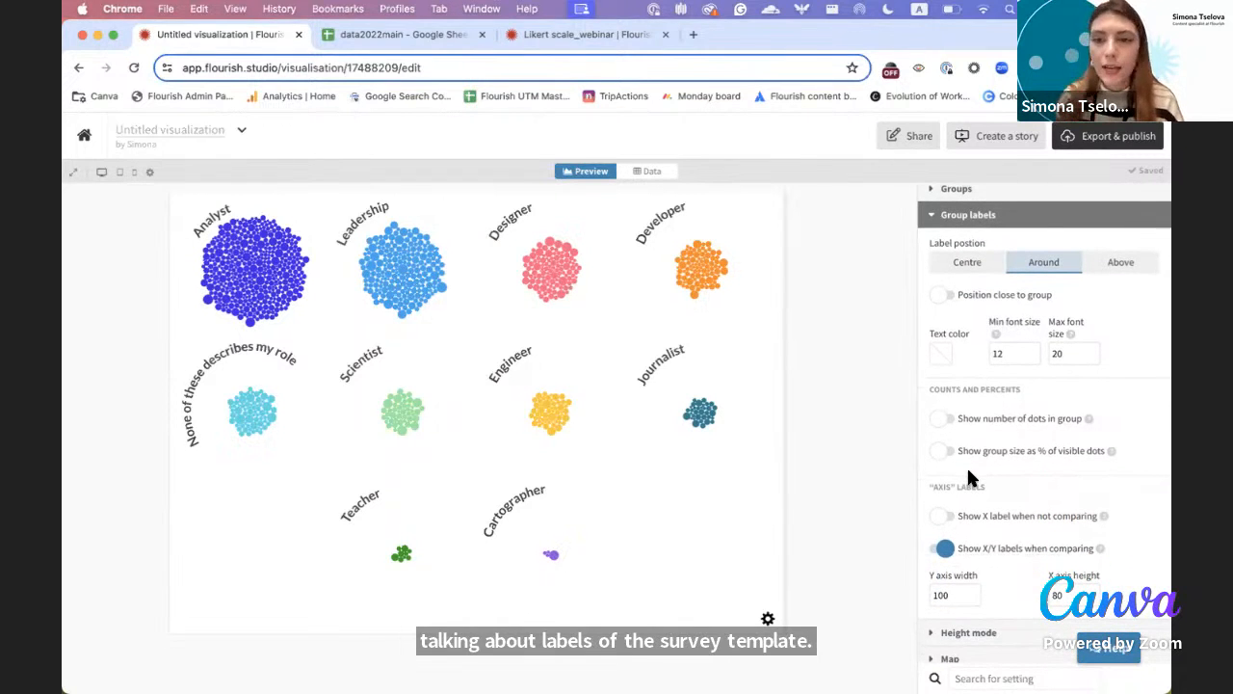
click(944, 420)
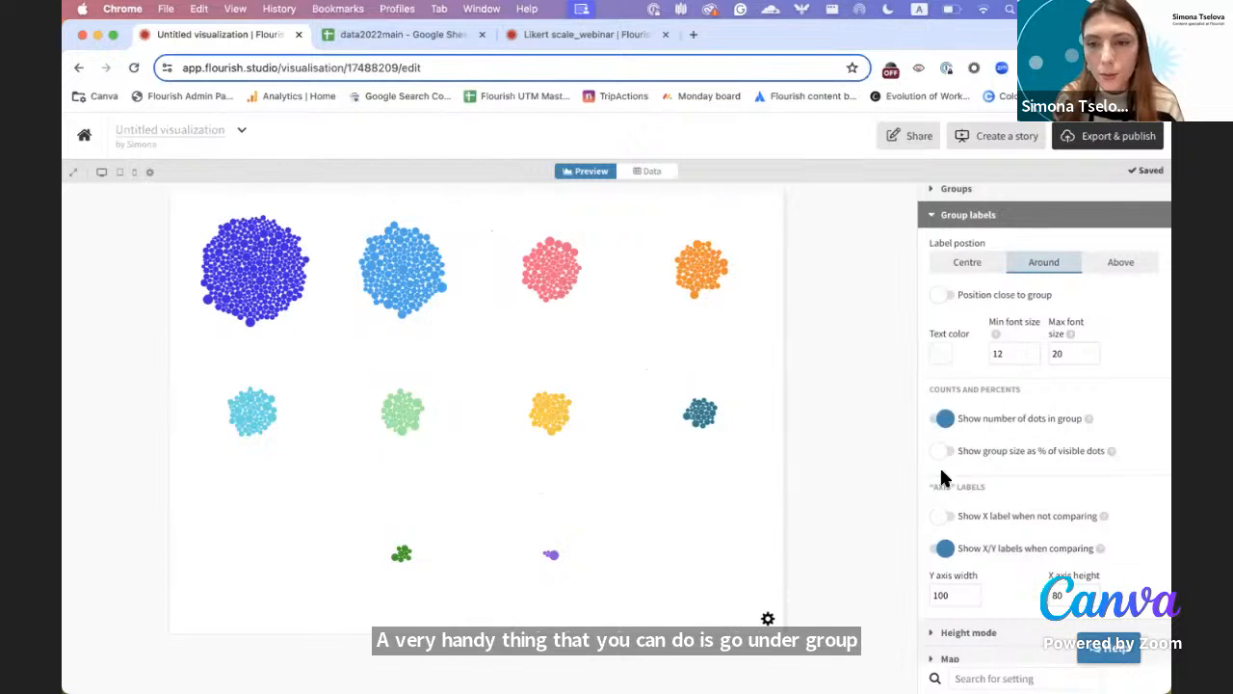
click(943, 453)
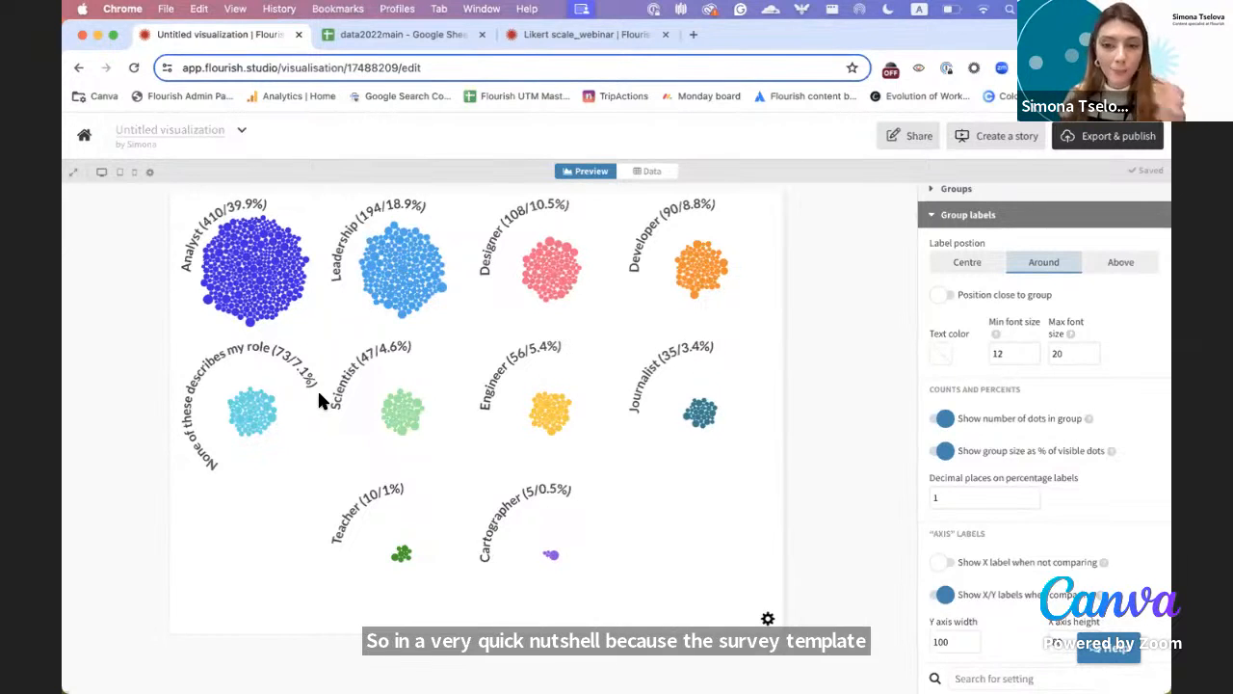
- Reload the visualization page to check which view it starts with
click(251, 73)
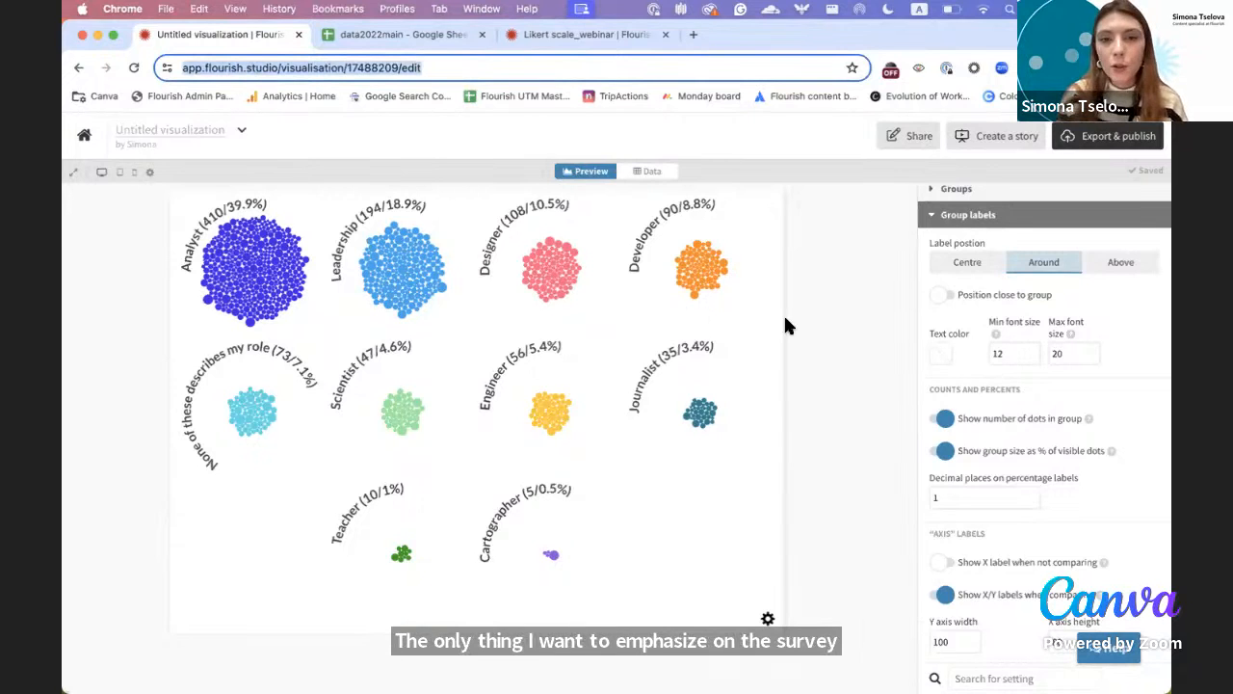
click(578, 480)
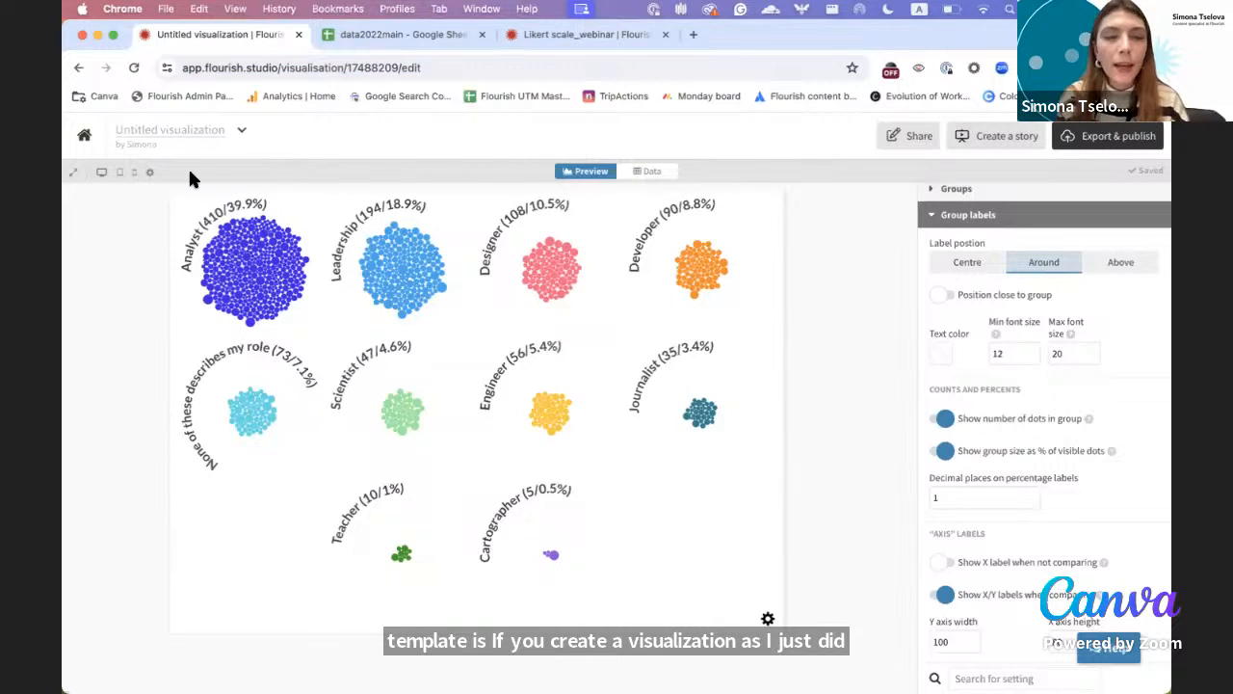
click(136, 63)
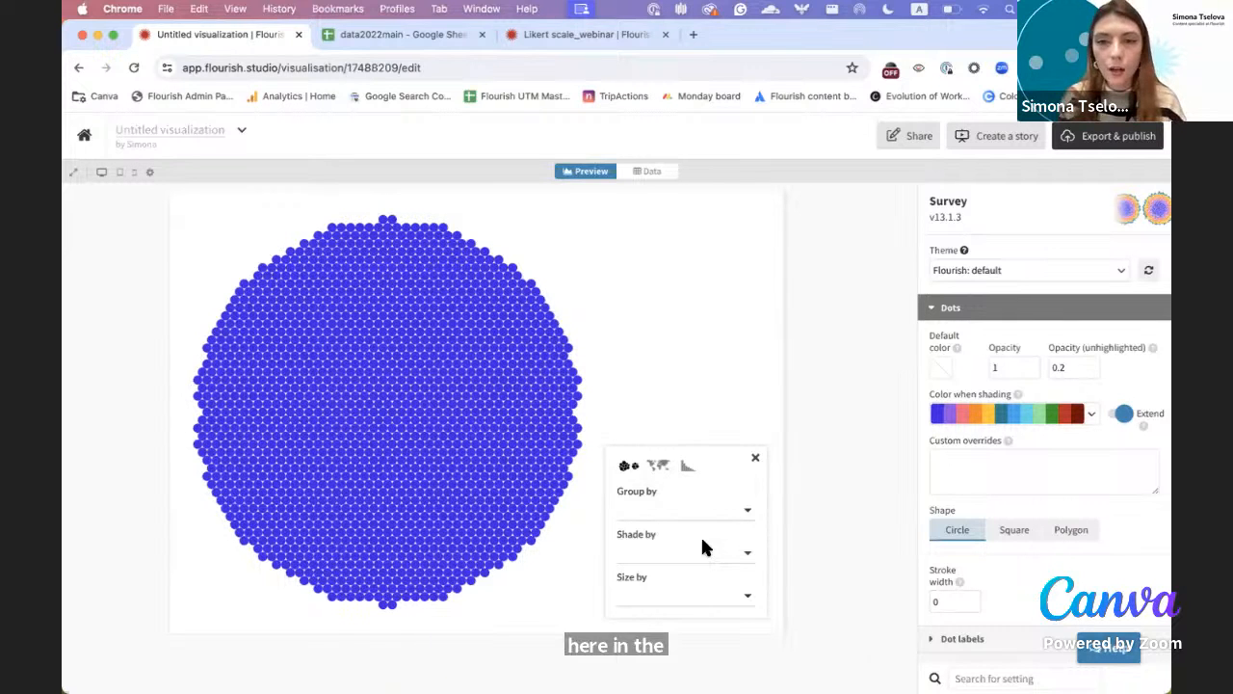
- Create a story from the visualization, group its first slide by RoleAsEmployee and close the chart controls
click(995, 147)
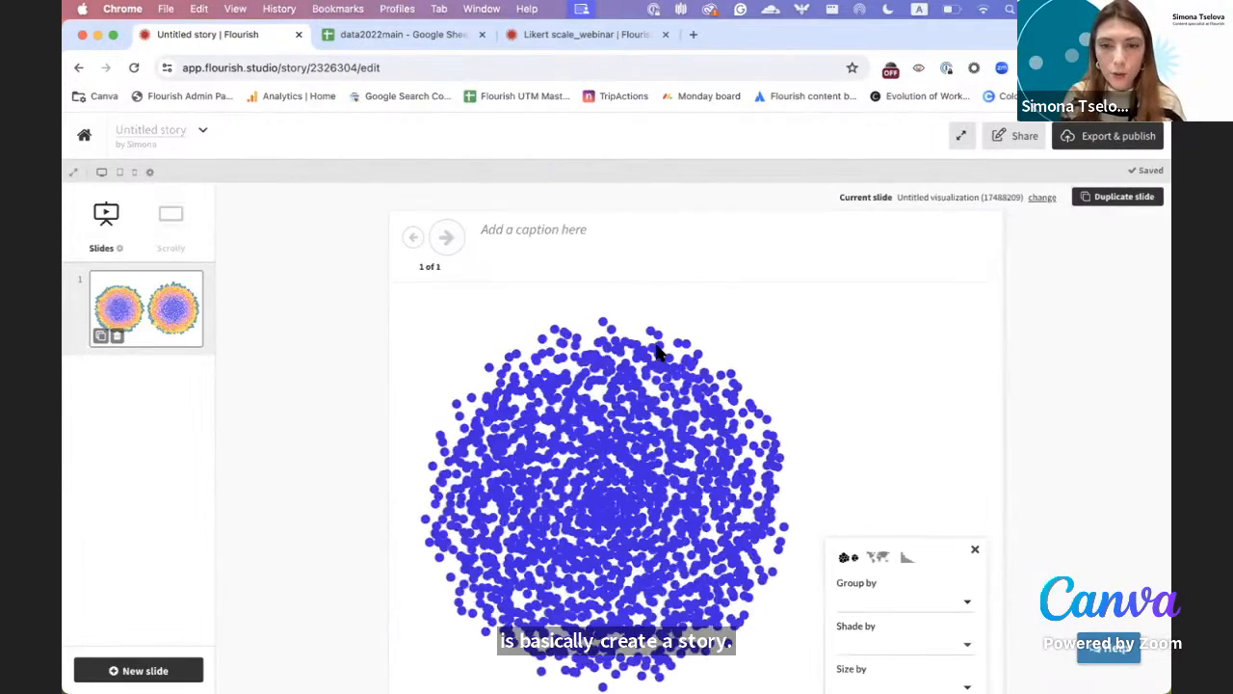
scroll(786, 378, down, 1)
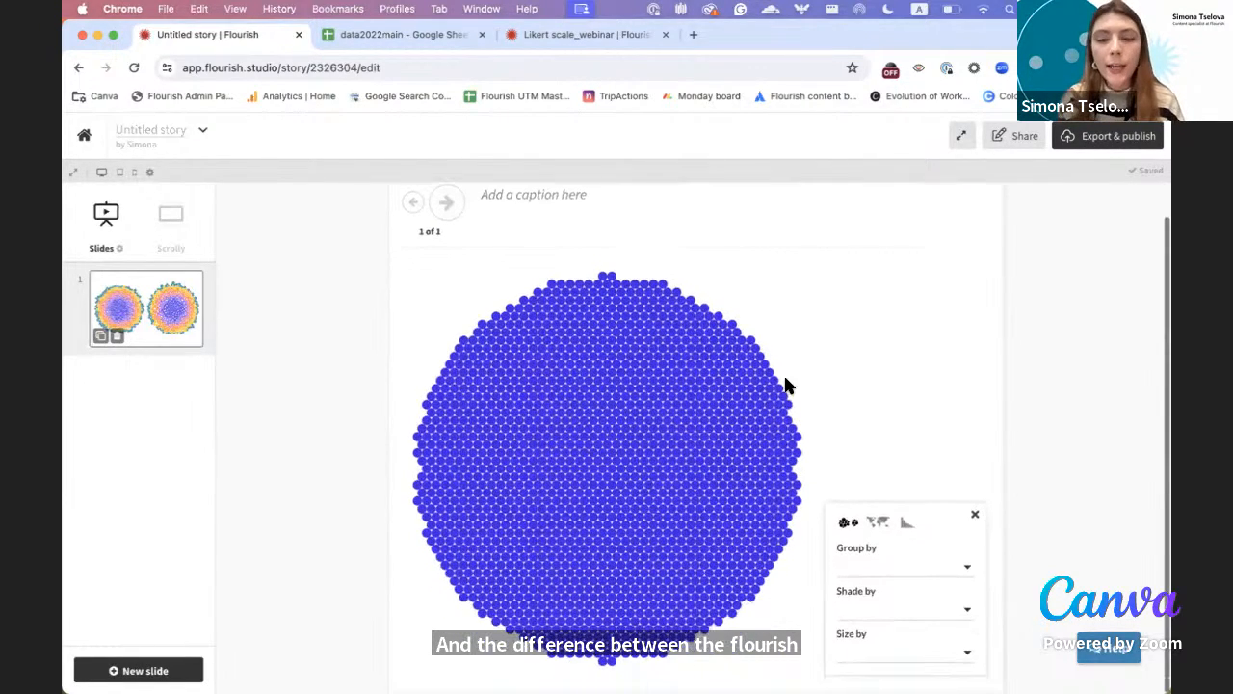
click(861, 570)
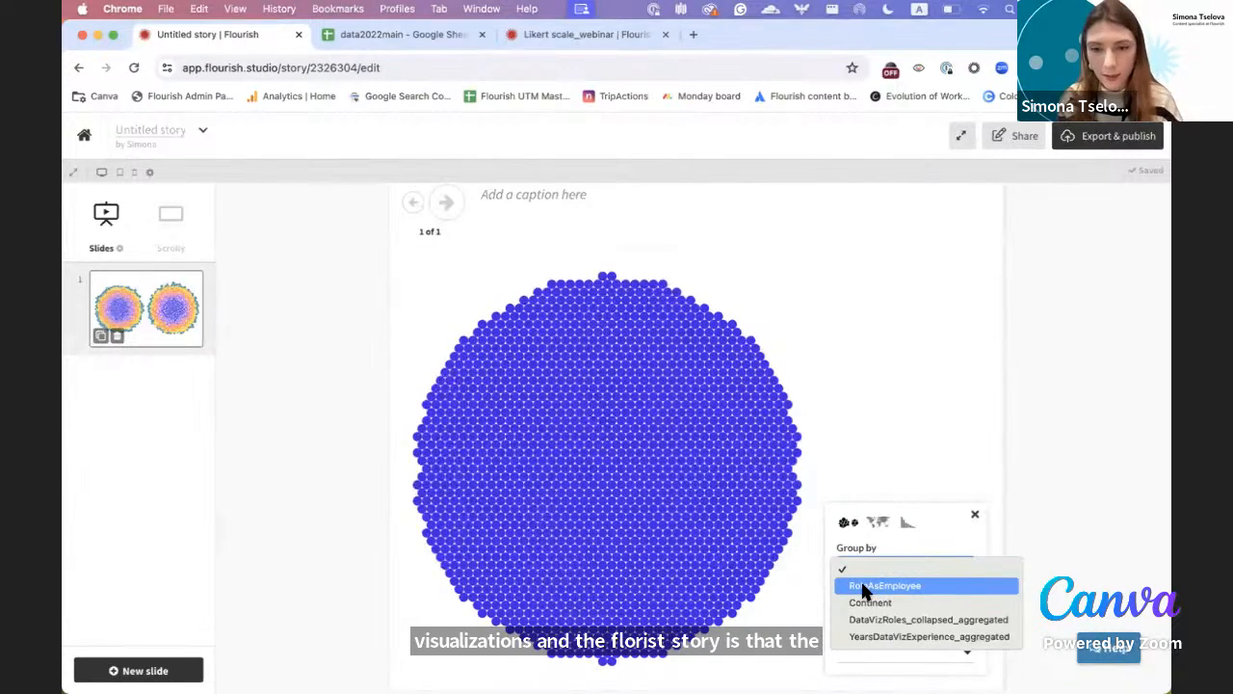
click(863, 587)
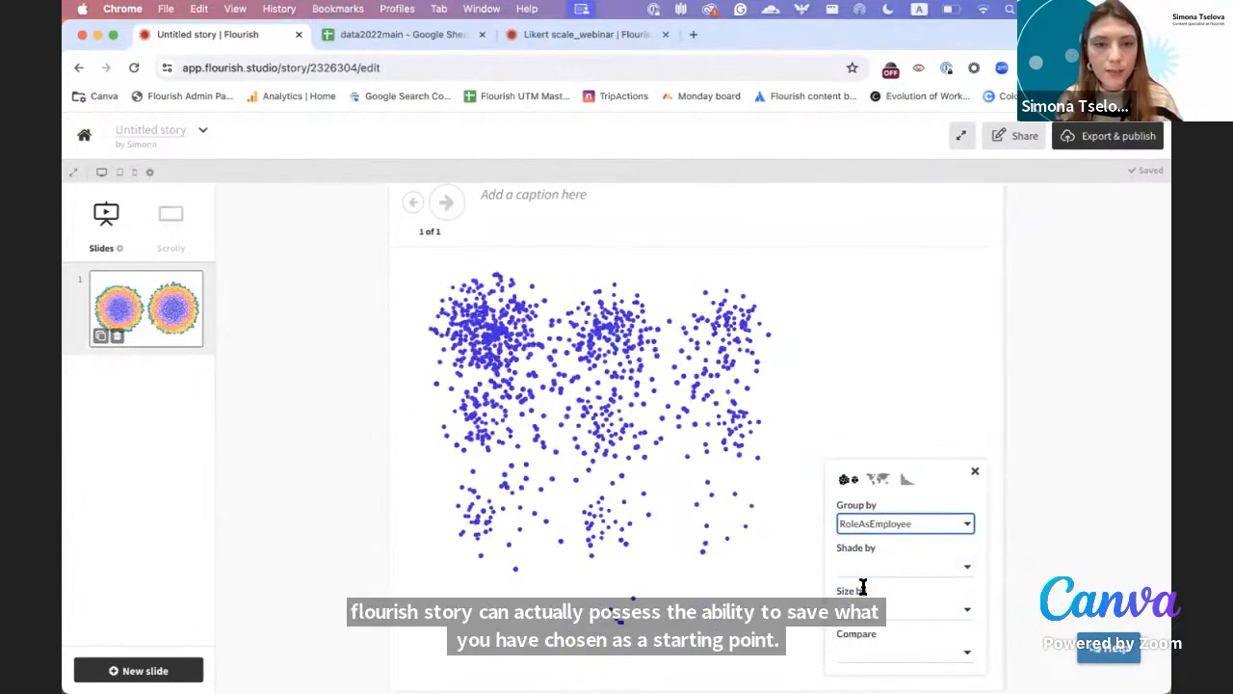
click(975, 474)
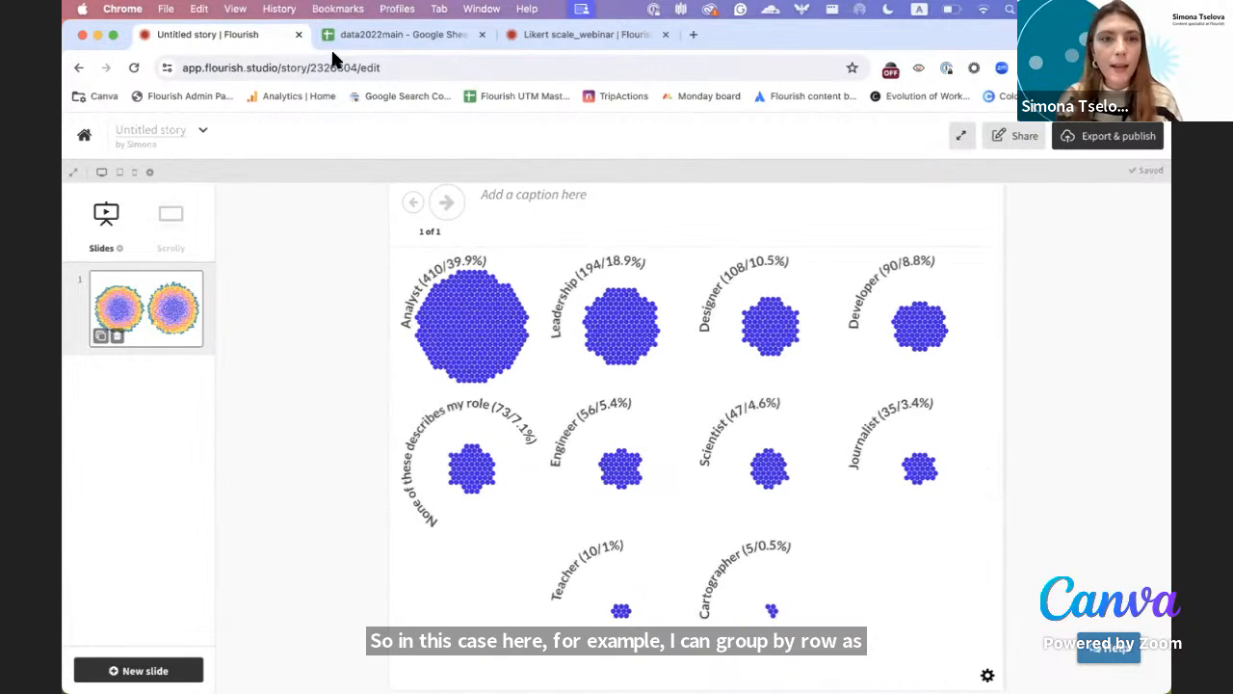
- Reload the story page to check whether the slide keeps its chosen grouping
click(276, 65)
key(Return)
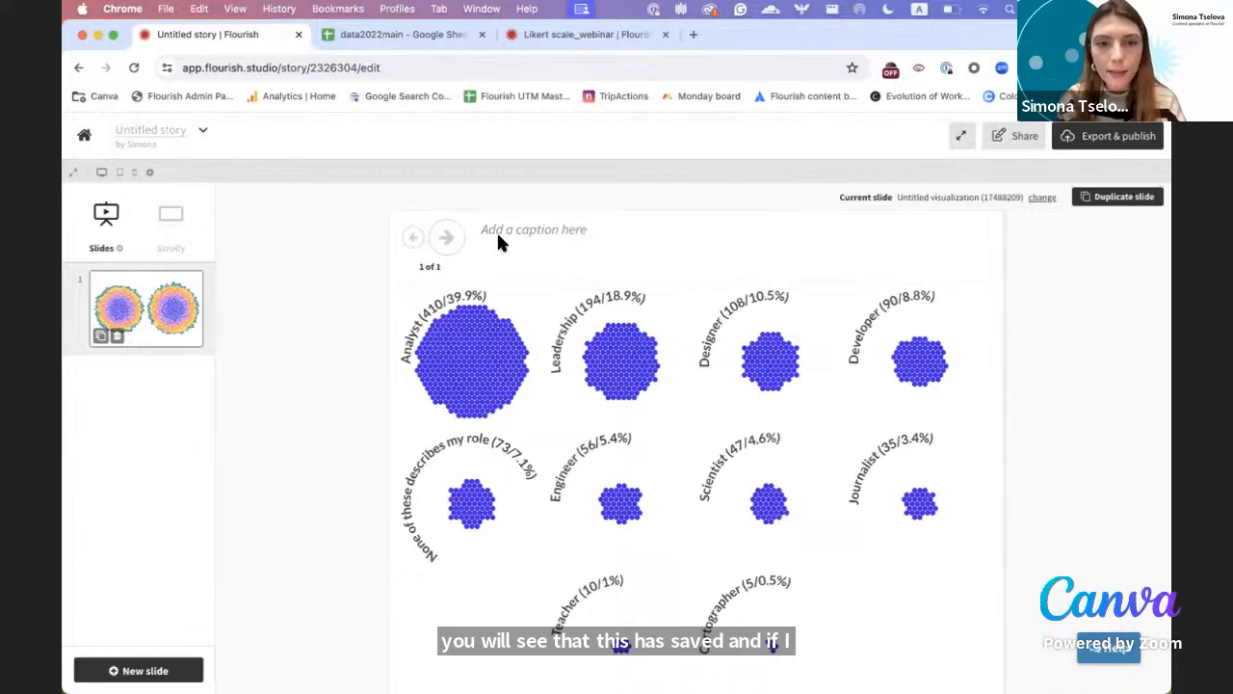
- Try the None navigation style for the story slides and return it to Default
click(119, 249)
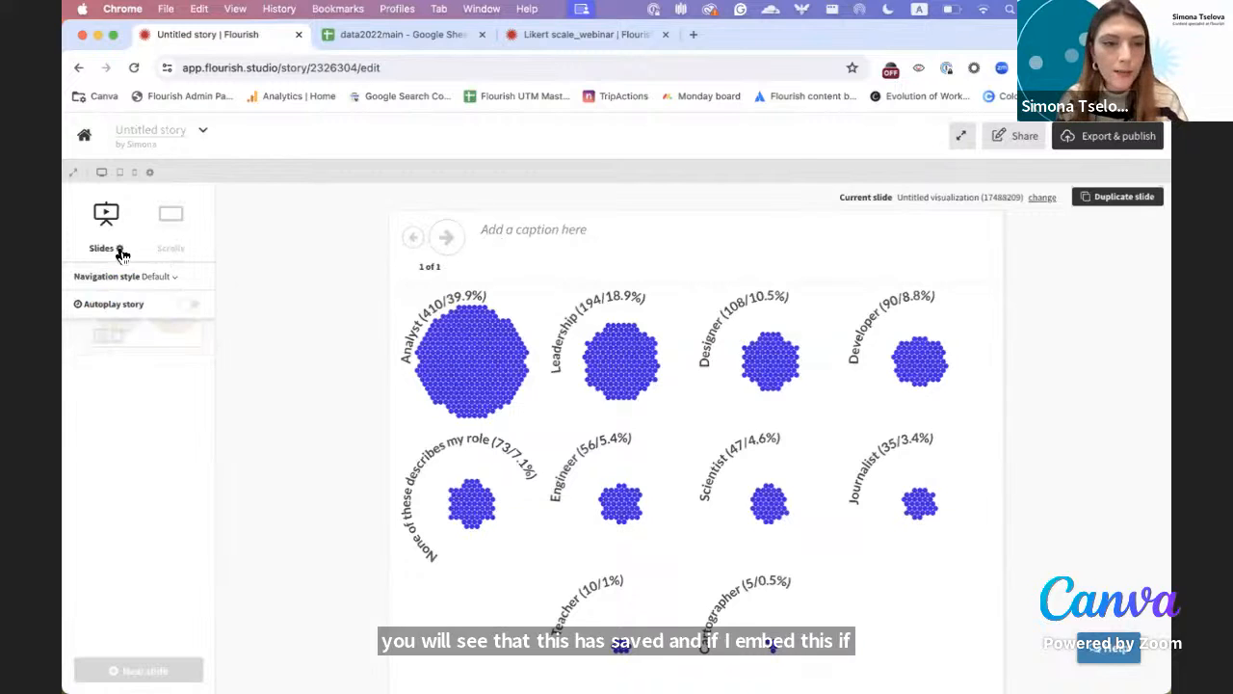
click(135, 278)
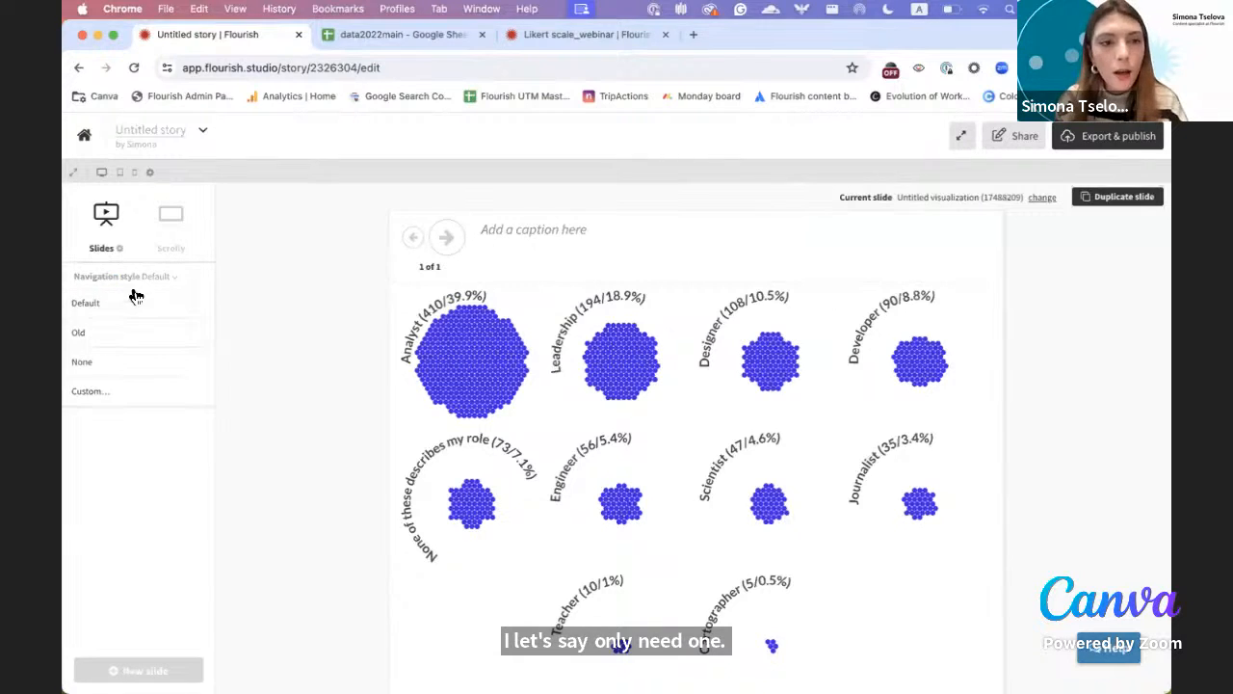
click(124, 360)
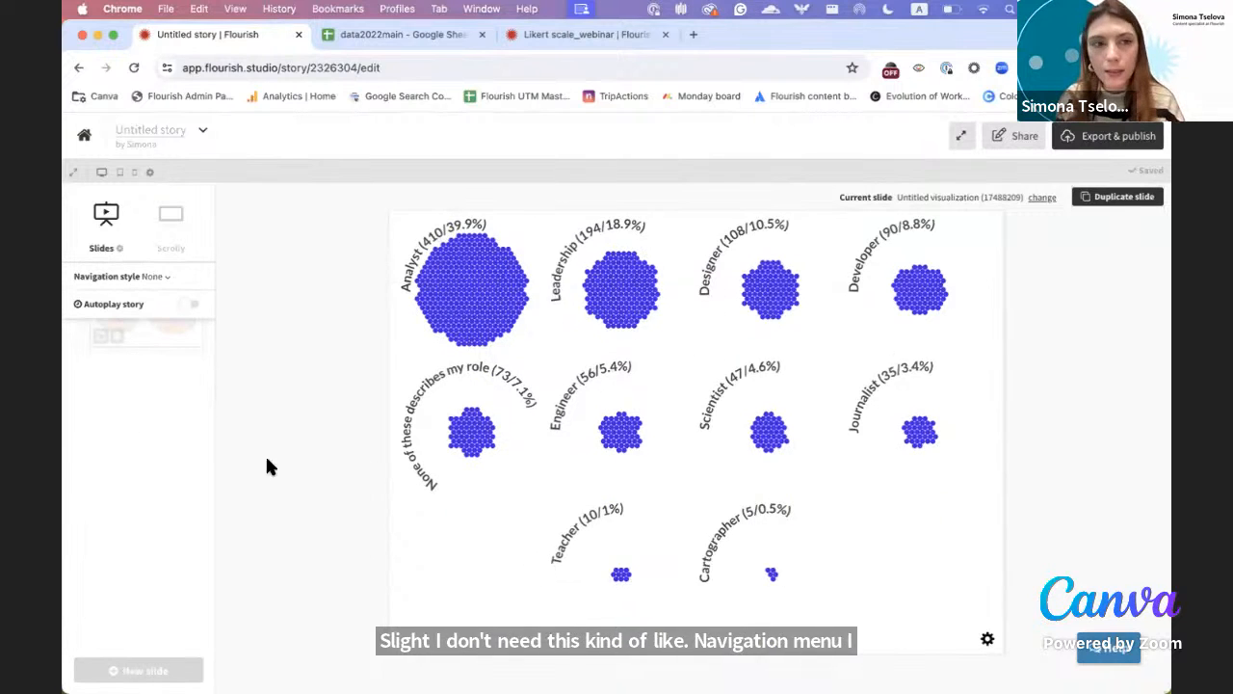
click(150, 276)
click(126, 306)
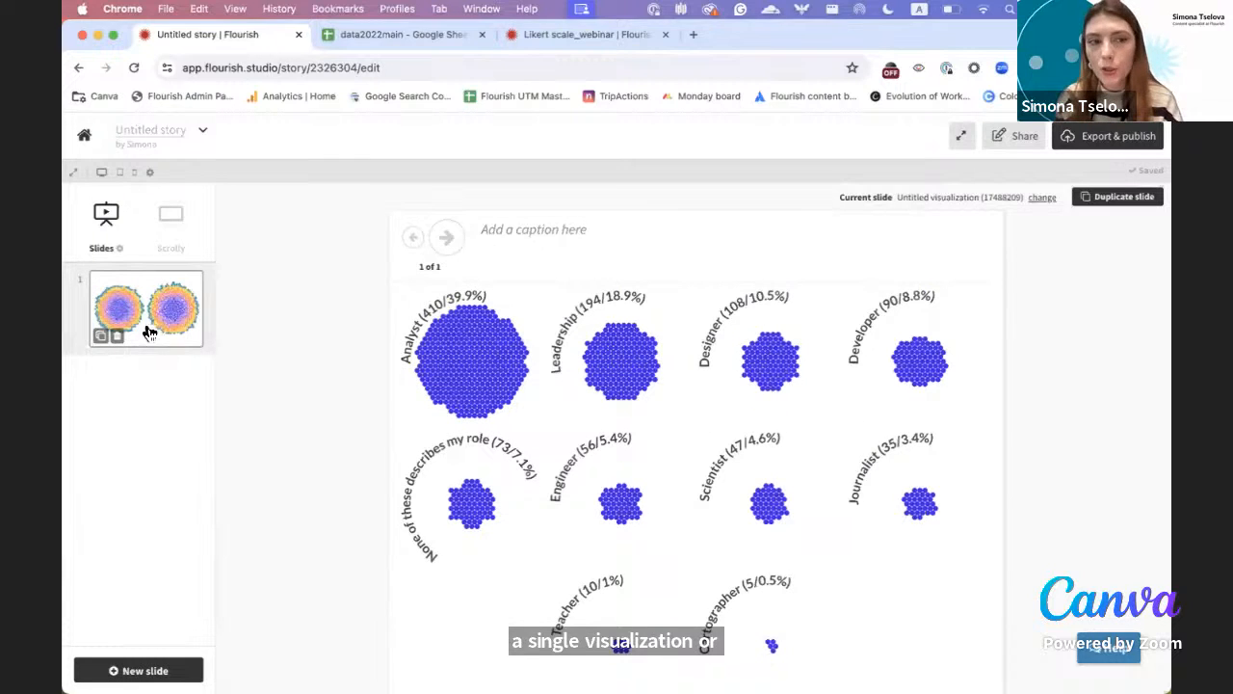
- Duplicate the story slide, shade the copy's dots by Continent and switch it to the map view
click(100, 336)
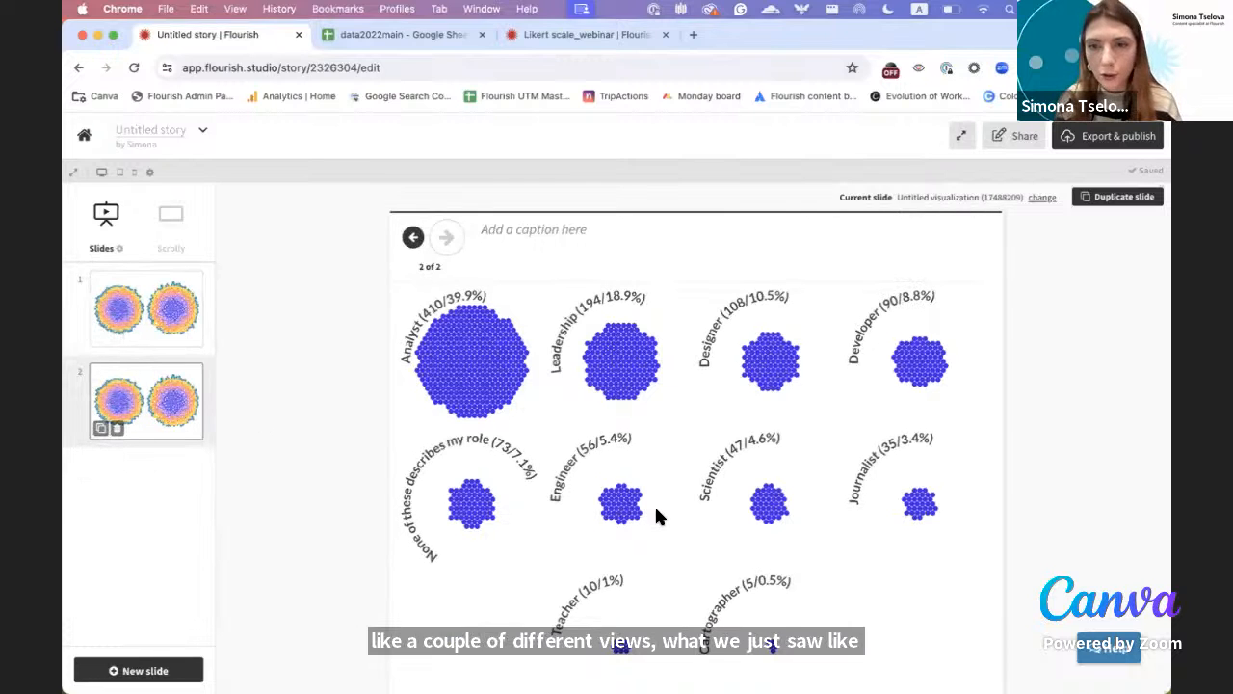
scroll(656, 516, down, 2)
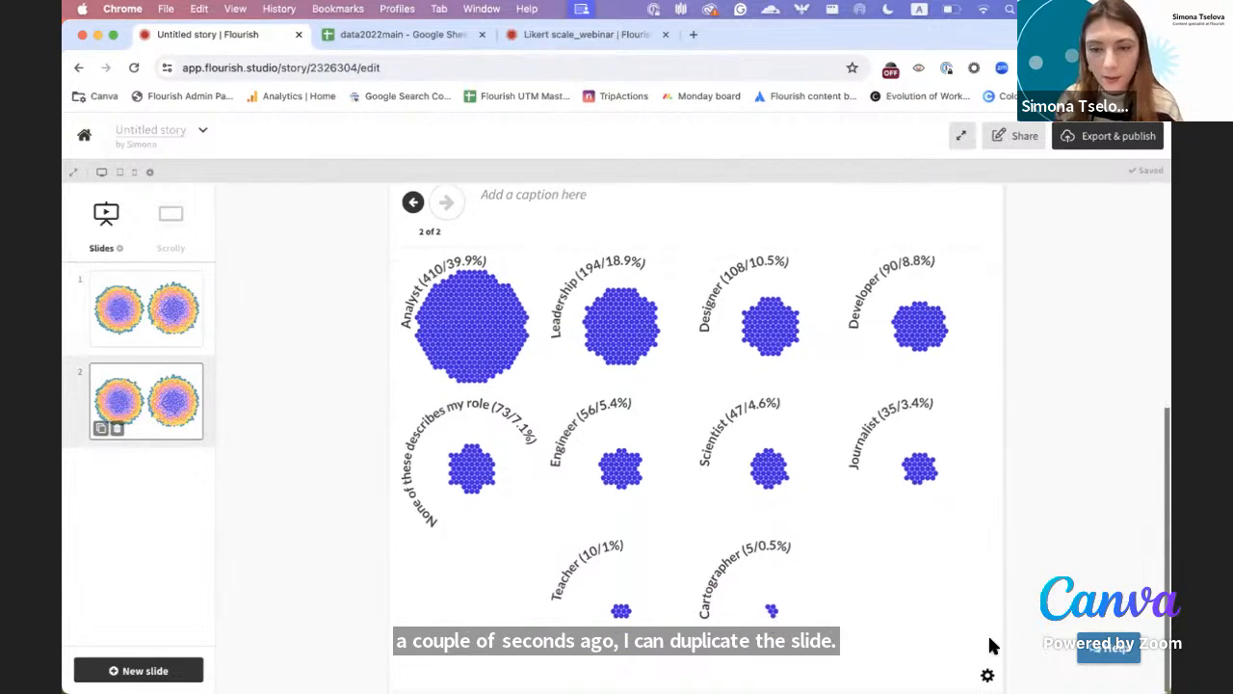
click(987, 674)
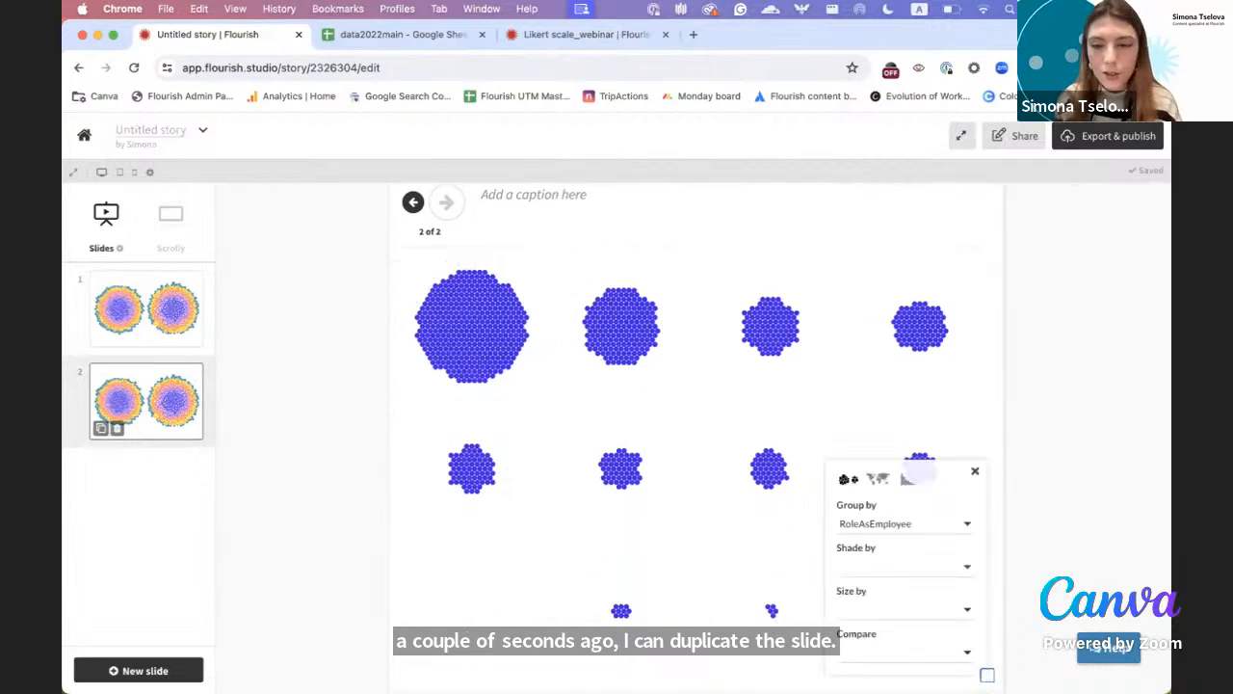
click(884, 571)
click(911, 602)
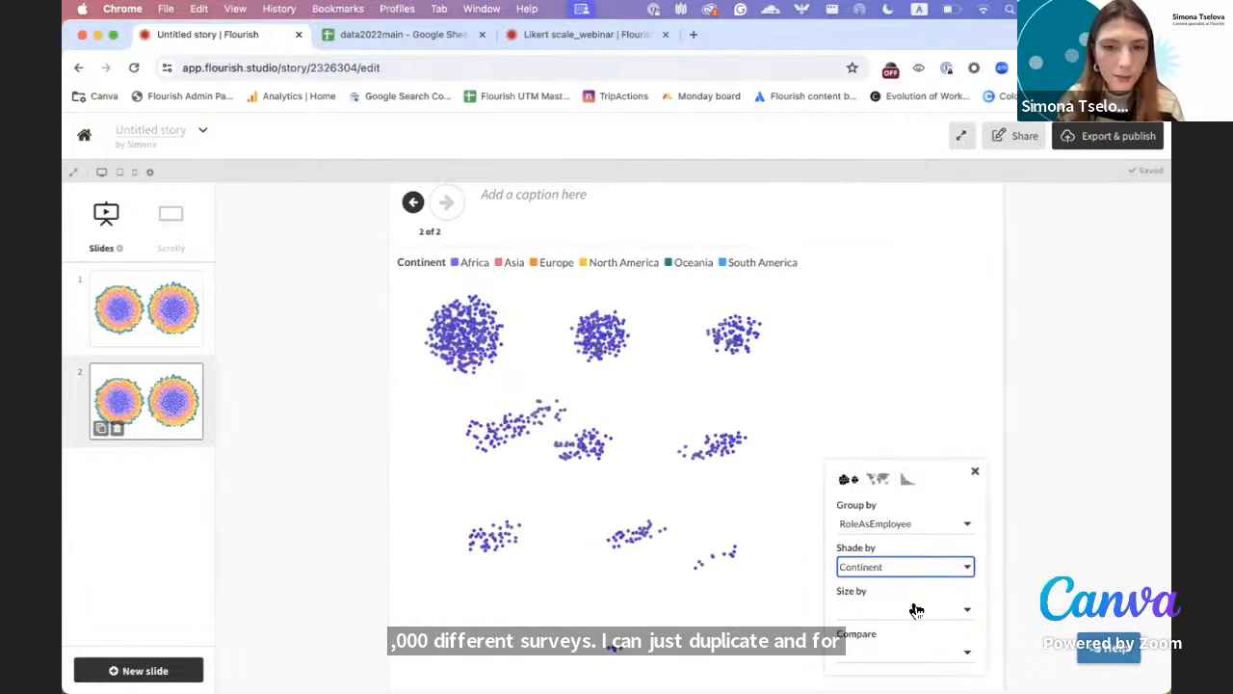
click(879, 480)
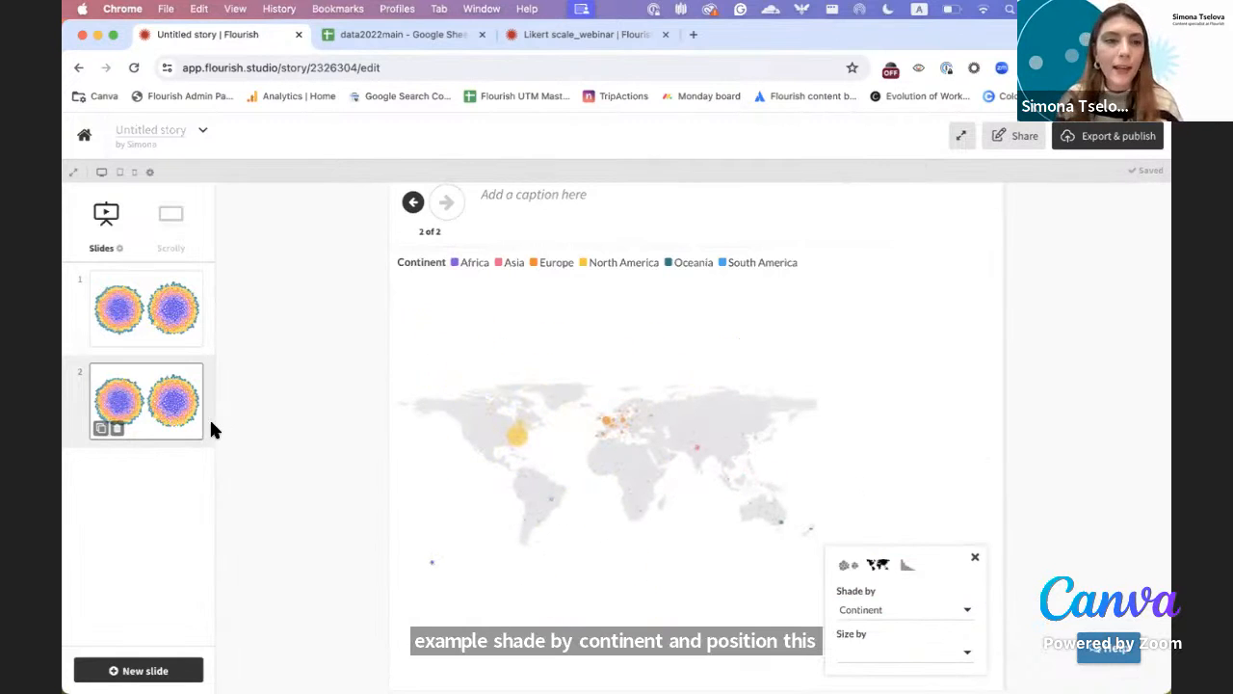
- Duplicate the second story slide, size the copy's dots by YearsDataVizExperience and switch it from the map to the stacked column view
click(102, 427)
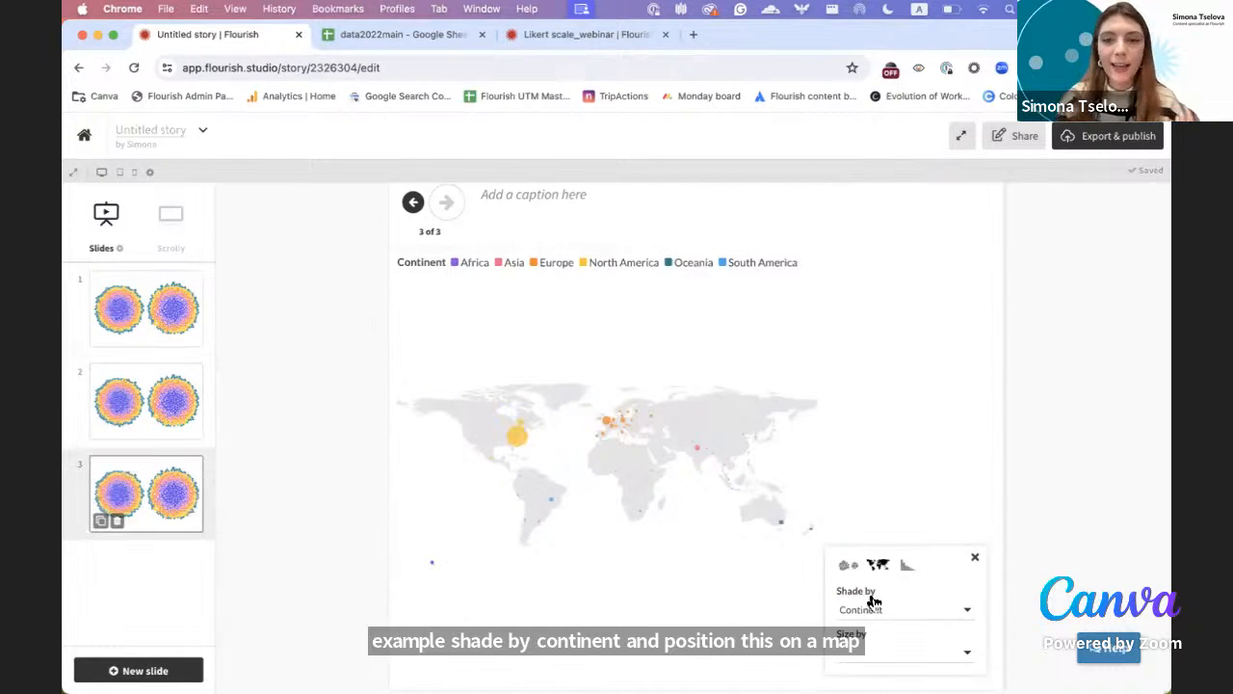
click(886, 653)
click(878, 678)
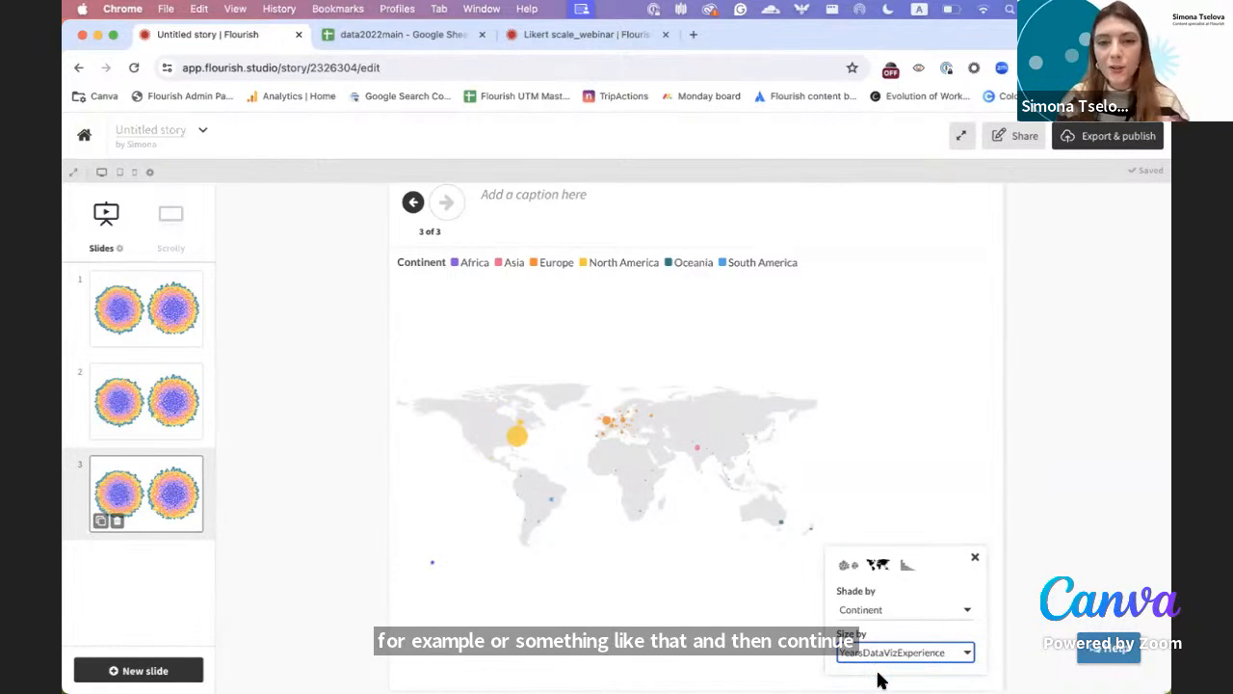
click(906, 565)
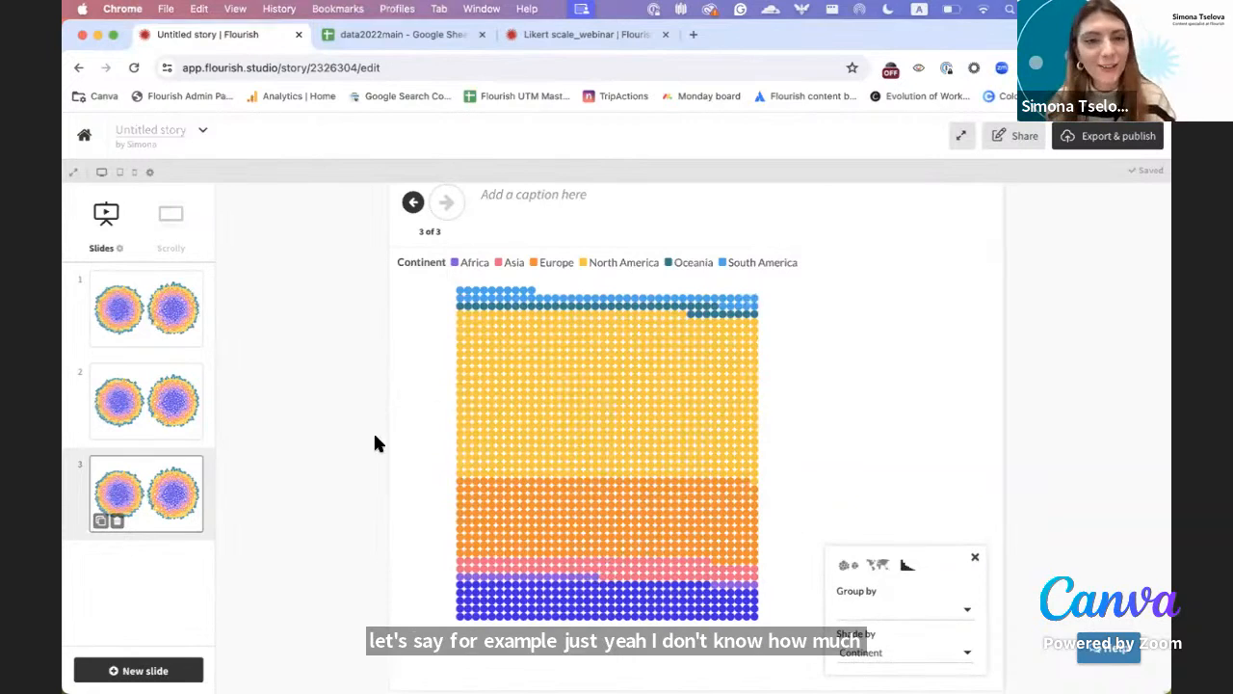
- Review the three story slides in order to compare their saved views
click(159, 328)
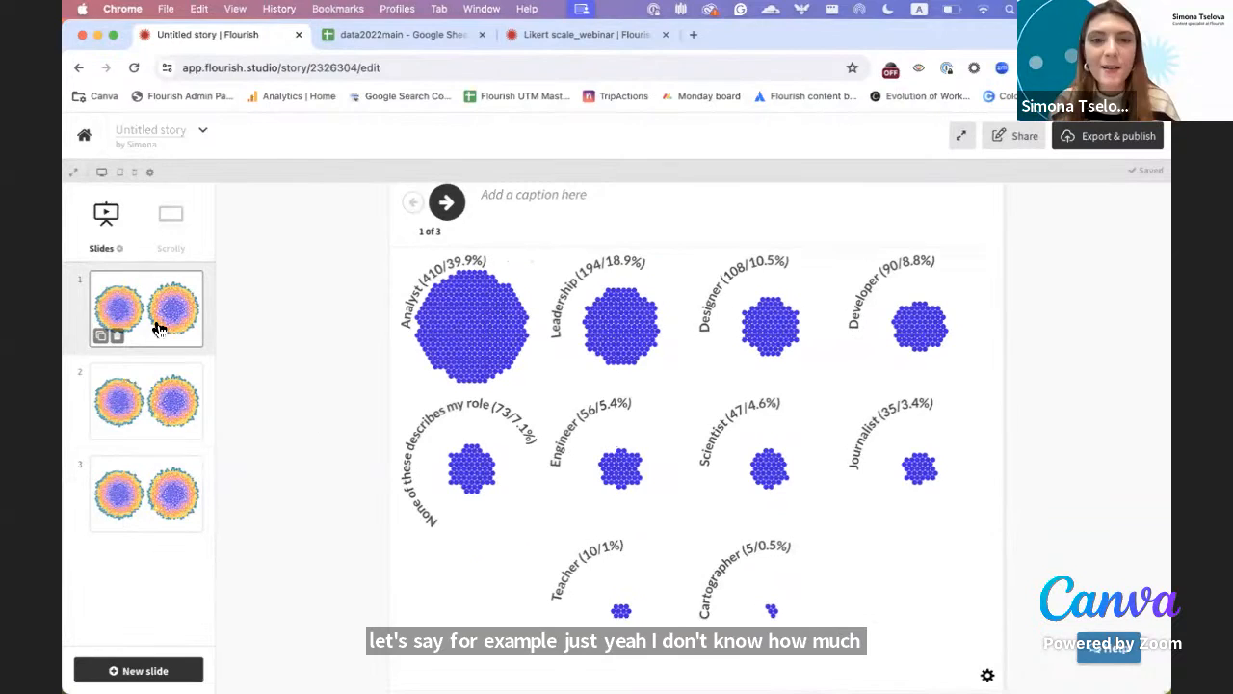
click(141, 396)
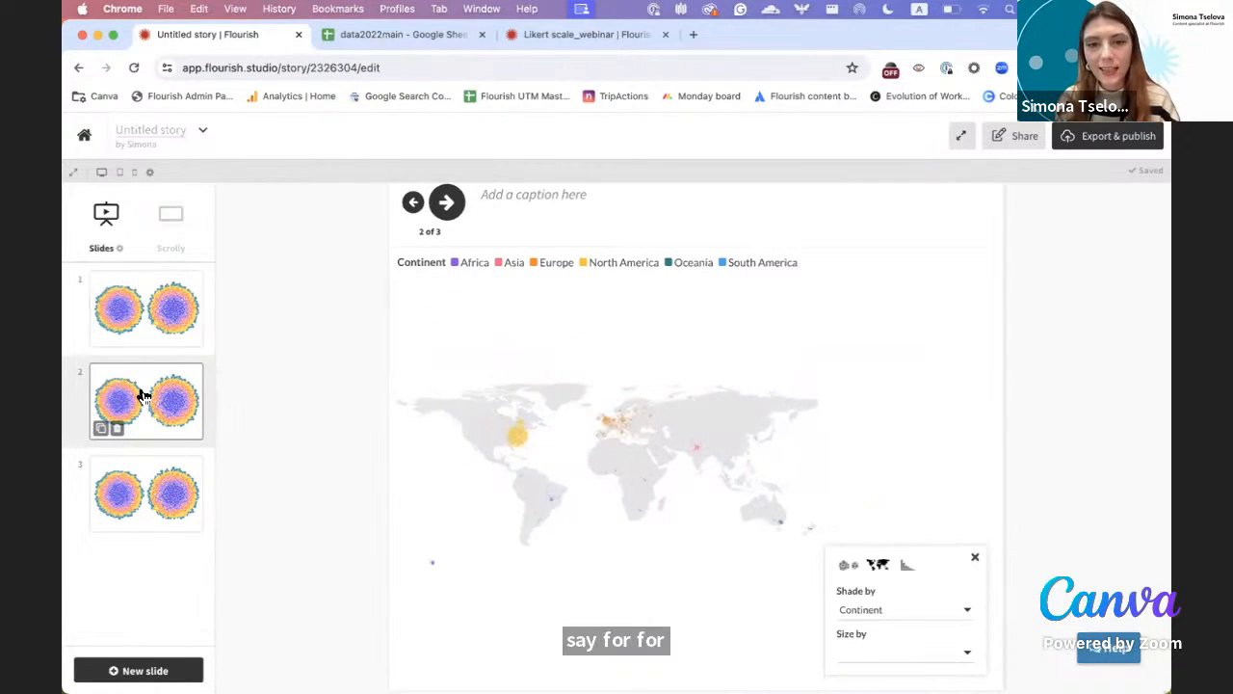
click(151, 505)
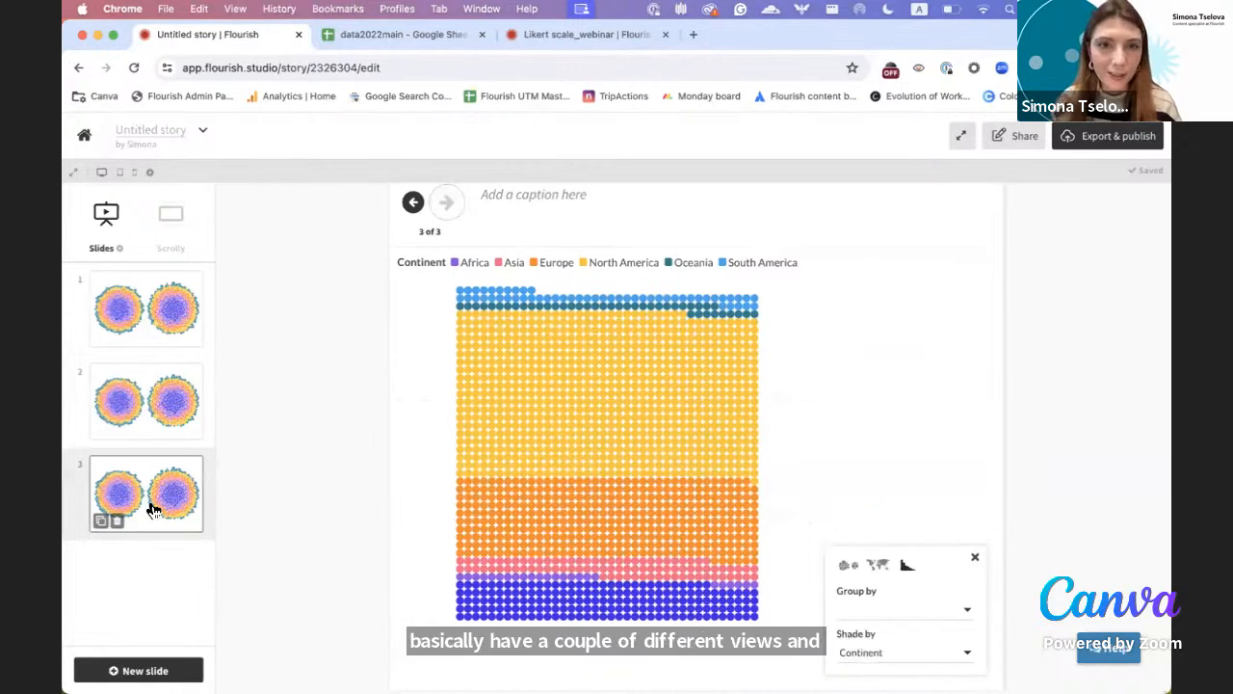
- Switch to the webinar presentation's final result slide and advance through the first views of its embedded survey story
key(ctrl+Right)
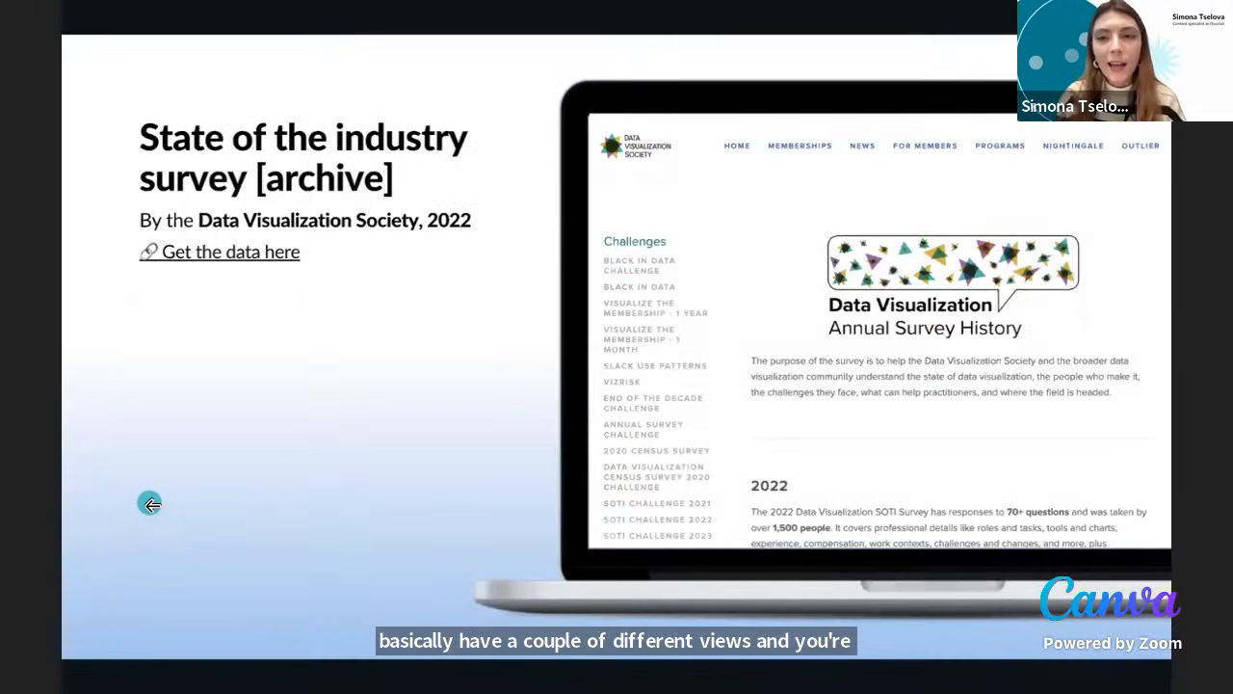
key(Right)
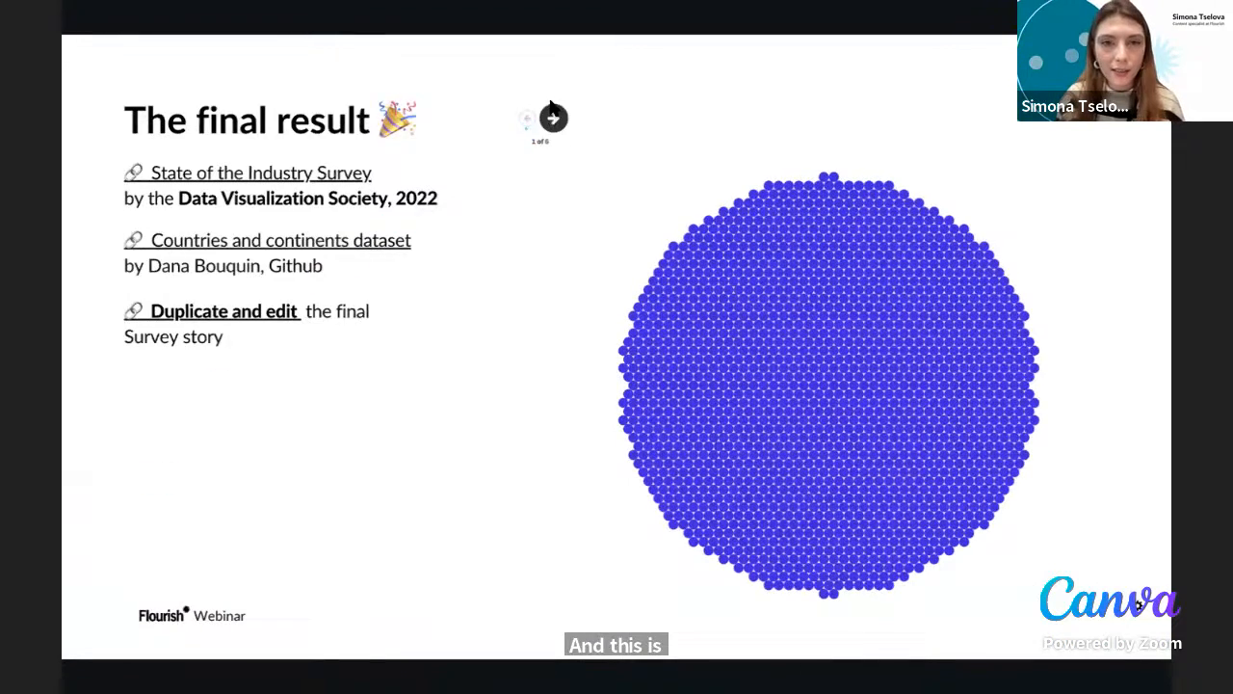
click(553, 120)
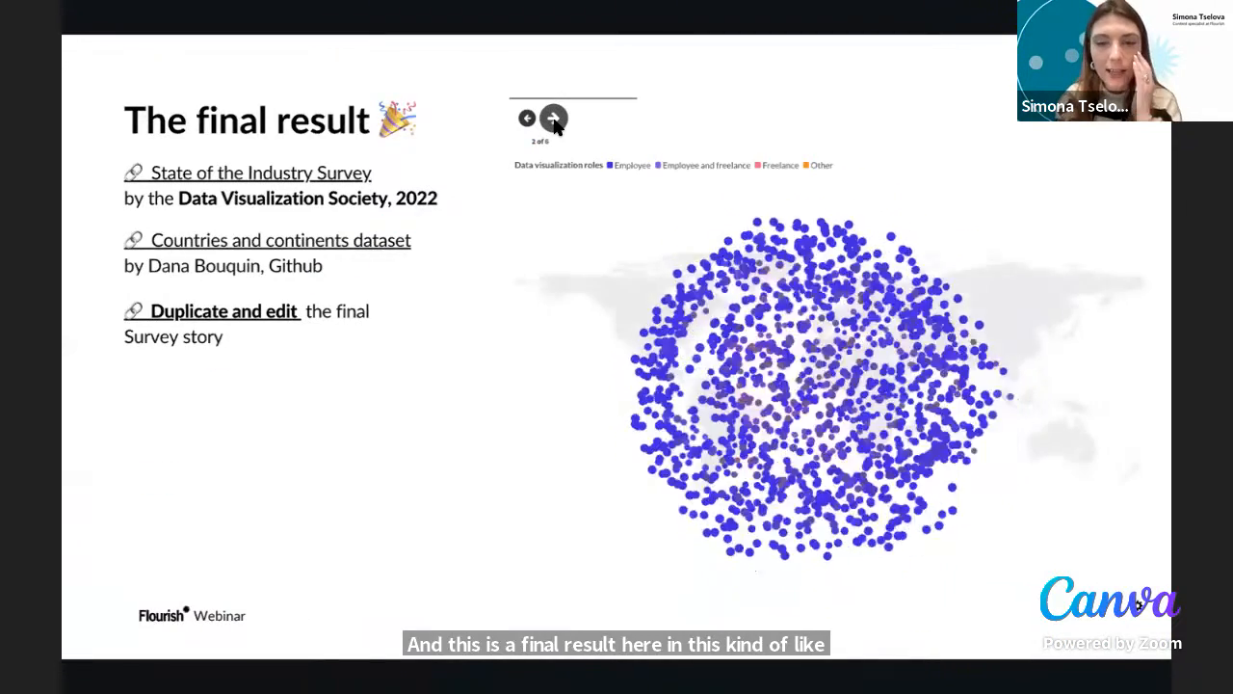
click(553, 120)
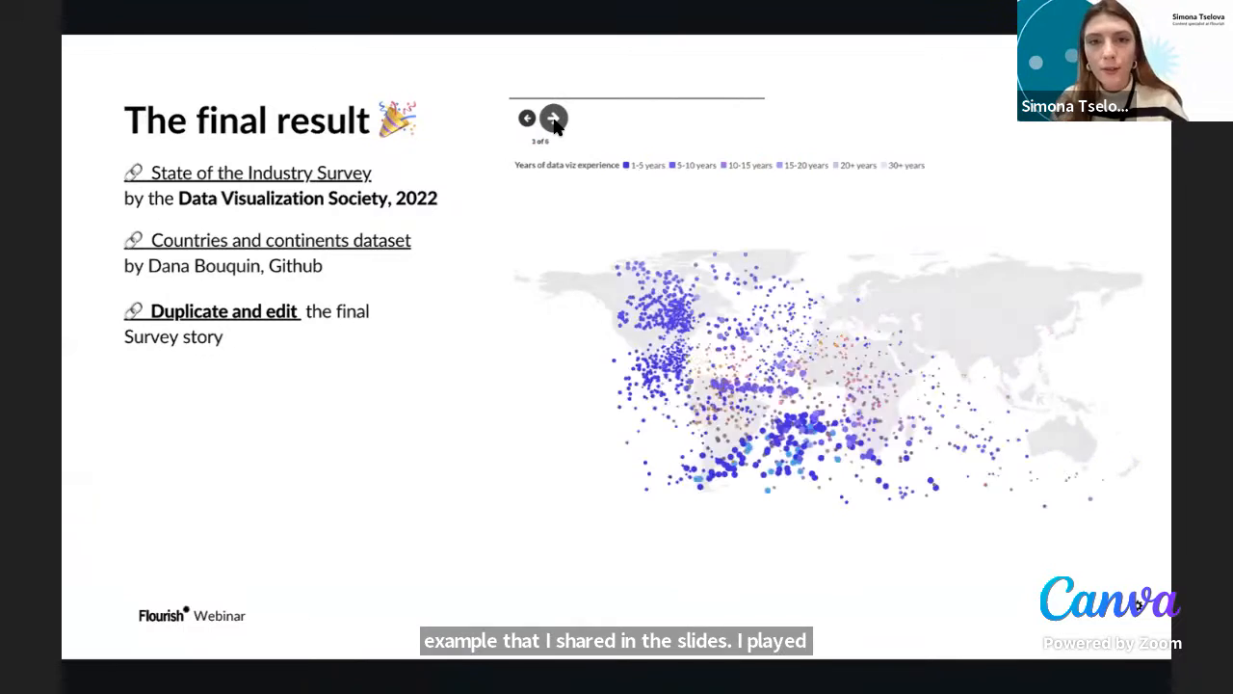
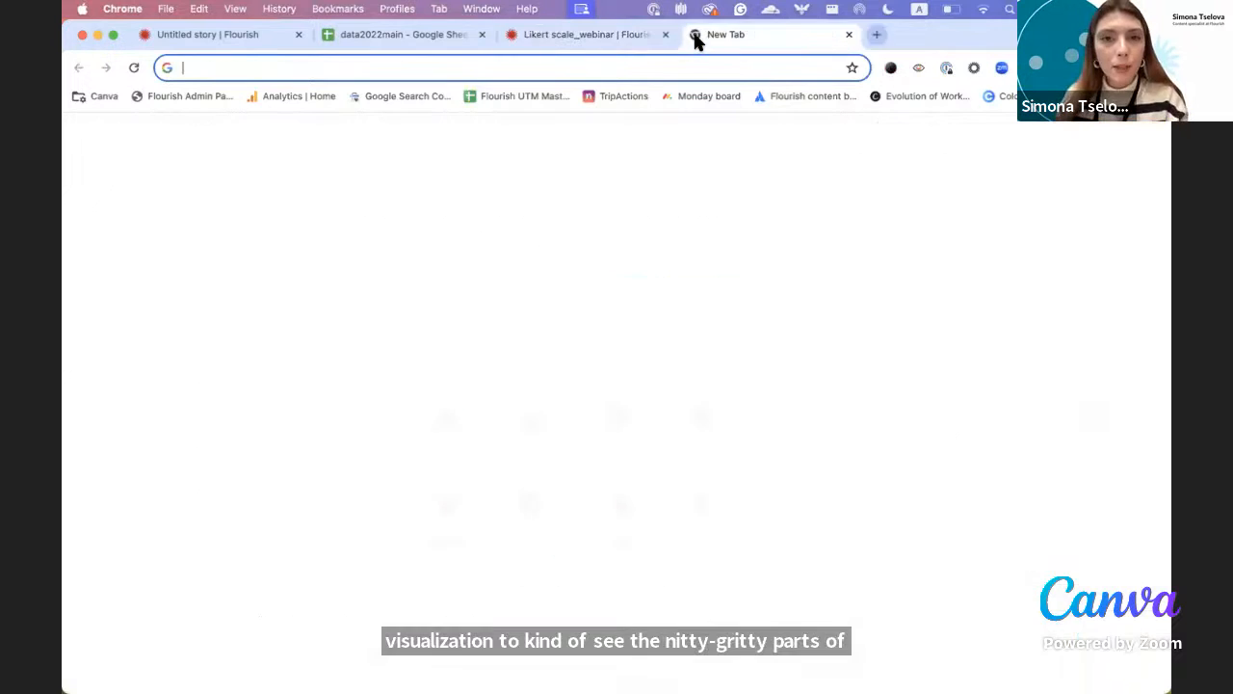
- Open the Flourish projects page in the new browser tab and start a new visualization
text(app)
key(Return)
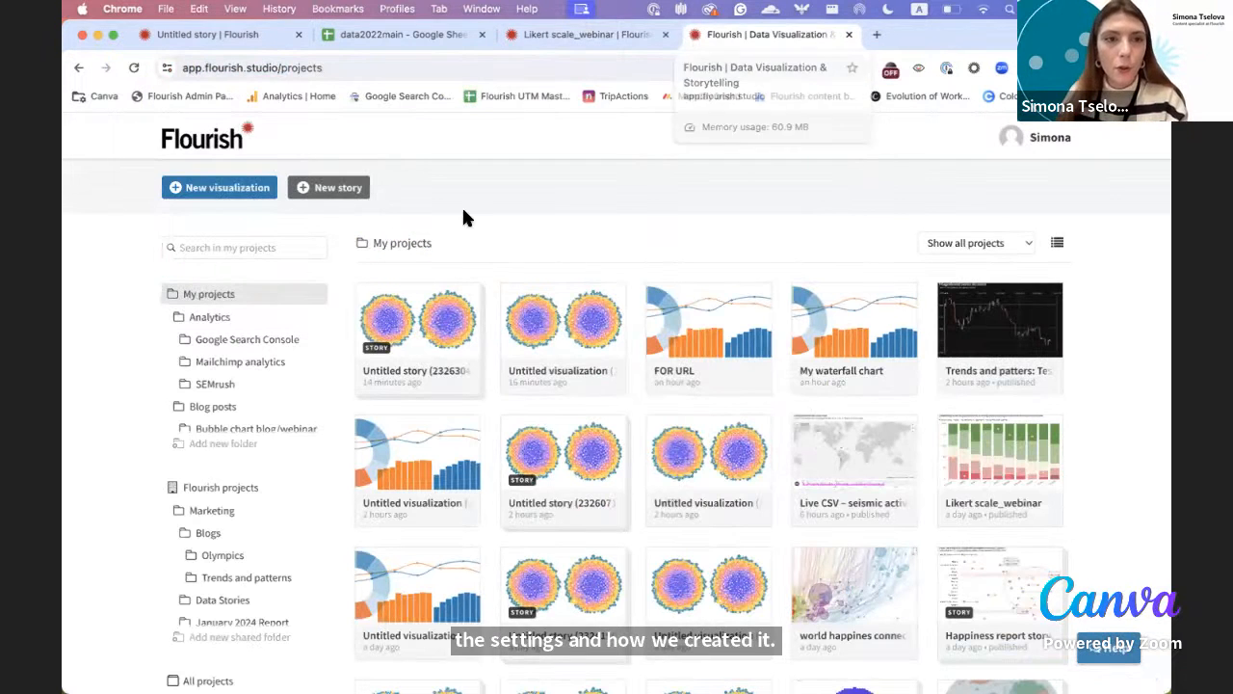
click(217, 193)
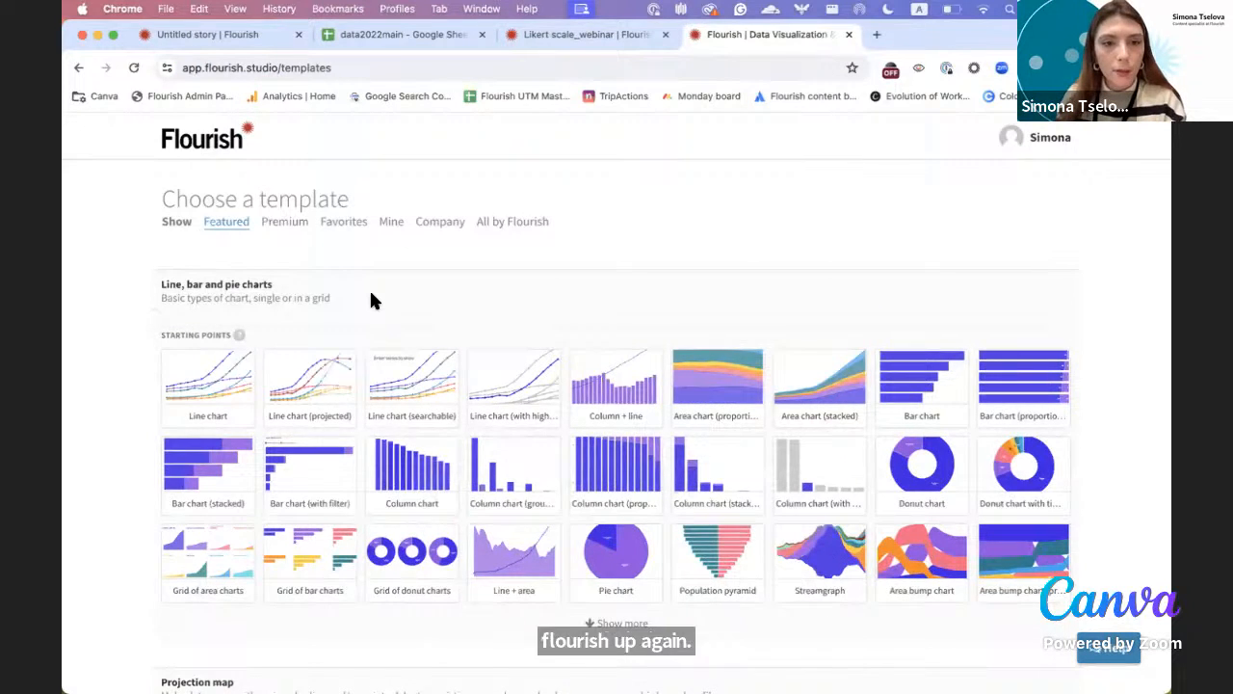
- Show all line, bar and pie chart starting points and create a visualization from the Likert column chart
scroll(372, 295, down, 3)
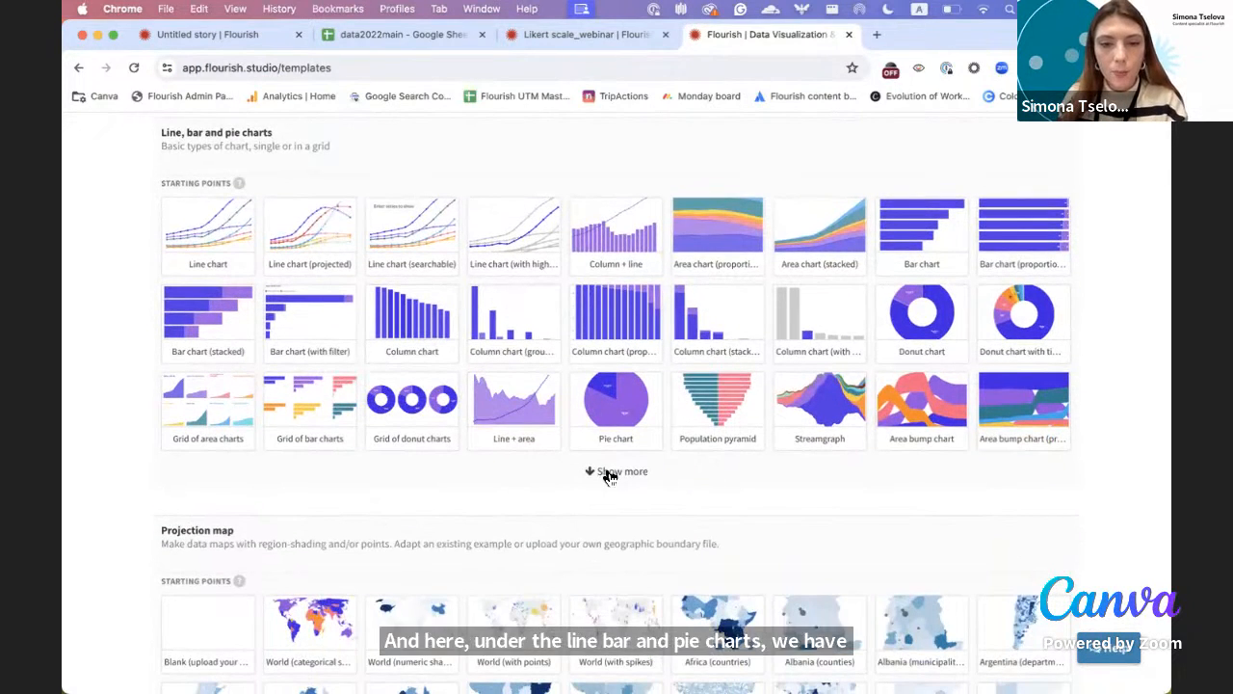
click(610, 472)
scroll(610, 476, down, 1)
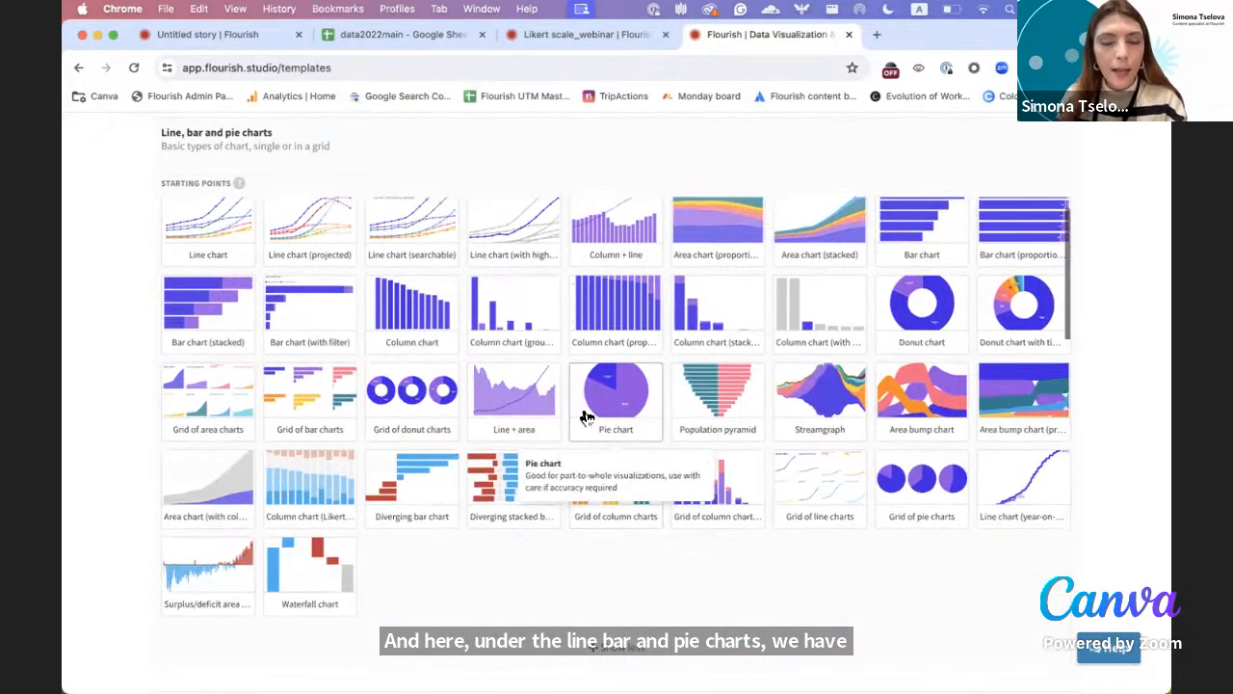
scroll(573, 412, down, 3)
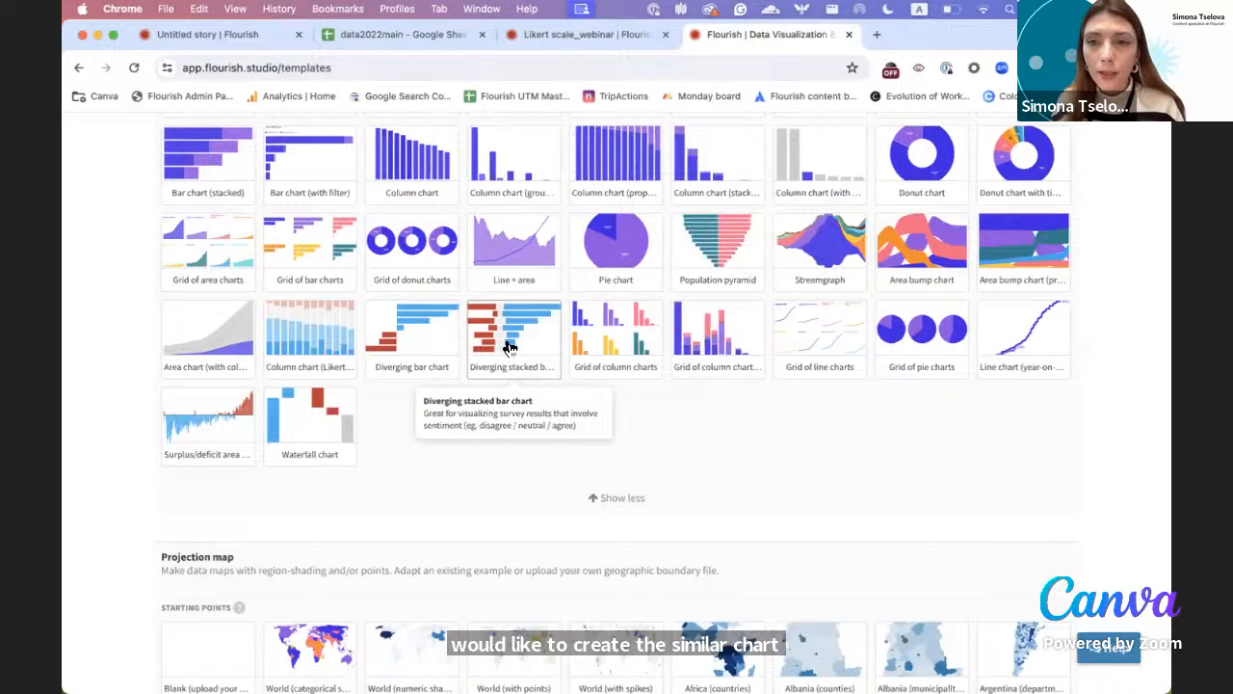
click(347, 346)
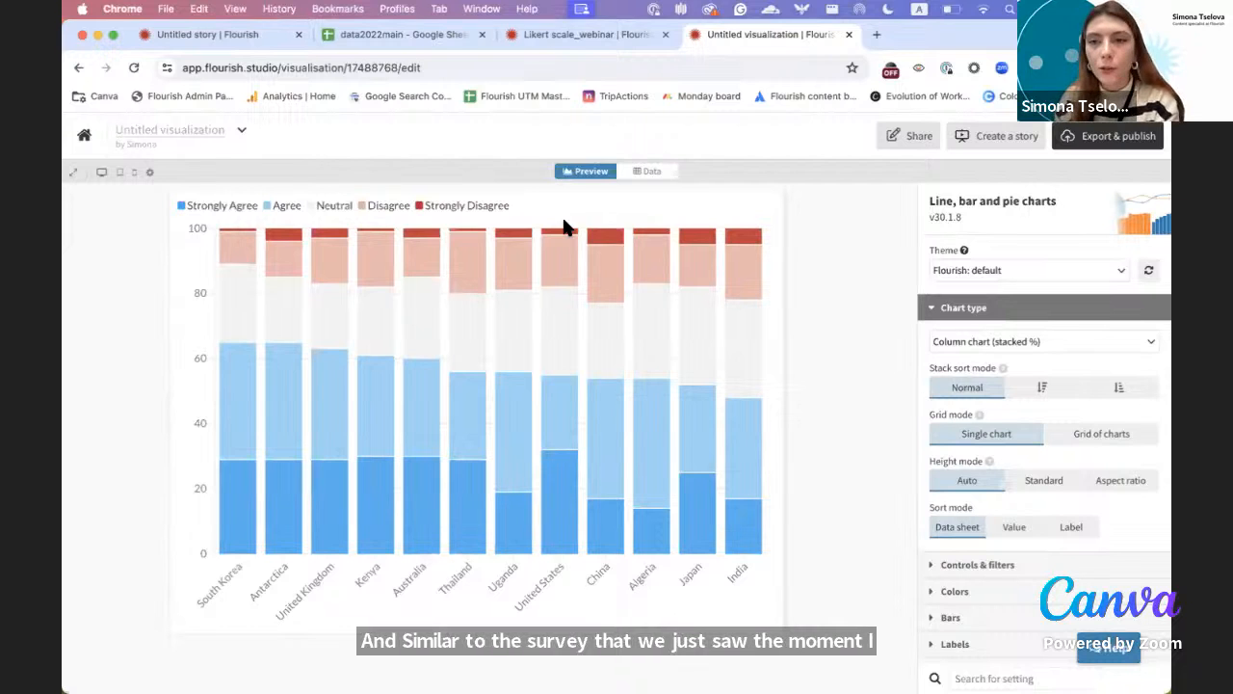
- Examine the Likert template's data structure and the raw role and response columns in the for_webinar_leadership_dataviz sheet of data2022main
click(648, 172)
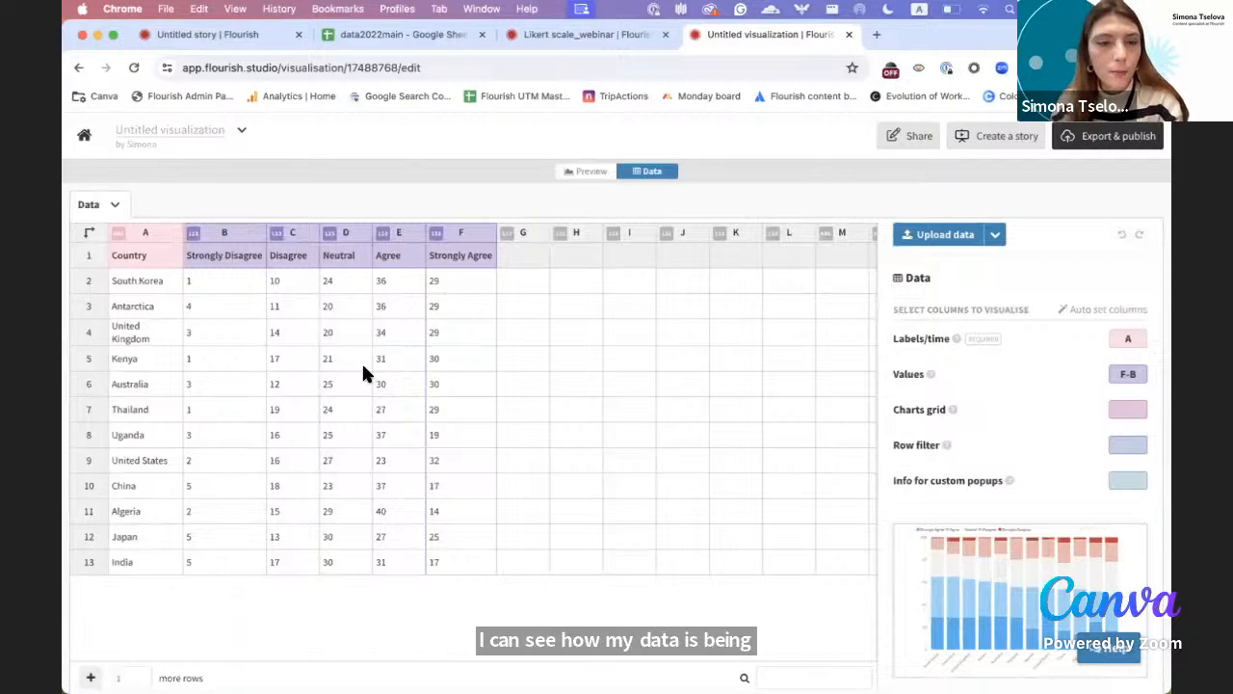
click(378, 33)
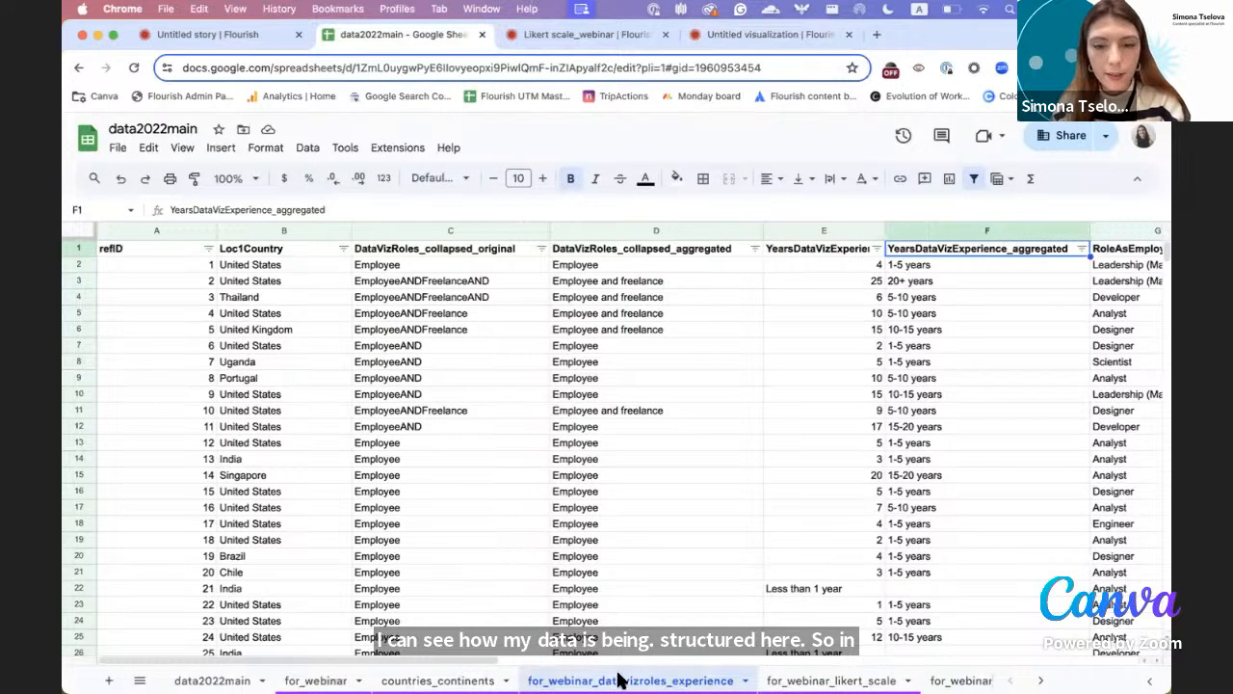
scroll(622, 679, right, 2)
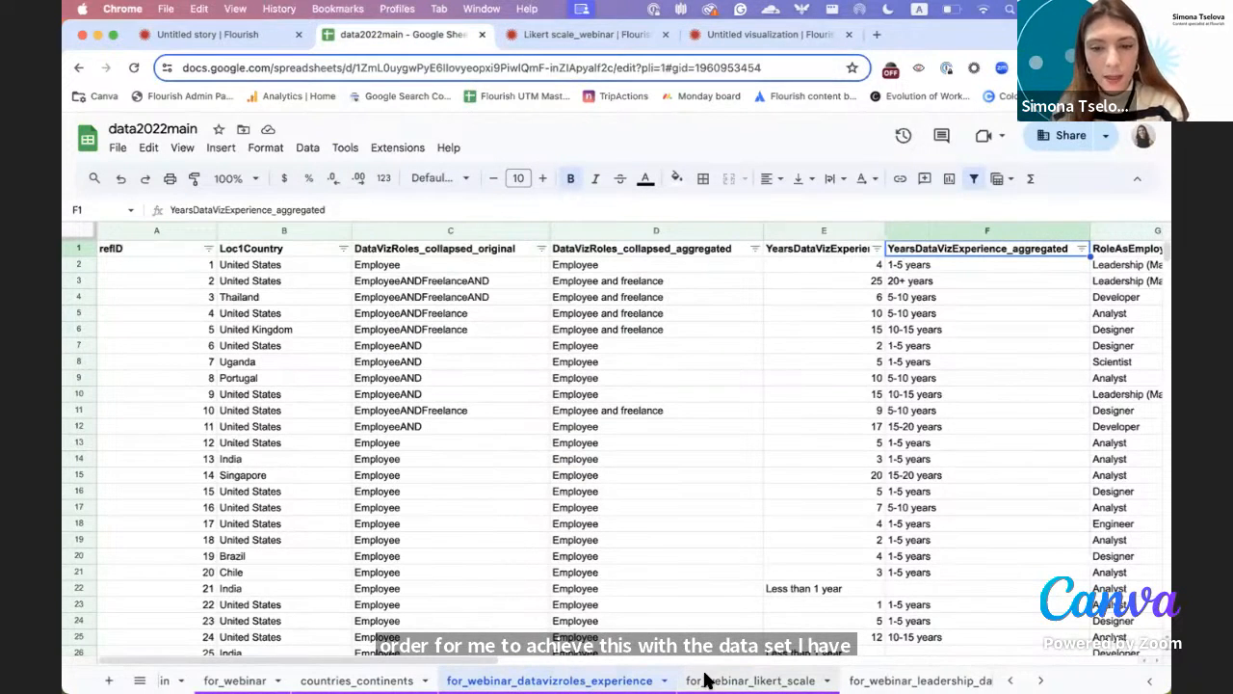
scroll(708, 680, right, 3)
click(800, 679)
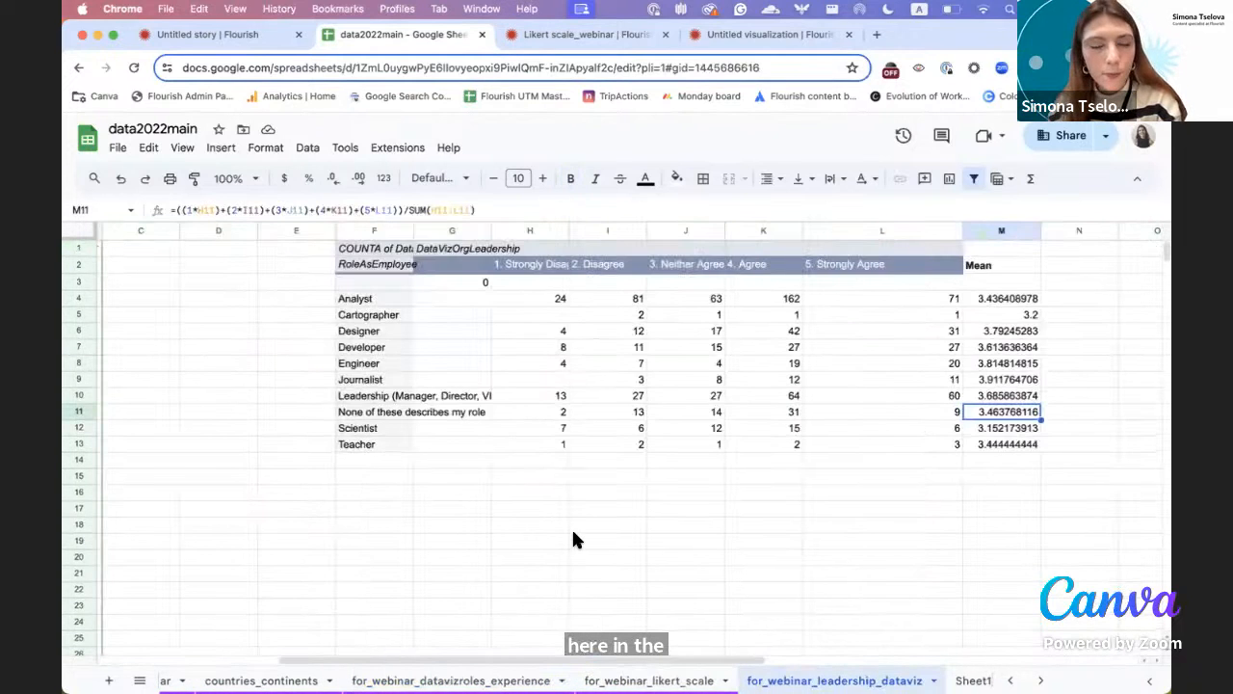
scroll(573, 539, left, 4)
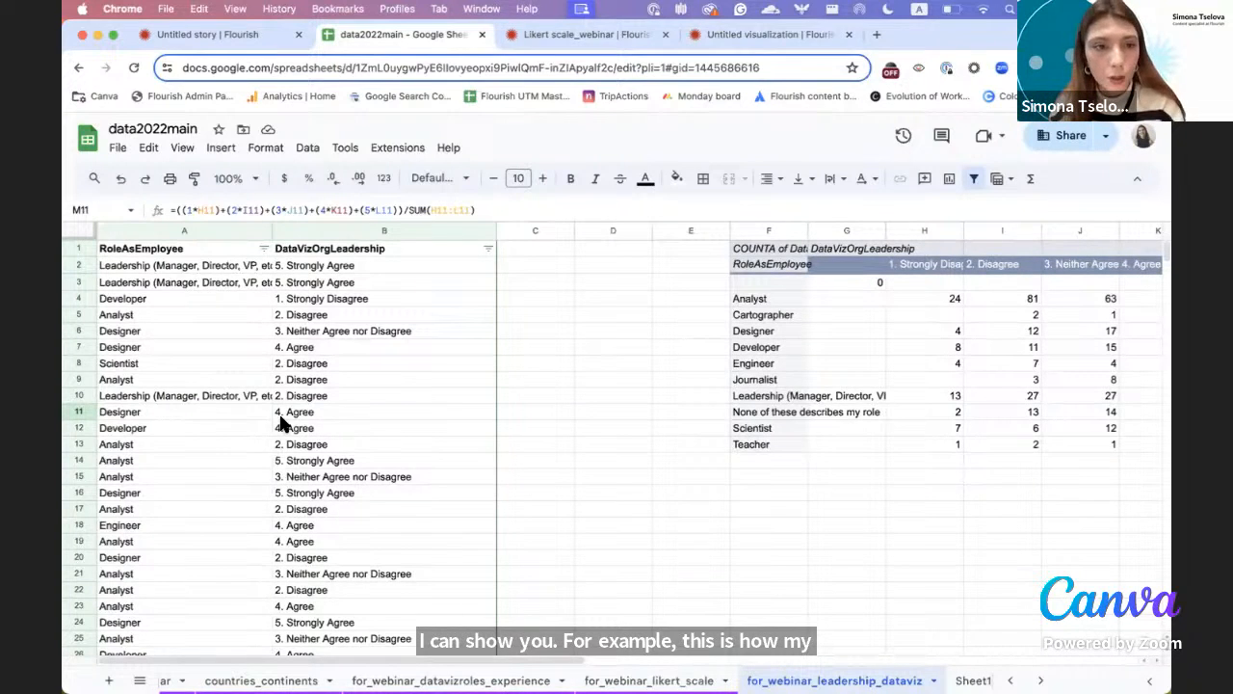
click(160, 232)
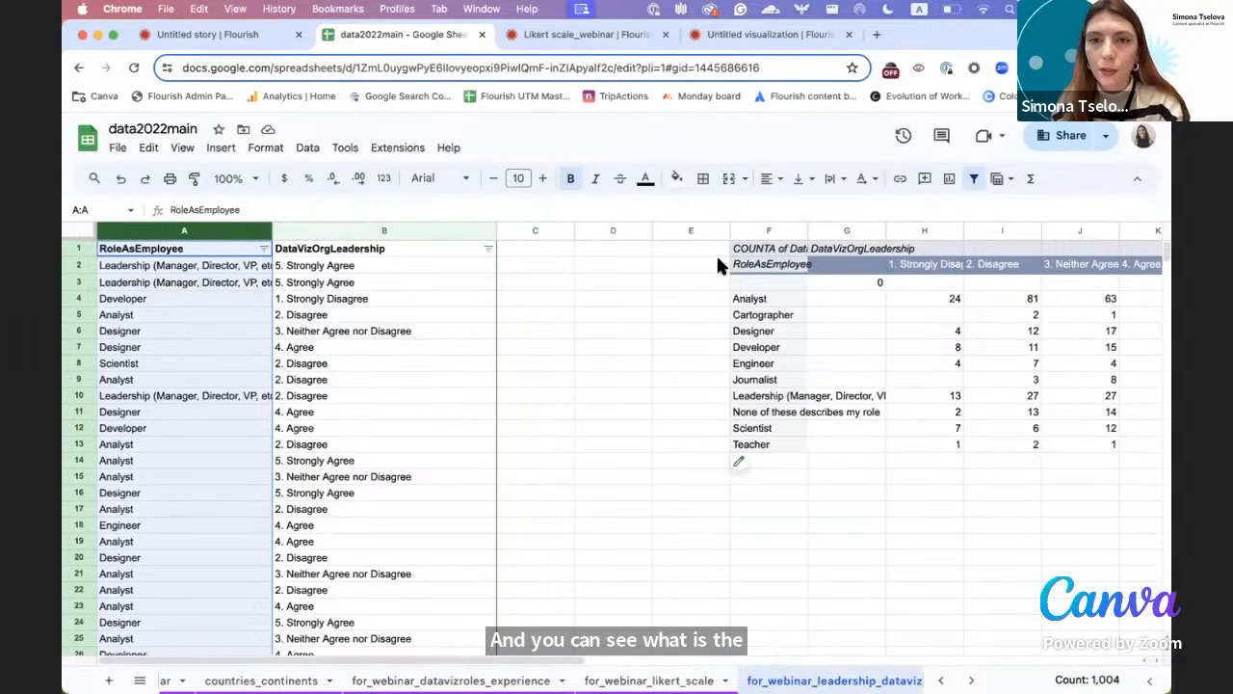
- Compare the template's data layout with the pivot table of response counts and means by RoleAsEmployee
click(729, 35)
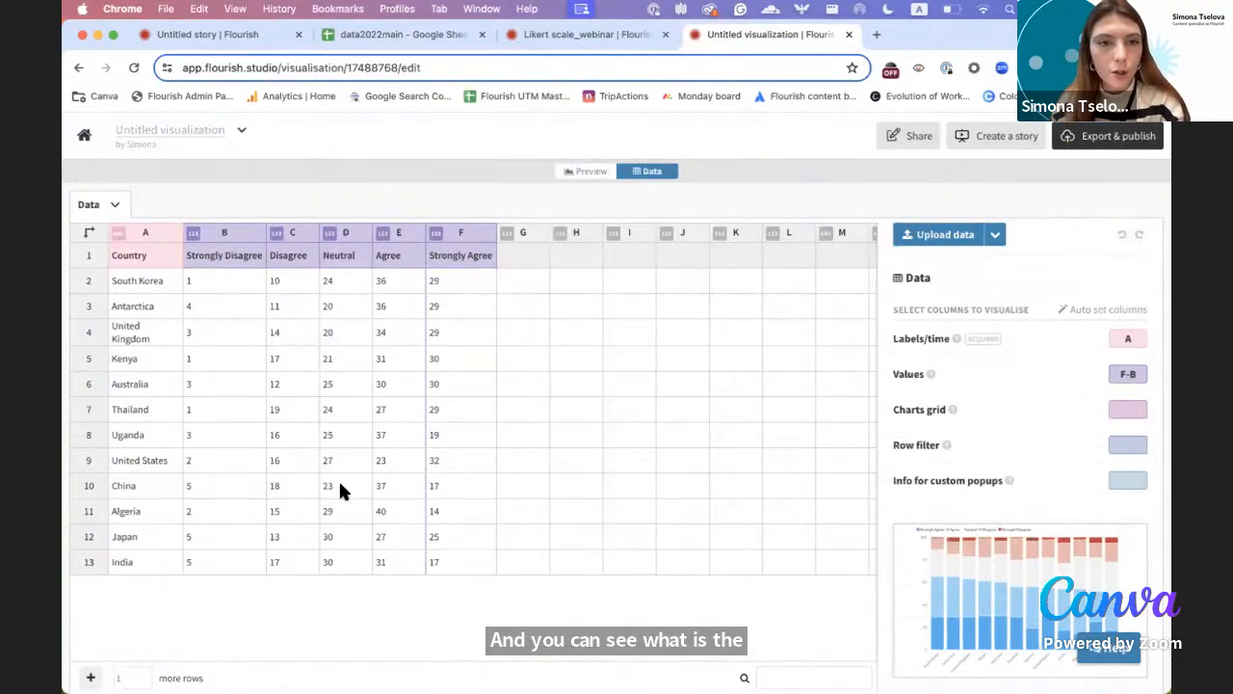
click(442, 27)
scroll(723, 329, right, 5)
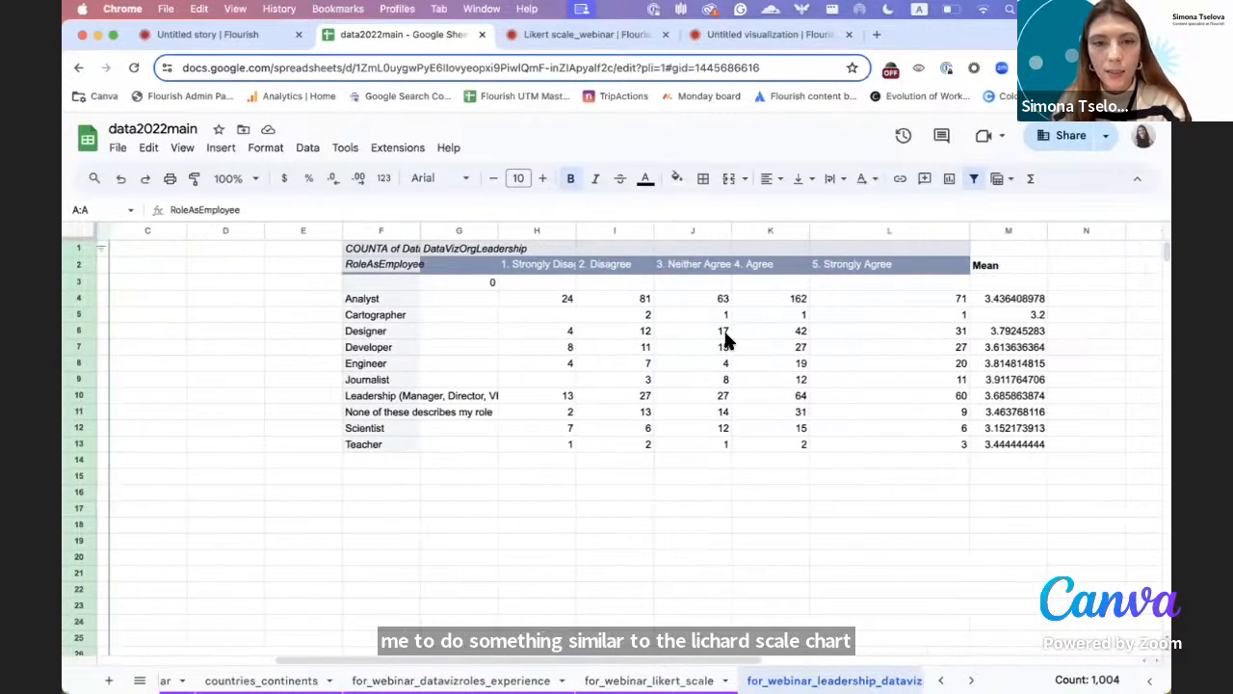
scroll(487, 473, right, 2)
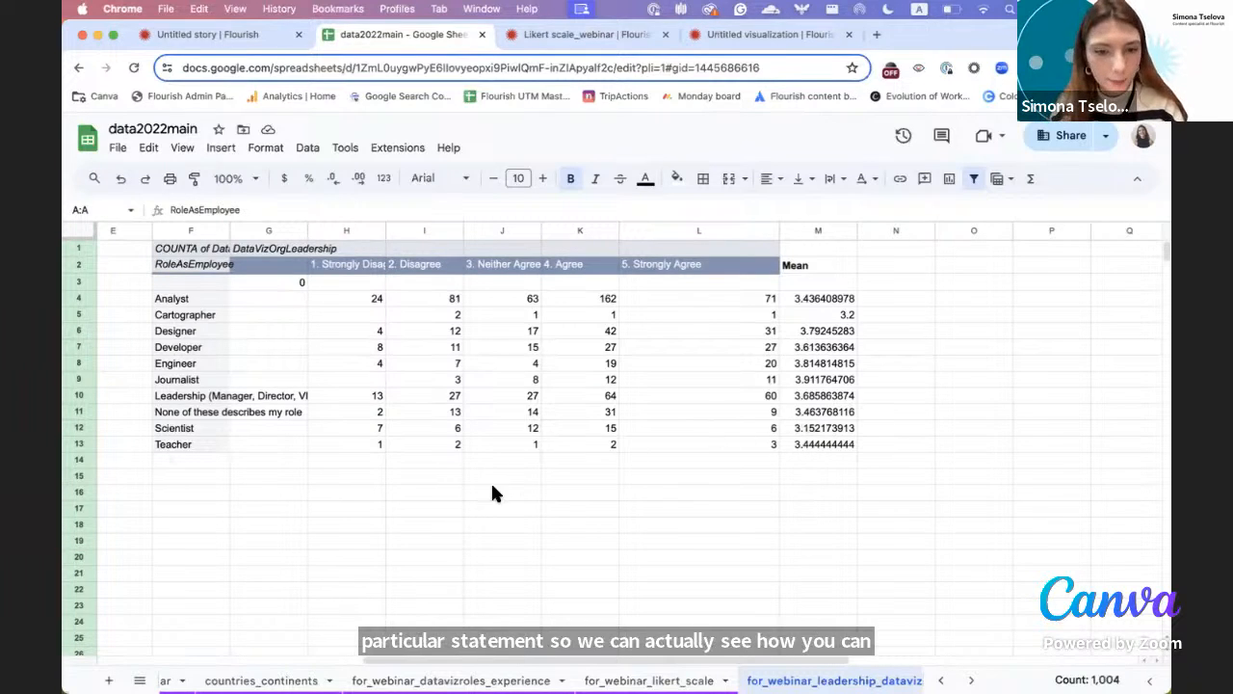
- Copy the range A1:G11 from the for_webinar_likert_scale sheet
click(655, 680)
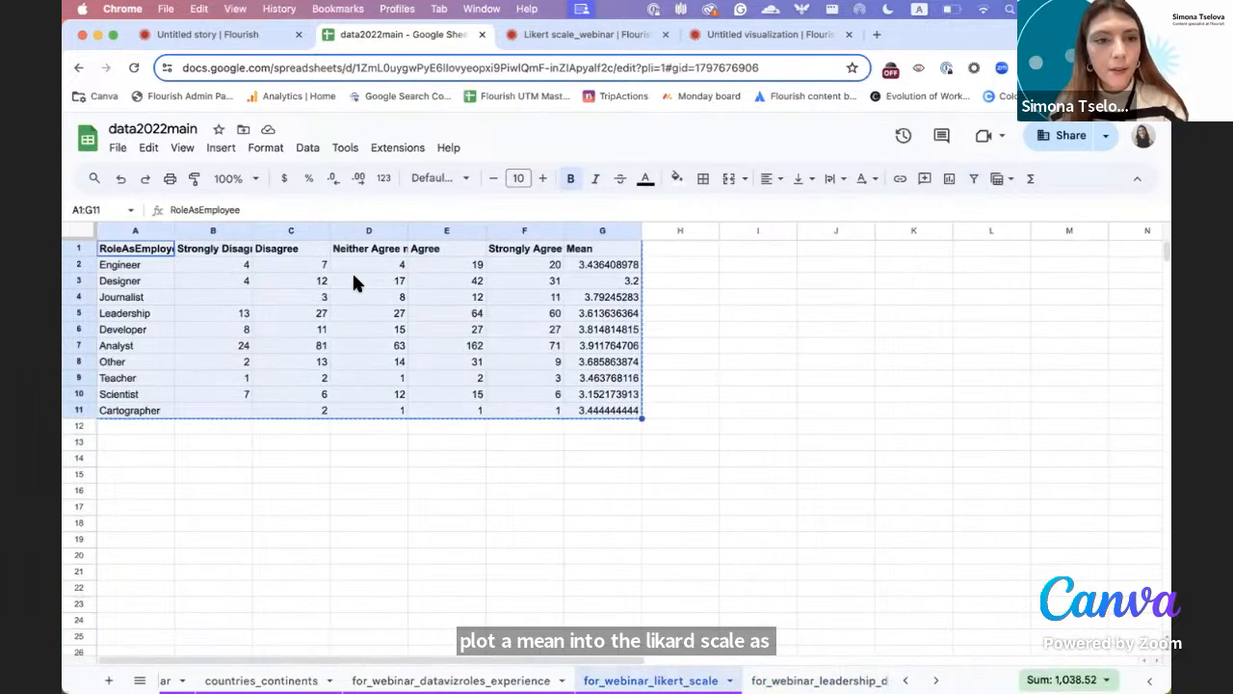
drag(139, 252, 628, 411)
key(super+c)
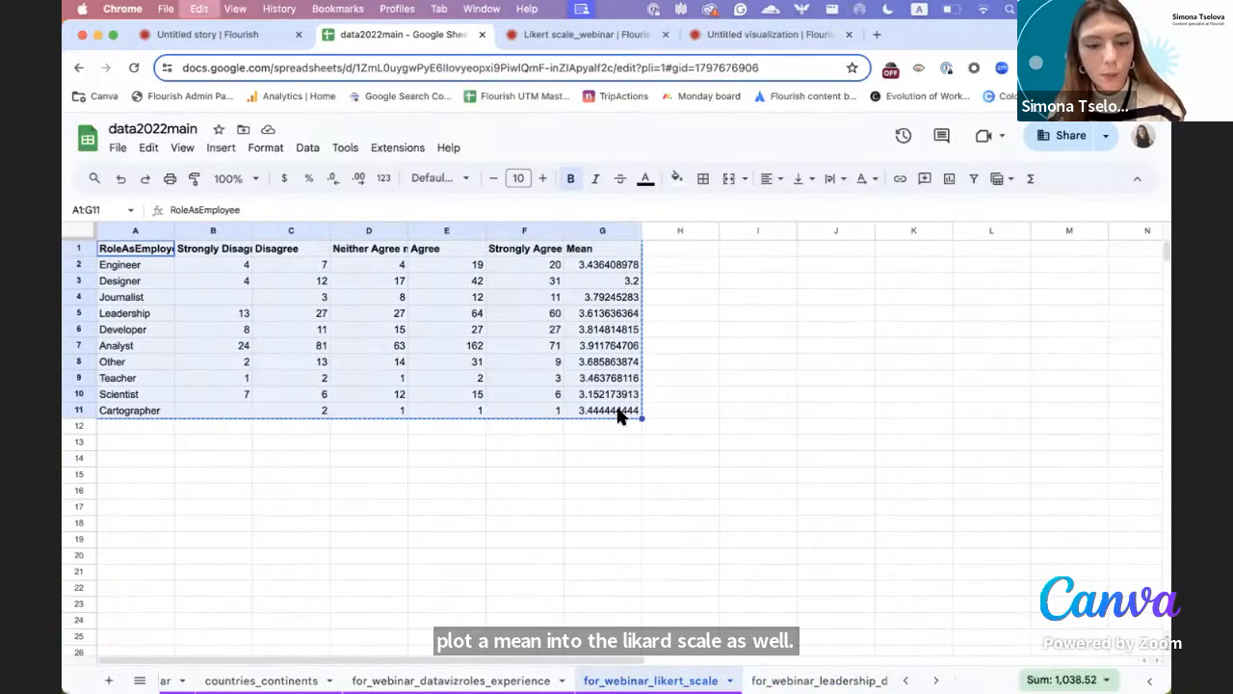
- Clear the sample data from the new Flourish visualization's data sheet and paste the copied Likert table into it
click(770, 33)
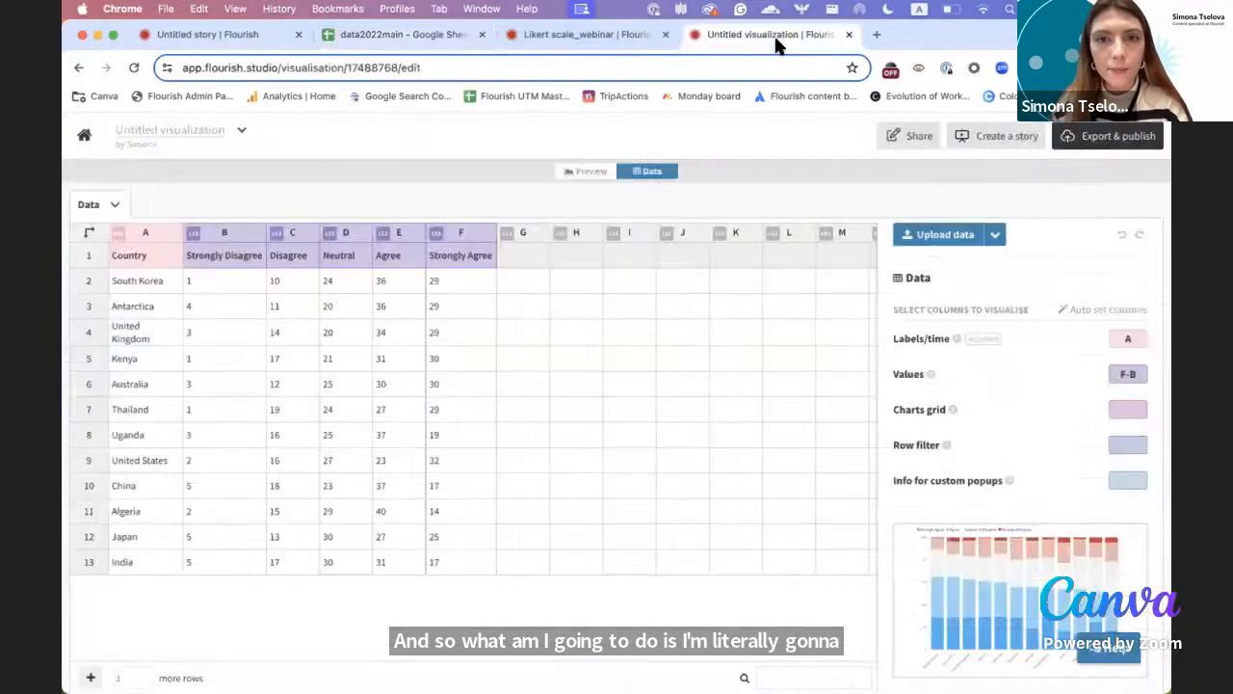
click(114, 204)
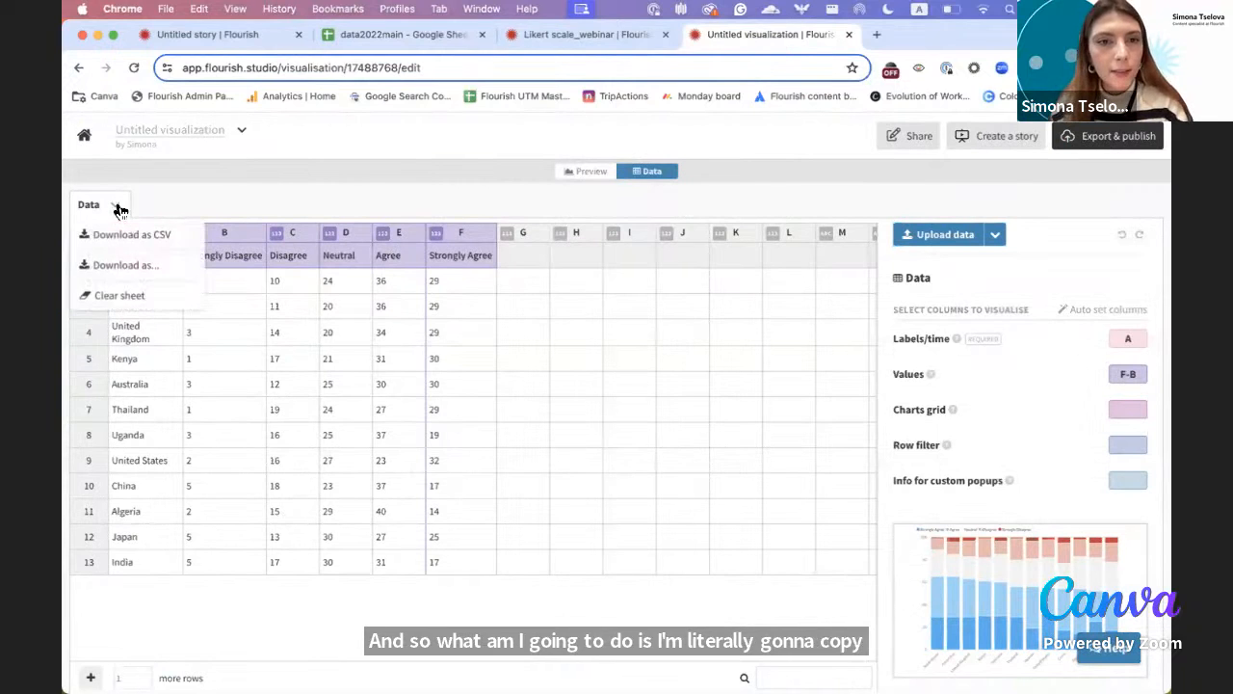
click(123, 291)
key(super+v)
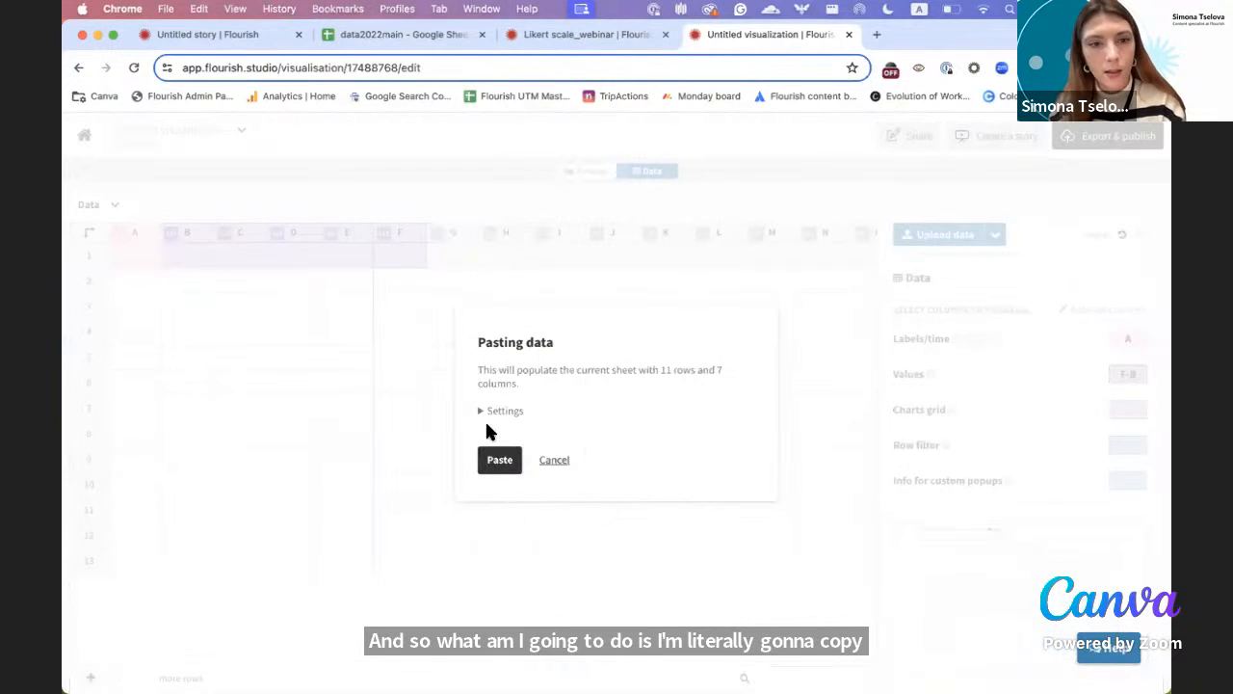
click(500, 462)
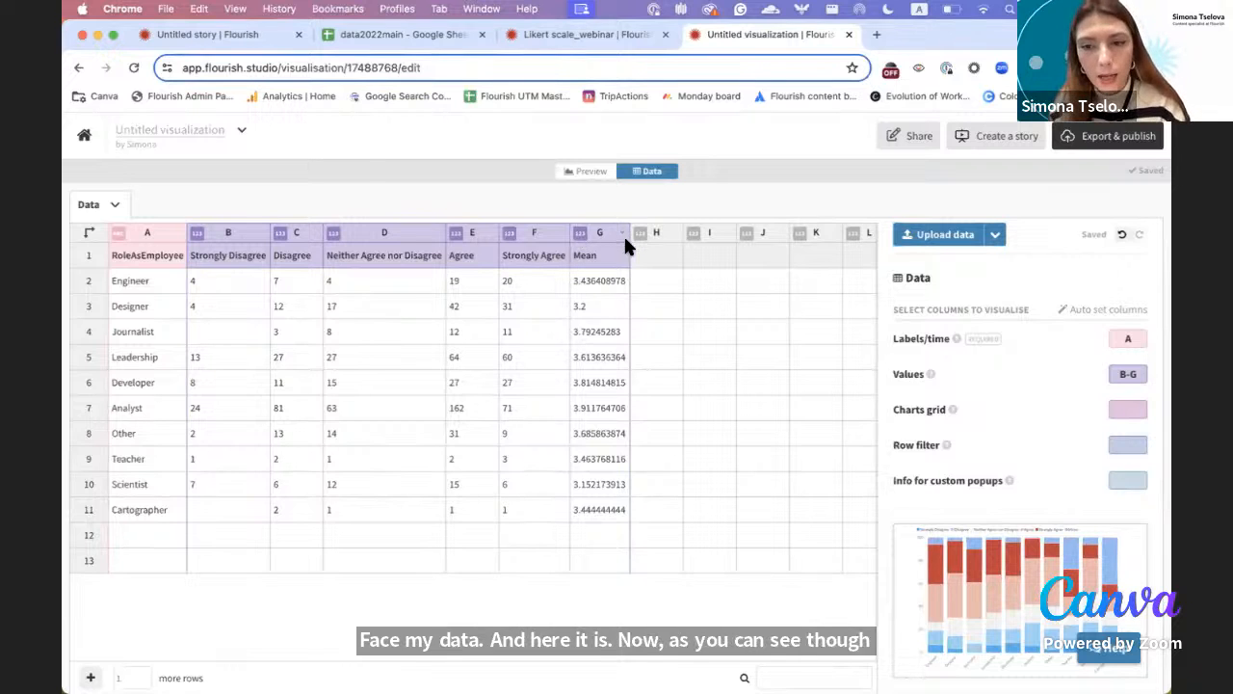
- Set the Values binding to columns B-F so that the Mean column is excluded
click(1138, 375)
key(BackSpace)
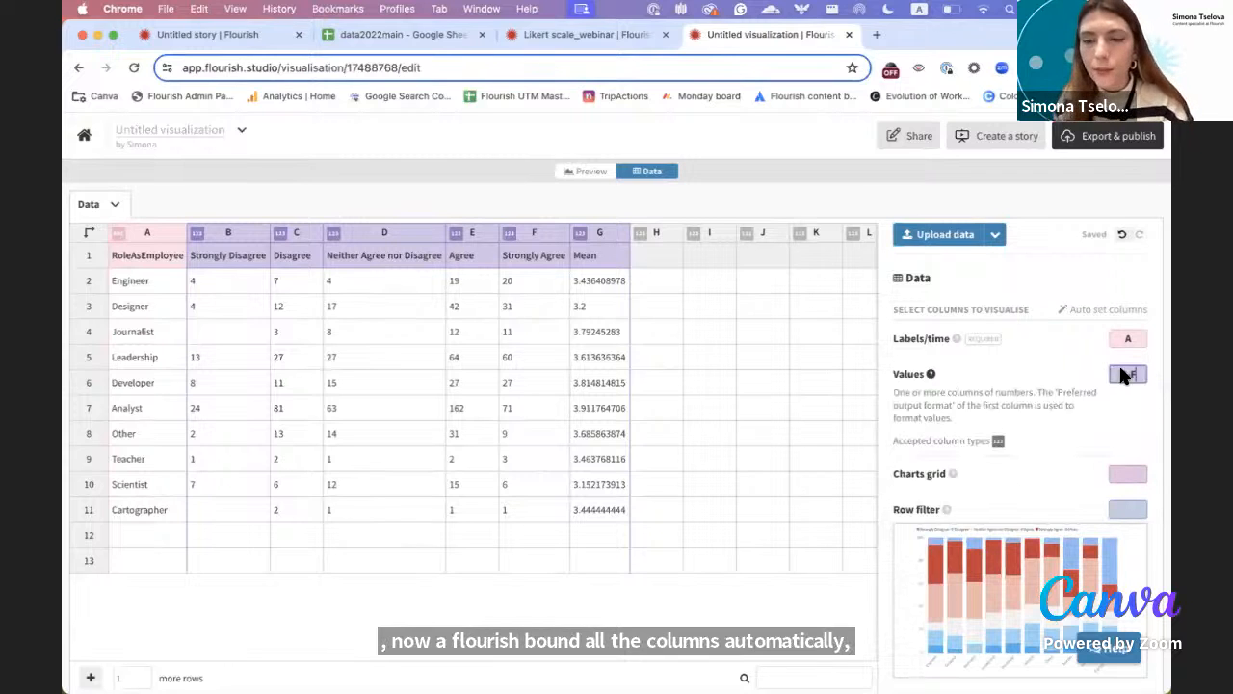
text(F)
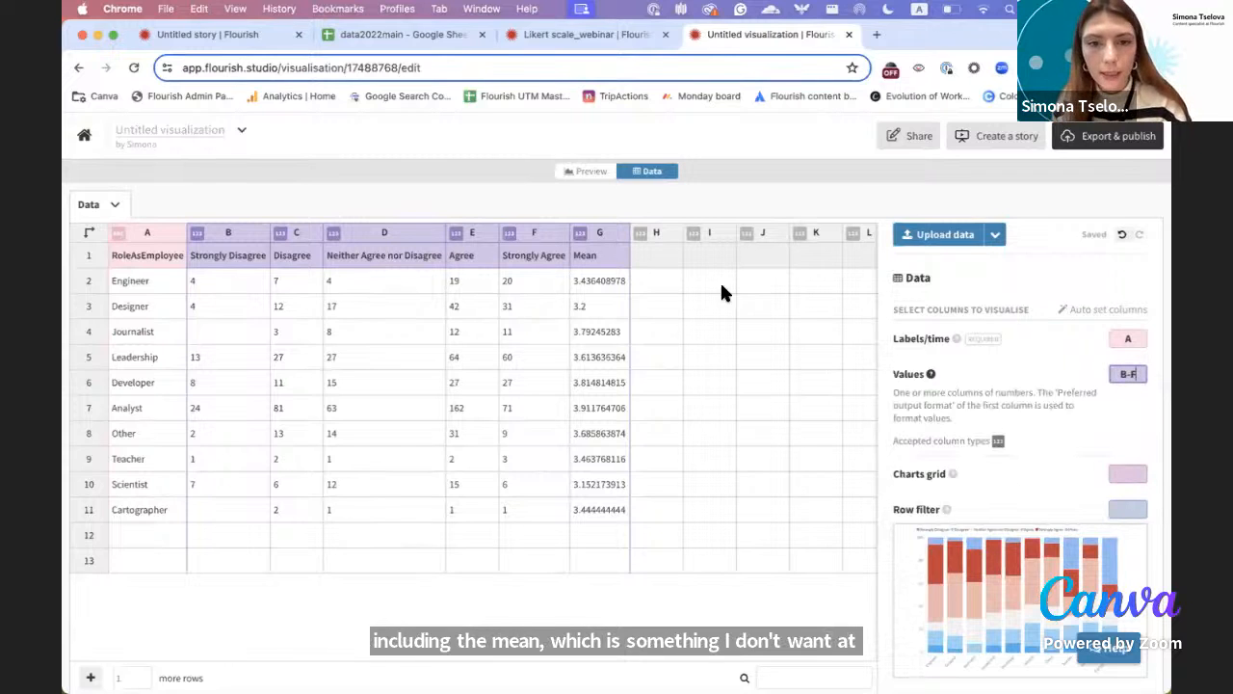
click(997, 368)
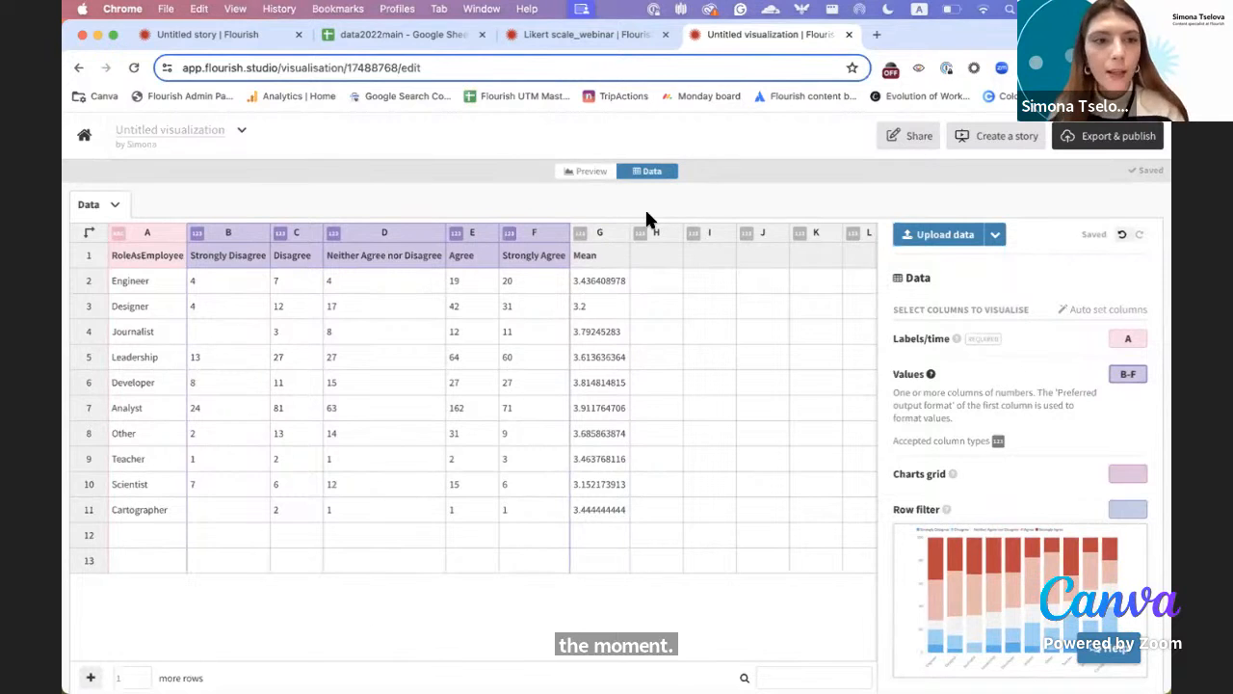
- Compare the stacked chart with the Engineer row's response counts from Strongly Disagree to Strongly Agree in the data sheet
click(591, 173)
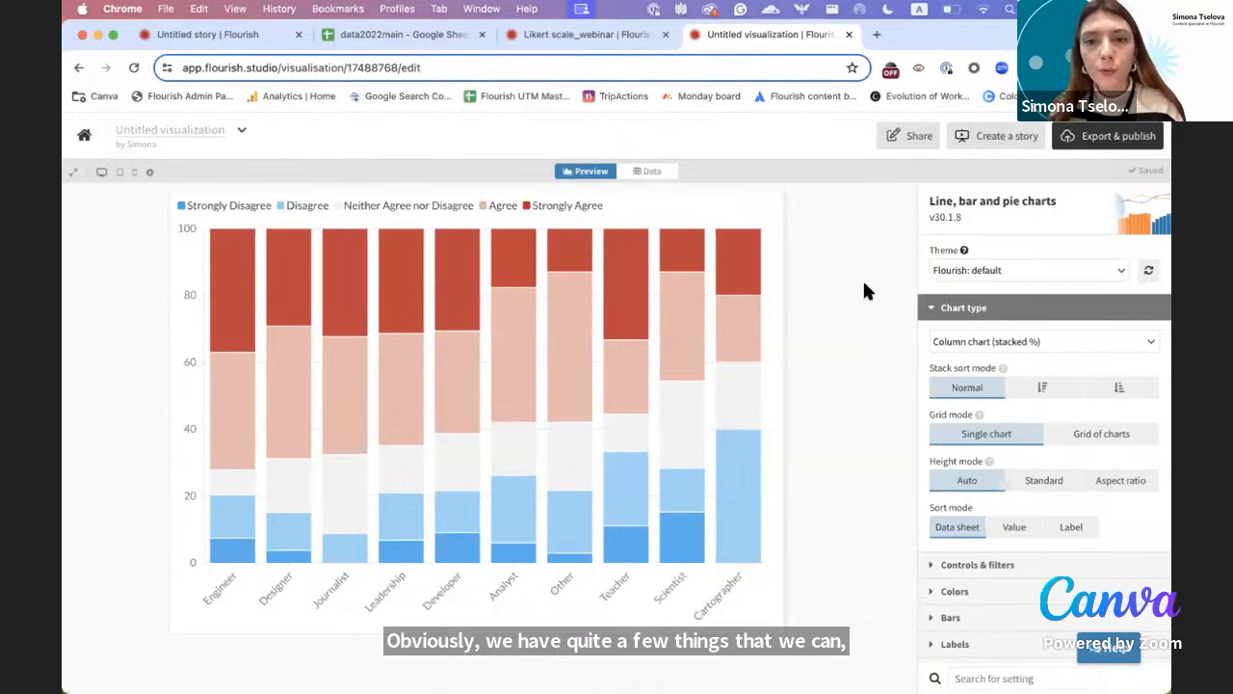
click(654, 172)
click(217, 287)
key(Right)
key(Right)
key(Right)
key(Right)
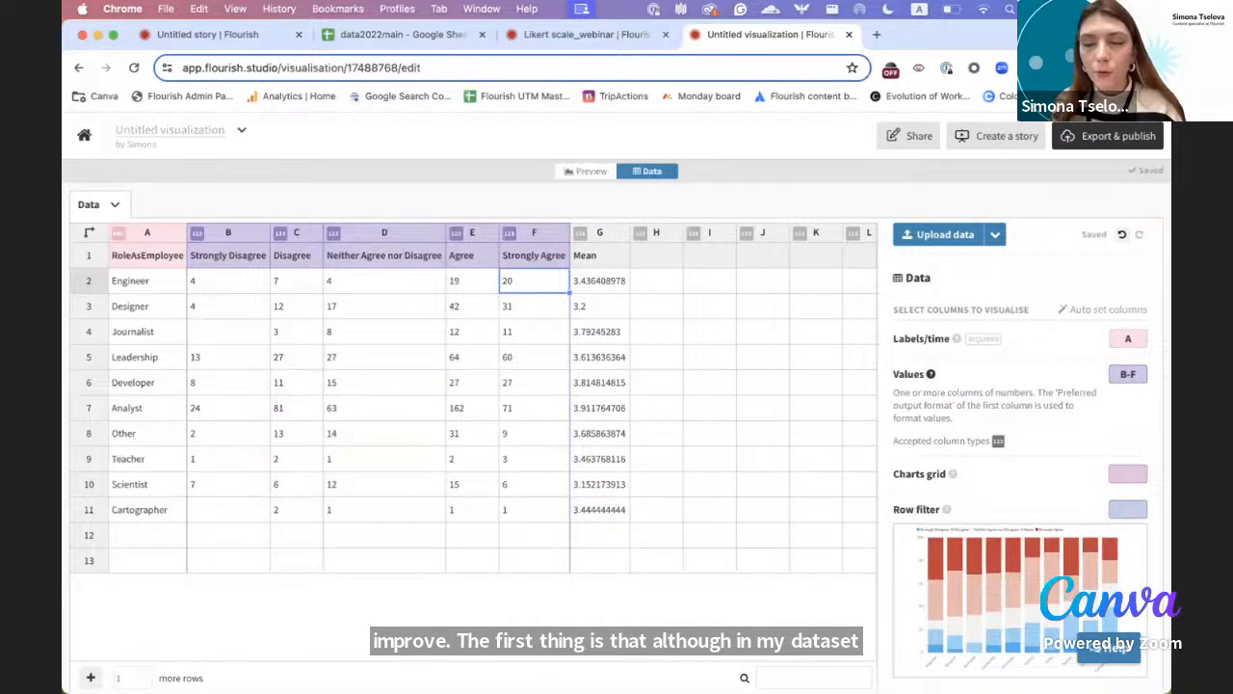
click(209, 274)
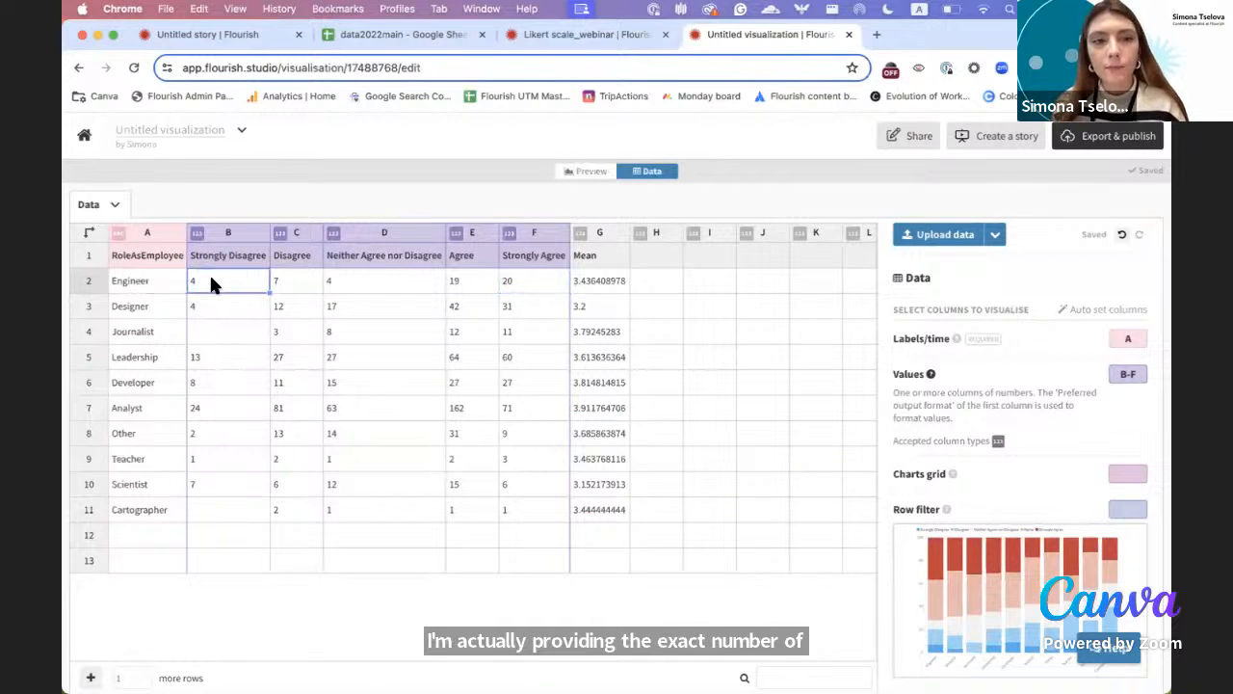
key(Right)
key(Right)
key(Left)
key(Left)
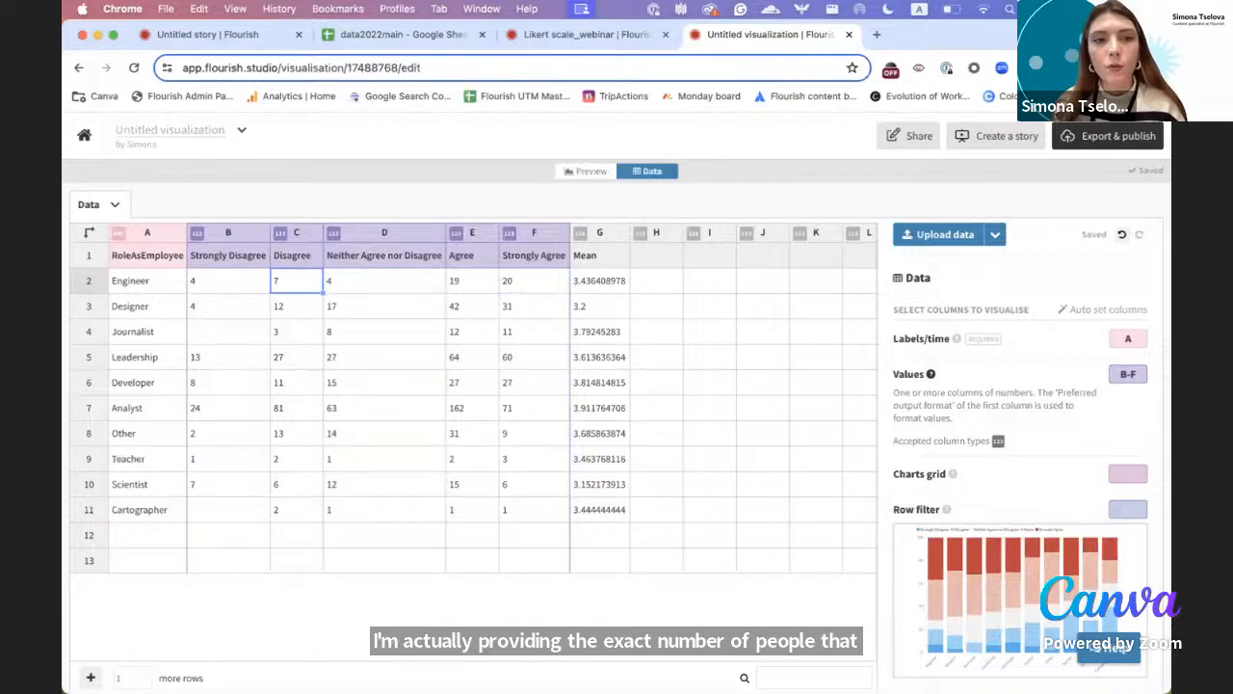
key(Right)
key(Right)
click(456, 285)
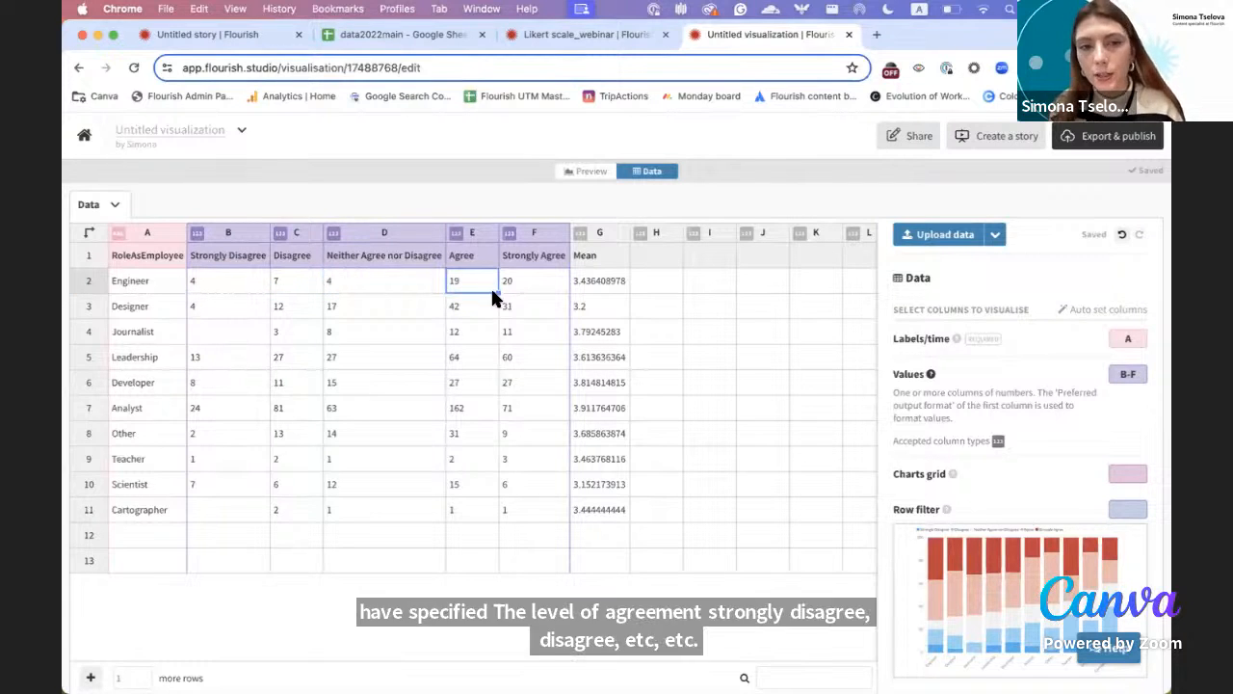
- Check the value shown in the chart for the Engineer column's Agree segment
click(578, 173)
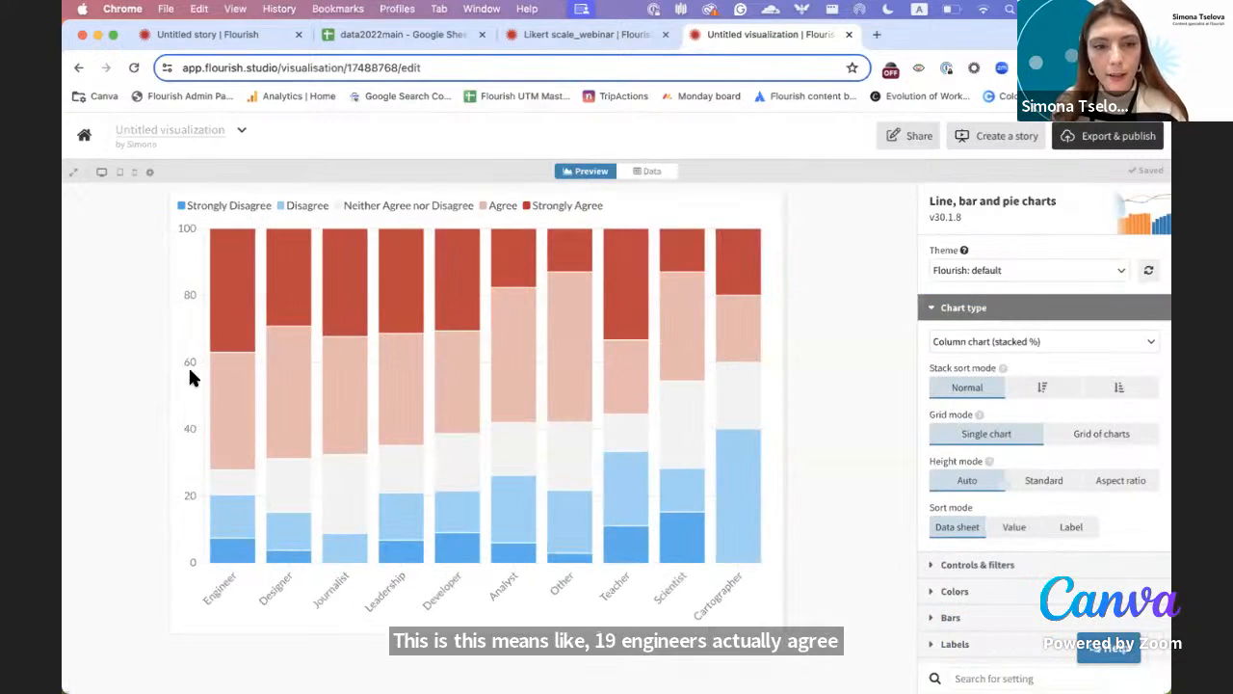
mouse_move(220, 436)
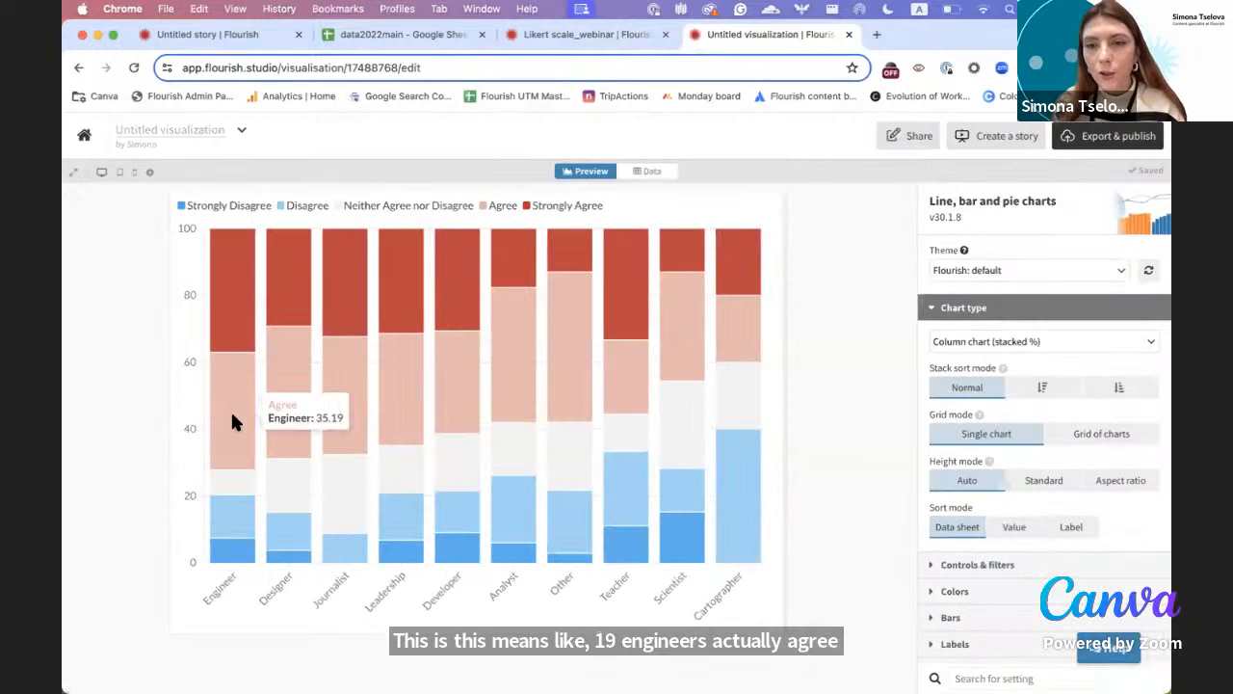
drag(314, 417, 342, 417)
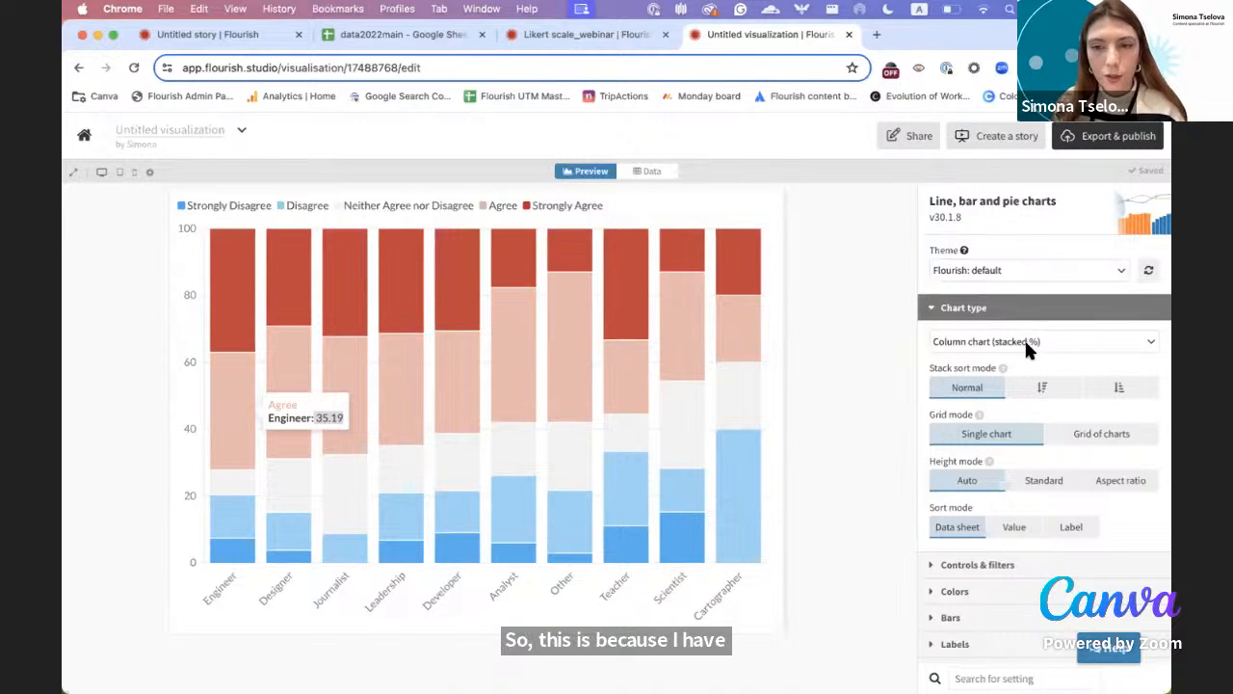
- Set the number formatting suffix to % for the chart's values
scroll(968, 535, down, 6)
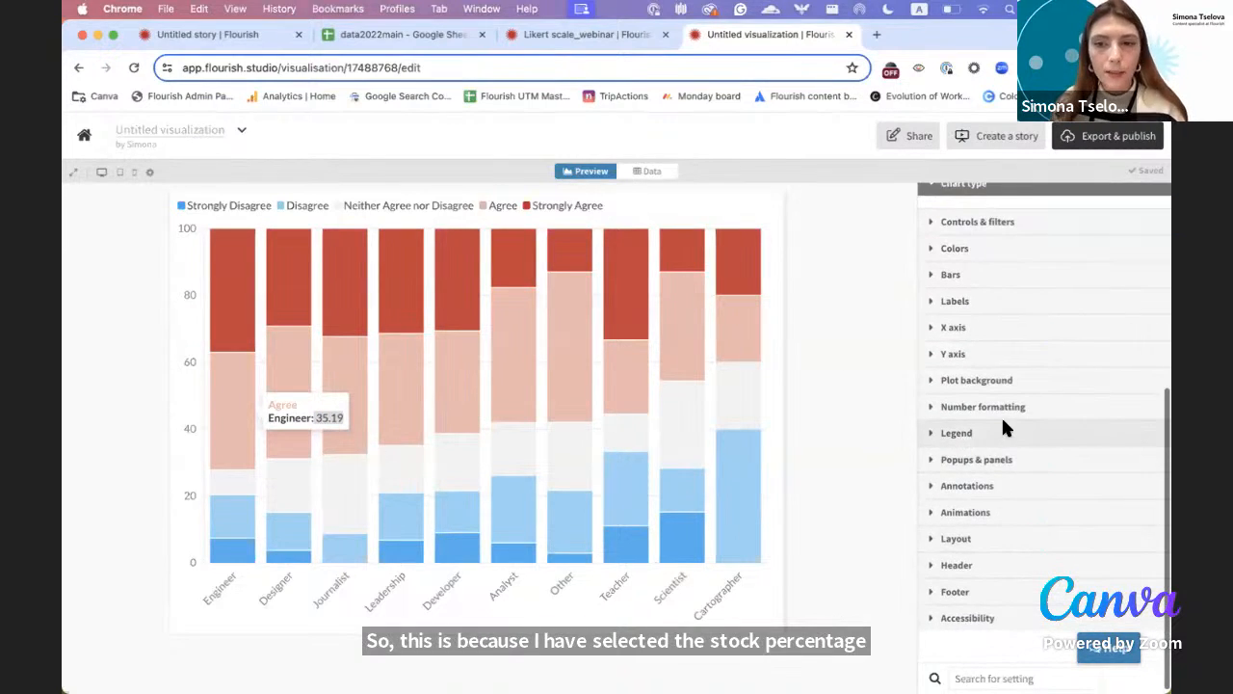
click(993, 408)
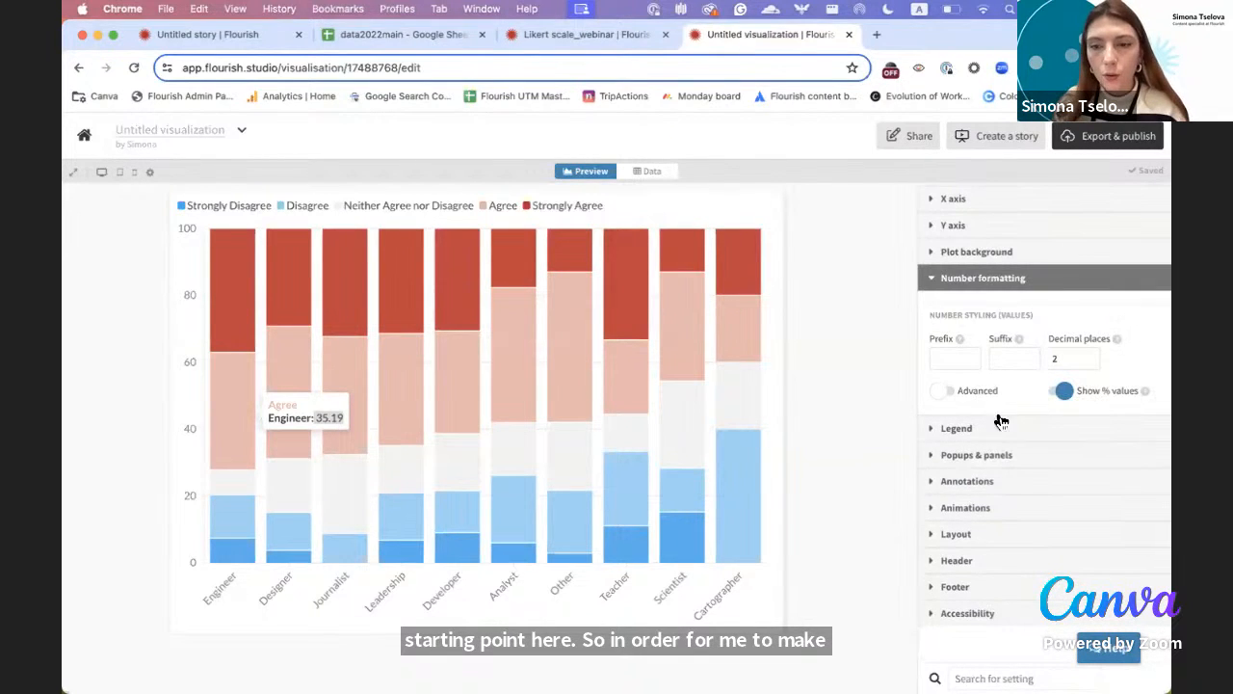
click(1013, 364)
text(%)
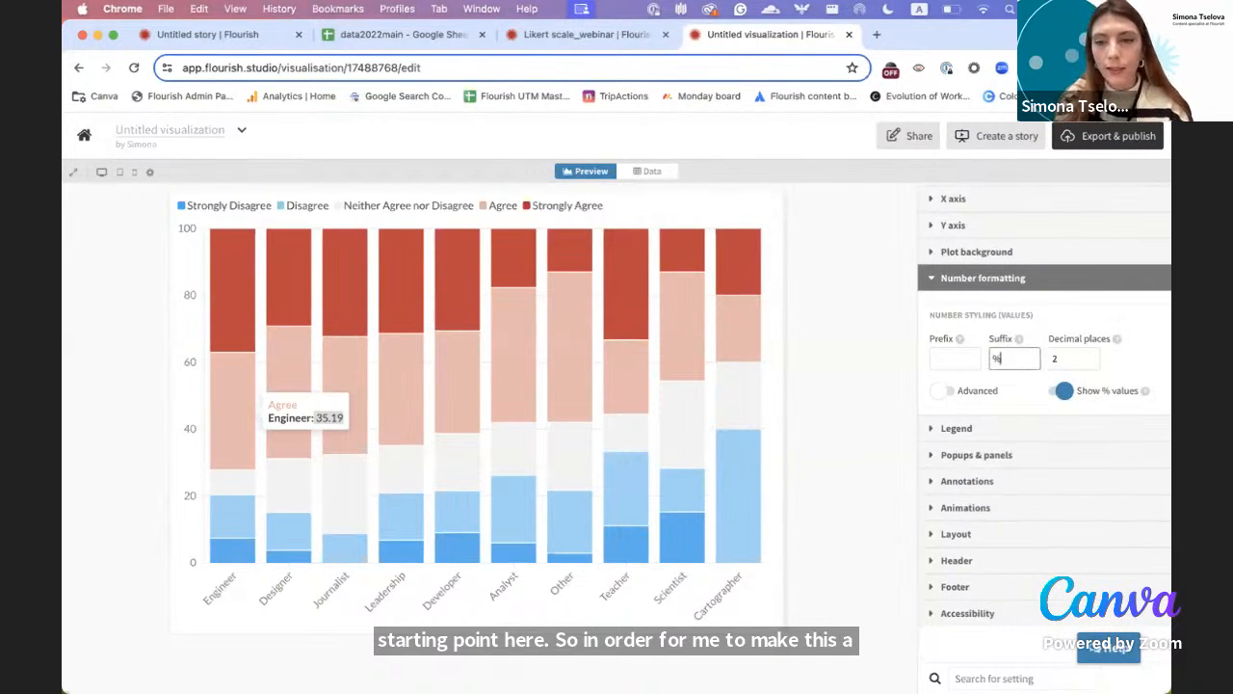
click(853, 484)
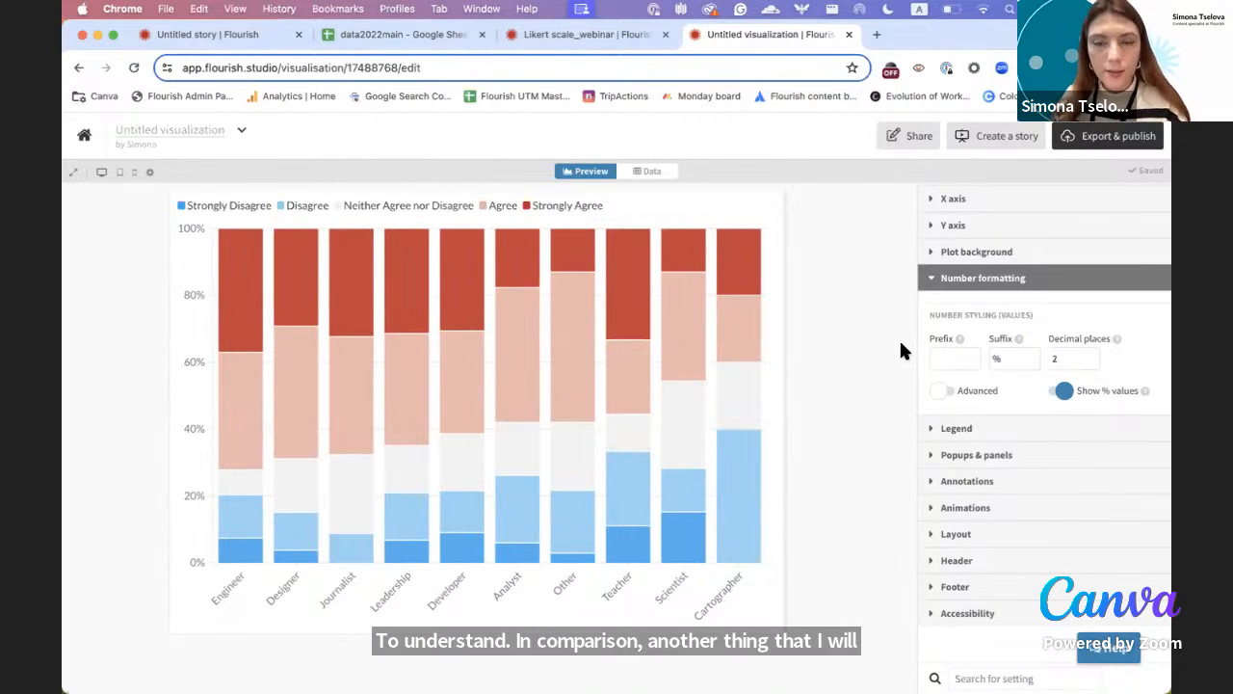
- Reverse the Values binding to F-B so the response columns stack in the opposite order, and check the resulting chart
click(582, 206)
click(582, 205)
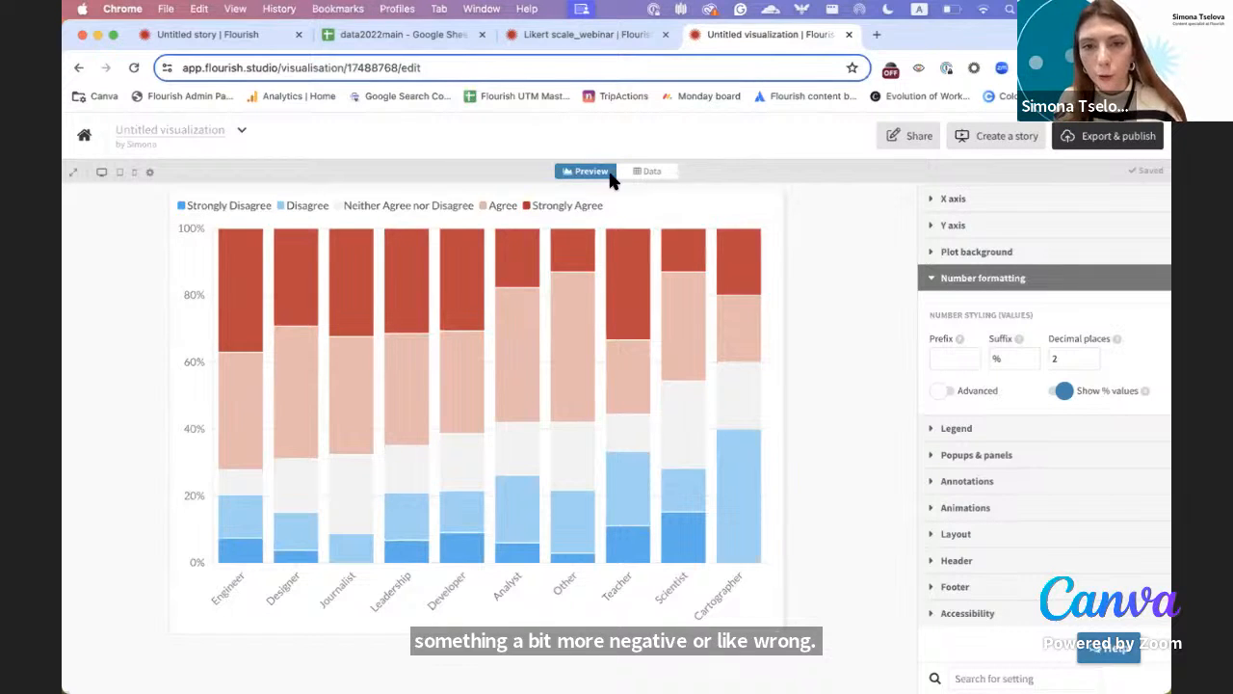
click(646, 171)
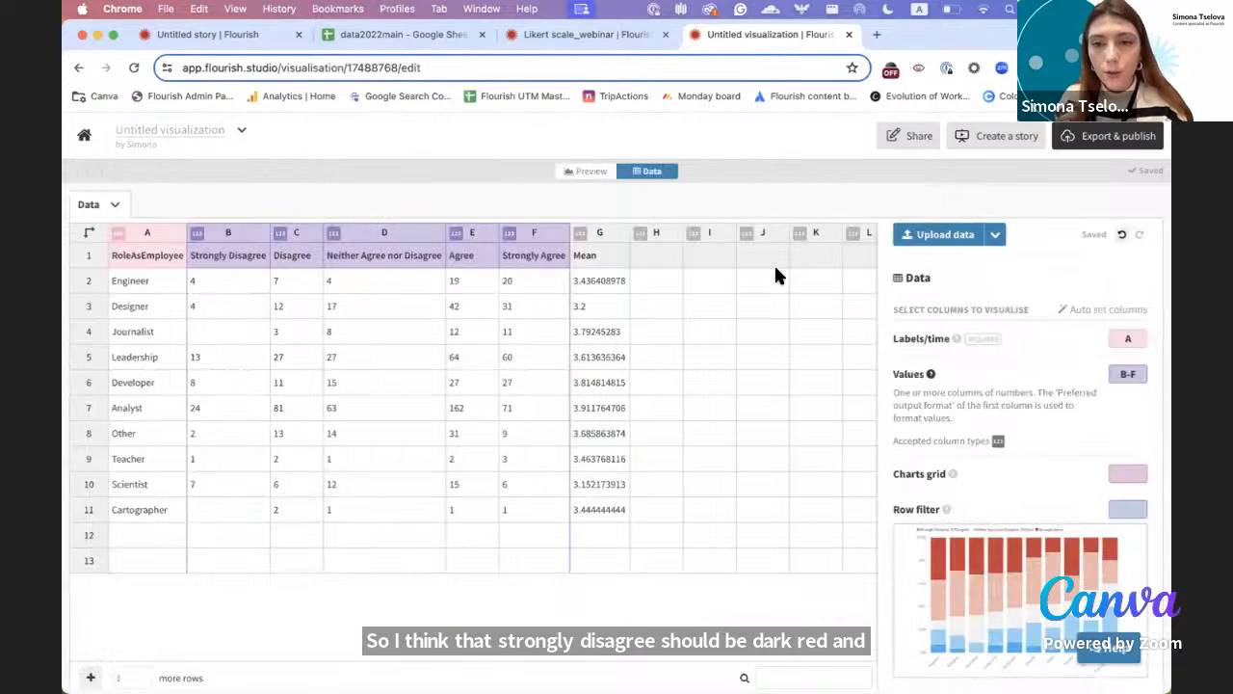
click(1131, 374)
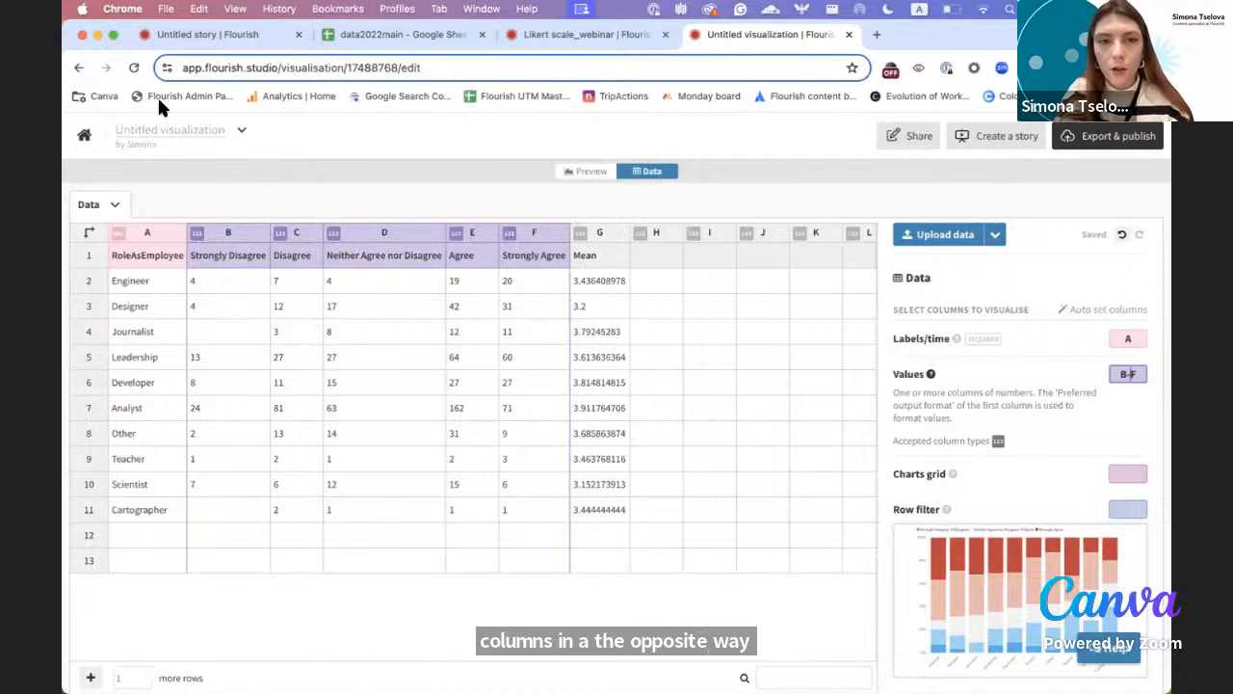
key(Right)
key(BackSpace)
key(BackSpace)
key(BackSpace)
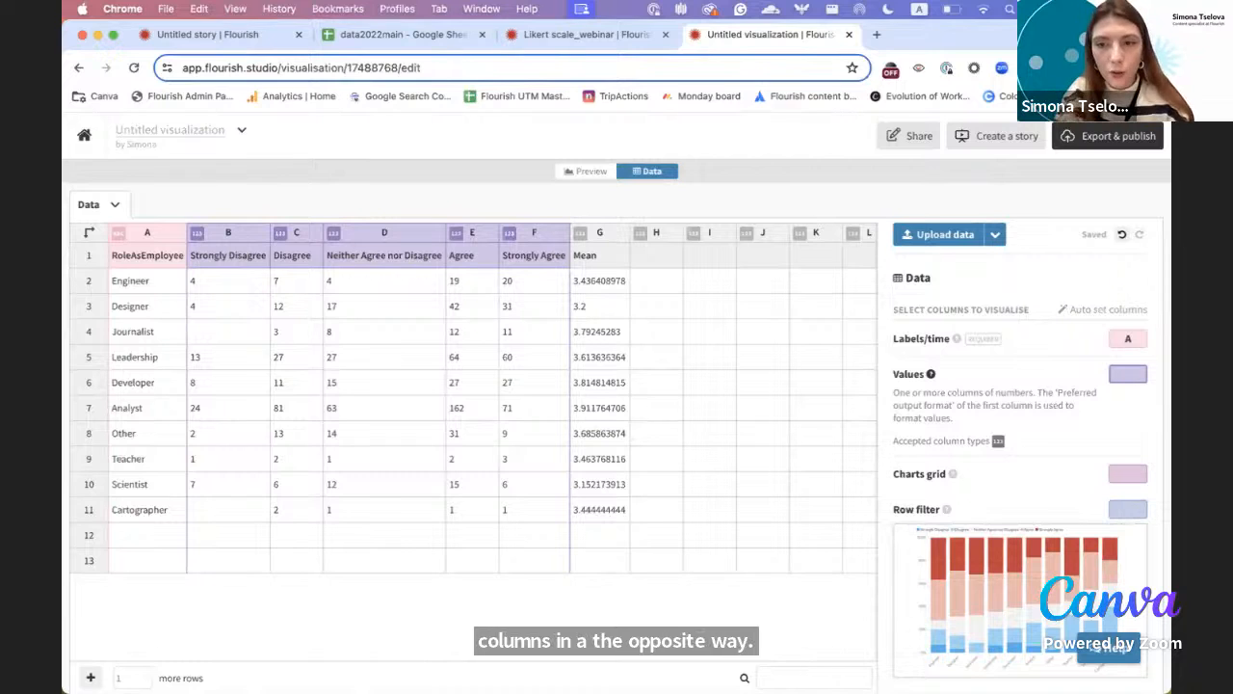
text(F-B)
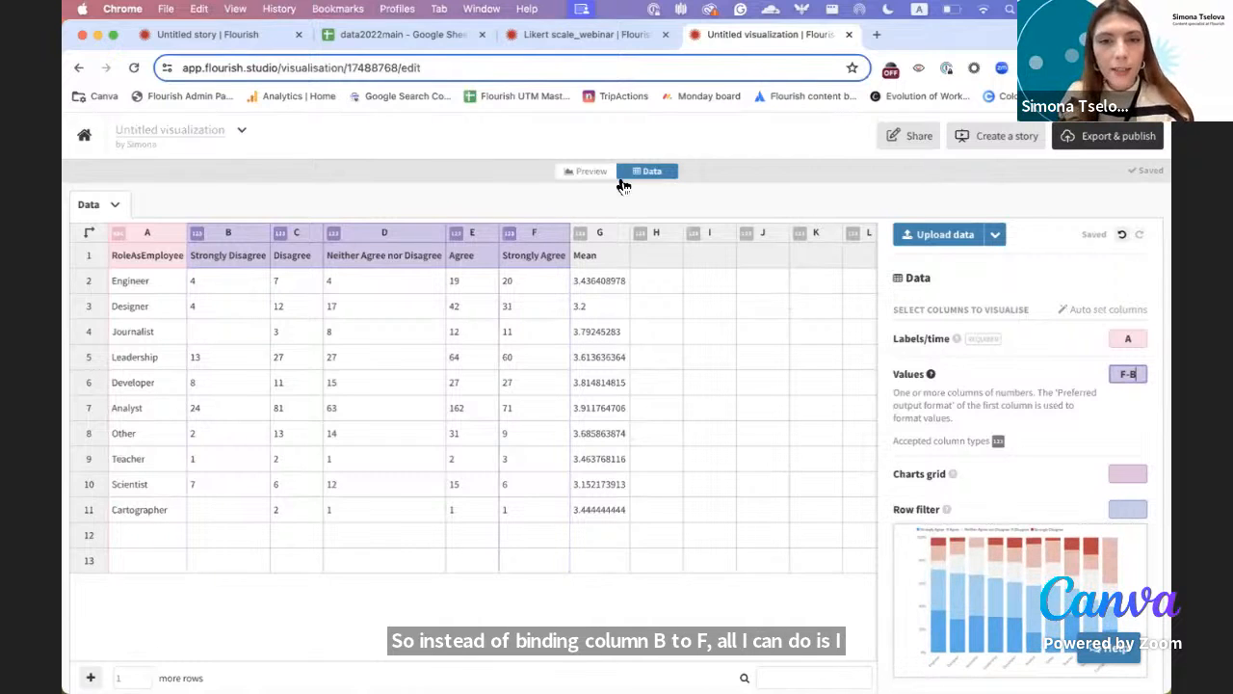
click(586, 172)
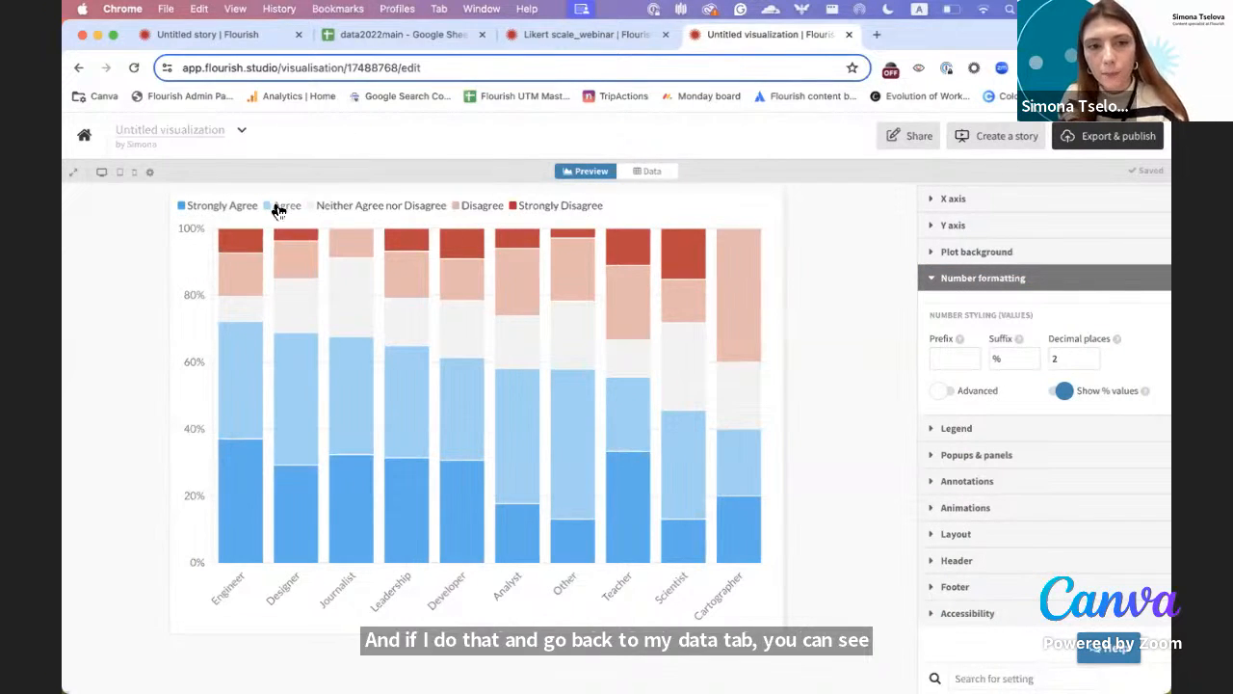
click(646, 170)
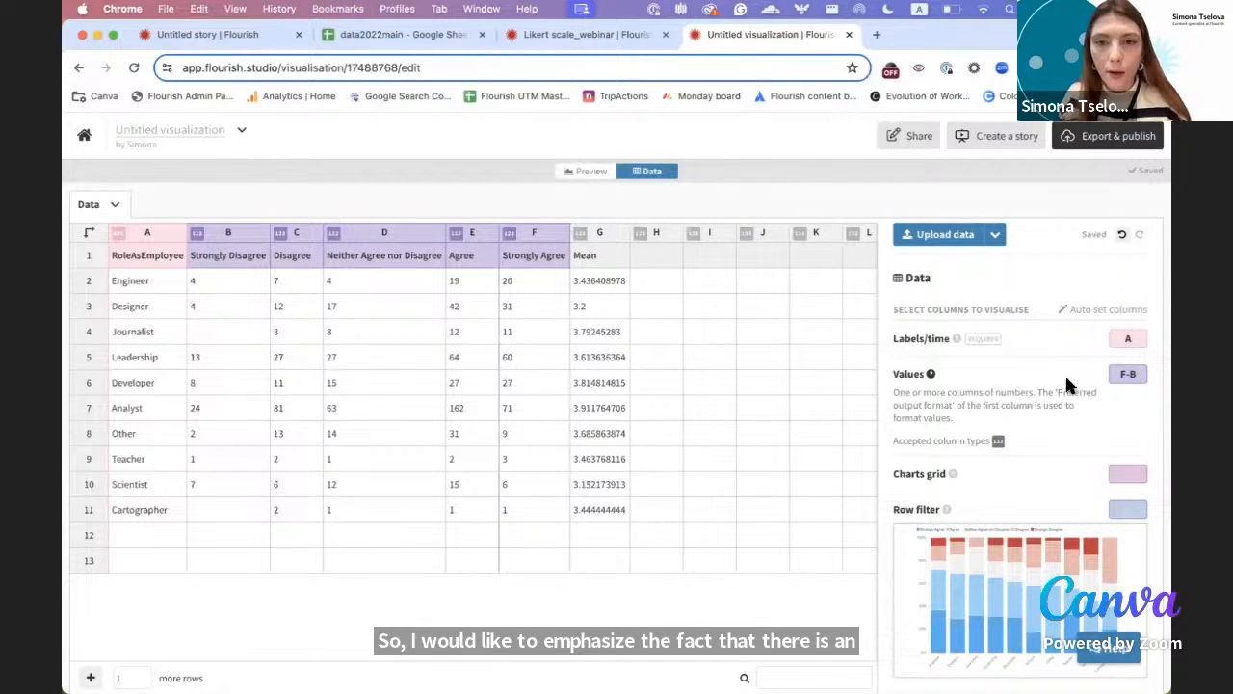
click(572, 172)
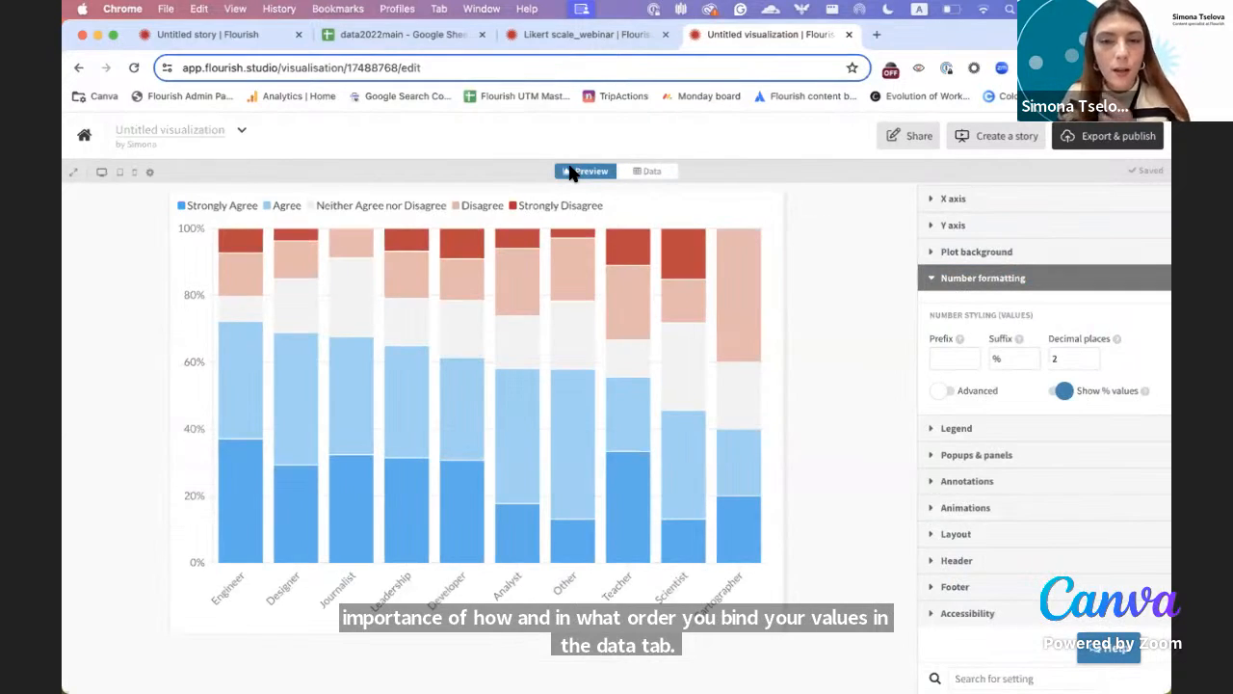
- Examine the list and order of colors in the chart's palette, and return to the color settings
scroll(944, 380, up, 5)
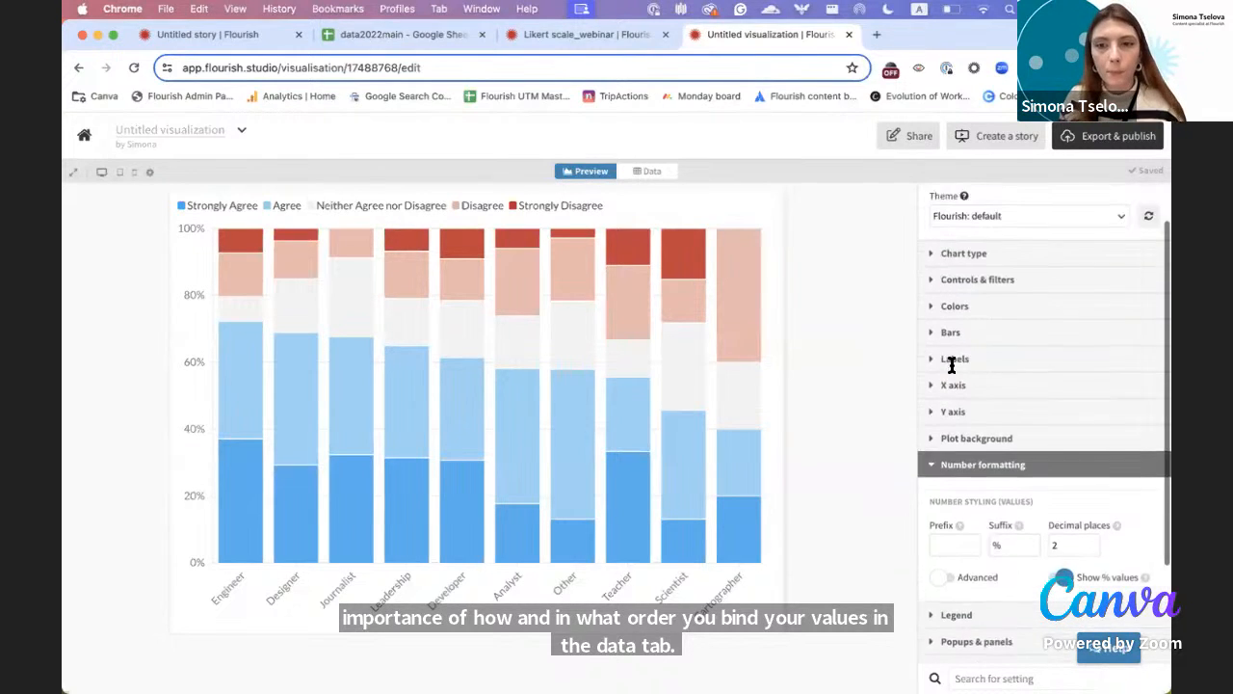
click(956, 361)
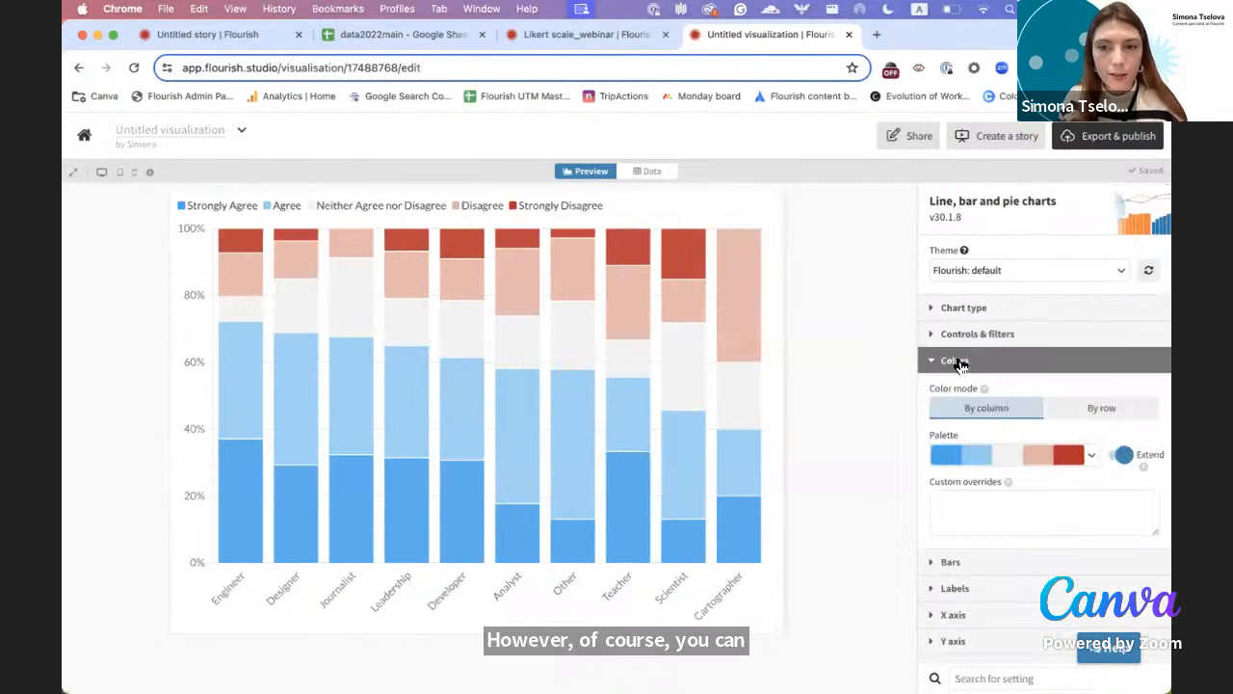
click(983, 463)
click(983, 480)
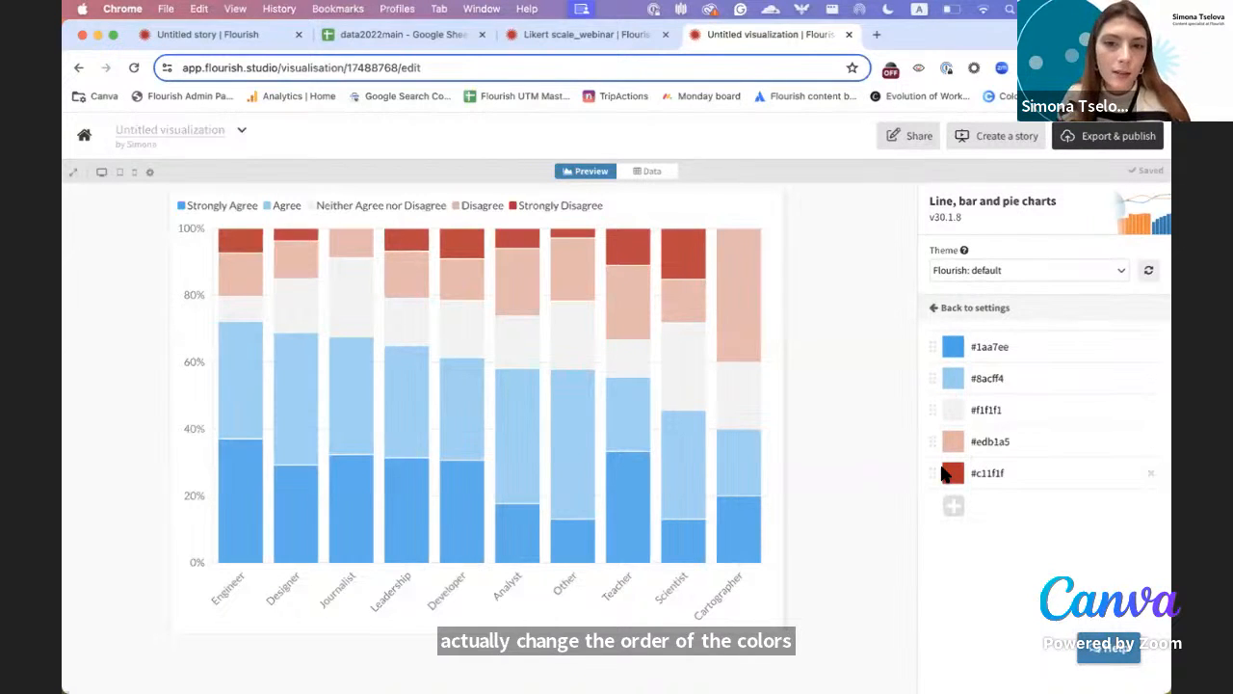
click(957, 309)
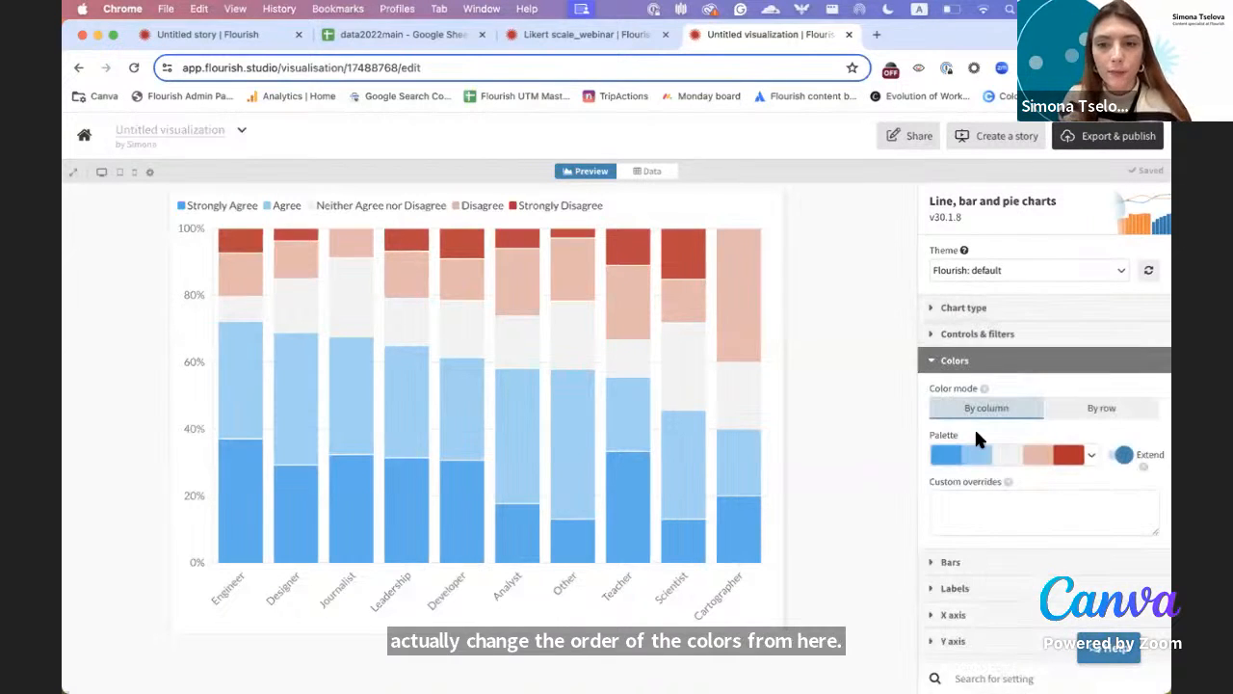
- Copy the "Strongly Disagree" column header from the data sheet into the custom color overrides
click(938, 509)
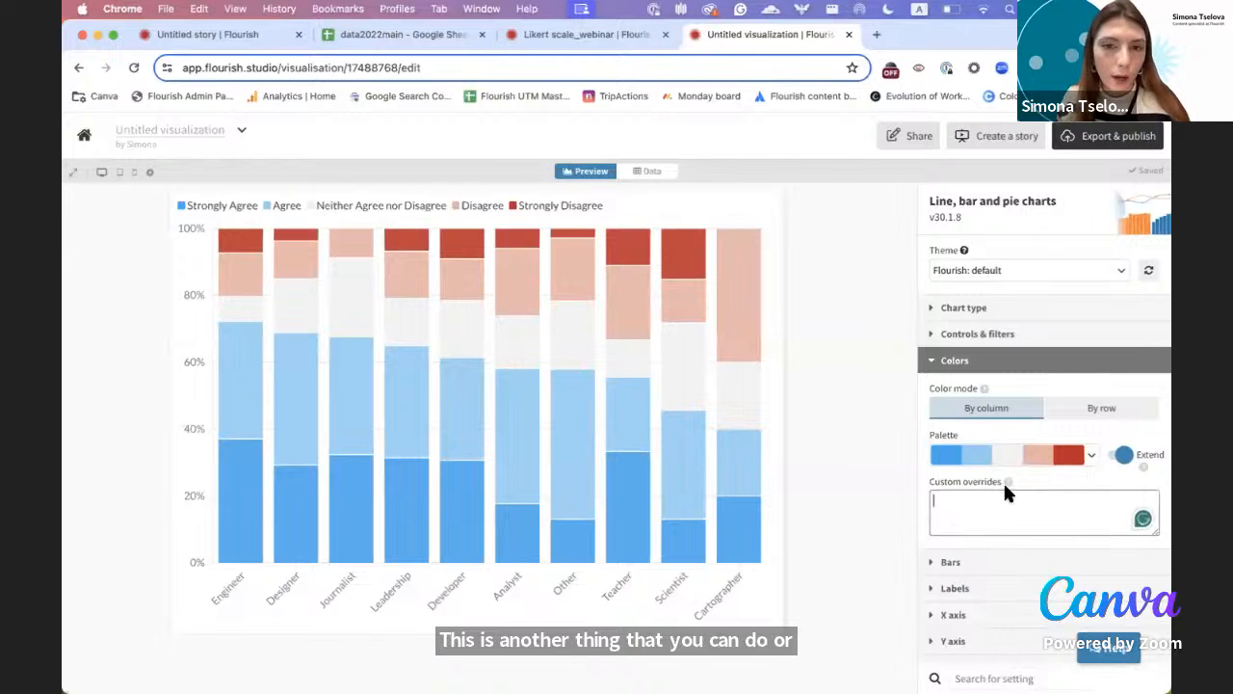
mouse_move(1008, 484)
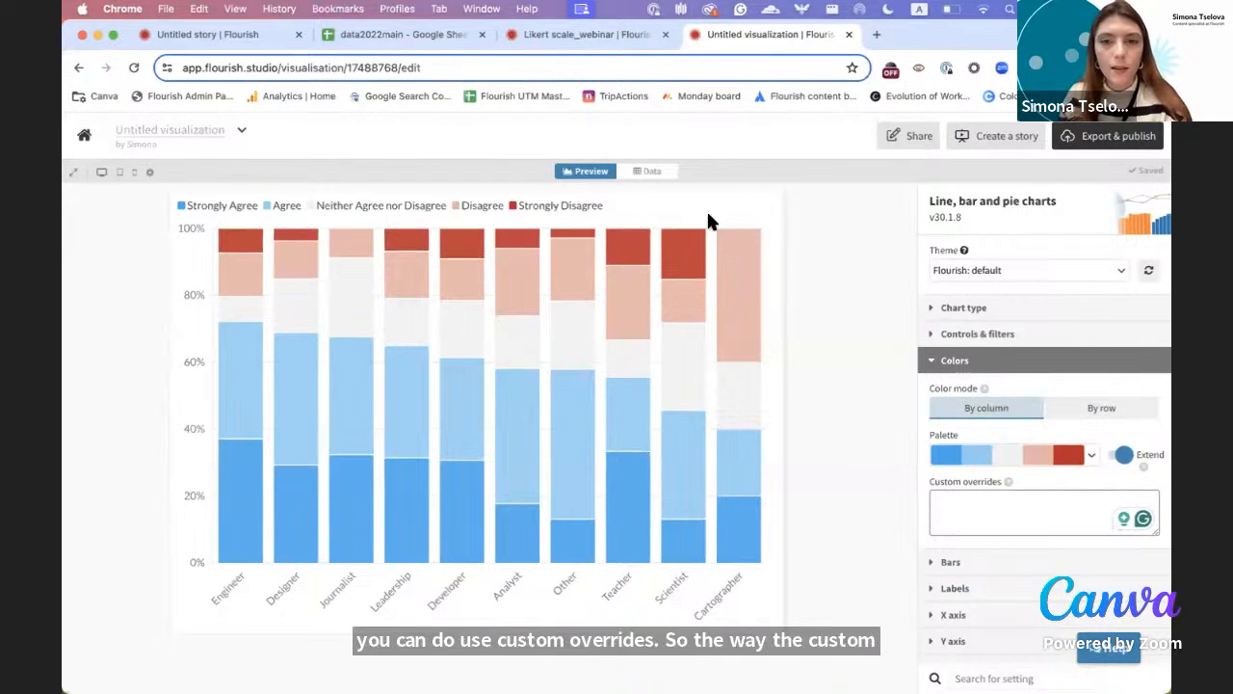
click(653, 170)
click(214, 258)
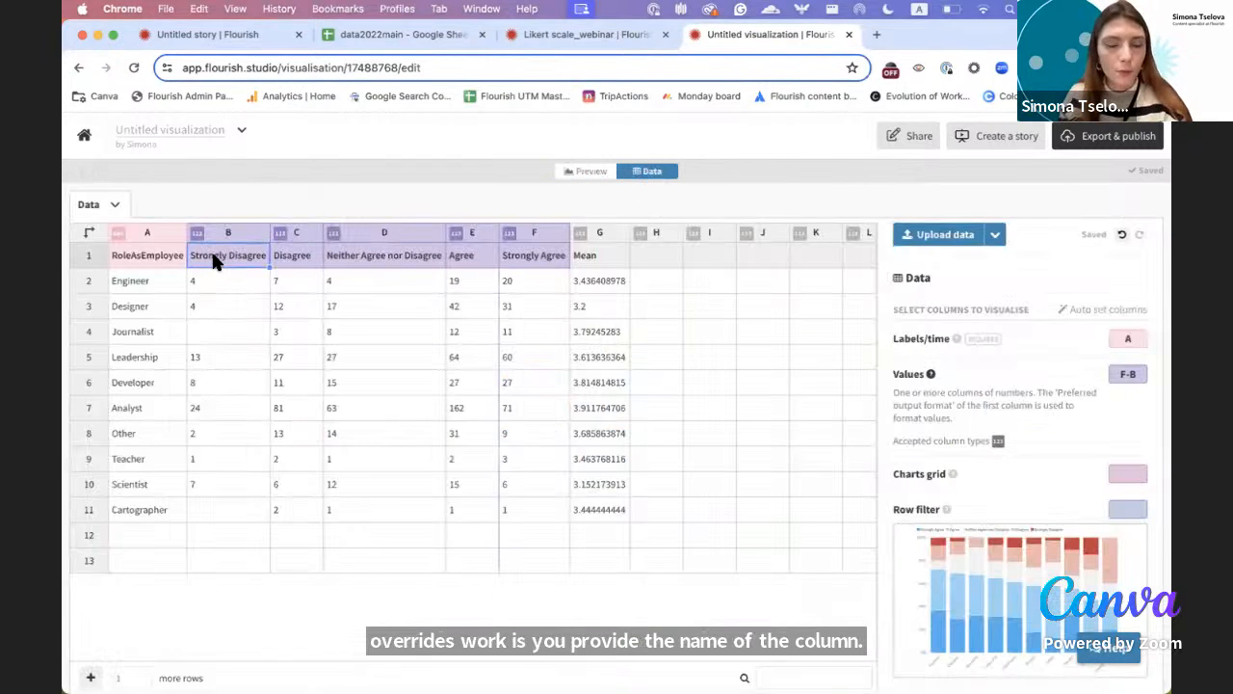
click(579, 173)
click(999, 505)
text(Strongly Disagree)
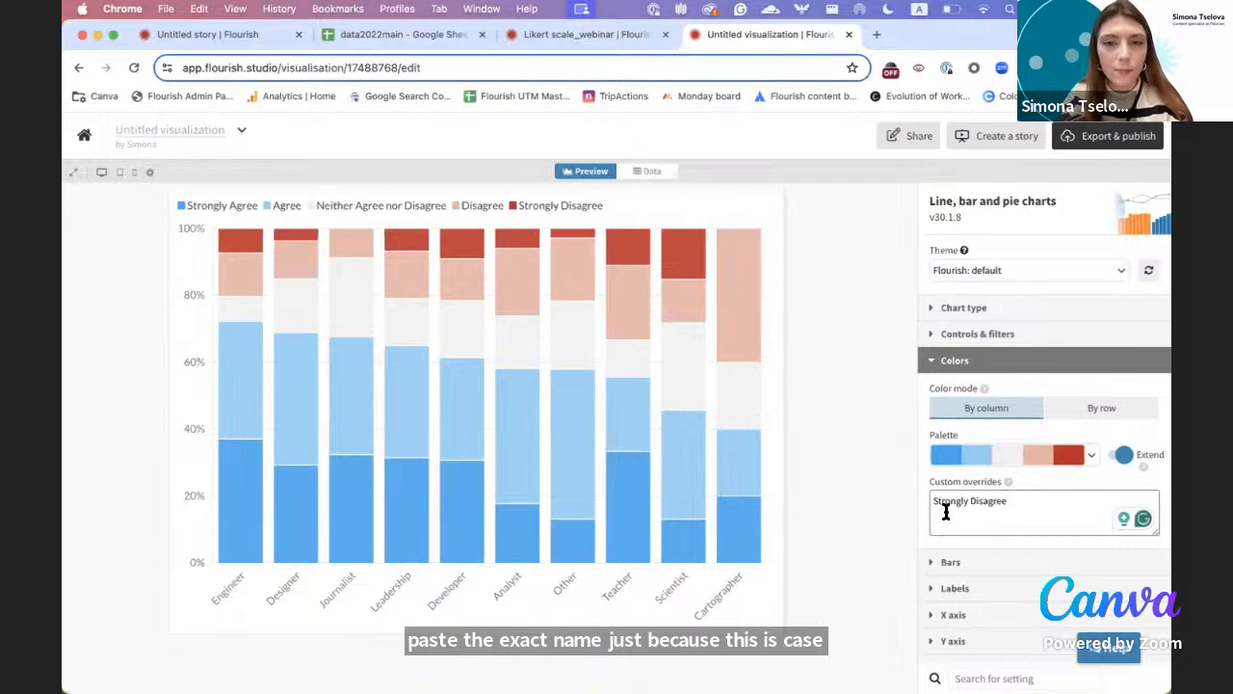
- Complete the custom color override as "Strongly Disagree : red"
text(:)
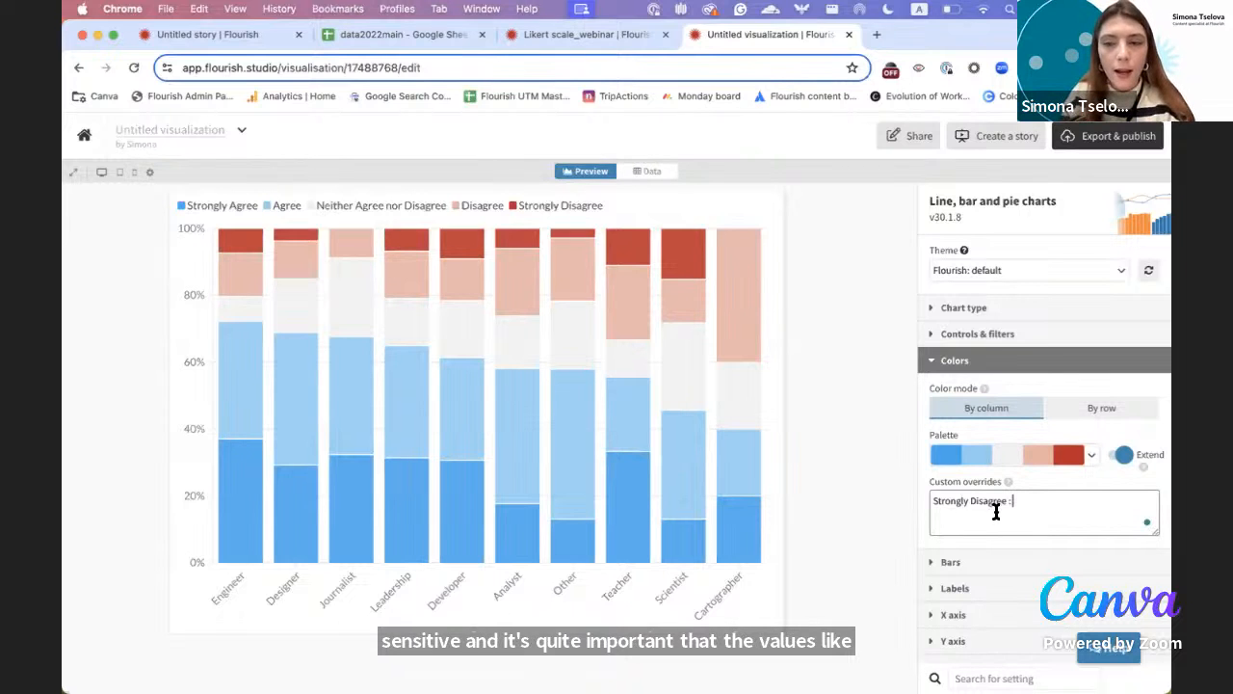
key(BackSpace)
key(BackSpace)
text(:)
scroll(1007, 506, up, 5)
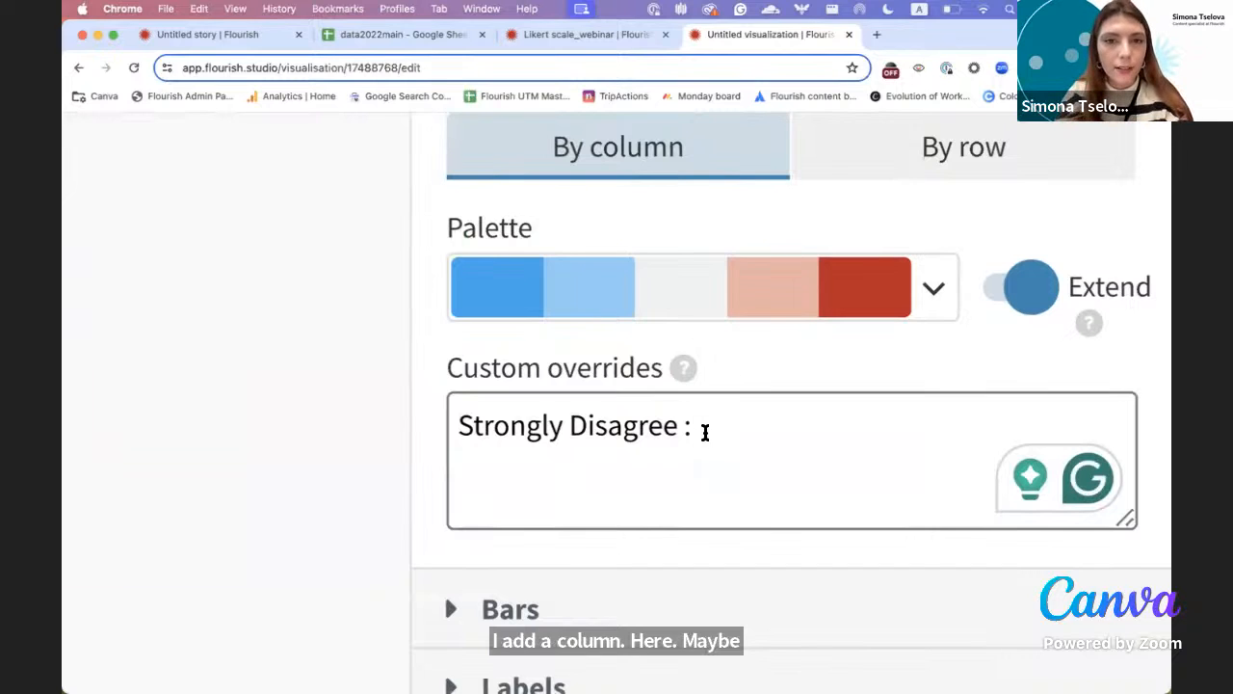
text(red)
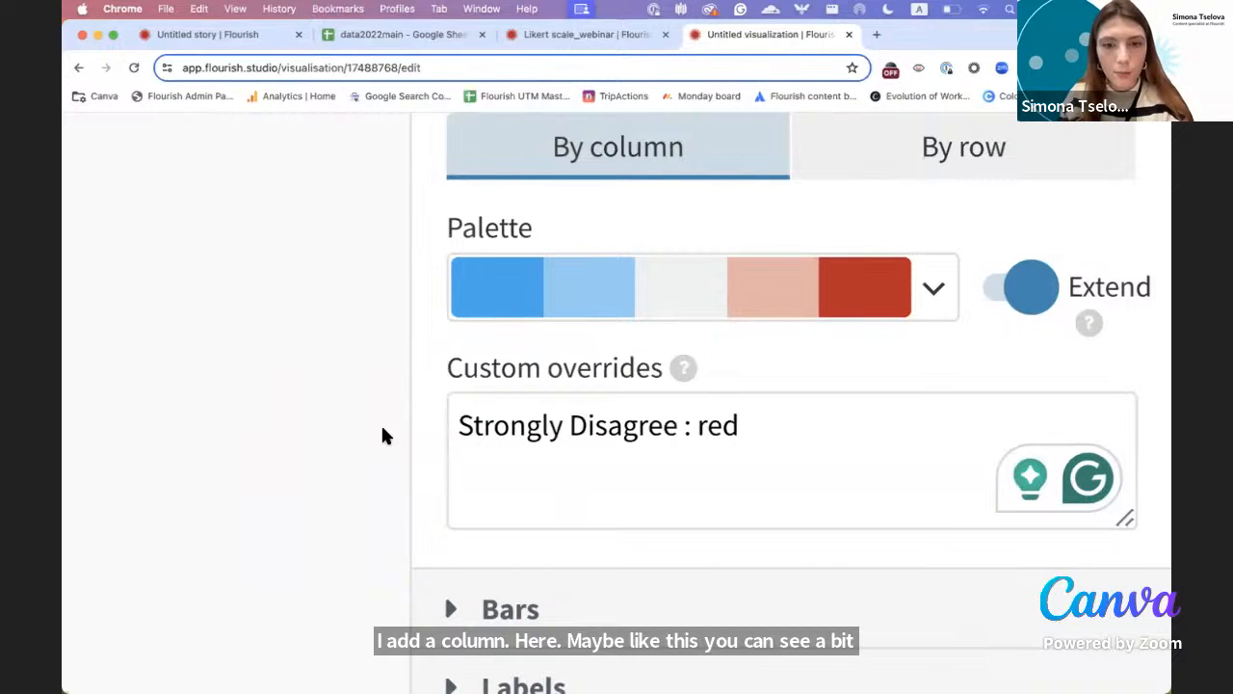
- Change the Strongly Disagree override color to yellow and check the chart's segments
double_click(712, 433)
text(yellow)
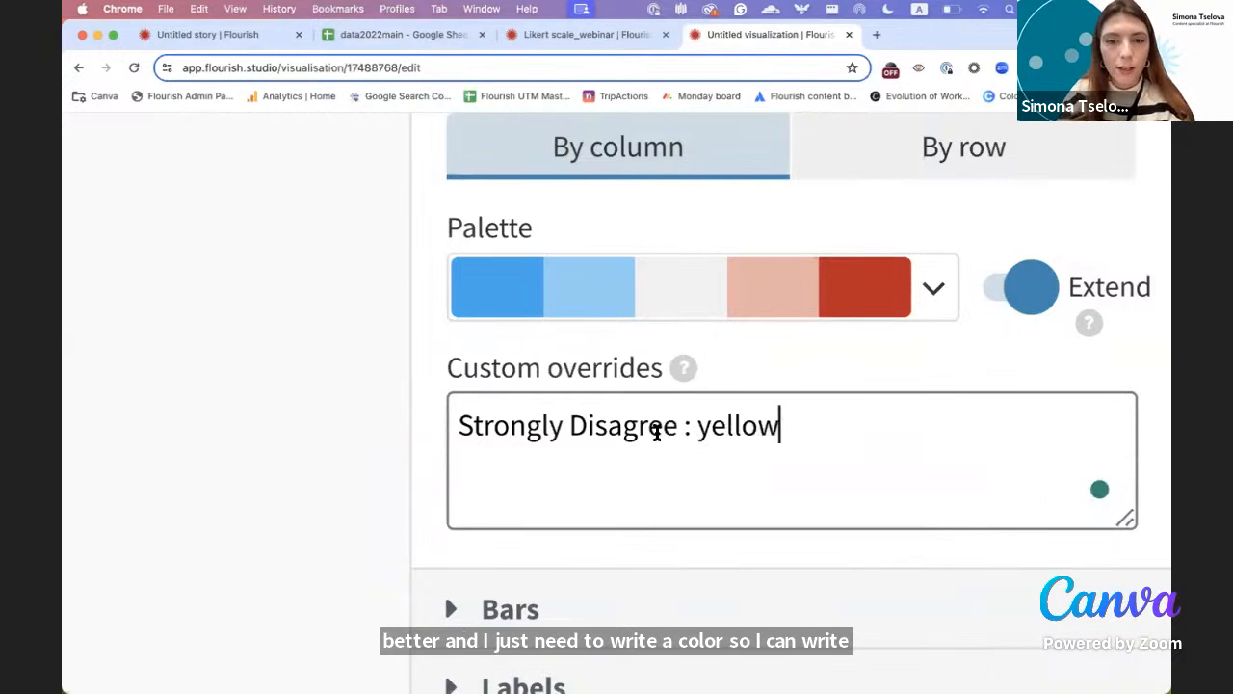
click(428, 427)
scroll(430, 421, down, 10)
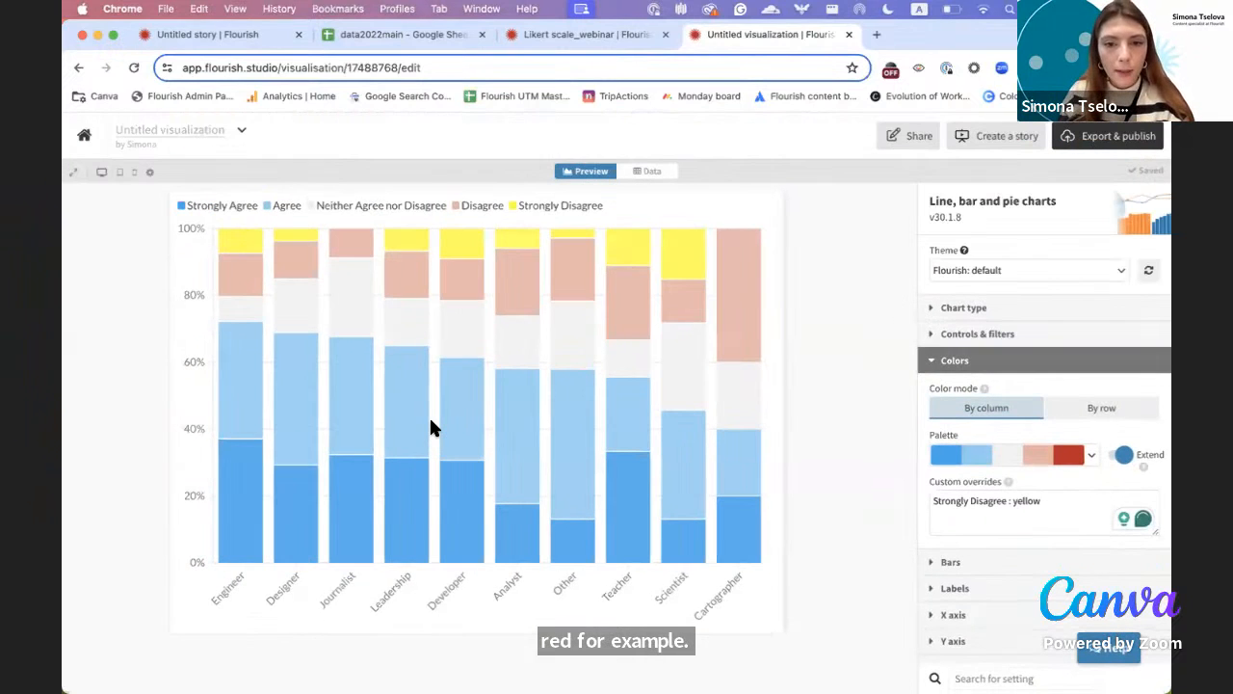
mouse_move(234, 235)
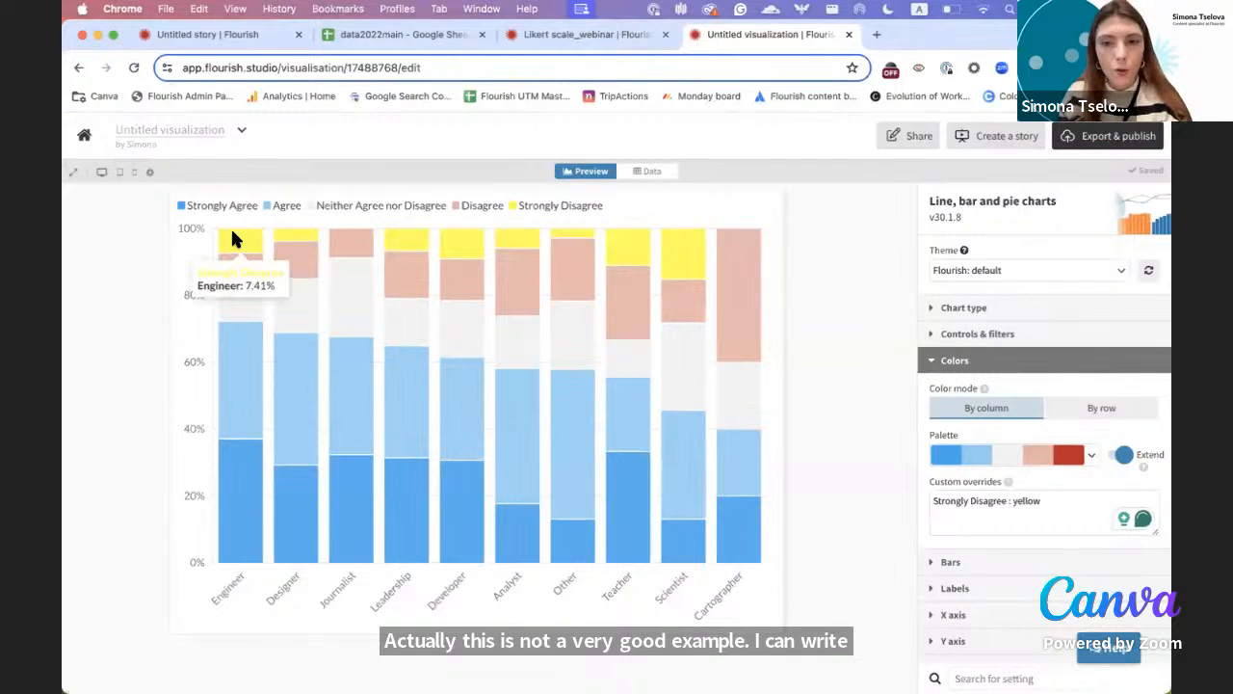
mouse_move(312, 237)
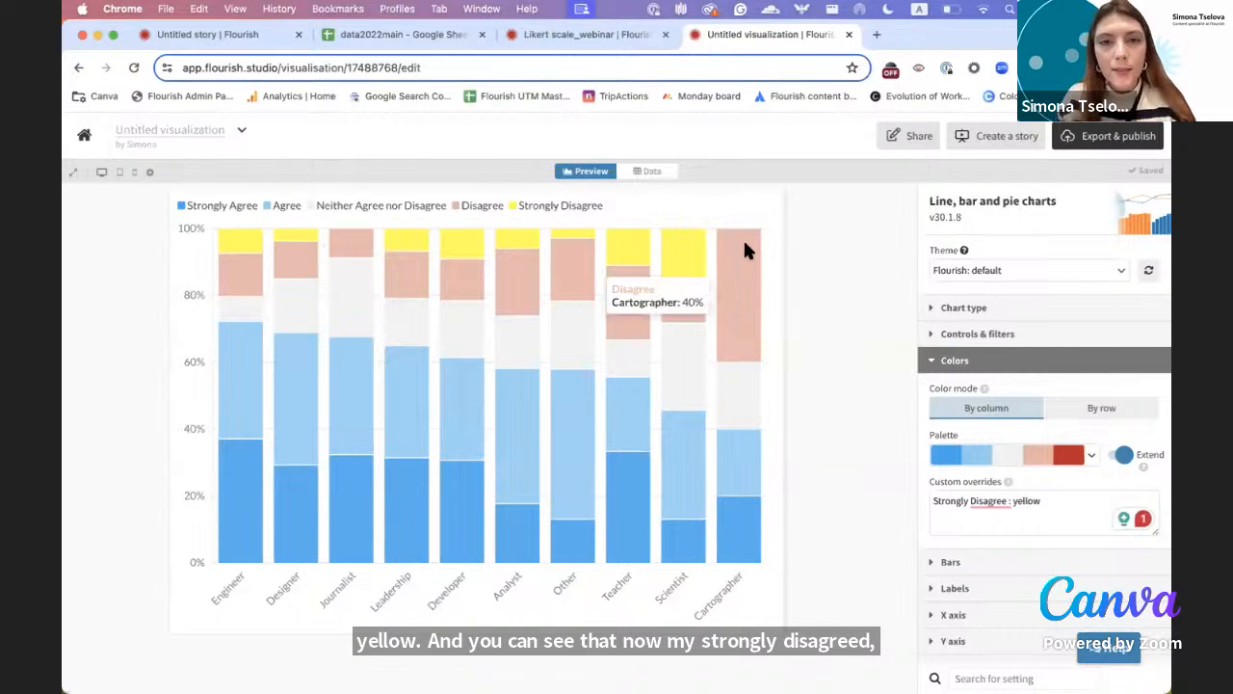
- Copy the complete custom color overrides list from the Likert scale_webinar visualization
click(557, 36)
scroll(983, 350, up, 4)
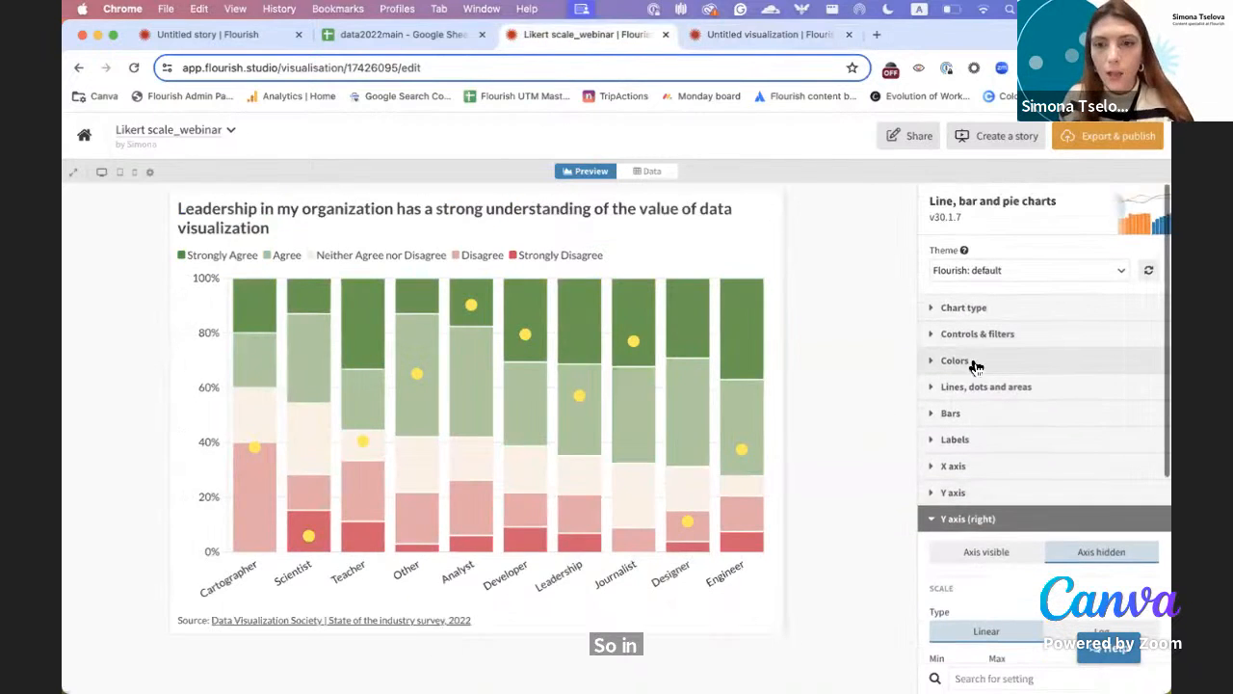
click(973, 360)
click(1050, 570)
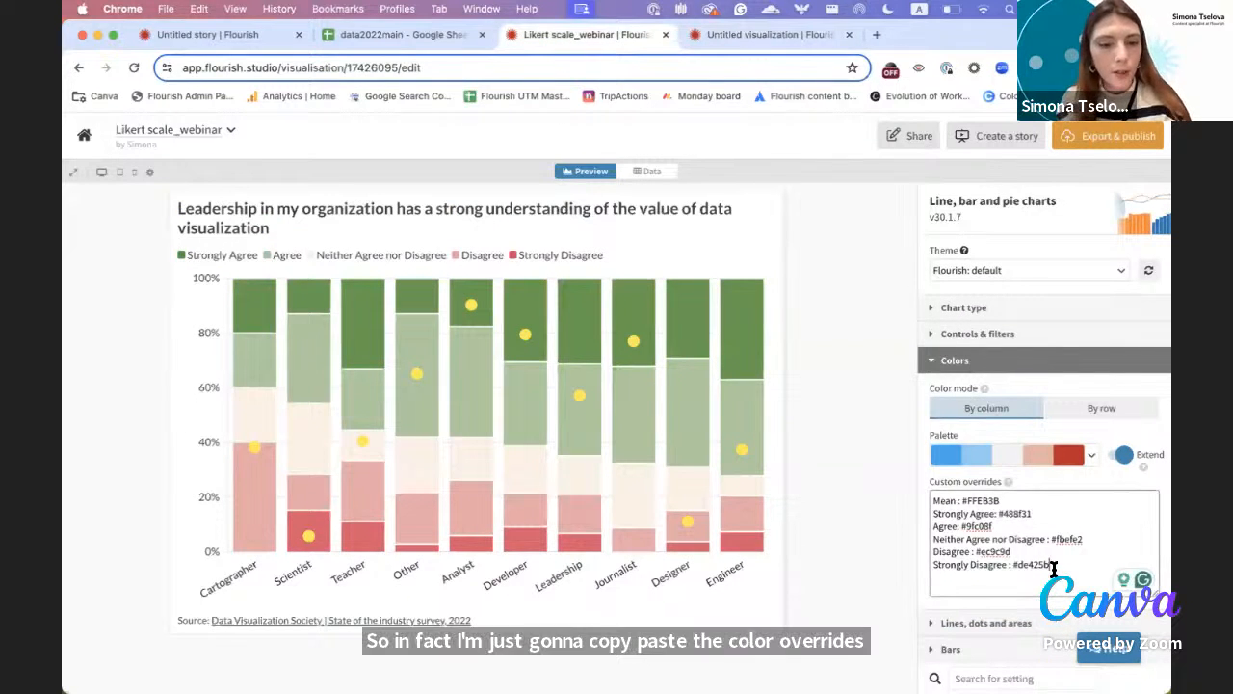
key(super+a)
- Replace the untitled visualization's custom color overrides with the list copied from Likert scale_webinar
click(762, 35)
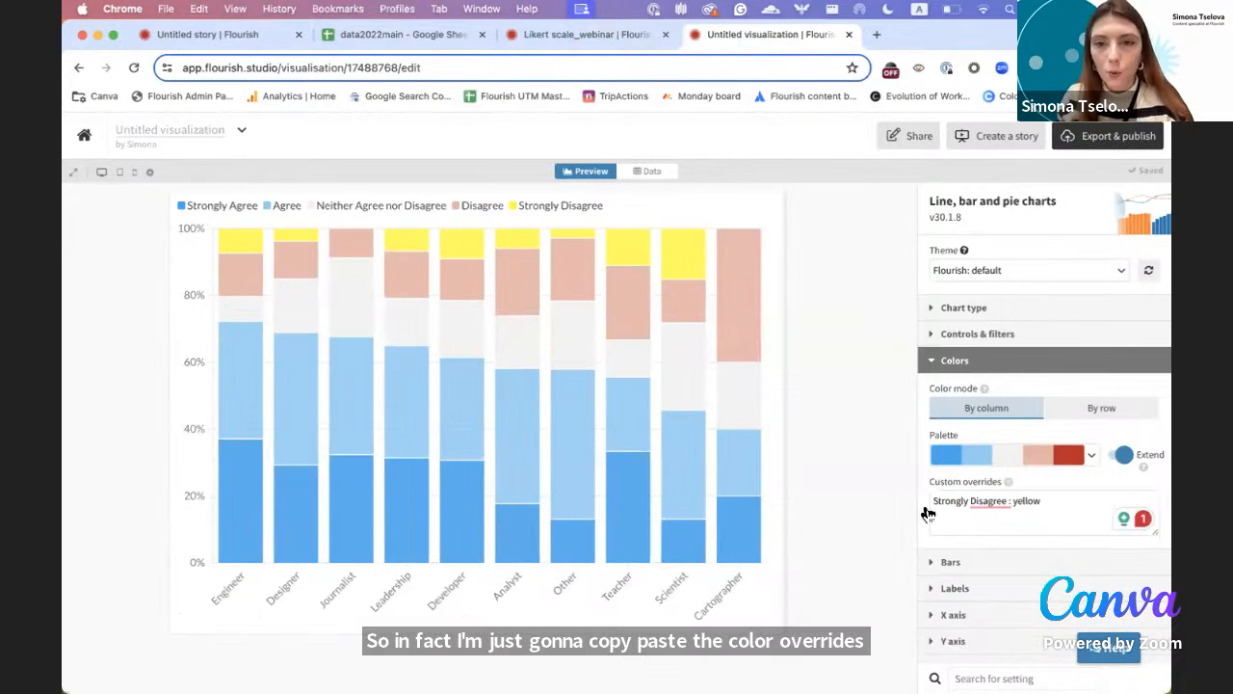
double_click(1045, 505)
key(super+a)
key(super+v)
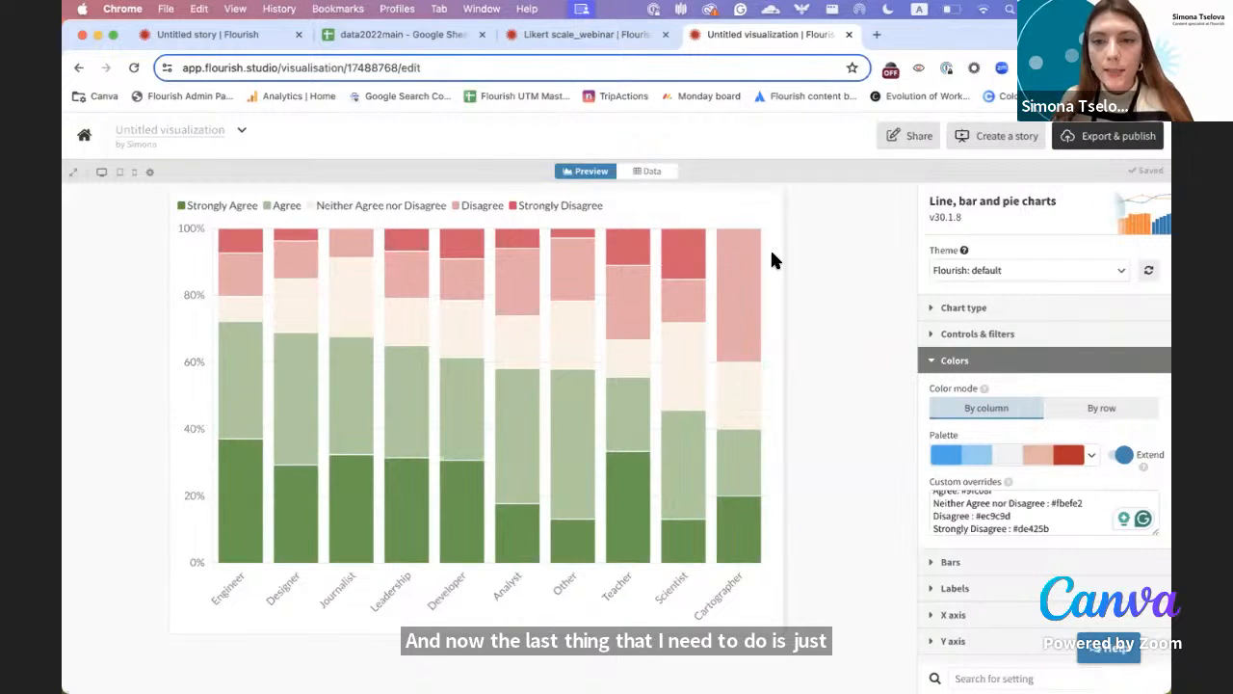
- Change the chart type to Combo: Lines & columns (stacked %)
click(962, 307)
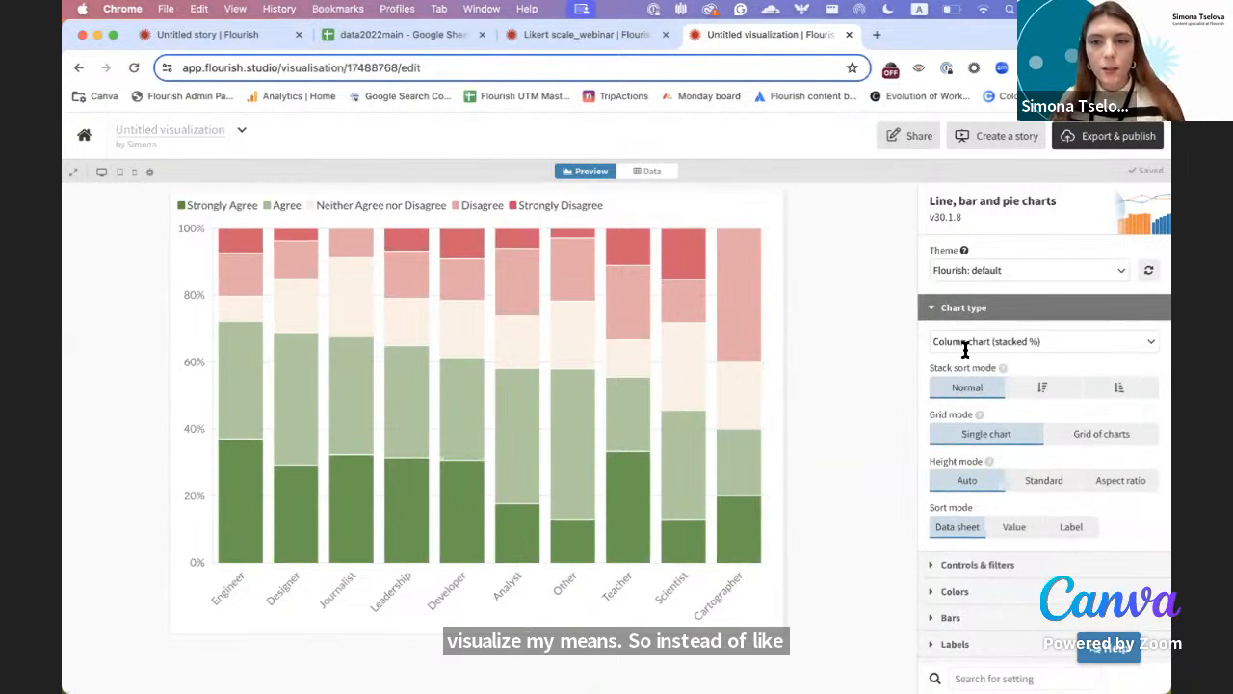
click(1065, 344)
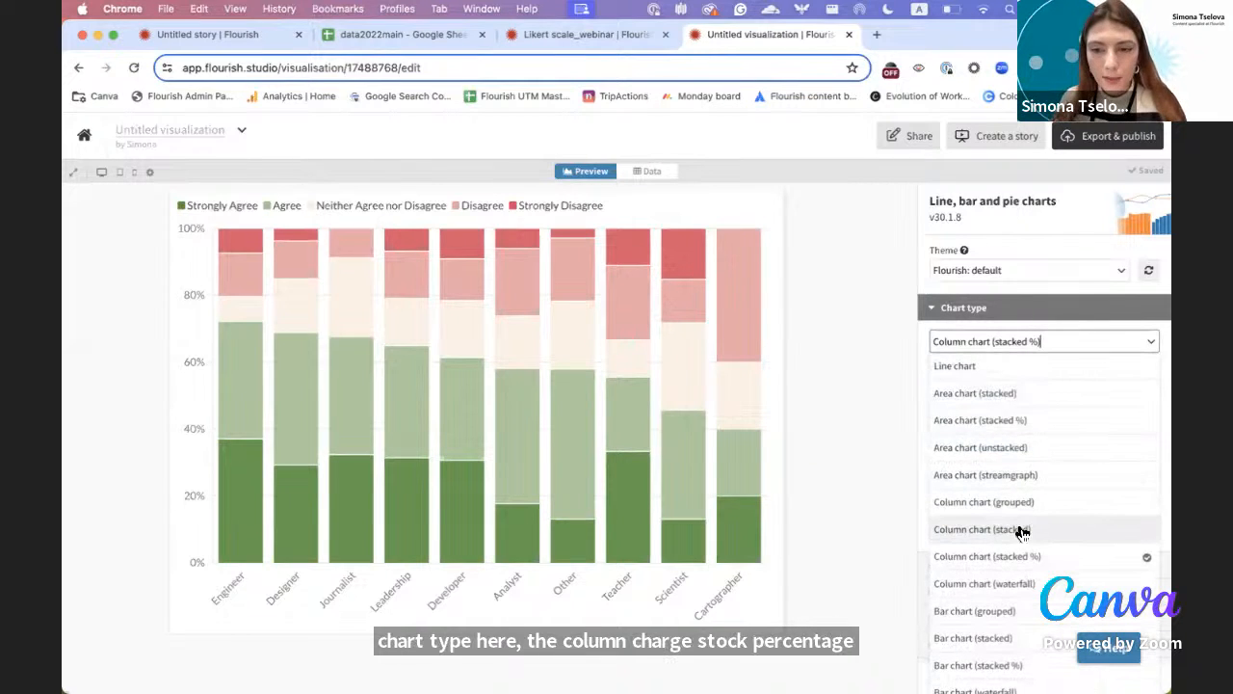
scroll(1021, 533, down, 2)
scroll(1023, 533, down, 3)
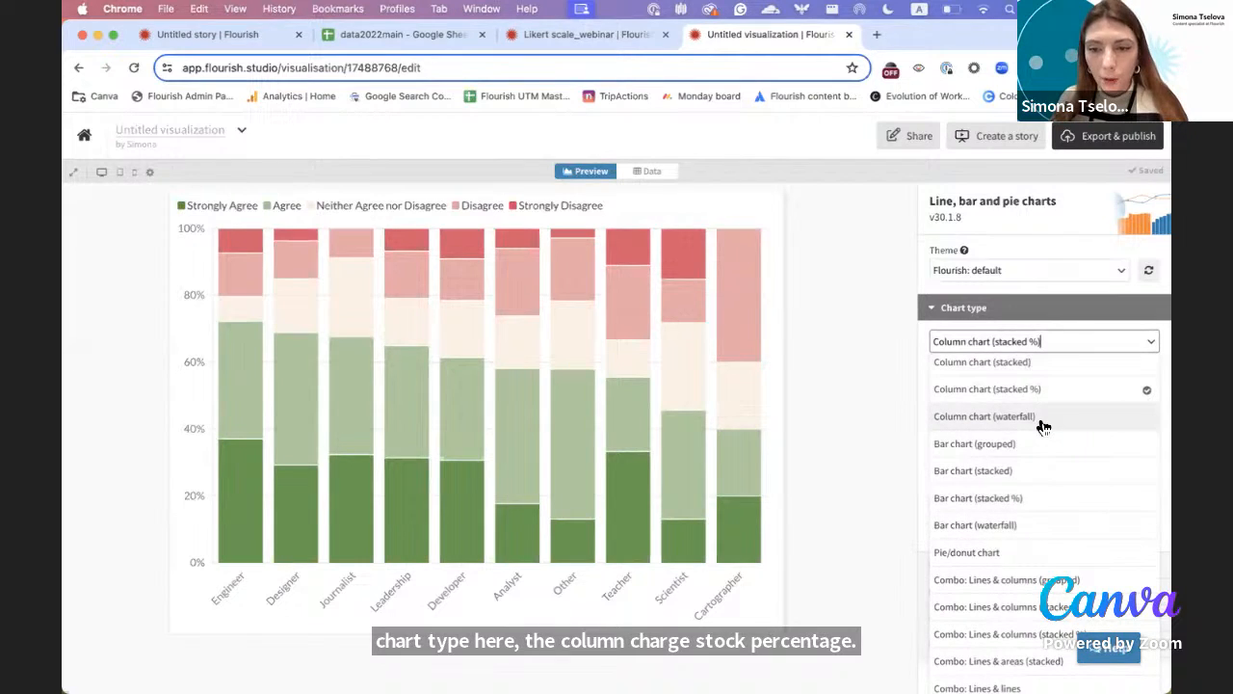
scroll(1040, 330, down, 3)
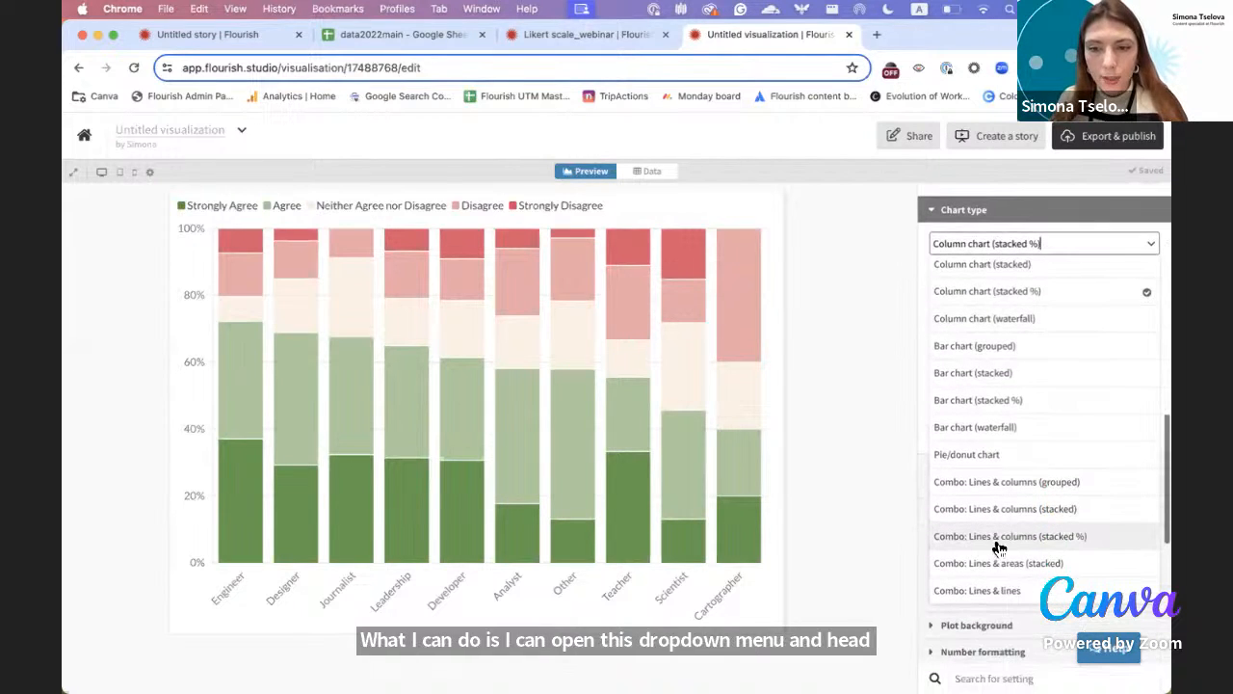
click(1066, 539)
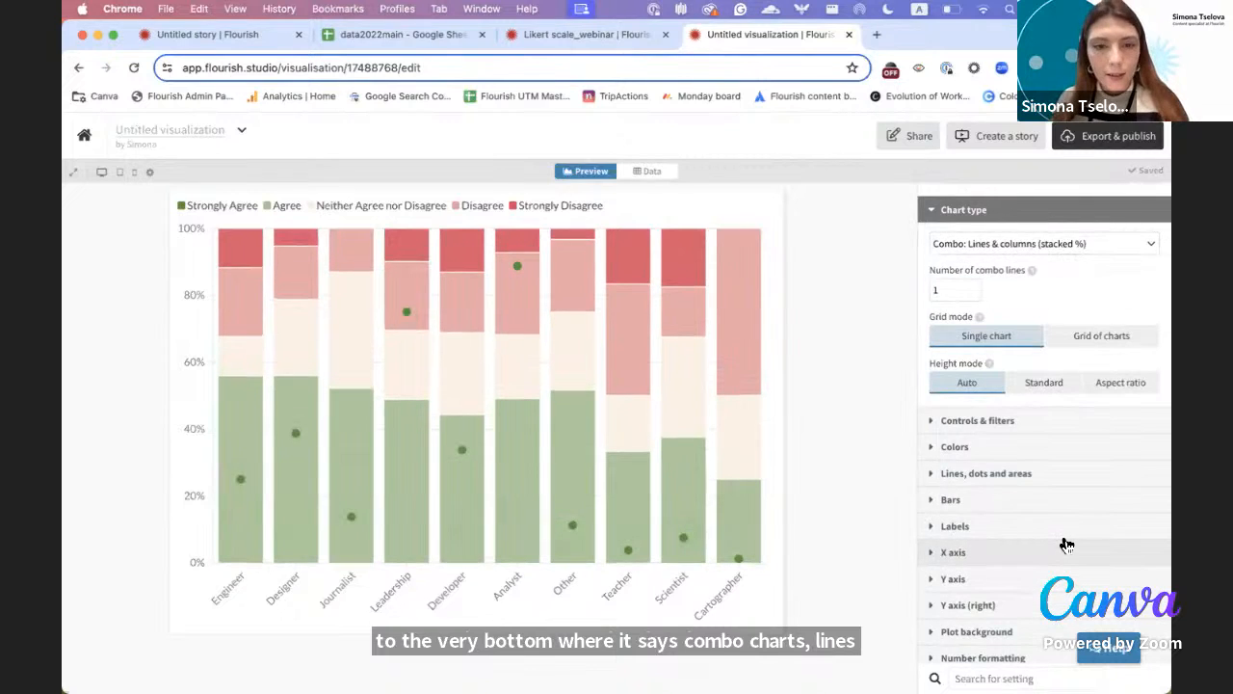
scroll(1067, 544, up, 3)
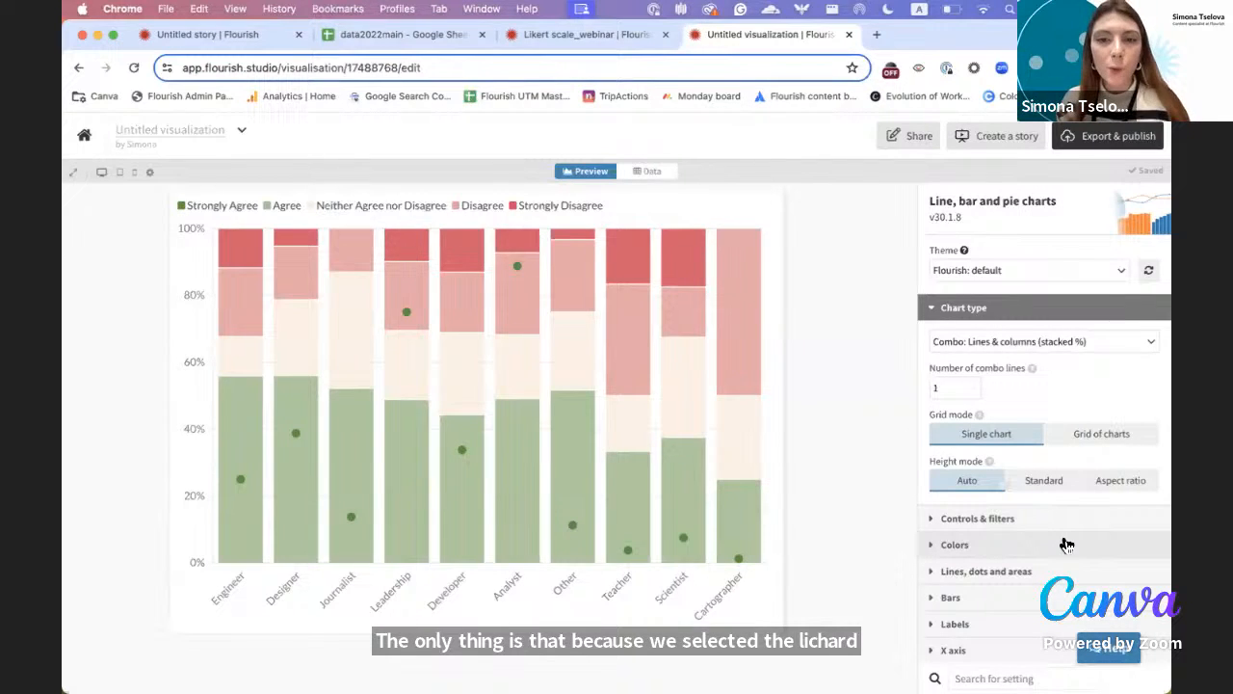
- Make the secondary Y axis on the chart's right side visible, and hide it again
scroll(1064, 544, down, 3)
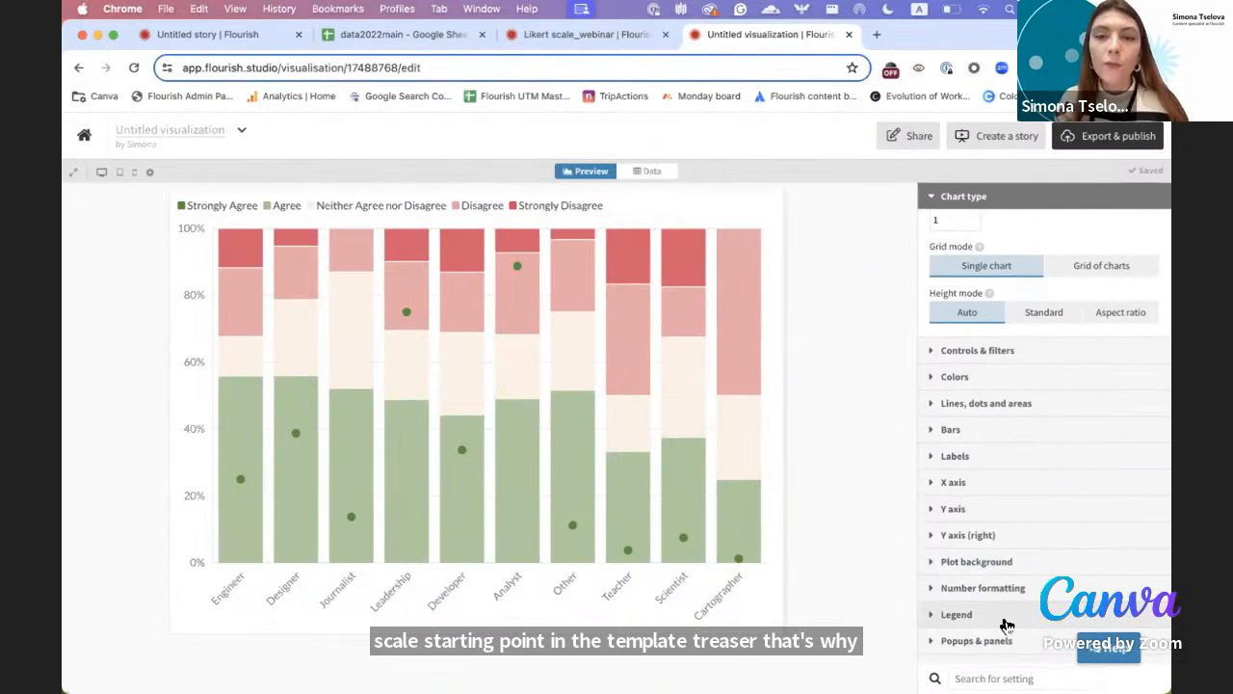
click(975, 537)
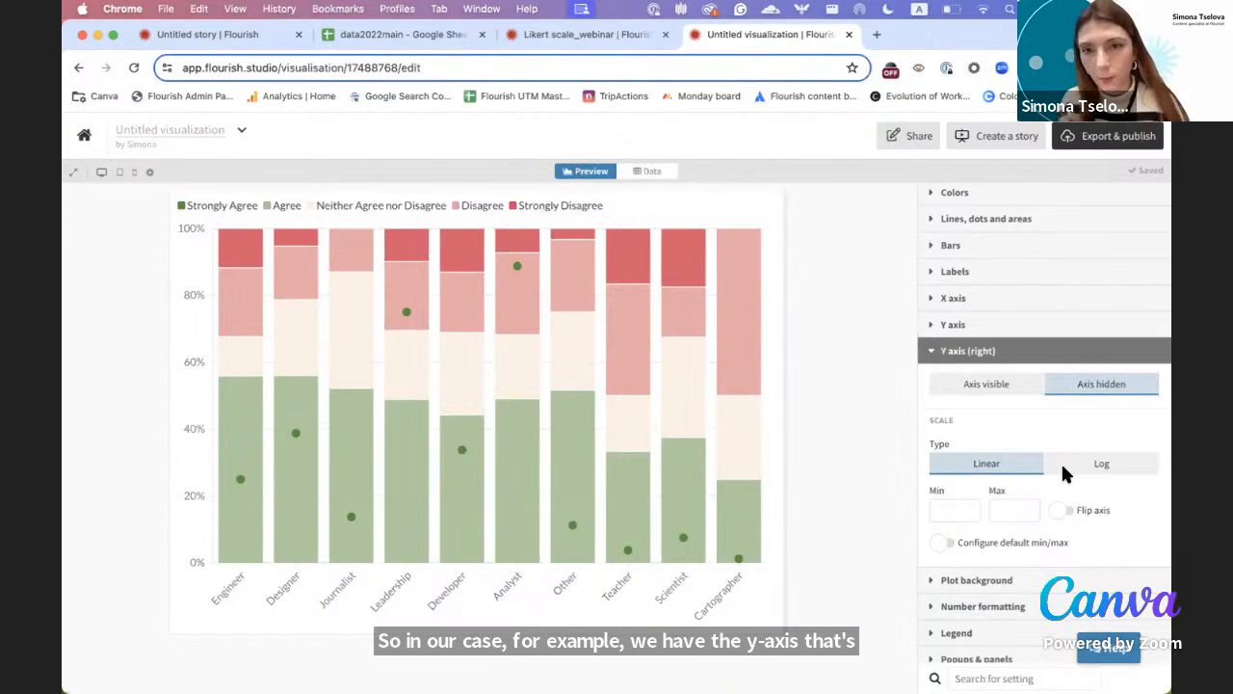
click(977, 384)
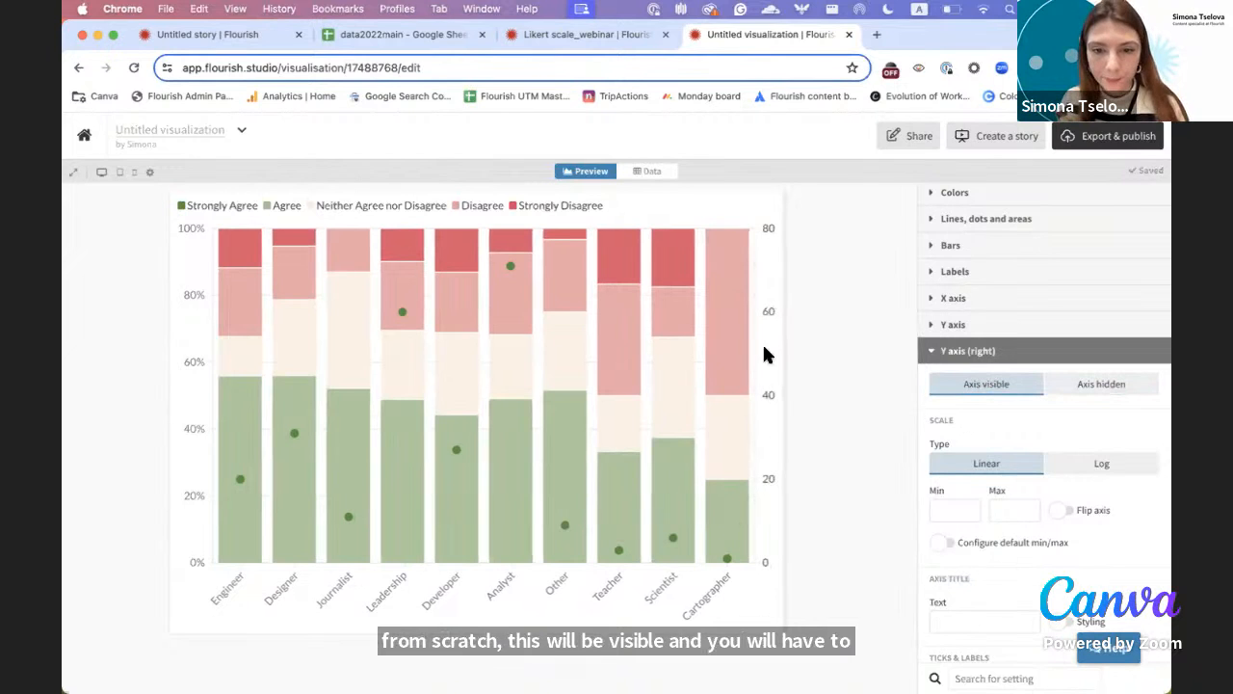
click(1118, 386)
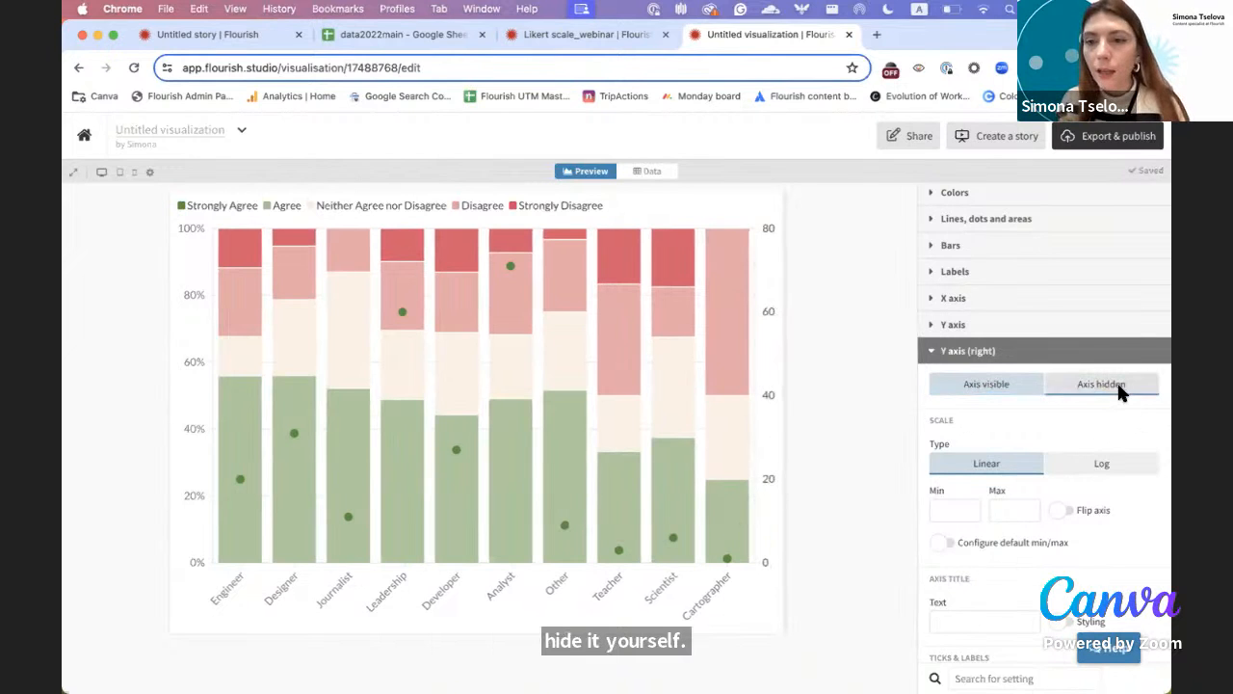
click(995, 353)
scroll(993, 362, up, 3)
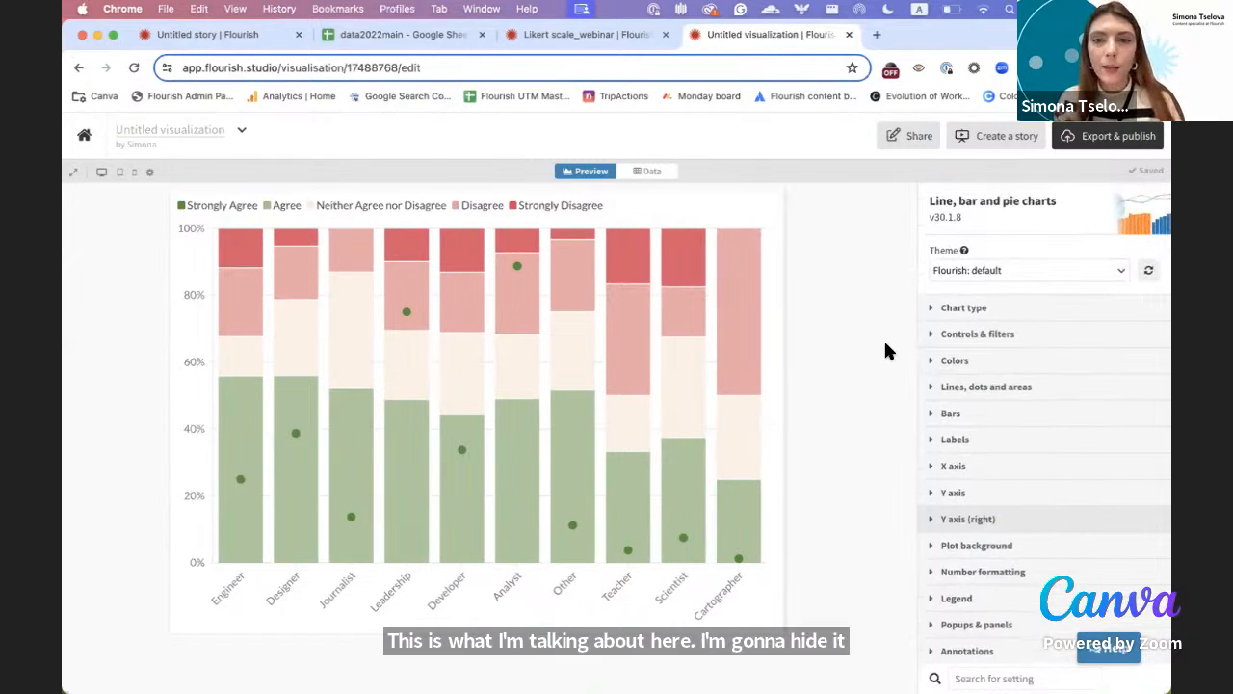
- Set the chart's Values columns to G-B to include the Mean column, and return to the chart preview
click(1022, 306)
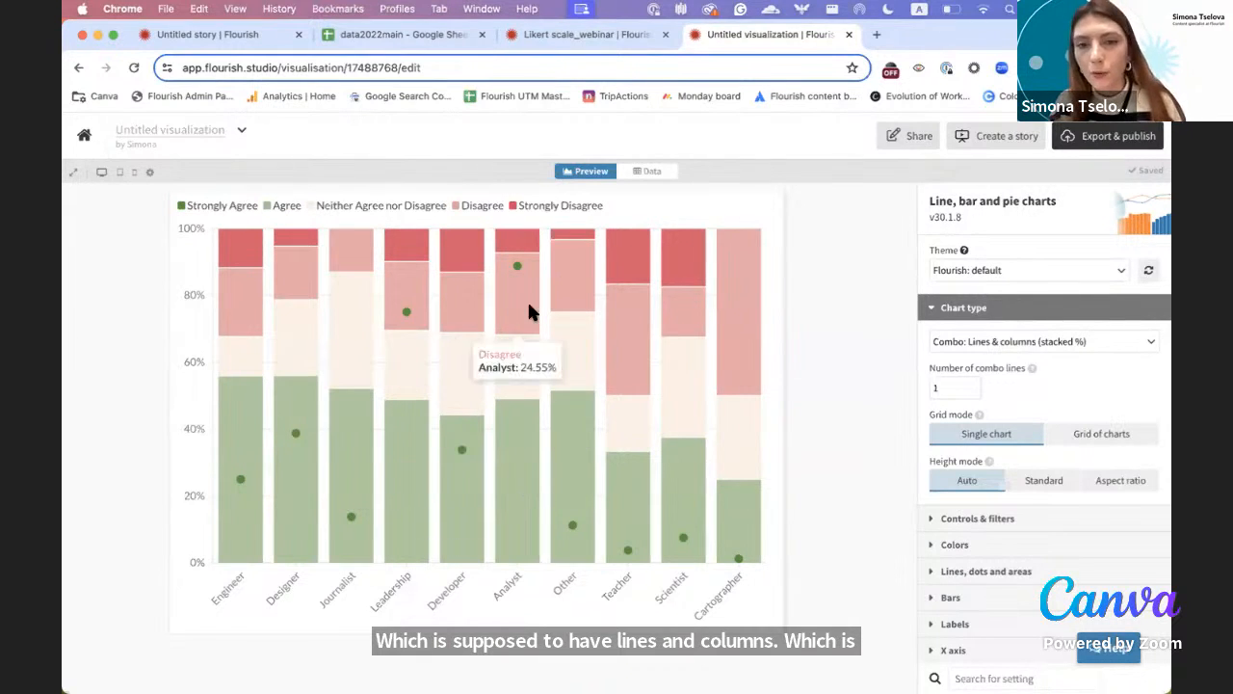
click(650, 173)
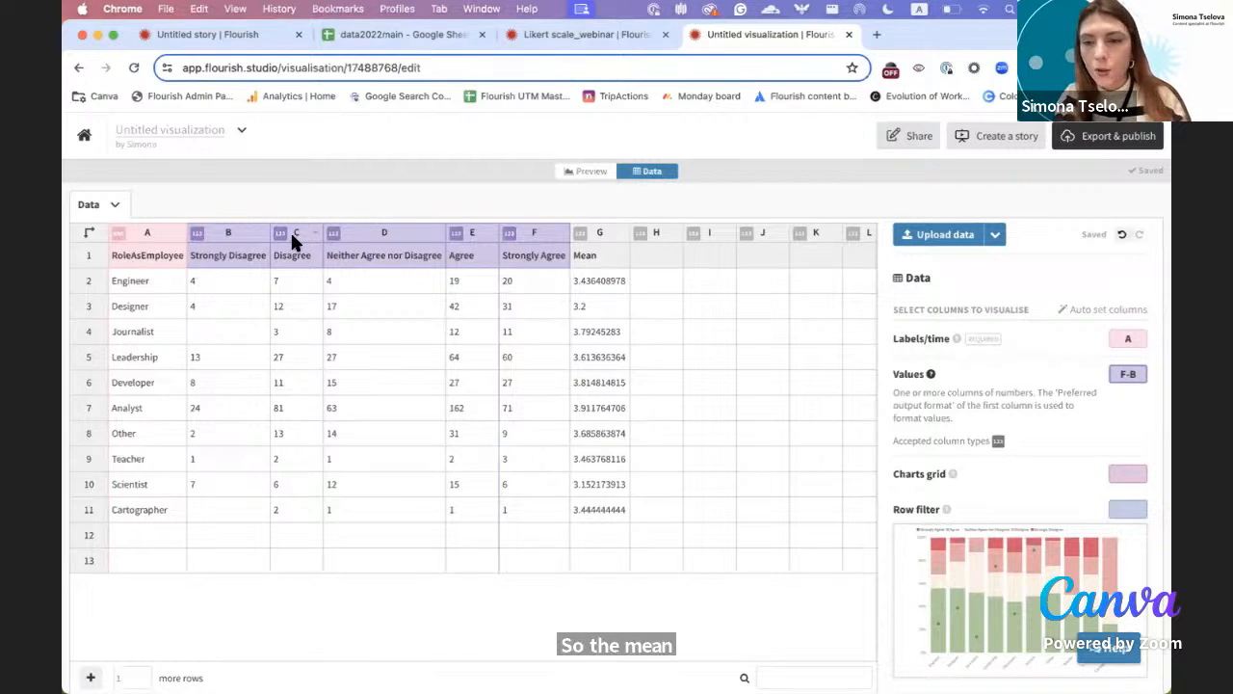
text(G,B)
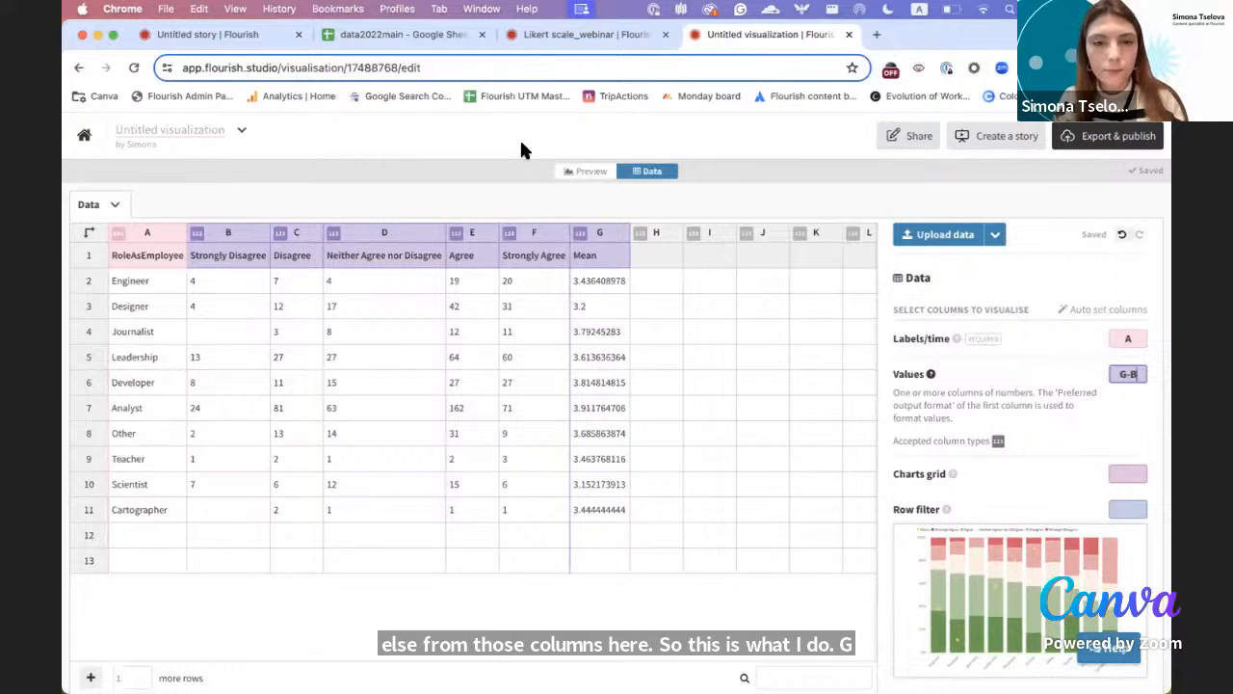
click(589, 174)
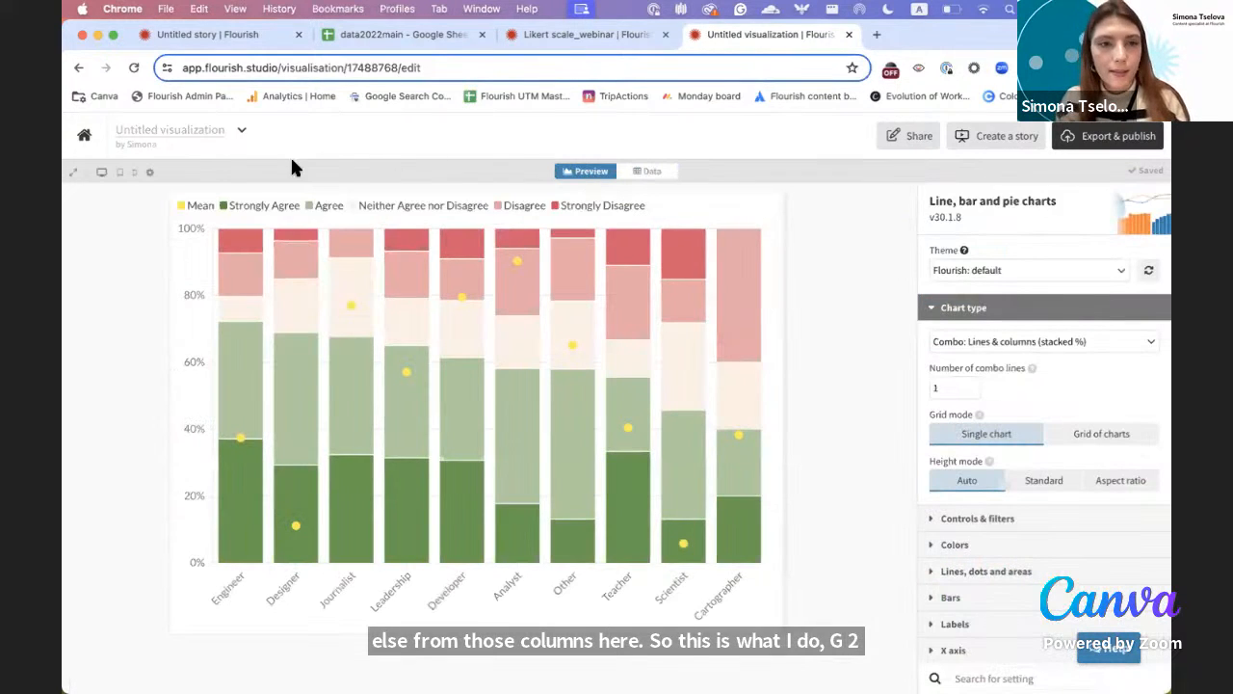
- Review the custom color overrides, including the entry for Mean, against the dots in the chart
click(955, 545)
scroll(925, 506, up, 3)
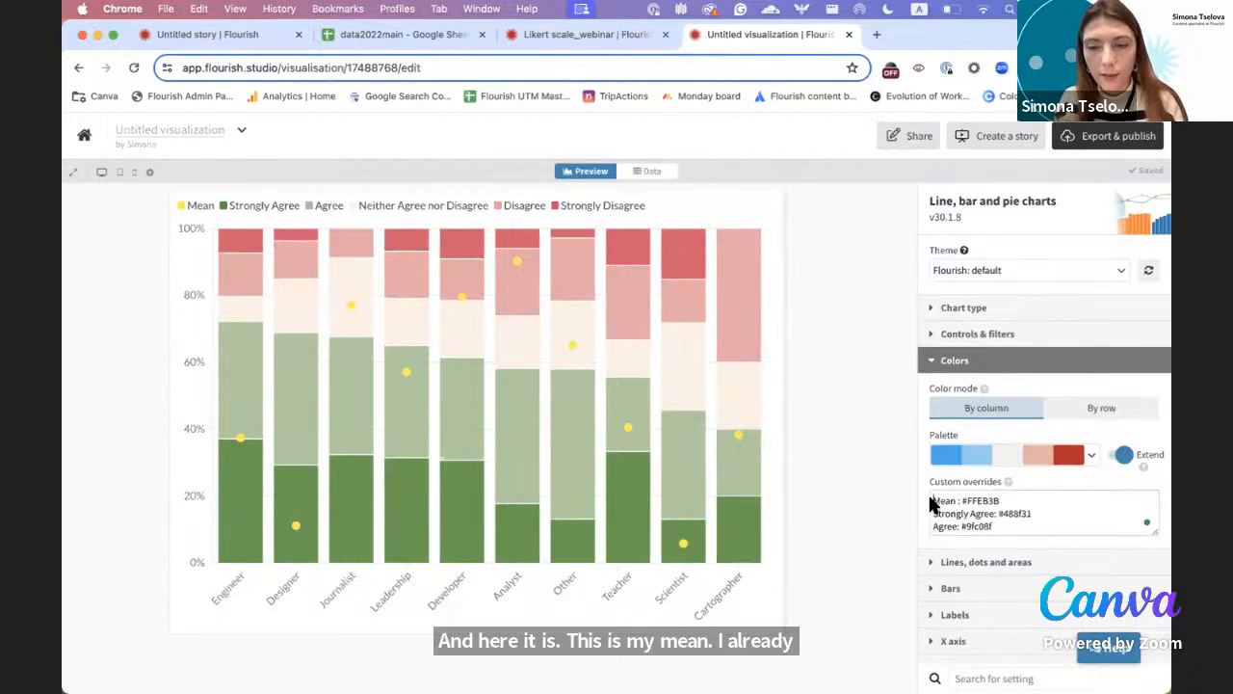
drag(932, 500, 1011, 503)
click(828, 541)
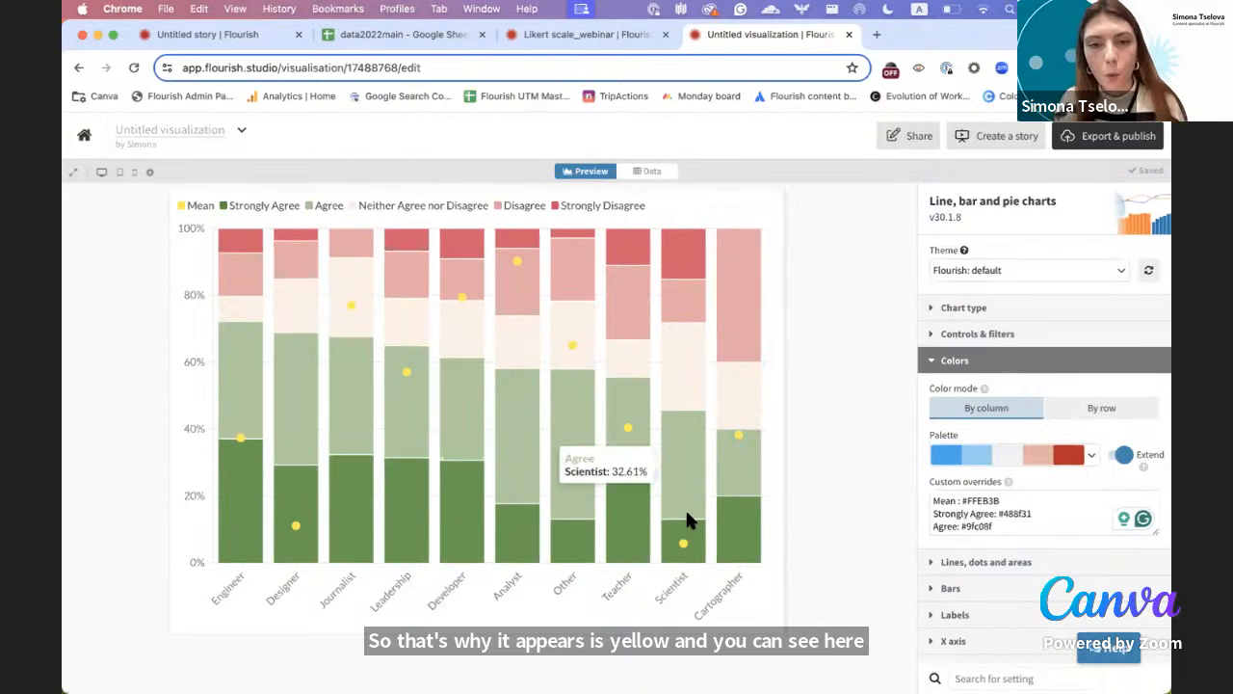
scroll(1005, 498, down, 1)
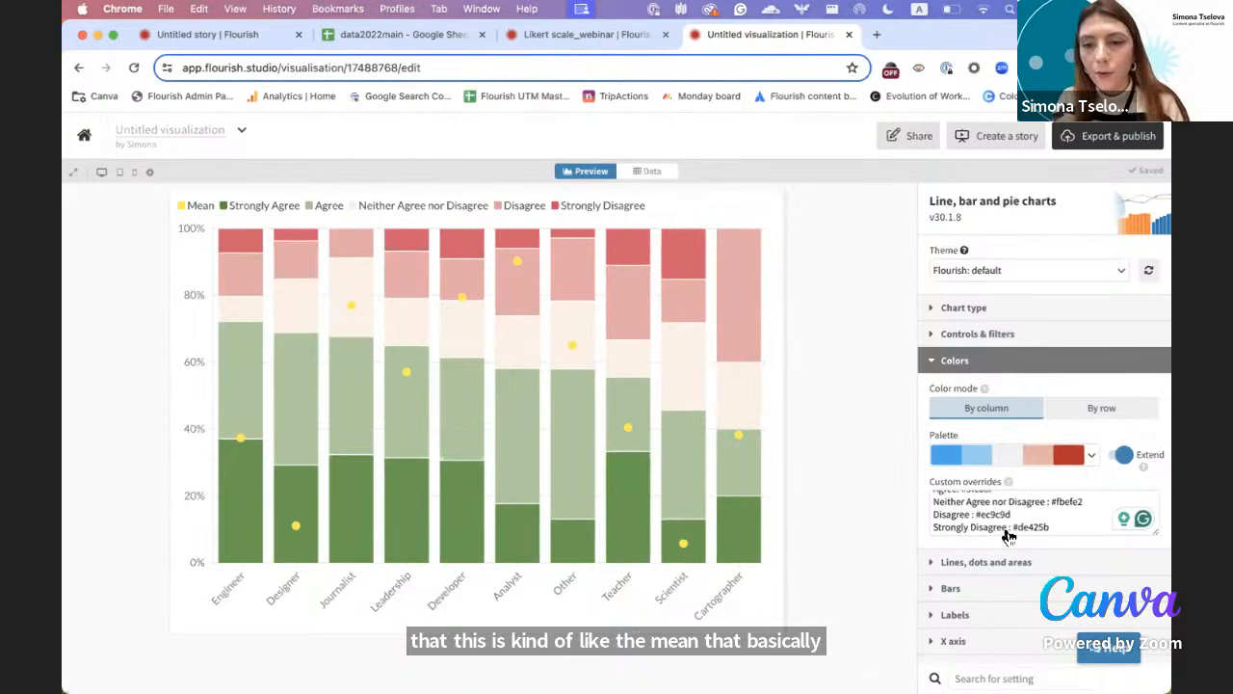
- Set the radius of the chart's Mean dots to 0.65
click(993, 559)
scroll(993, 554, down, 2)
scroll(997, 564, down, 1)
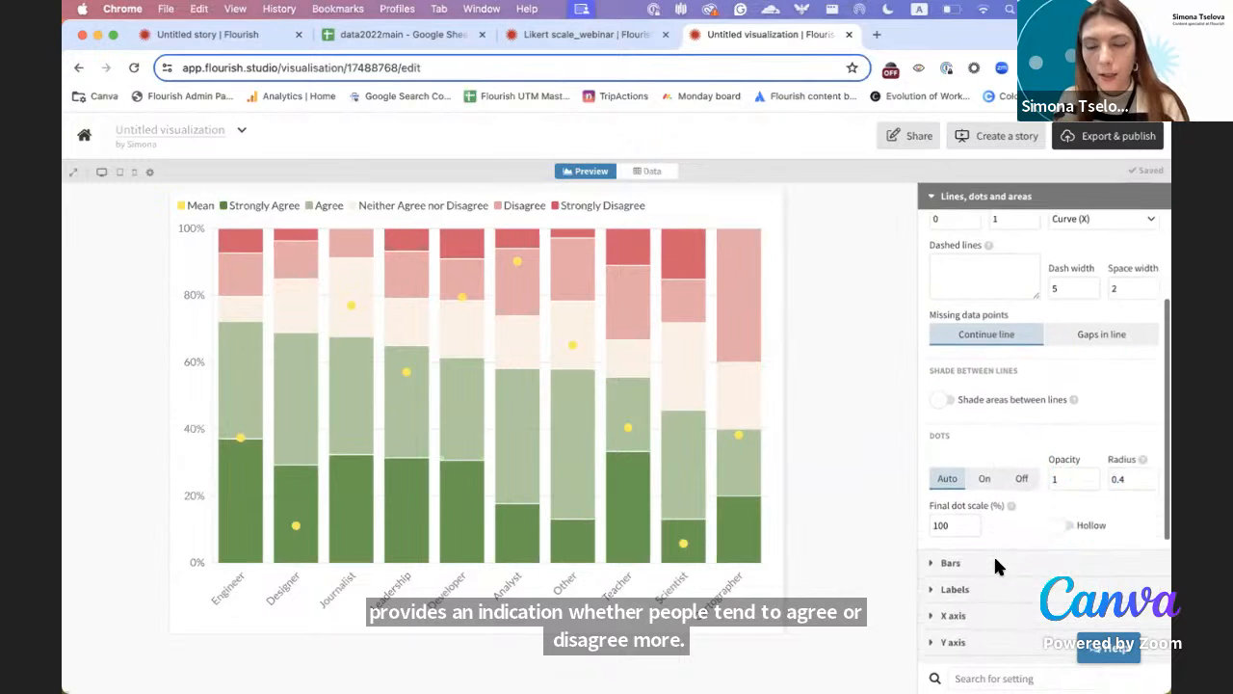
scroll(997, 565, up, 1)
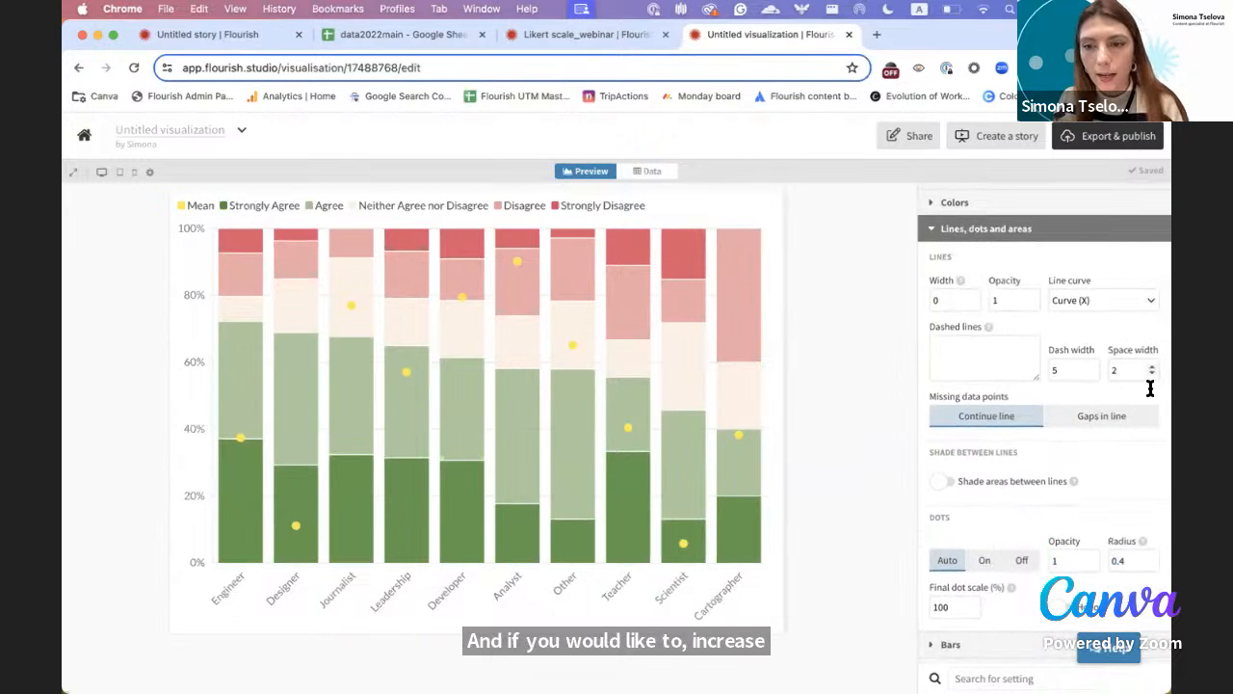
click(1154, 556)
click(1154, 556)
click(1154, 556)
click(1154, 556)
click(1154, 556)
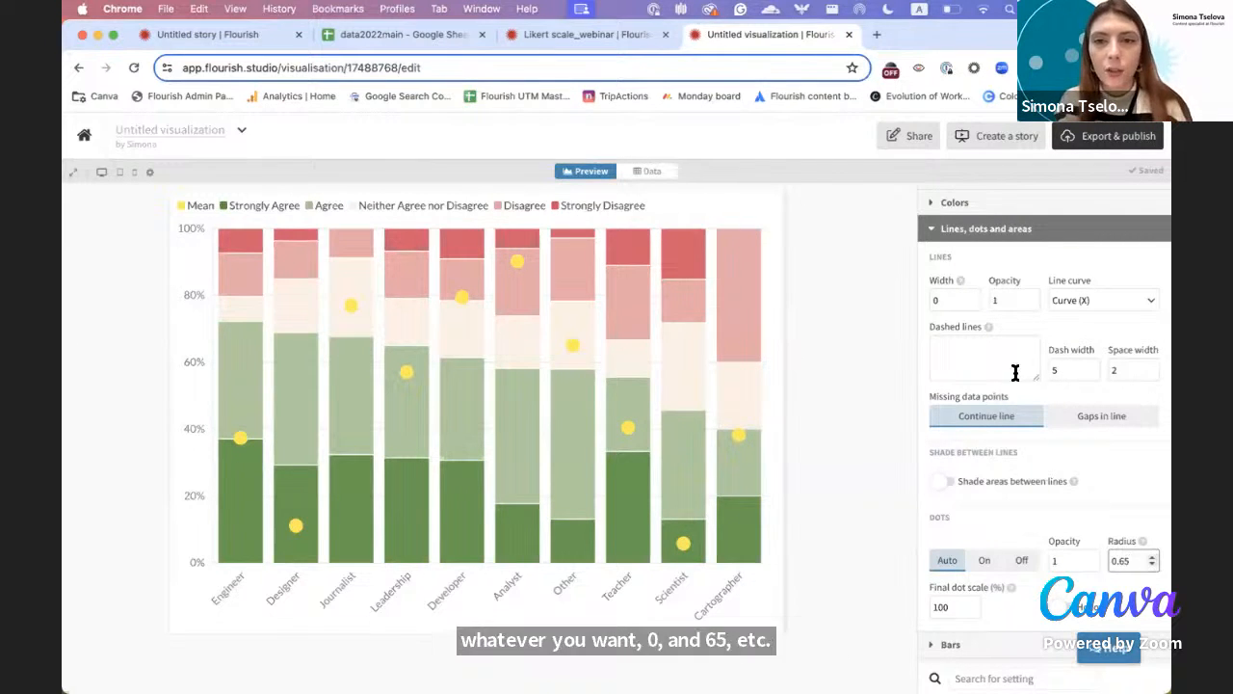
click(975, 233)
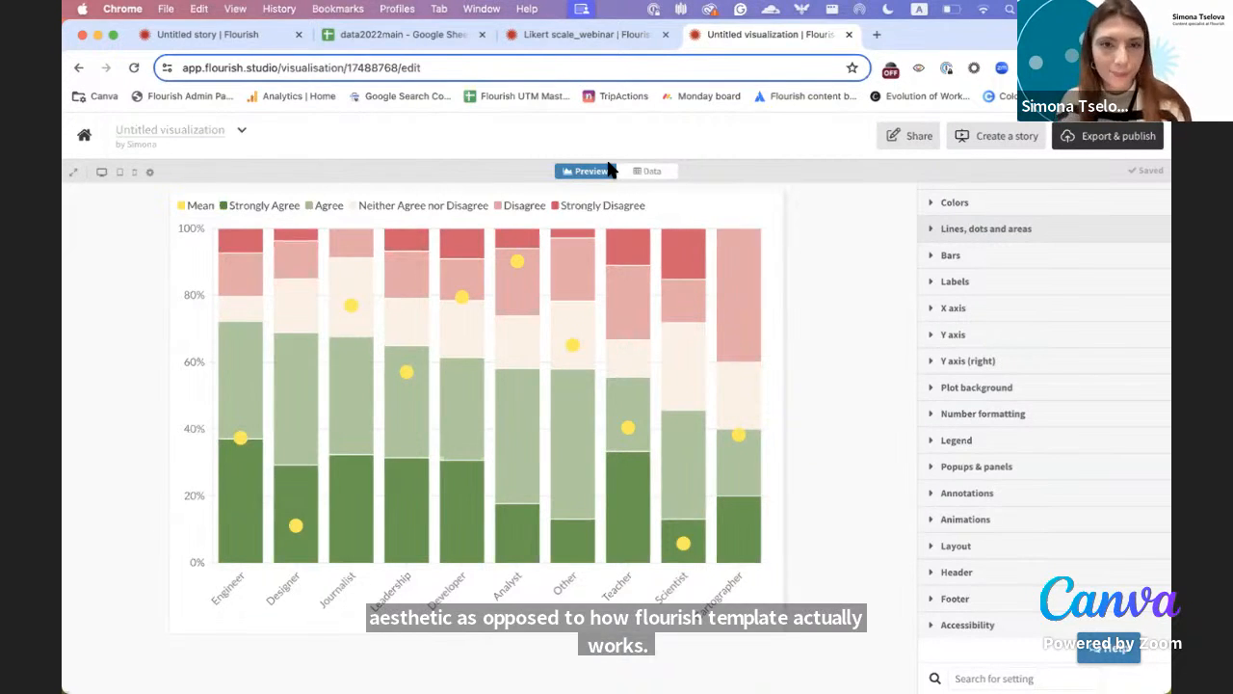
- Switch to the Canva webinar presentation and present it full screen at the slide titled The final result
key(ctrl+Left)
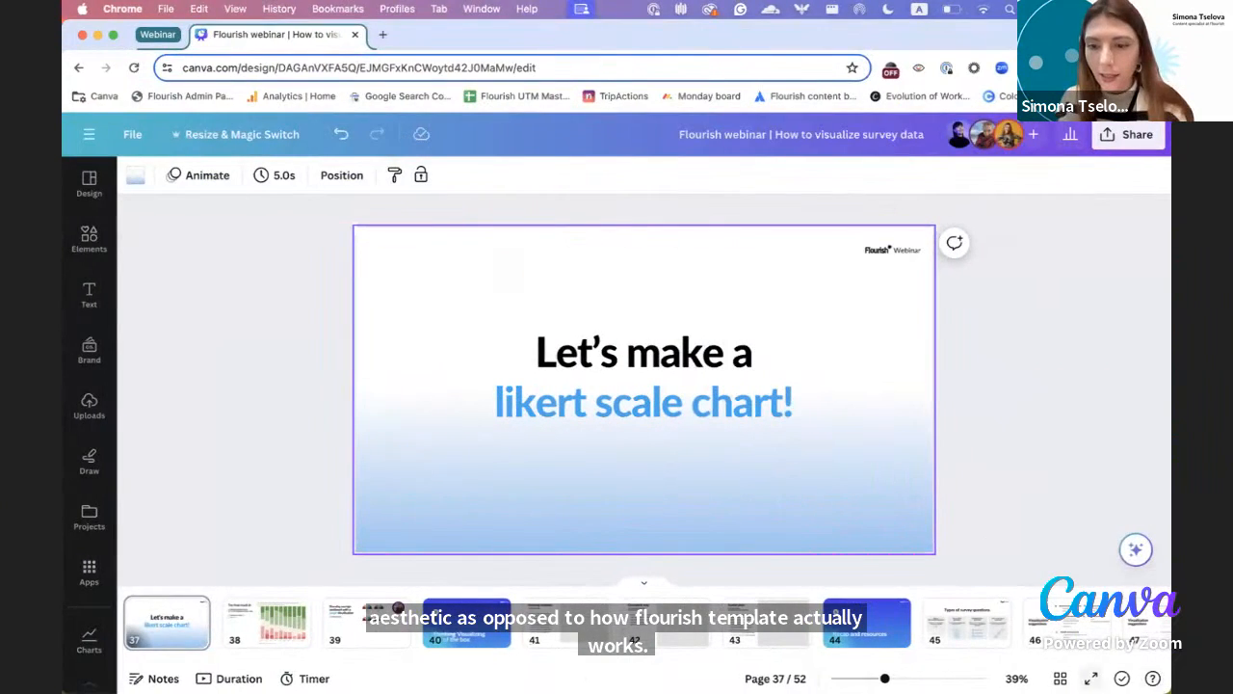
click(1091, 679)
click(964, 434)
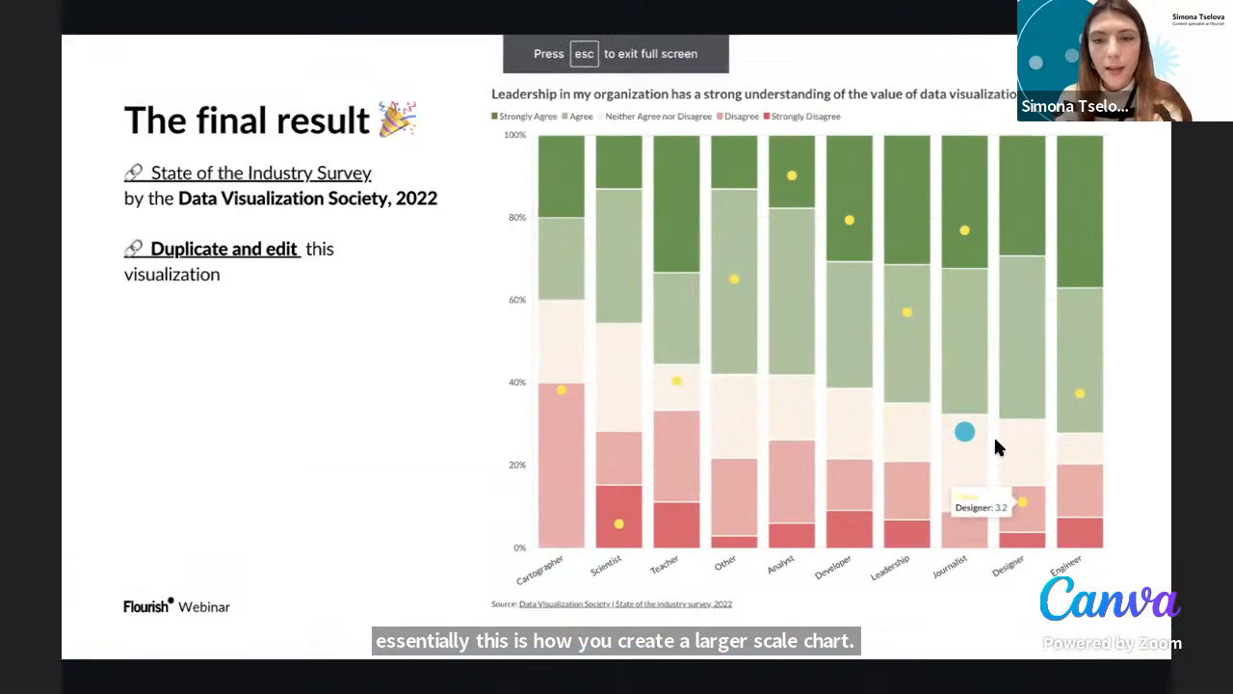
click(218, 253)
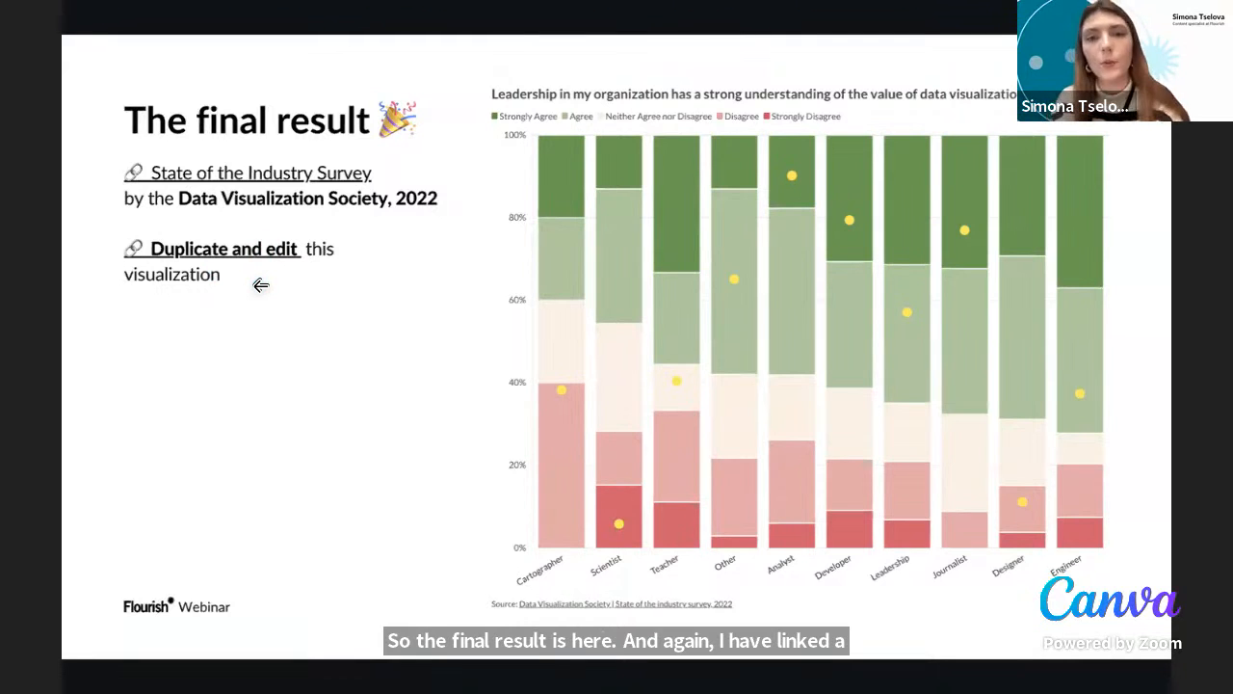
click(487, 176)
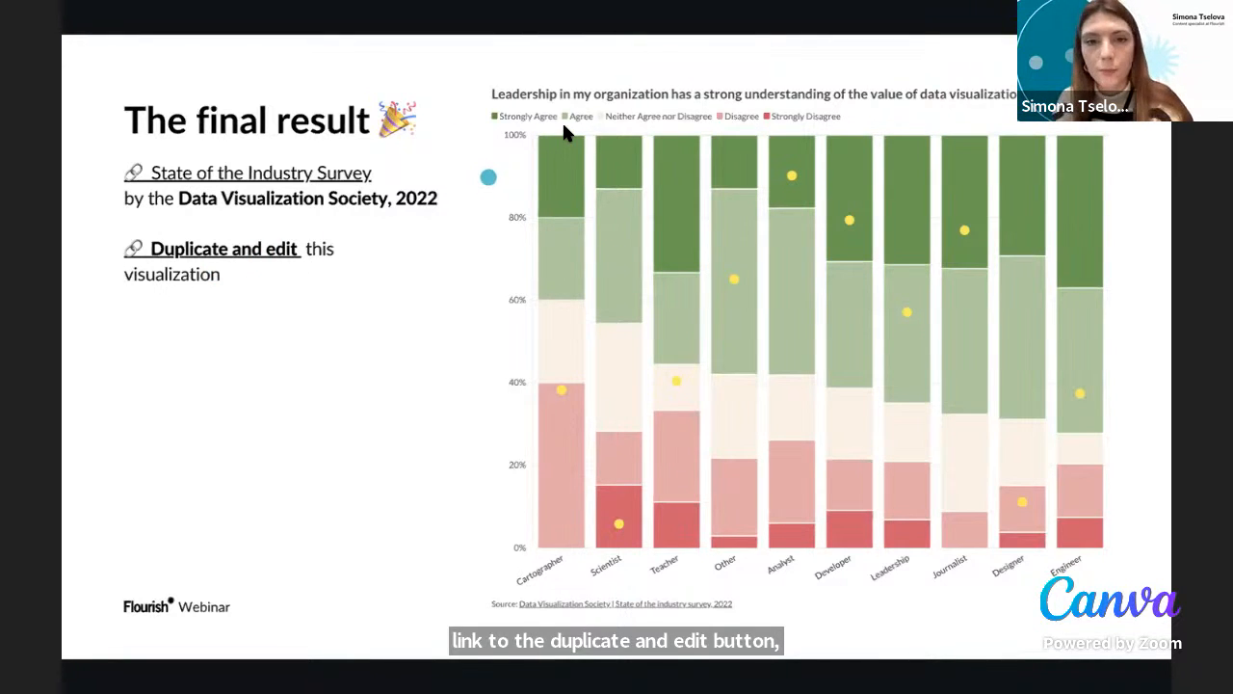